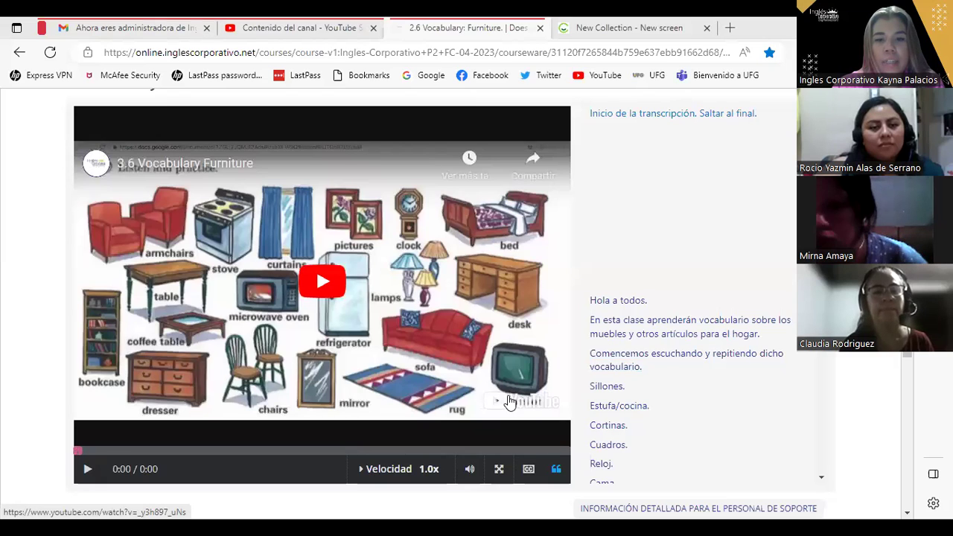
Step: Switch the 3.6 Vocabulary Furniture lesson video to full screen
left_click(499, 471)
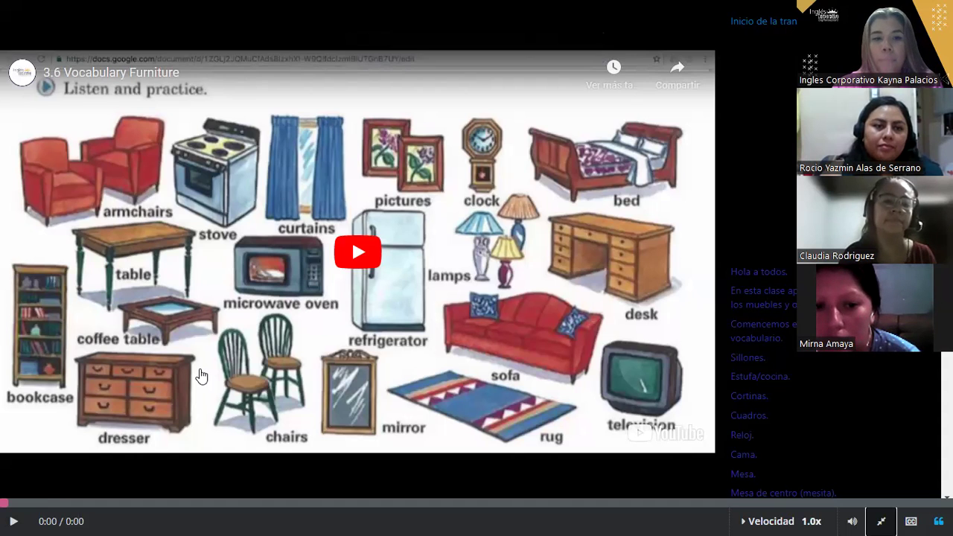
Step: Play the 3.6 Vocabulary Furniture video until its suggested-videos end screen at 1:43
left_click(15, 521)
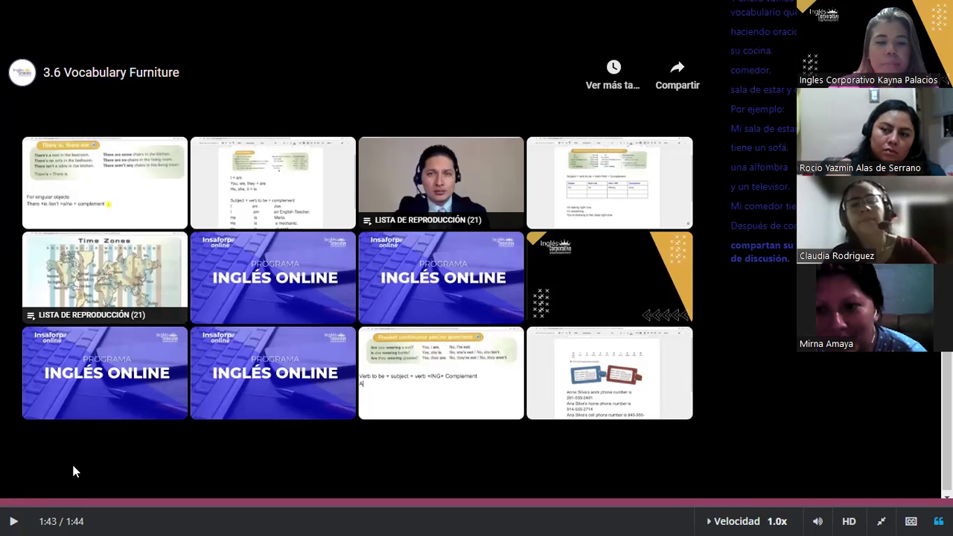
Step: Restart the furniture video from the beginning and let it play to the end screen again
left_click(23, 497)
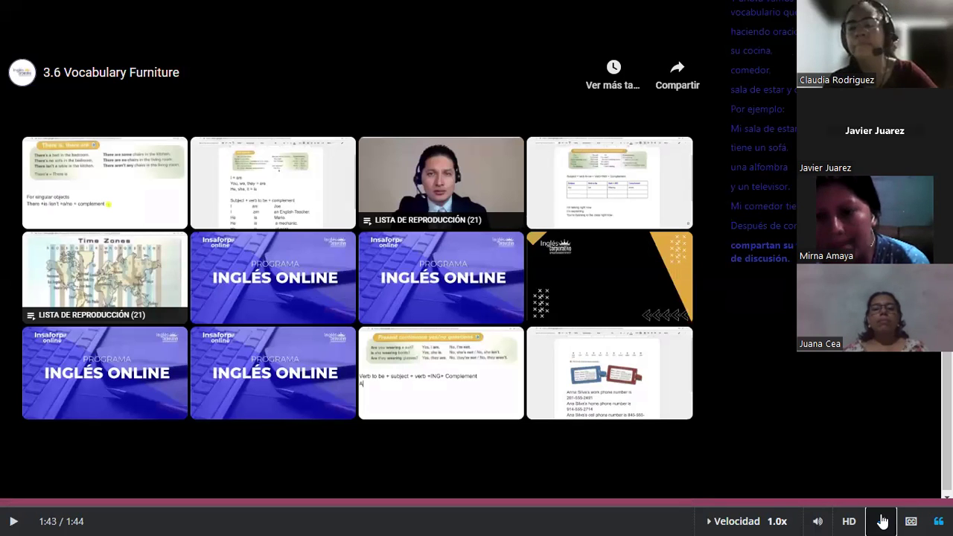
Step: Write 'in my living has rug, television' and 'pictures, sofa' in the text widget, then select it
left_click(615, 27)
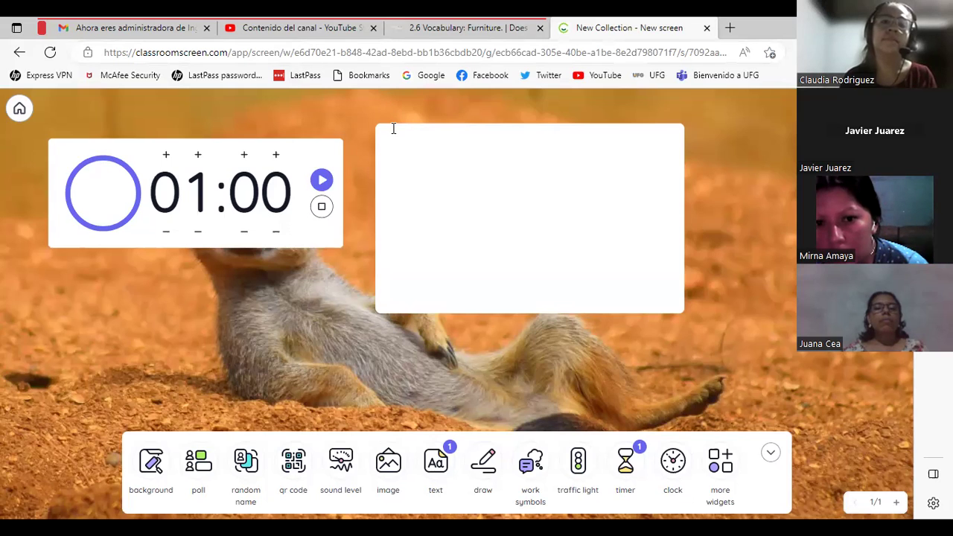
left_click(392, 127)
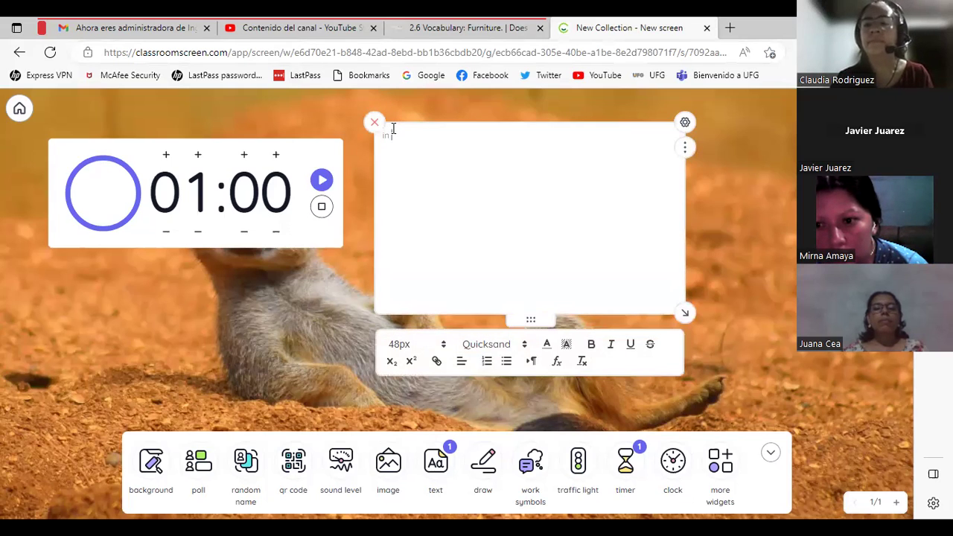
type("in my living has")
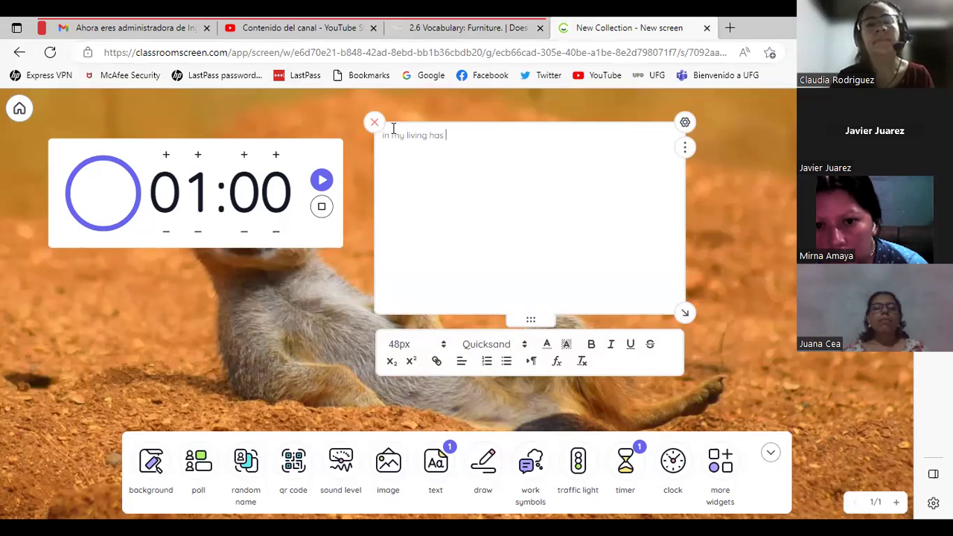
type(" rug, television")
key("Return")
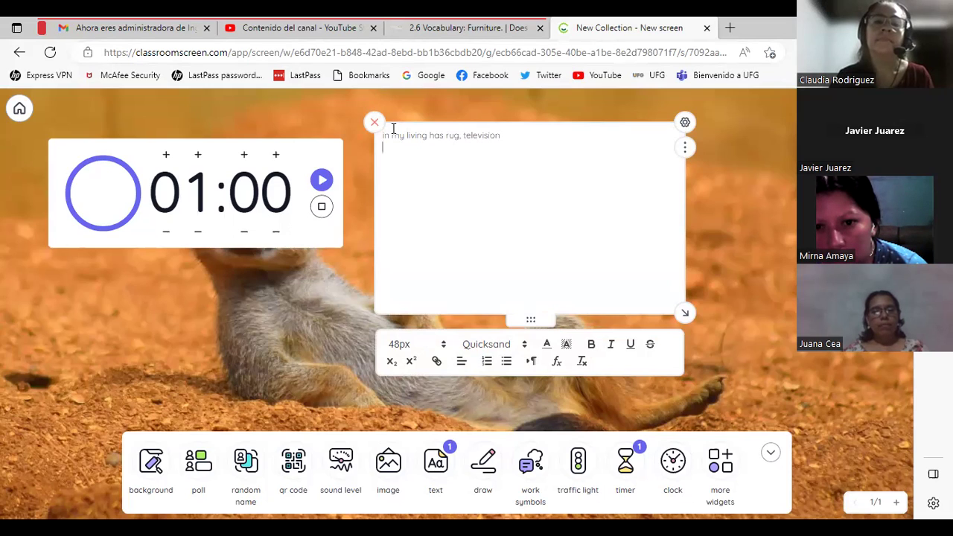
type("pictur")
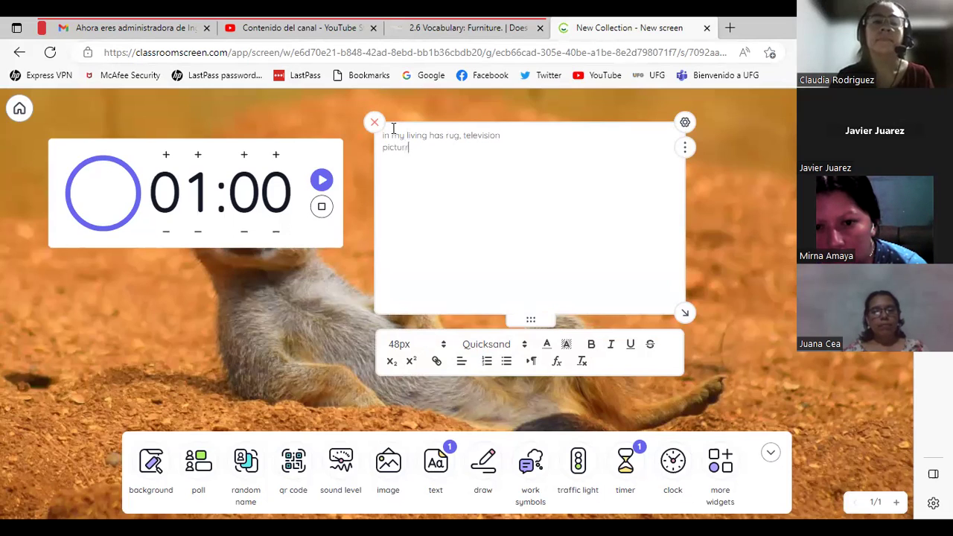
type("es,")
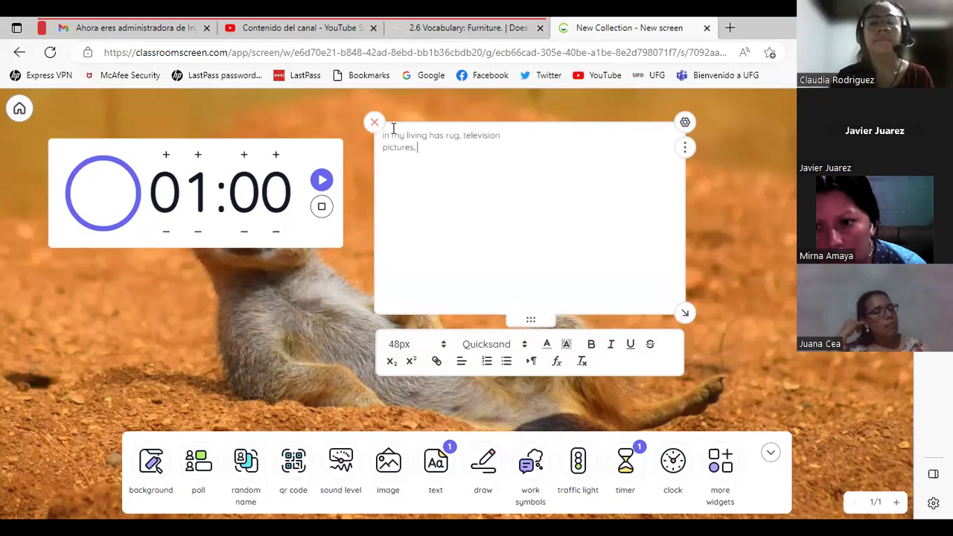
type(" sofa")
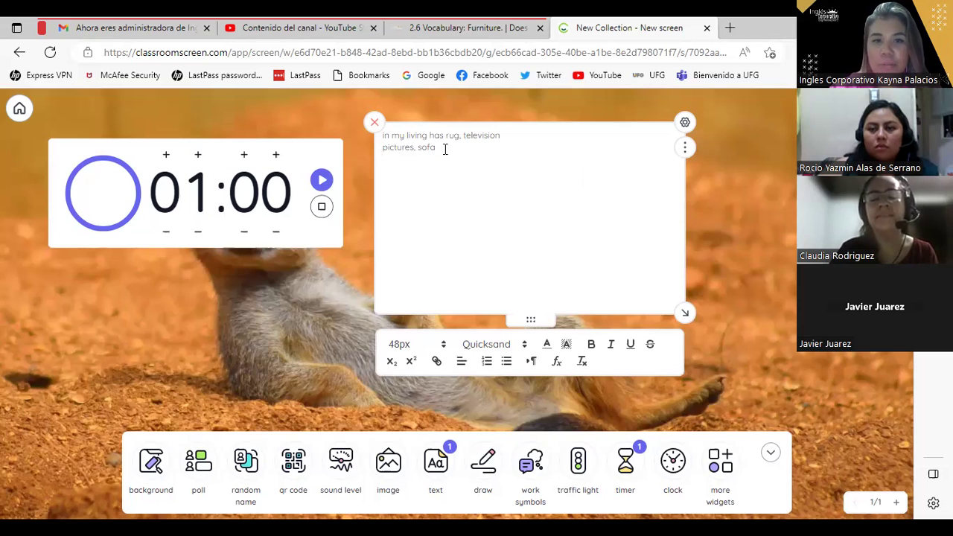
left_click_drag(444, 149, 382, 137)
Step: Replace the living-room text with 'my kitchen has' at a 22px font size
key("BackSpace")
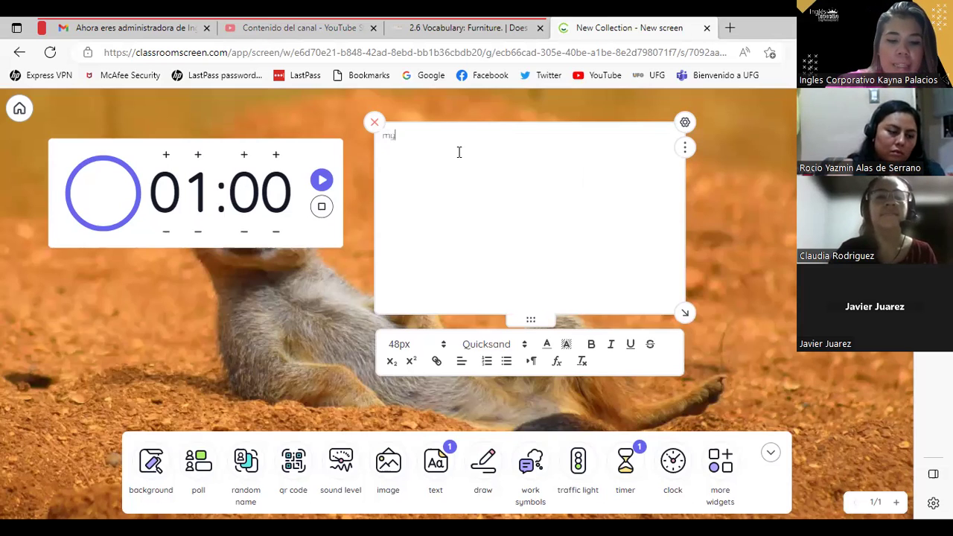
type("en has")
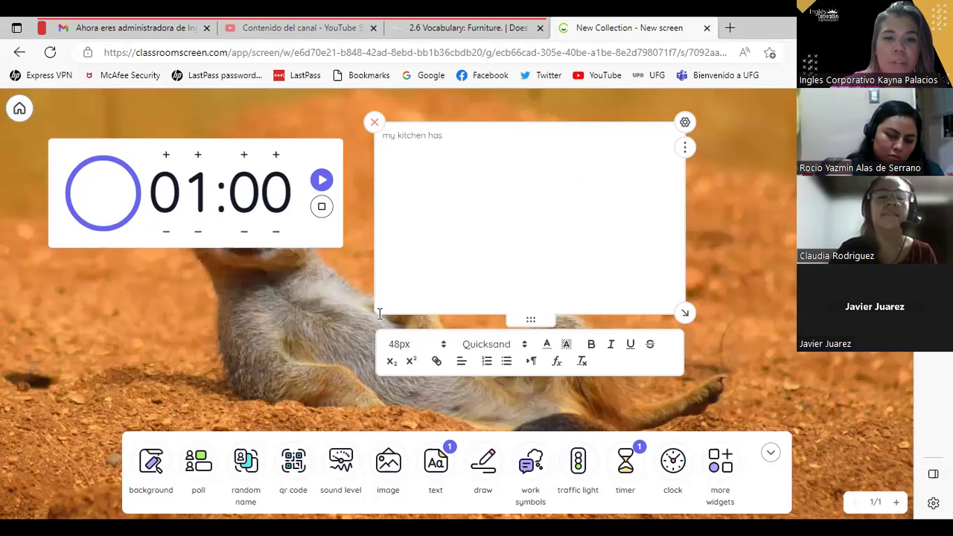
left_click(395, 344)
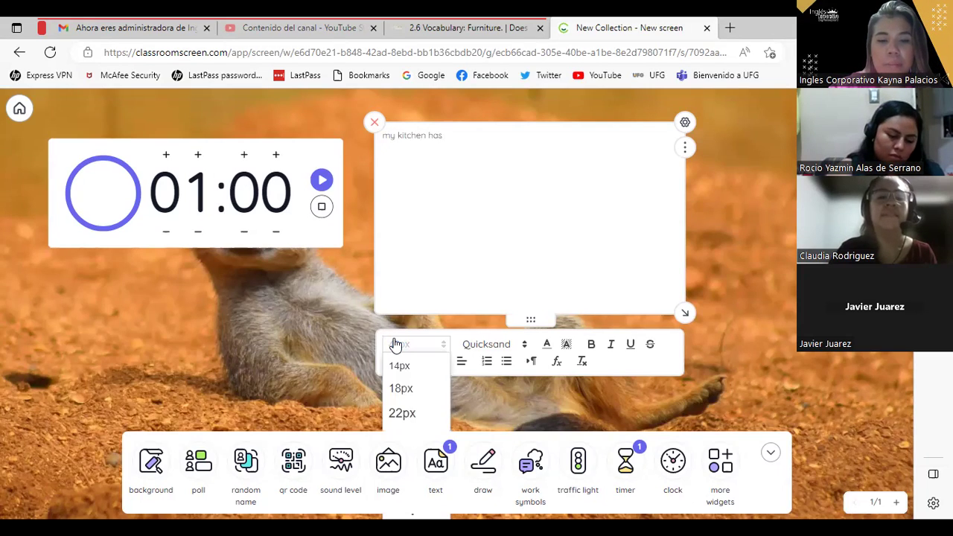
left_click(399, 413)
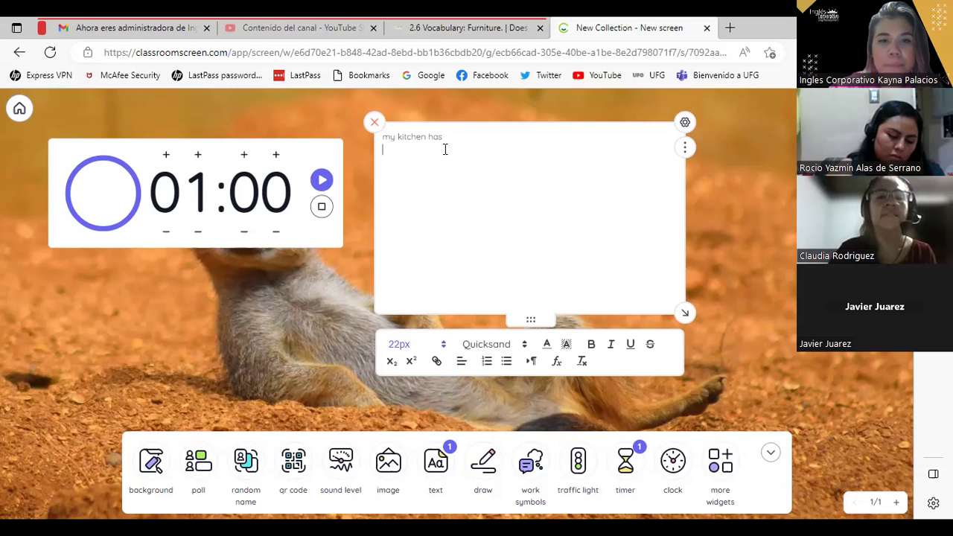
Step: Enlarge the 'my kitchen has' line to 48px
left_click_drag(446, 150, 371, 134)
left_click(442, 346)
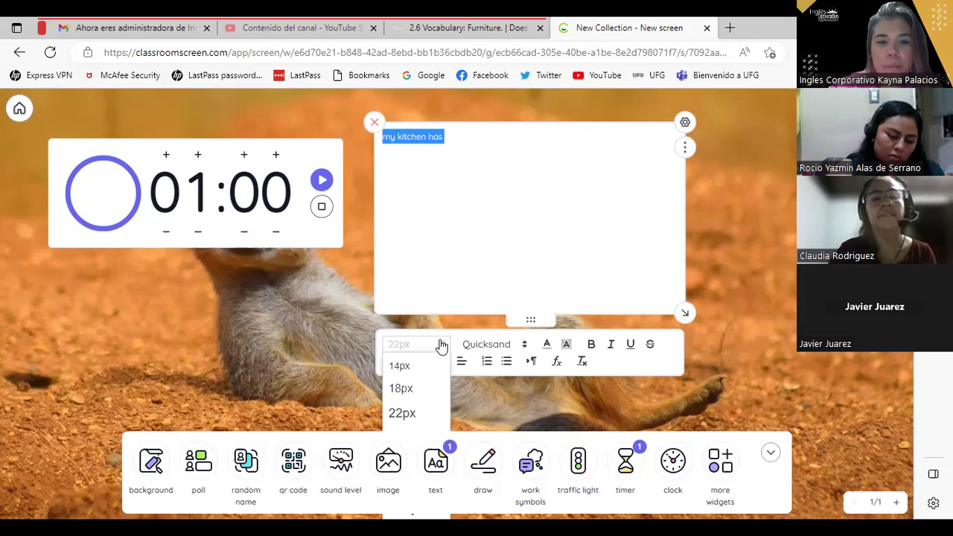
left_click(771, 453)
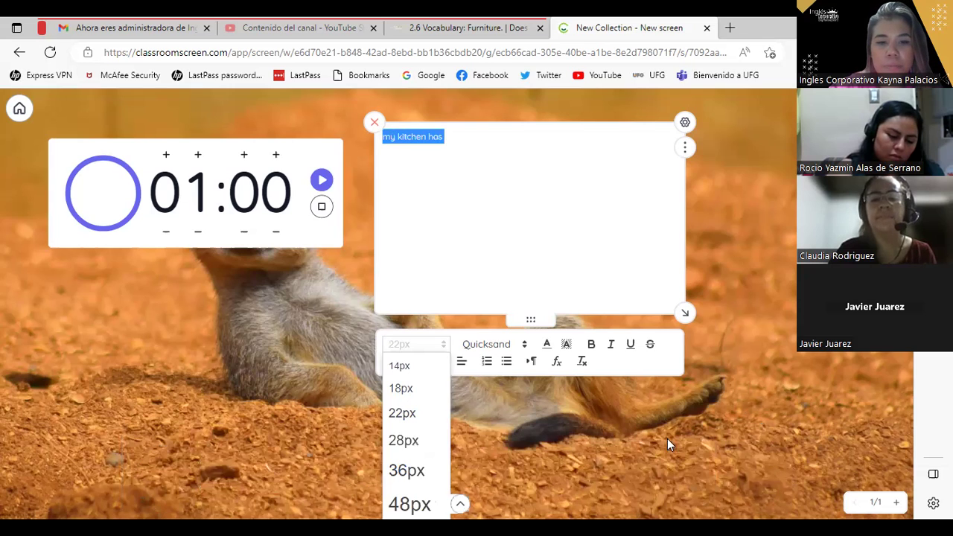
left_click(407, 502)
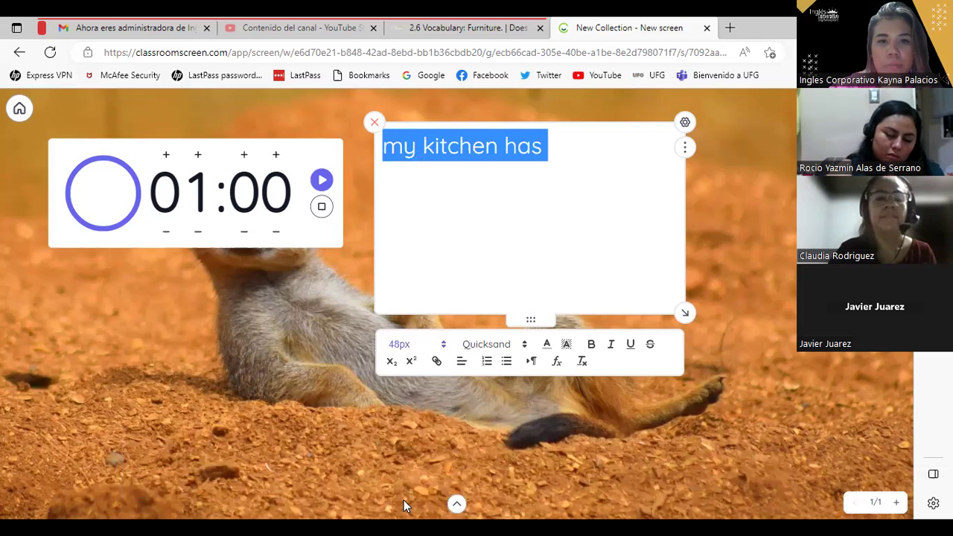
left_click(575, 153)
Step: Start the 01:00 countdown and begin a new line under 'my kitchen has'
key("Return")
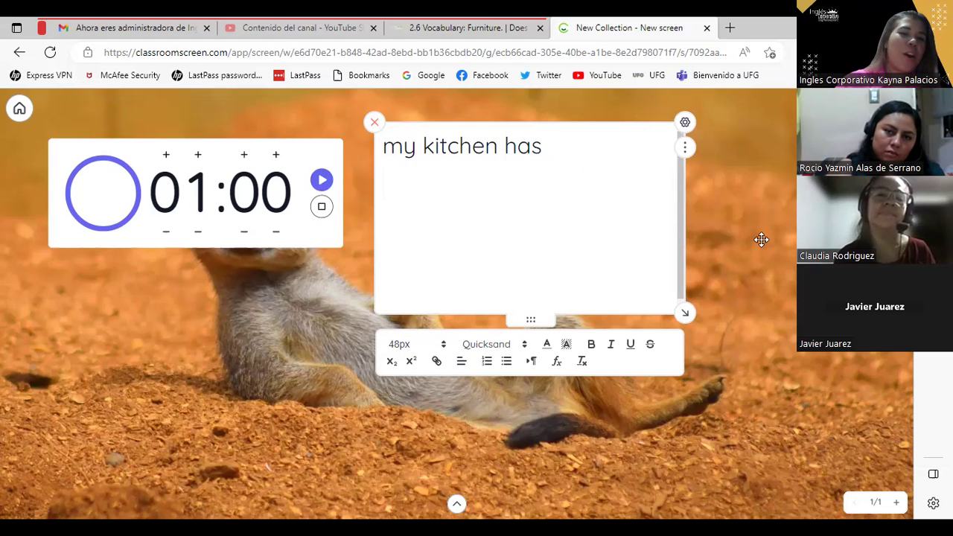
left_click(319, 187)
left_click(553, 157)
key("Return")
Step: List microwave, stuff, oven, table and refrigerator on separate lines
type("mcro")
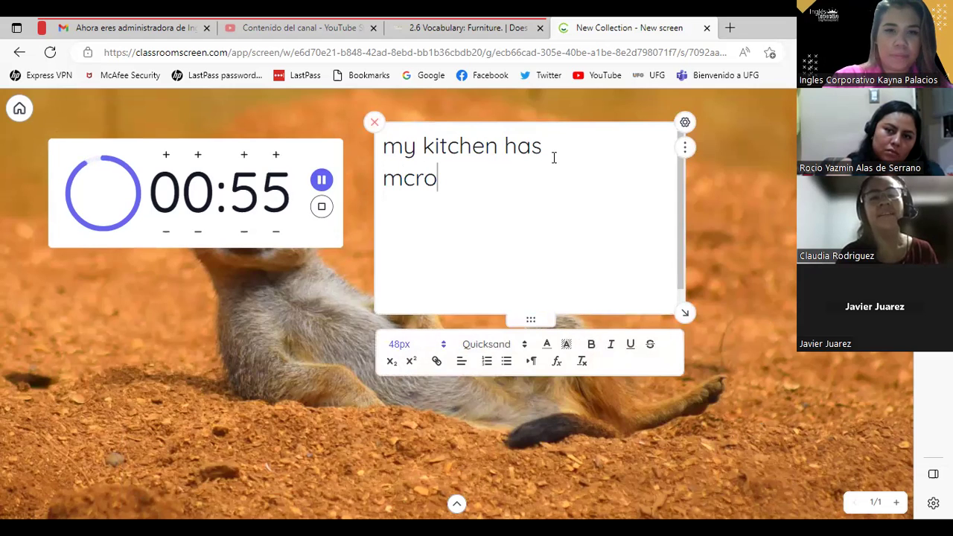
key("BackSpace")
key("BackSpace")
key("BackSpace")
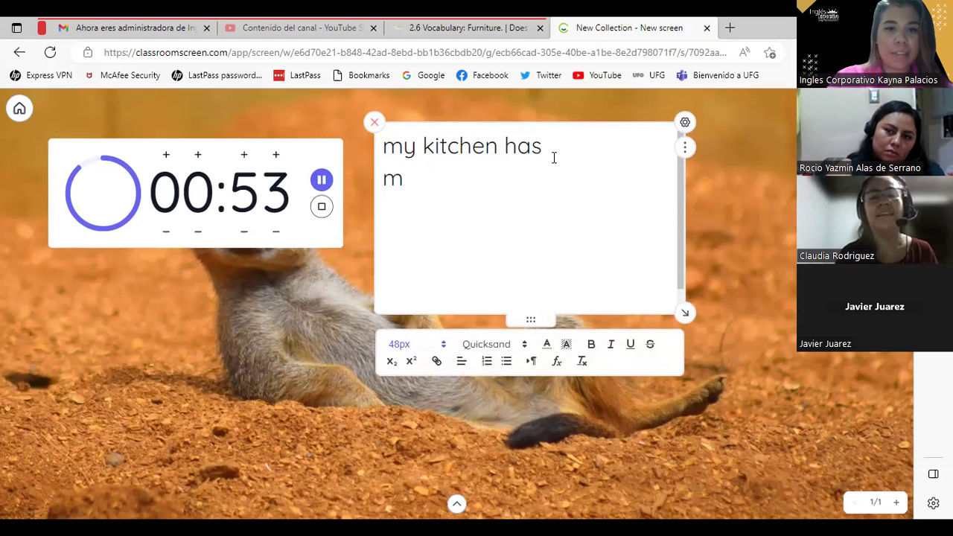
type("icrowave")
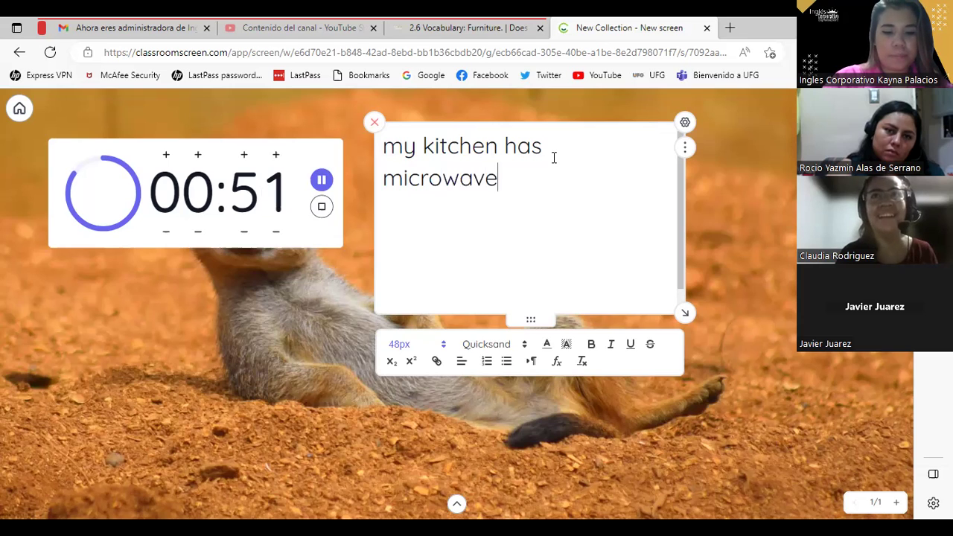
key("Return")
type("stuff")
key("Return")
type("ovem")
key("Return")
key("BackSpace")
key("BackSpace")
type("n")
key("Return")
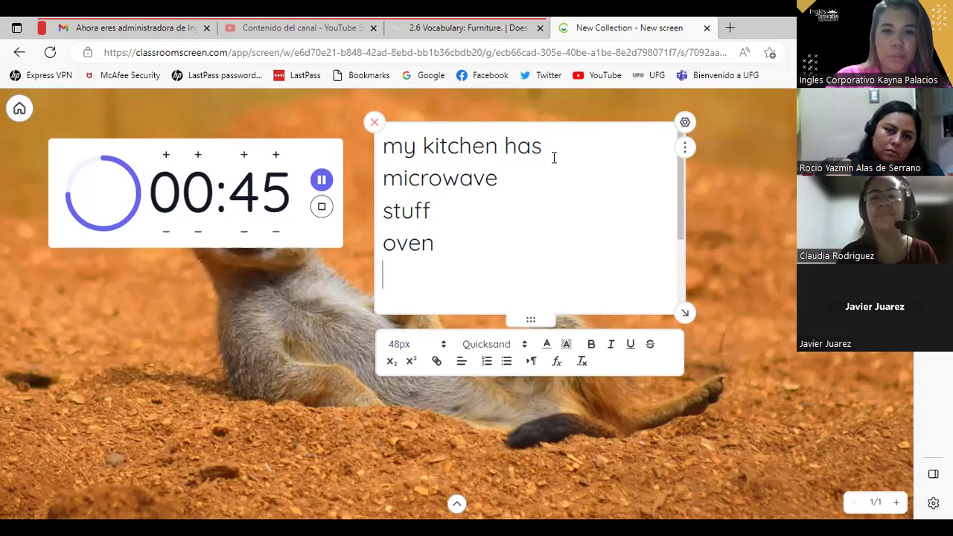
type("table")
key("Return")
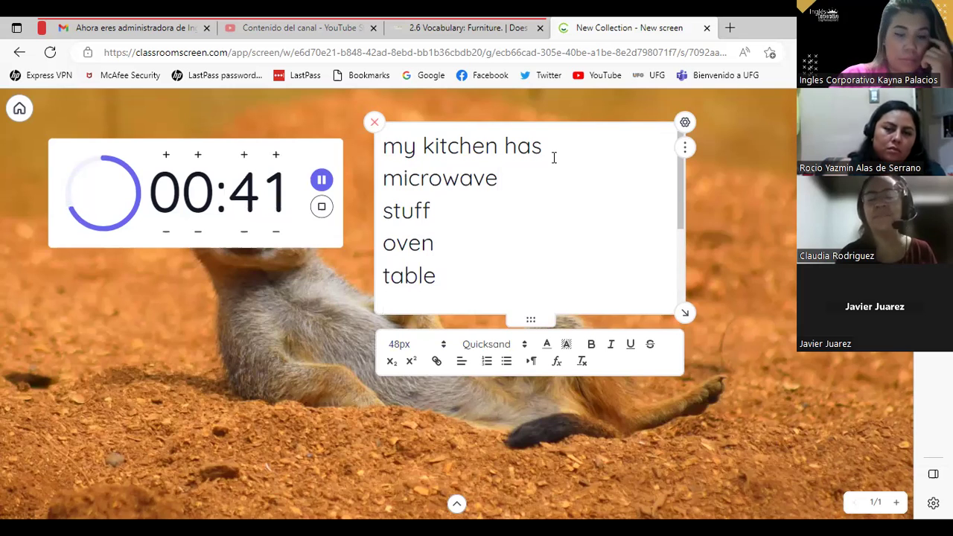
type("refrigerator")
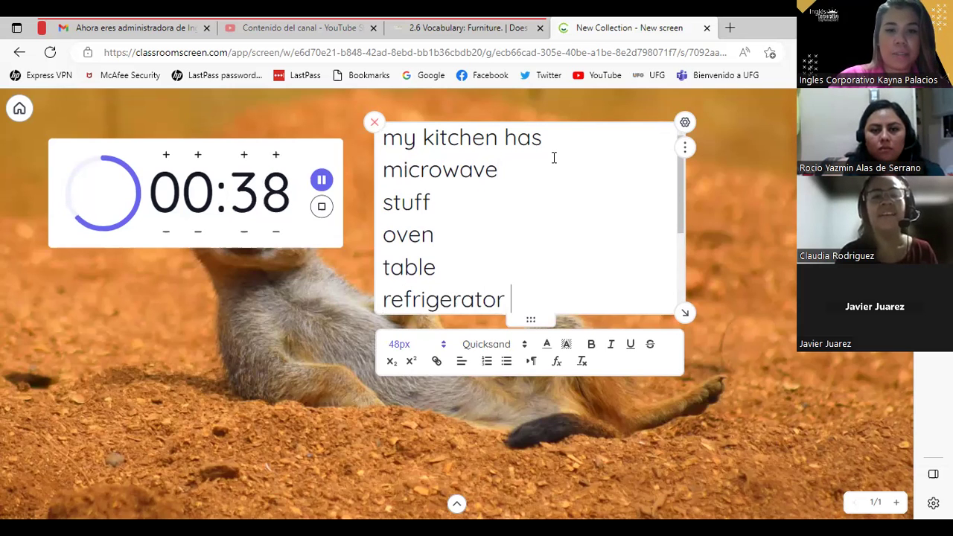
Step: Add kitchen, dishes, glasses and water as further lines of the kitchen list
key("Return")
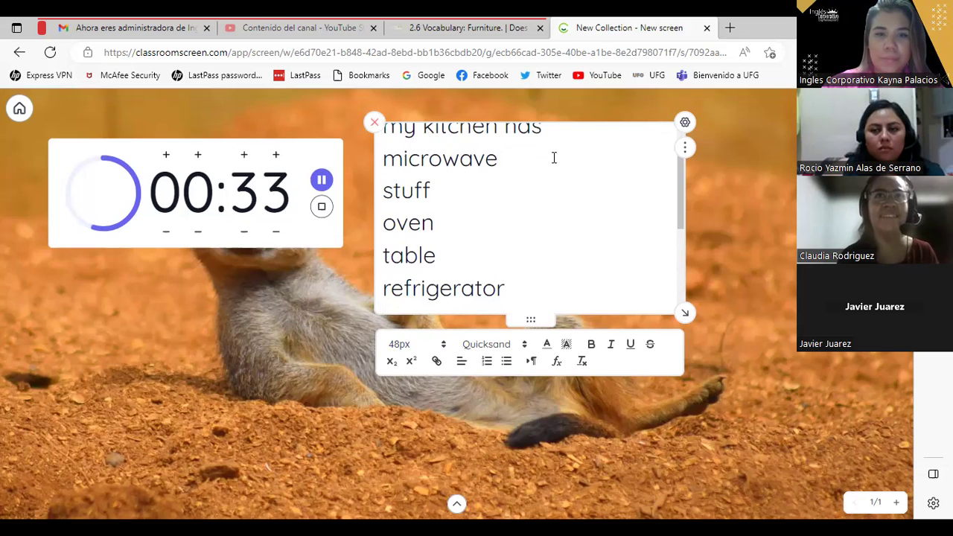
type("kitchen")
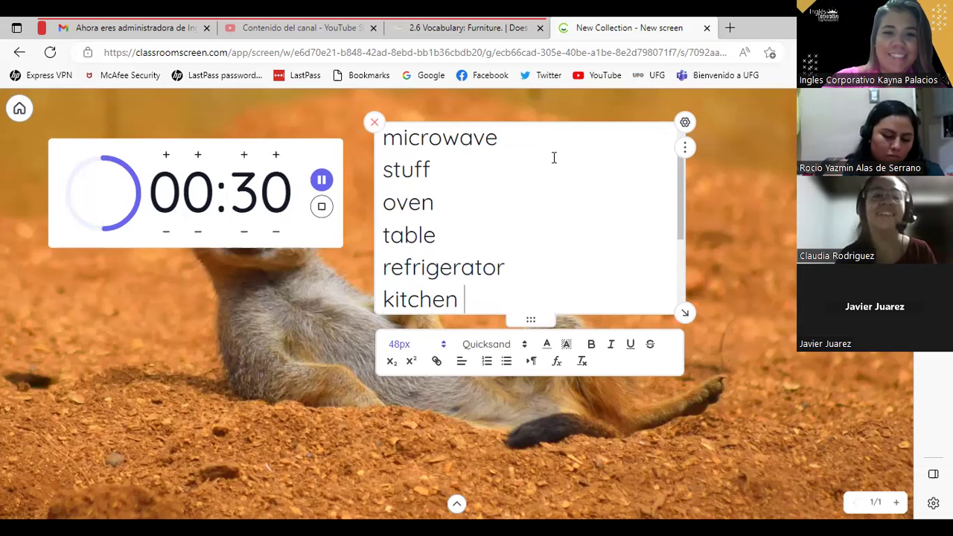
key("Return")
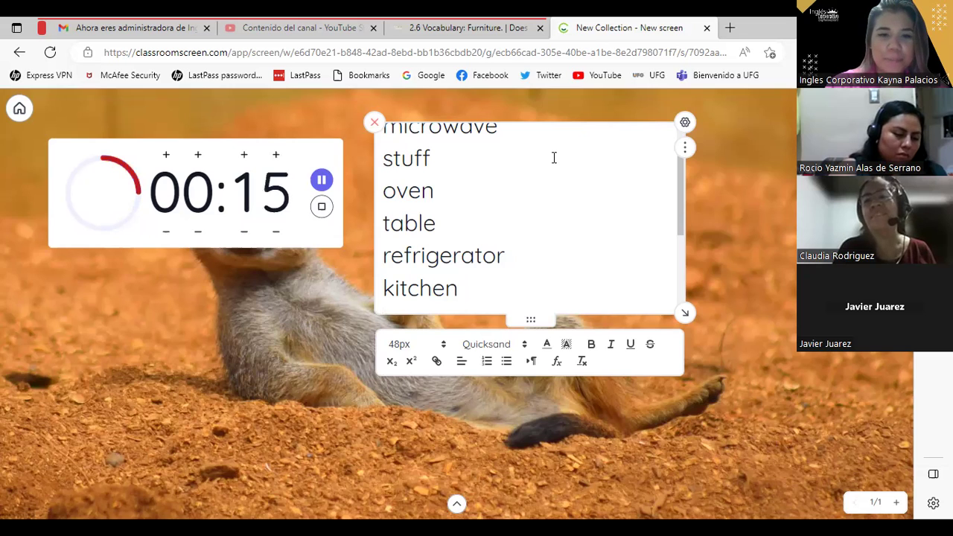
type("dishes")
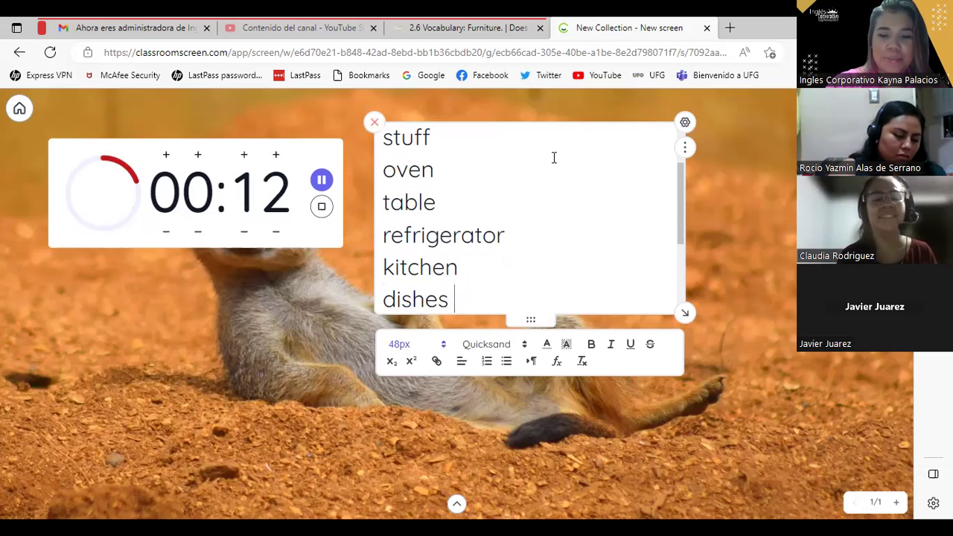
key("Return")
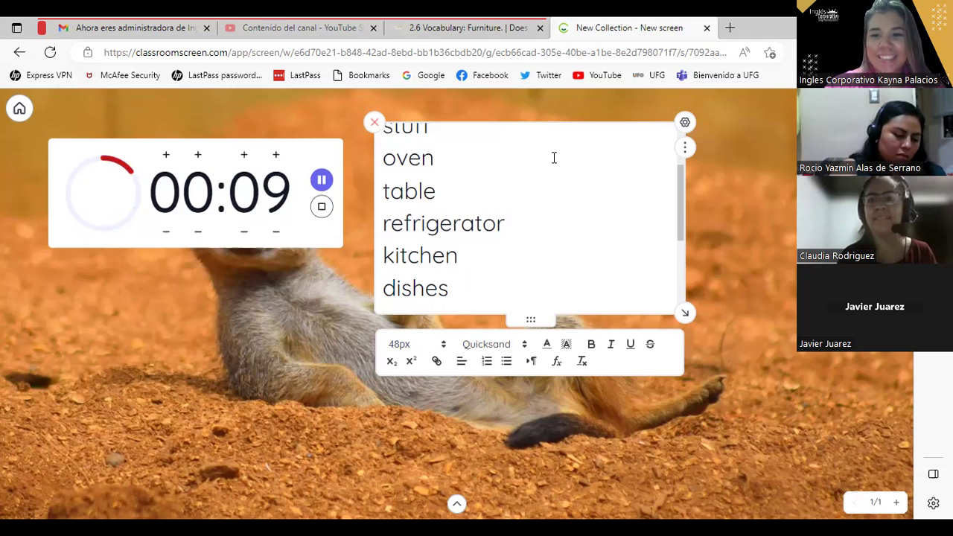
type("glasses")
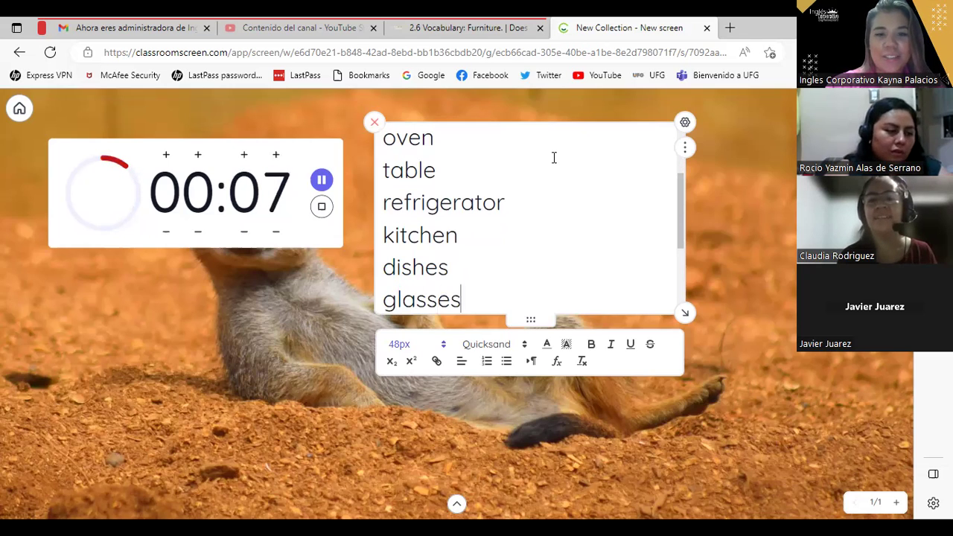
key("Return")
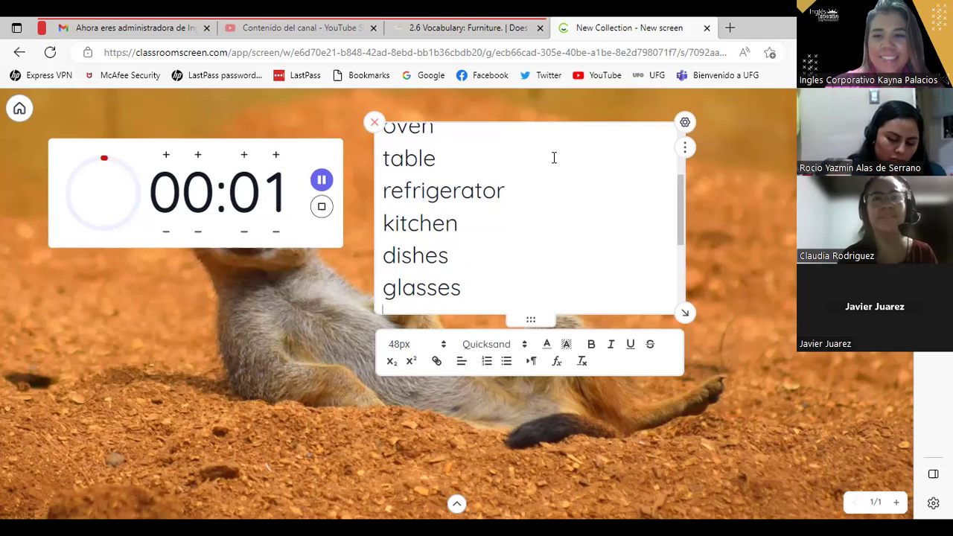
type("water")
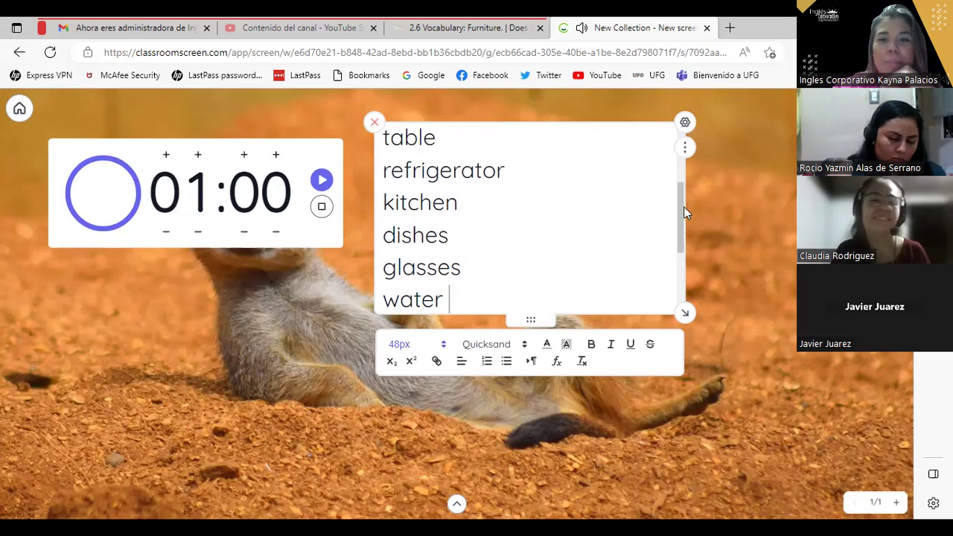
scroll(682, 208, "up", 2)
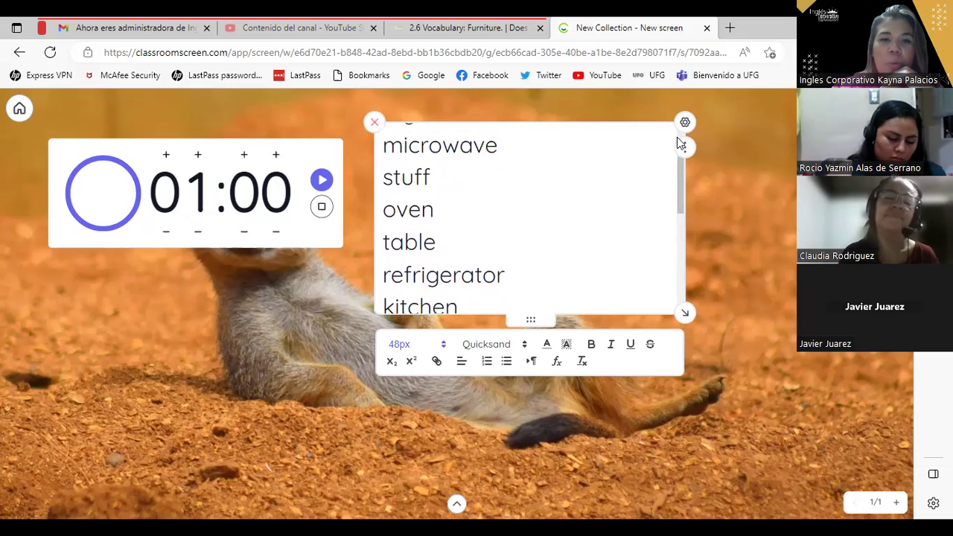
left_click_drag(684, 182, 667, 237)
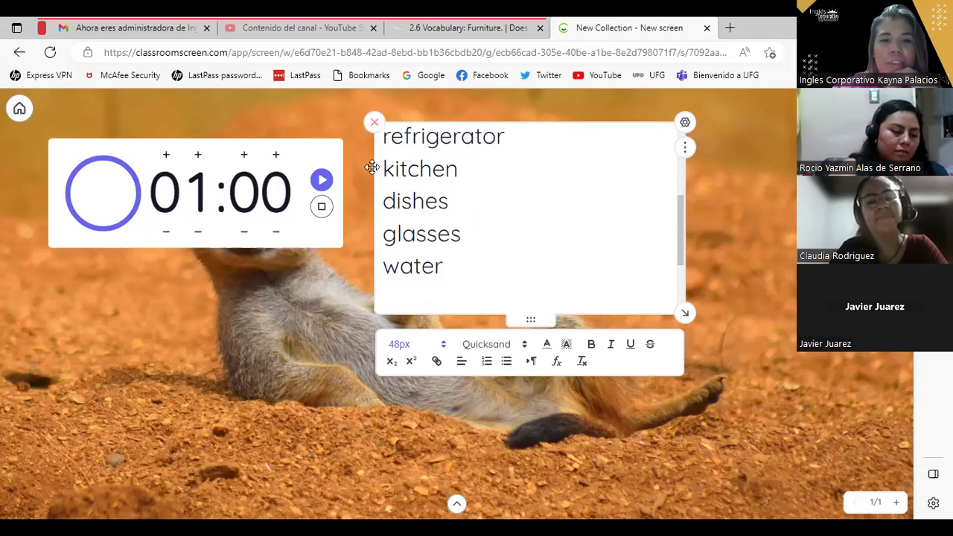
left_click_drag(451, 260, 503, 278)
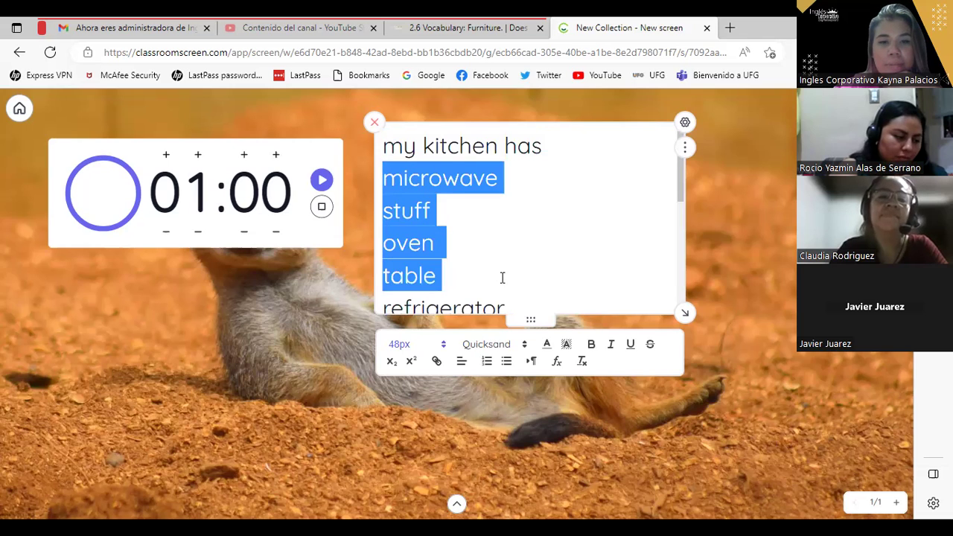
Step: Step through the kitchen list with the arrow keys, then select from water up to table
left_click(481, 247)
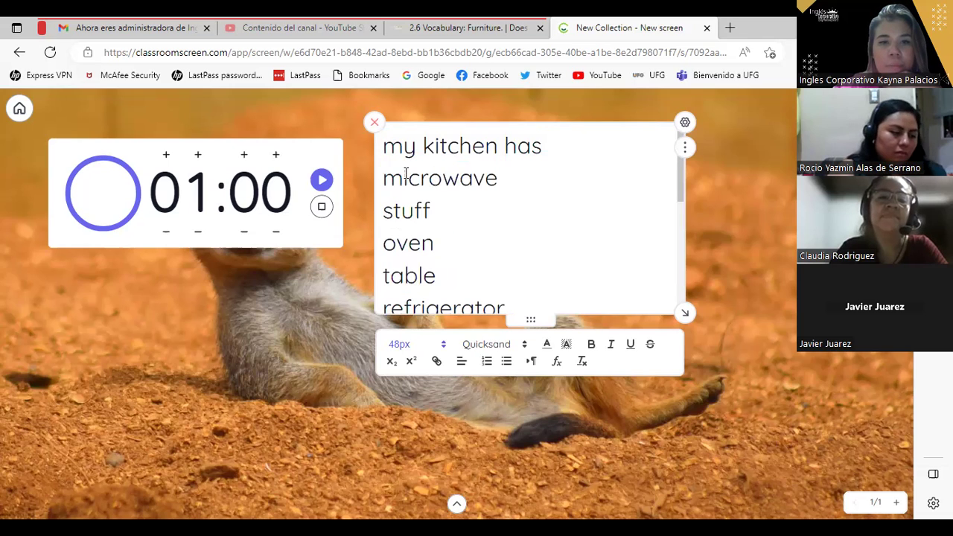
key("Down")
key("Down")
key("Down")
key("Down")
key("Down")
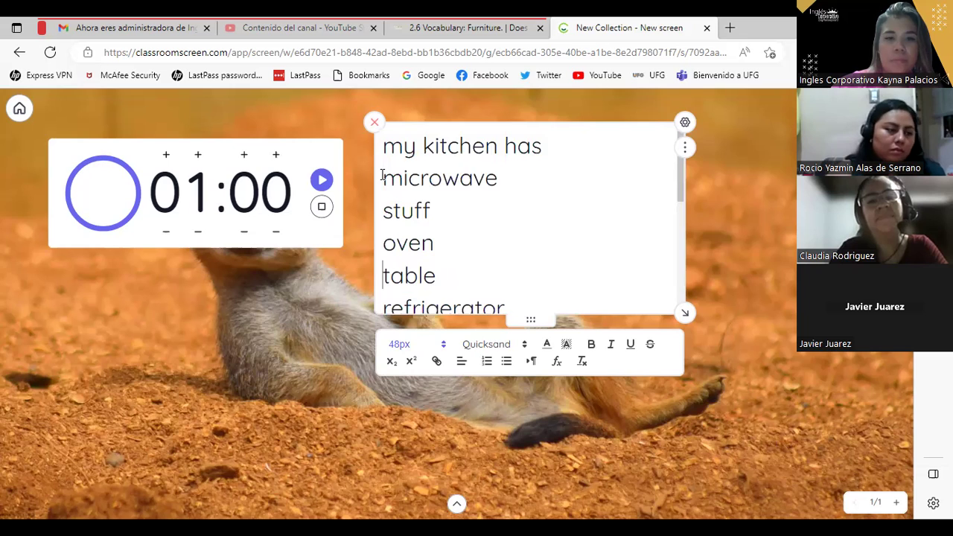
key("Down")
key("Down")
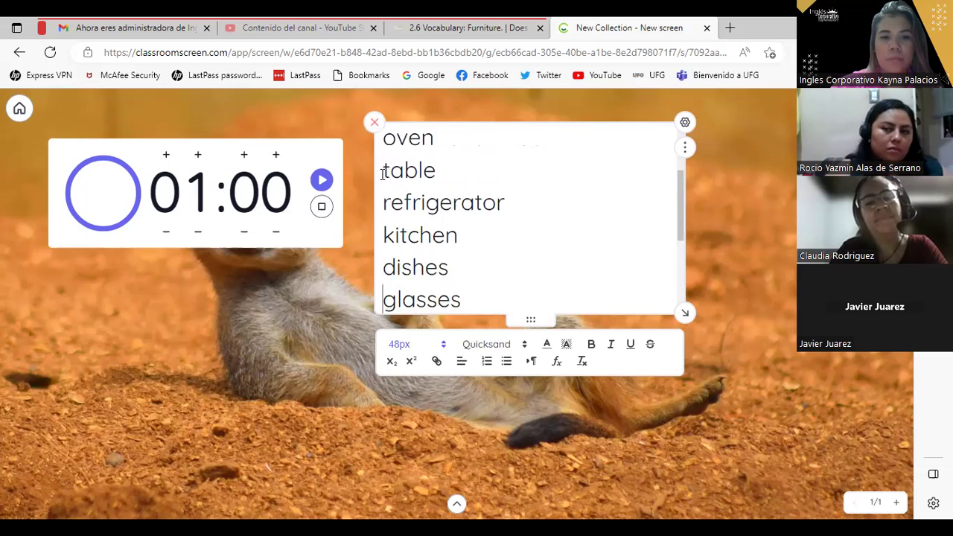
key("Down")
key("Up")
key("Up")
key("Up")
key("Up")
key("Up")
key("Up")
key("Up")
key("Up")
key("Up")
key("Up")
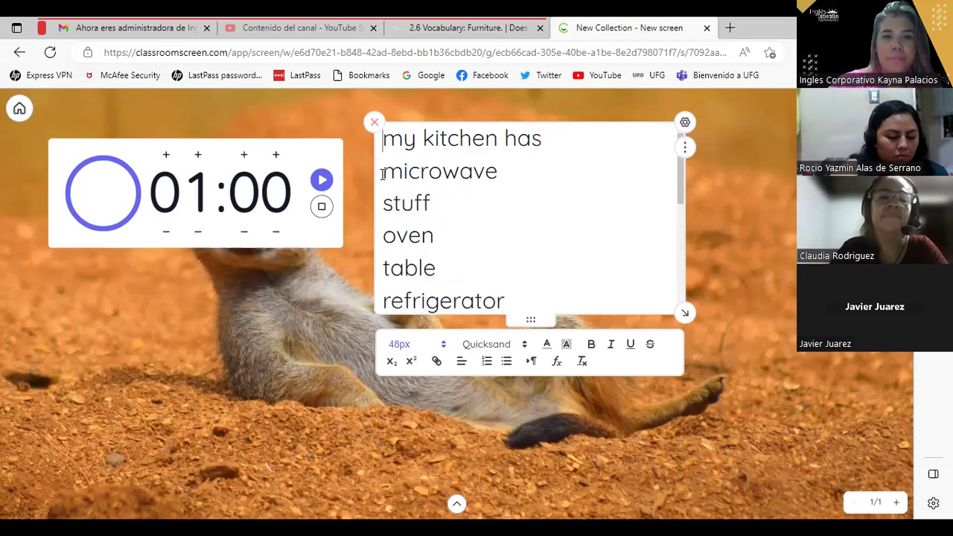
key("Down")
key("Down")
key("Down")
key("Down")
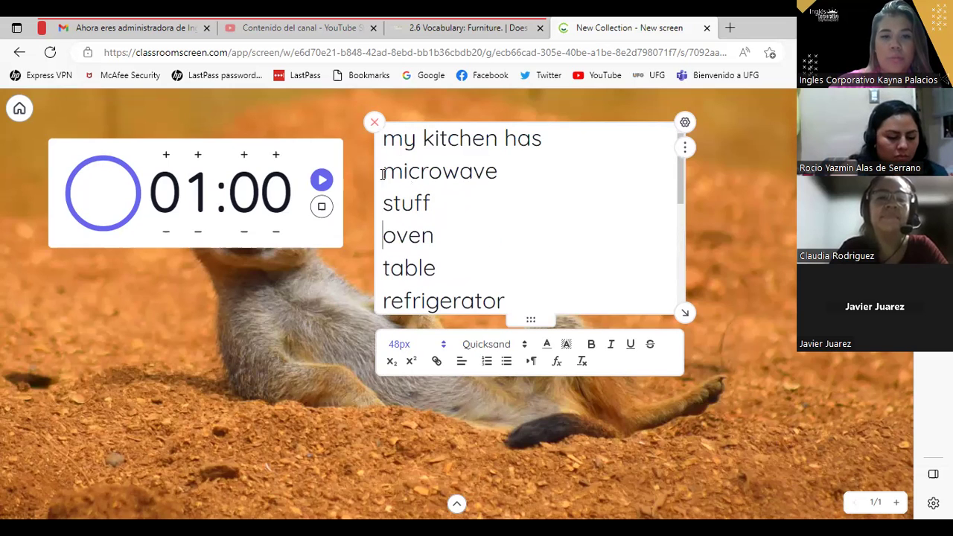
key("Down")
key("Down")
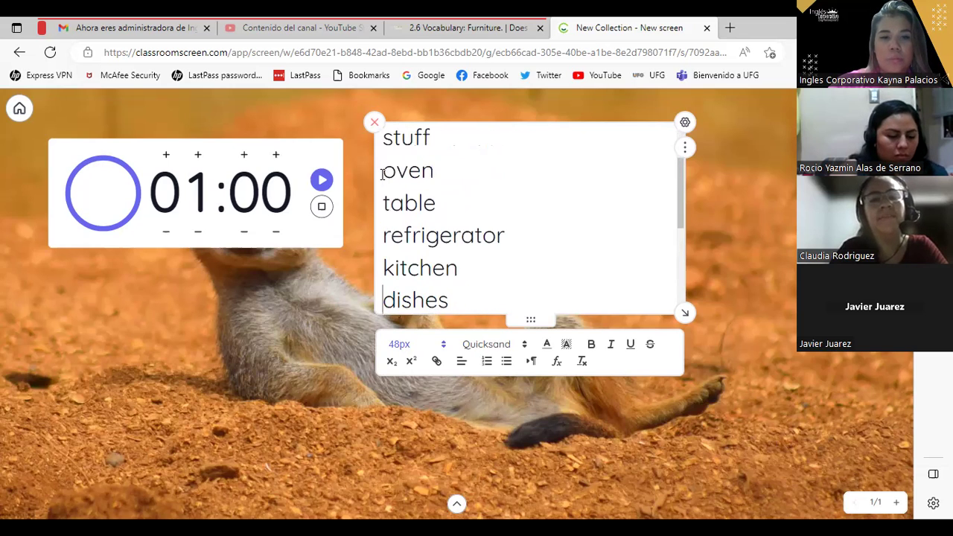
key("Down")
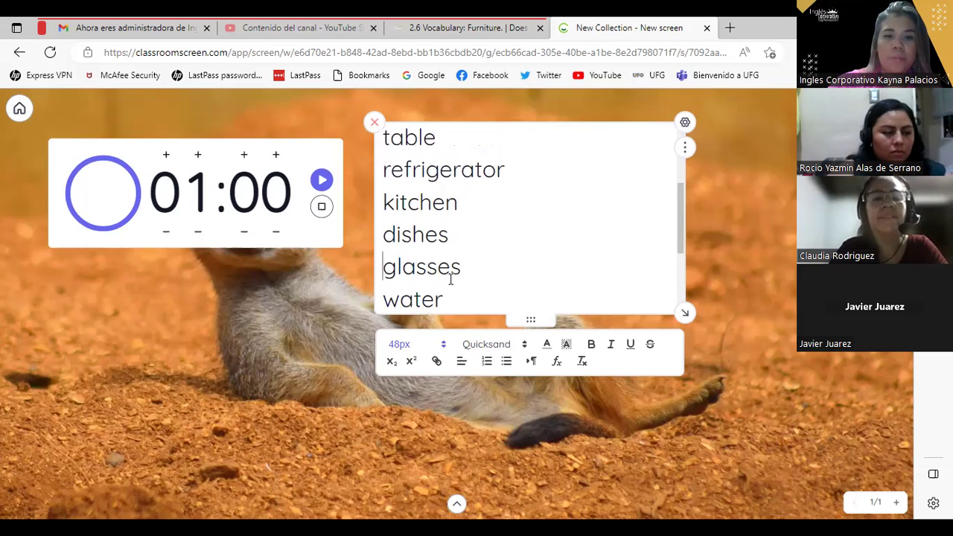
left_click_drag(445, 299, 397, 268)
left_click_drag(378, 237, 379, 134)
Step: Erase the whole kitchen list and write the student's name with '9 FURNITURES', then a new line
key("BackSpace")
key("BackSpace")
key("BackSpace")
key("BackSpace")
key("BackSpace")
key("BackSpace")
key("BackSpace")
key("BackSpace")
key("BackSpace")
key("BackSpace")
key("BackSpace")
key("BackSpace")
key("BackSpace")
key("BackSpace")
key("BackSpace")
key("BackSpace")
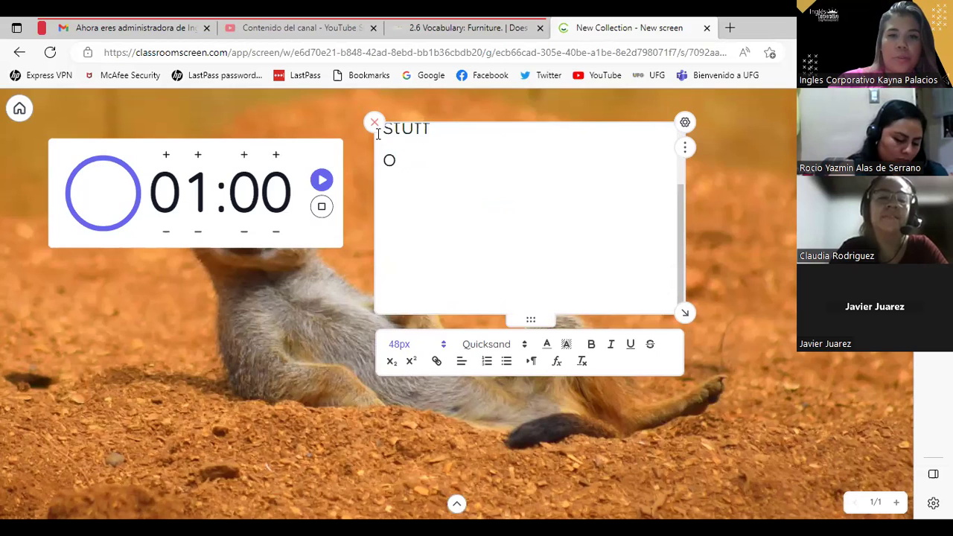
key("BackSpace")
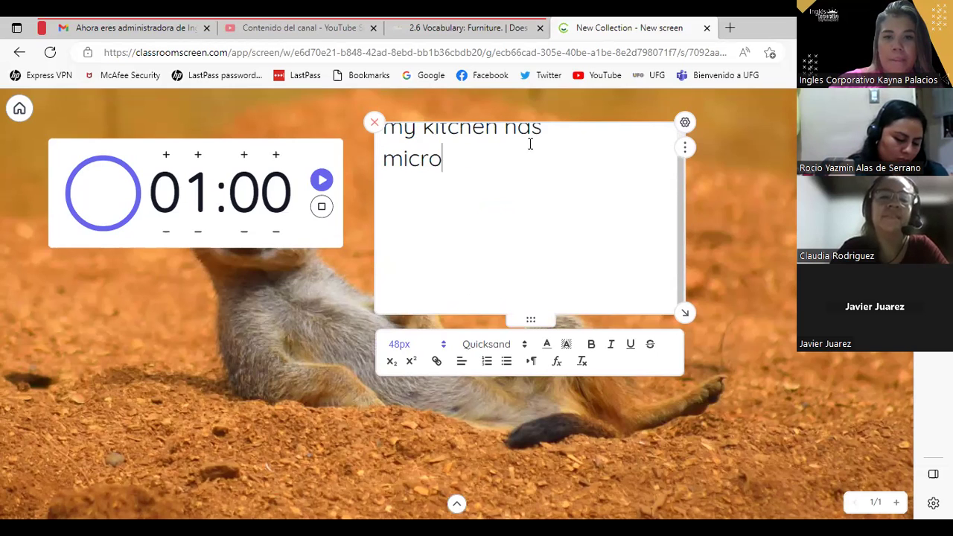
key("BackSpace")
key("BackSpace")
key("BackSpace")
key("BackSpace")
key("BackSpace")
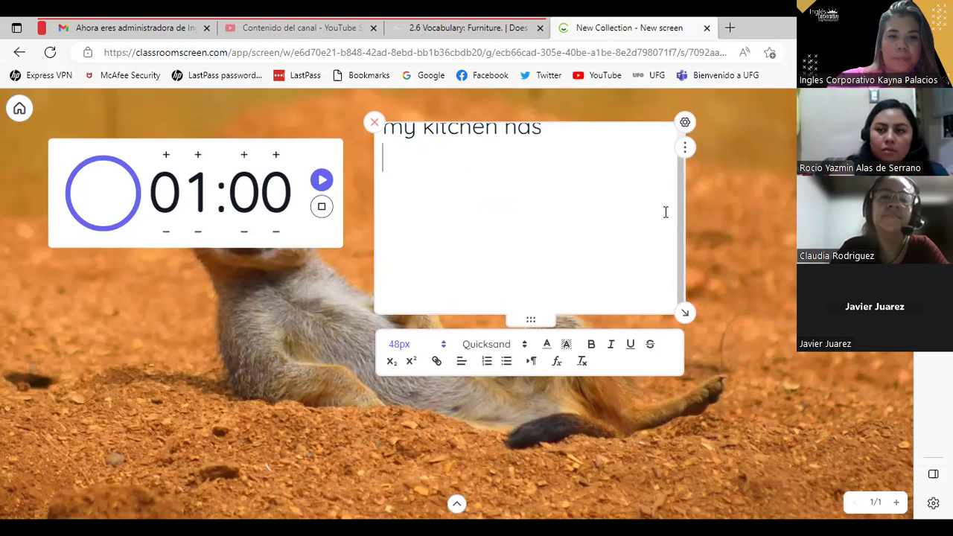
key("BackSpace")
key("BackSpace")
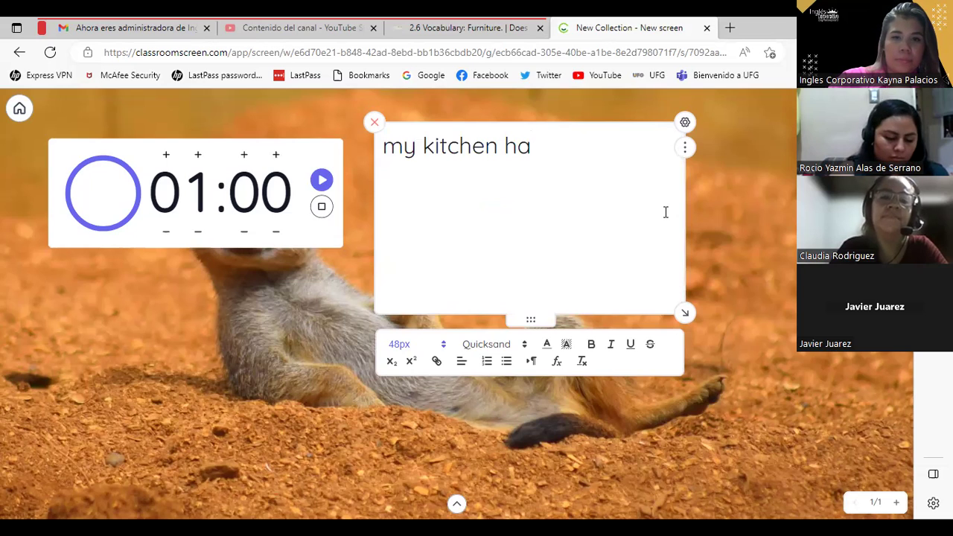
key("BackSpace")
key("BackSpace")
key("BackSpace")
key("BackSpace")
key("BackSpace")
key("BackSpace")
key("BackSpace")
key("BackSpace")
key("BackSpace")
key("BackSpace")
key("BackSpace")
key("BackSpace")
key("BackSpace")
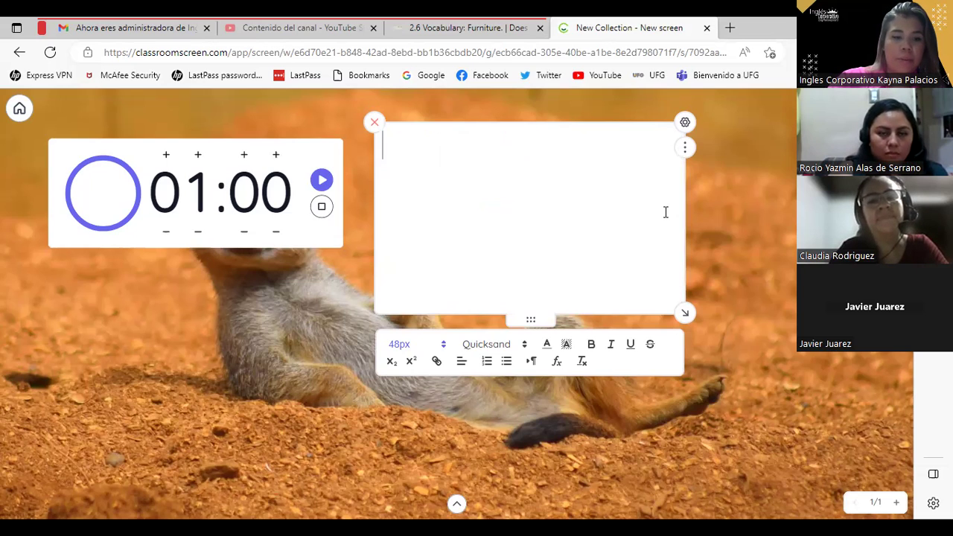
type("CLAUDIA: ")
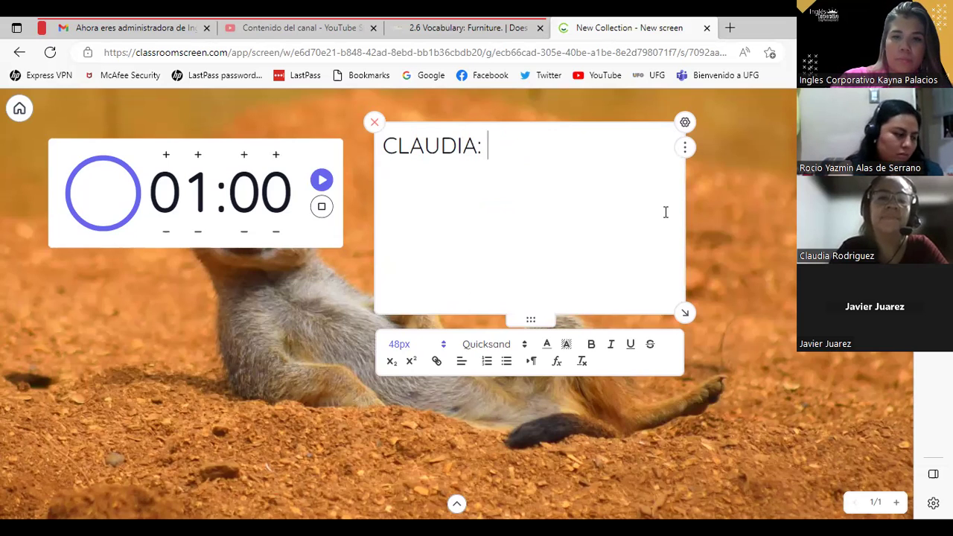
type("9 F")
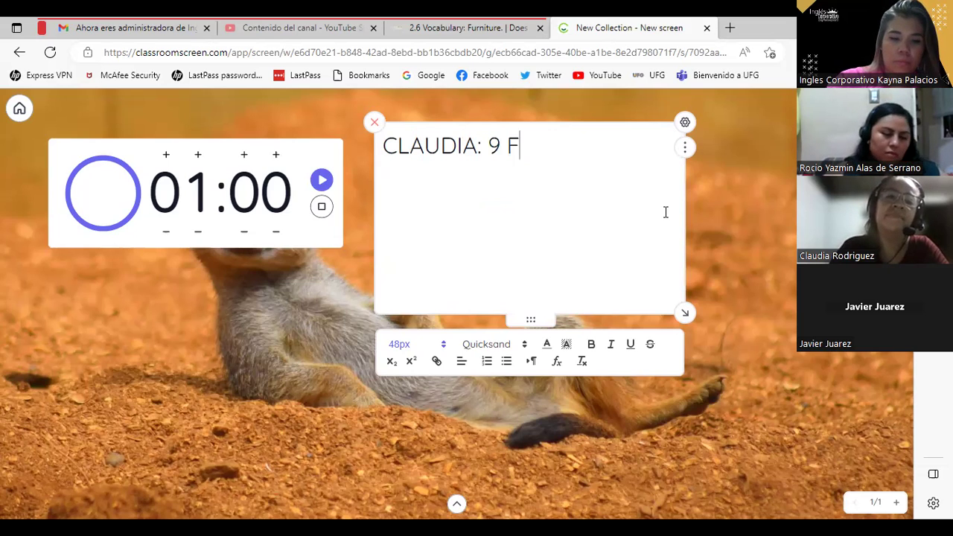
type("URNITURES")
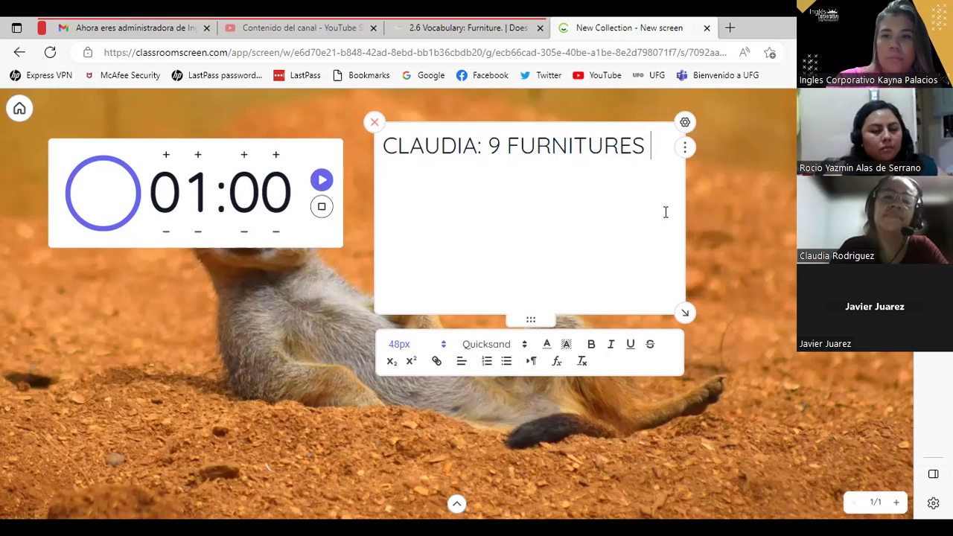
key("Return")
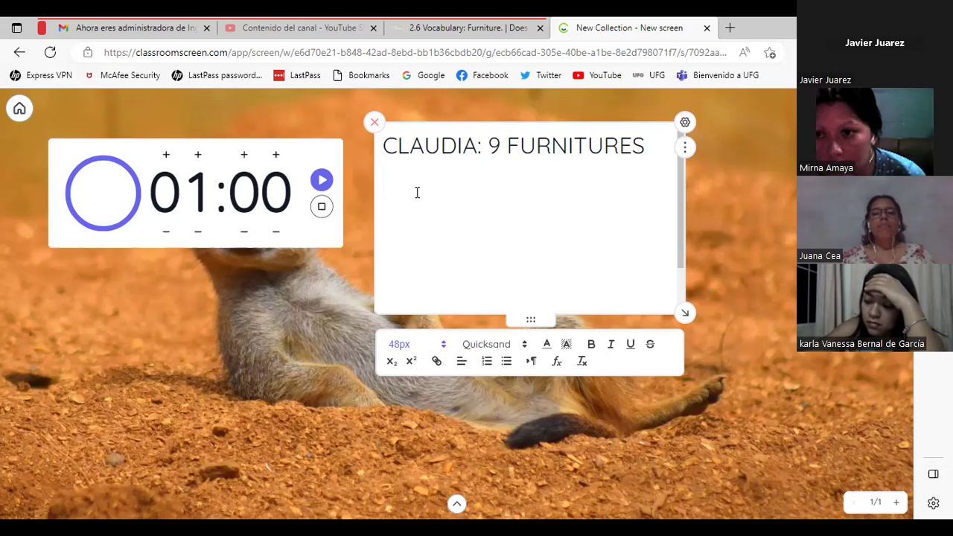
Step: Type 'YOU' below the score and erase it, leaving only the student's score line
type("YOU")
key("BackSpace")
key("BackSpace")
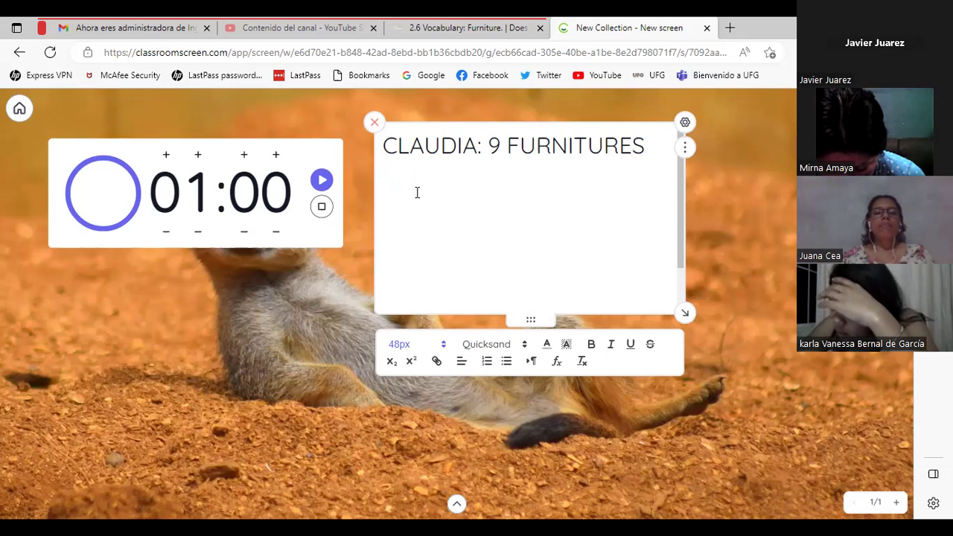
Step: Add the heading 'LIVING ROOM:' under the score with a fresh line below it
type("LIVING ROOM")
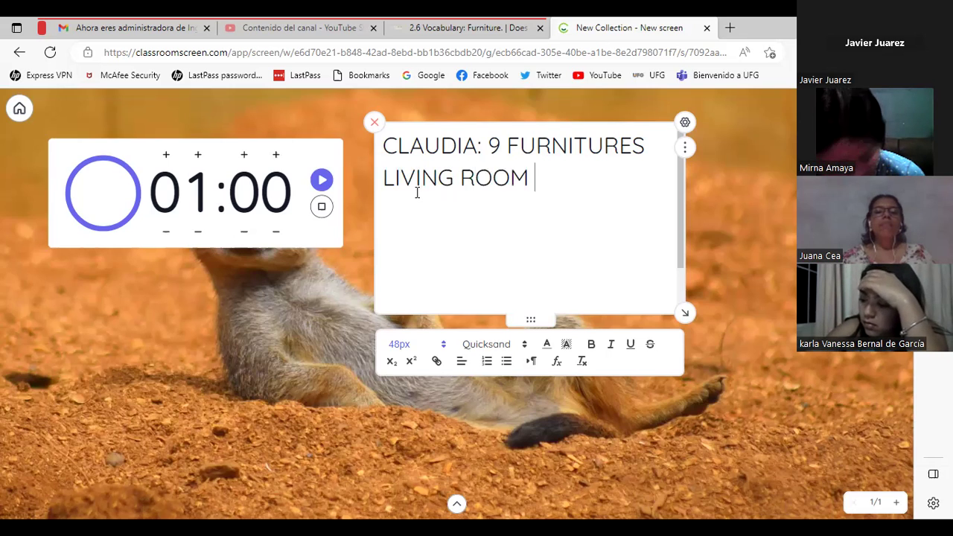
key("BackSpace")
type(":")
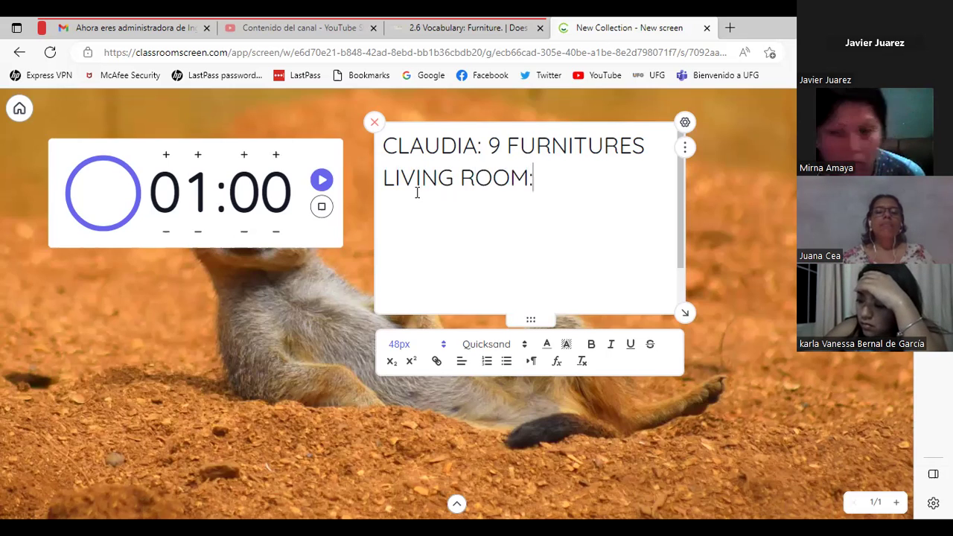
key("Return")
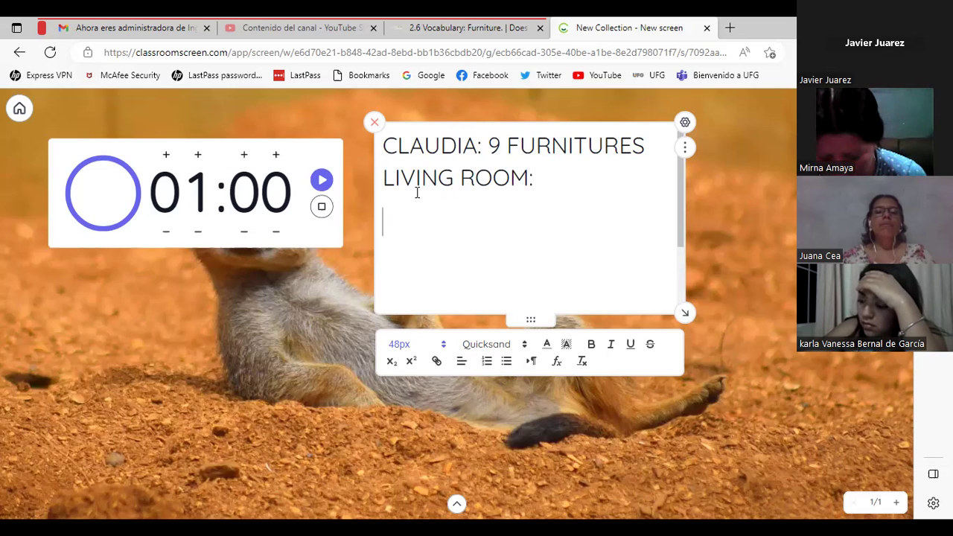
Step: Start the one-minute countdown and list TV and TABLE under LIVING ROOM
left_click(322, 181)
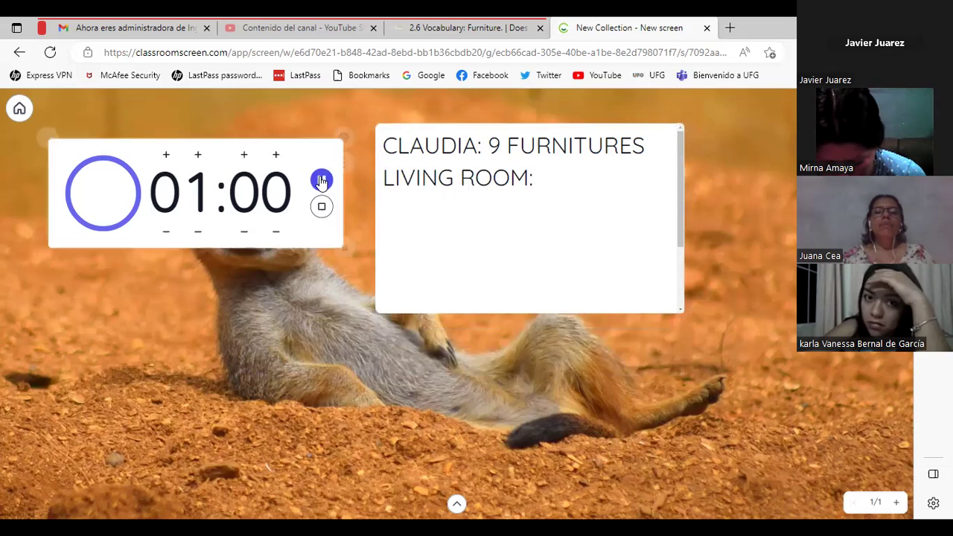
left_click(546, 180)
type("TV")
key("Return")
type("TABLE")
key("Return")
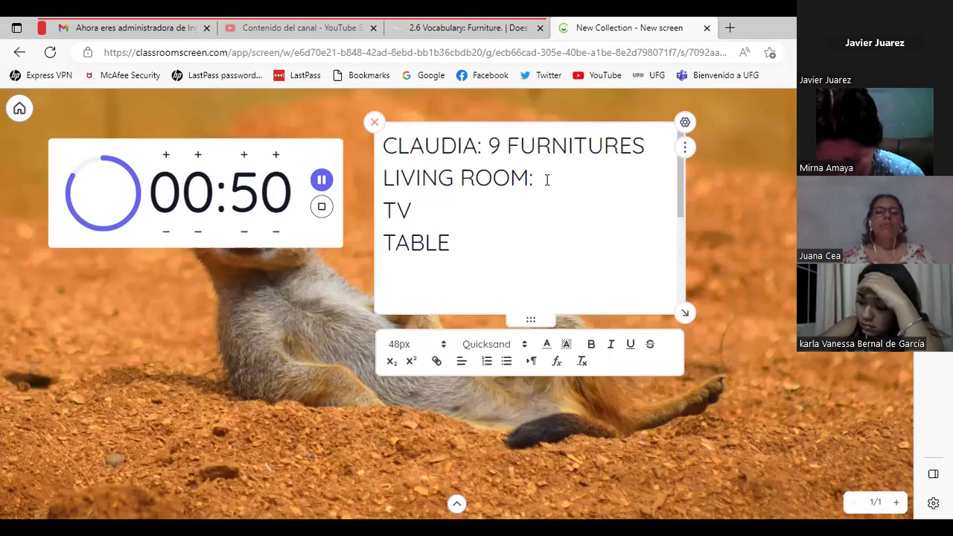
Step: Add SOFA, STEREO, COFFE TABLE and DRESSED to the list, removing the stray ROOM GAME entry
type("ROOM ")
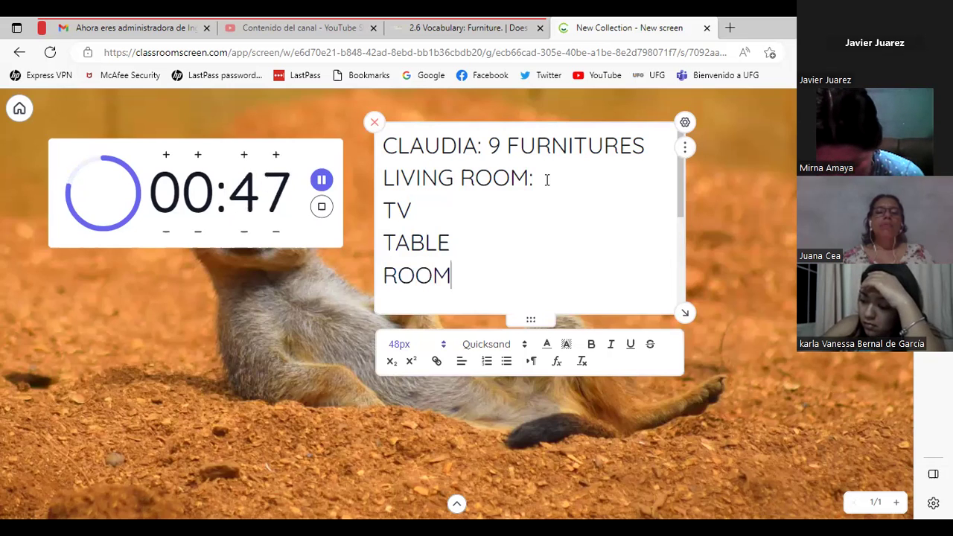
type("GAME")
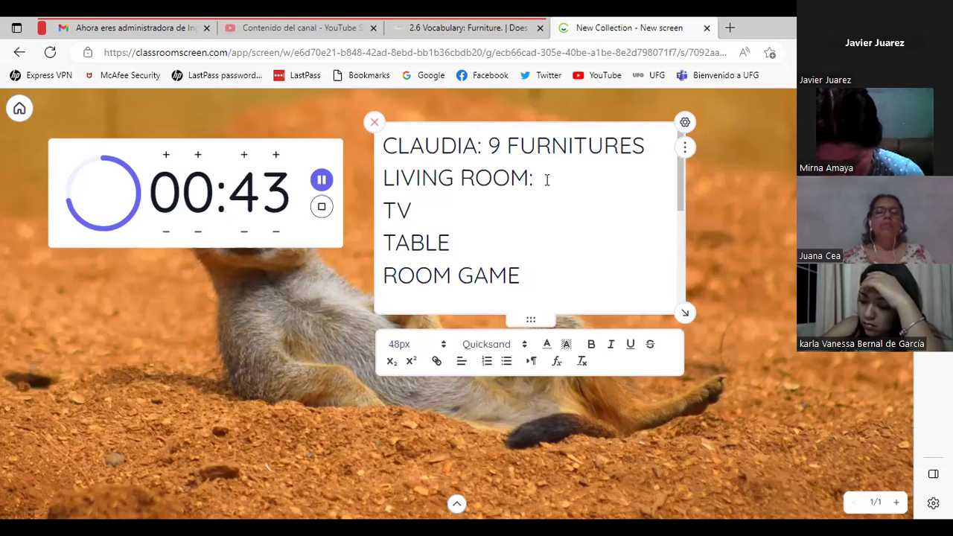
key("BackSpace")
key("BackSpace")
key("BackSpace")
key("BackSpace")
key("BackSpace")
key("BackSpace")
key("BackSpace")
key("BackSpace")
key("BackSpace")
key("BackSpace")
key("BackSpace")
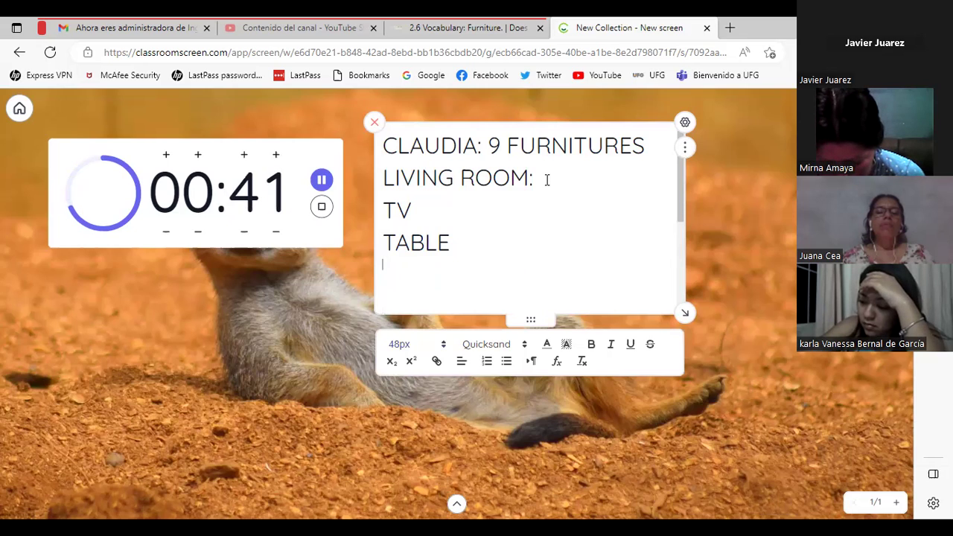
type("SOF")
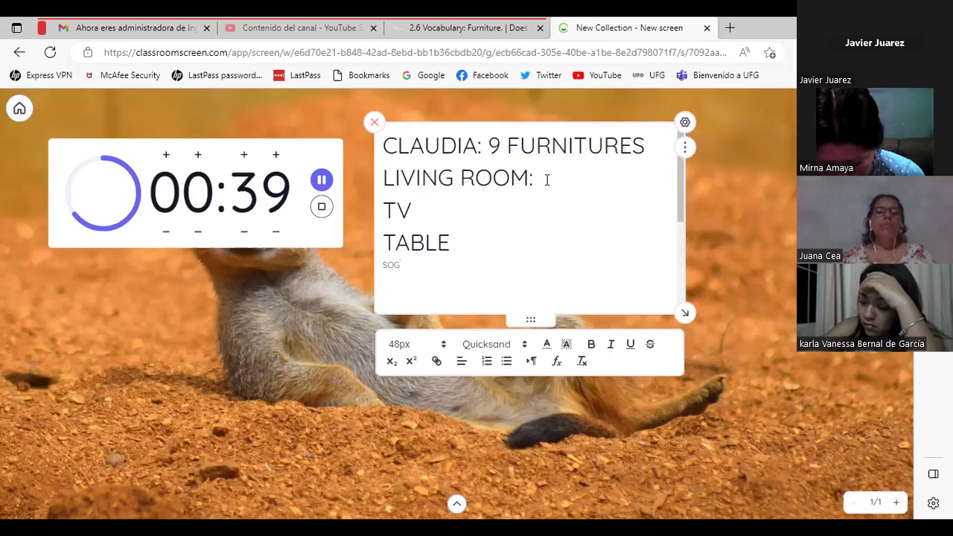
type("A")
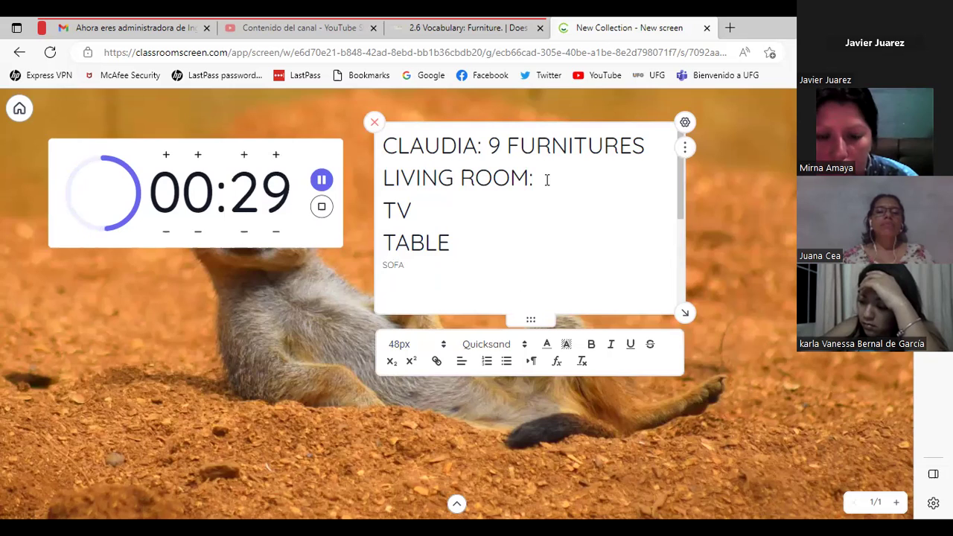
type("TEREO")
key("Return")
type("COFFE TAB")
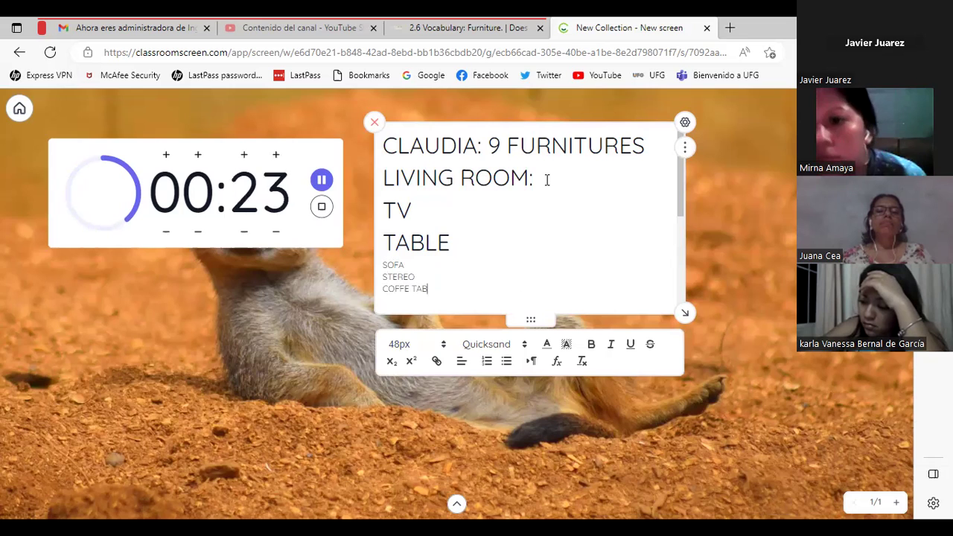
type("LE")
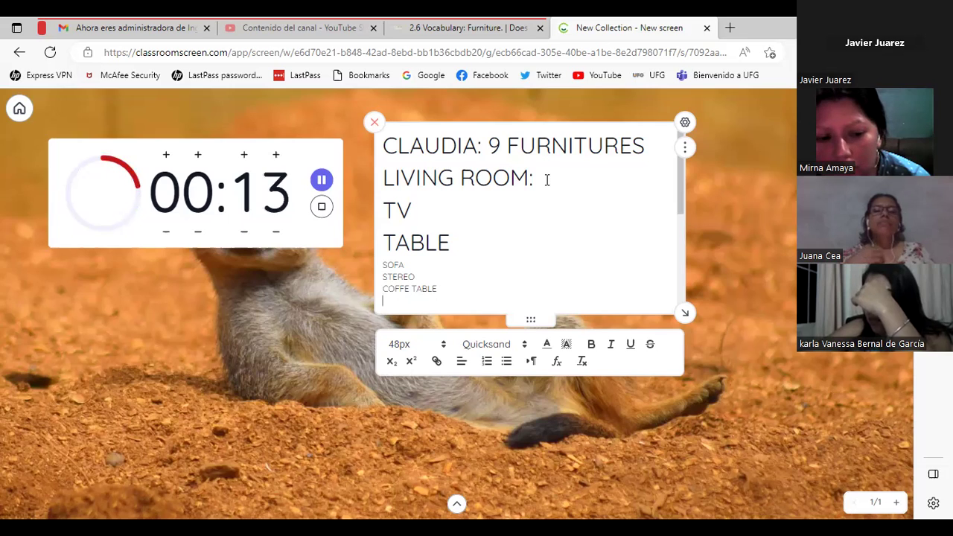
type("DESK")
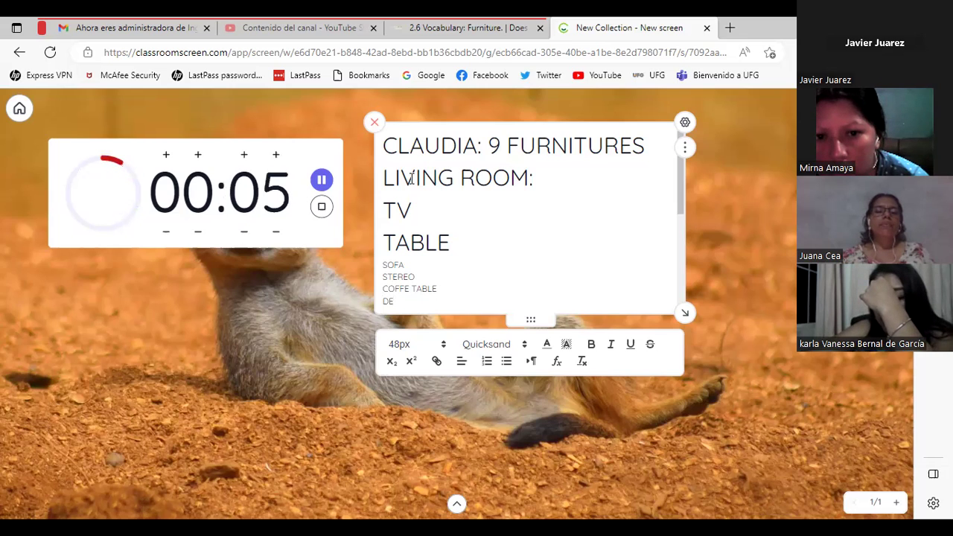
key("BackSpace")
type("RE")
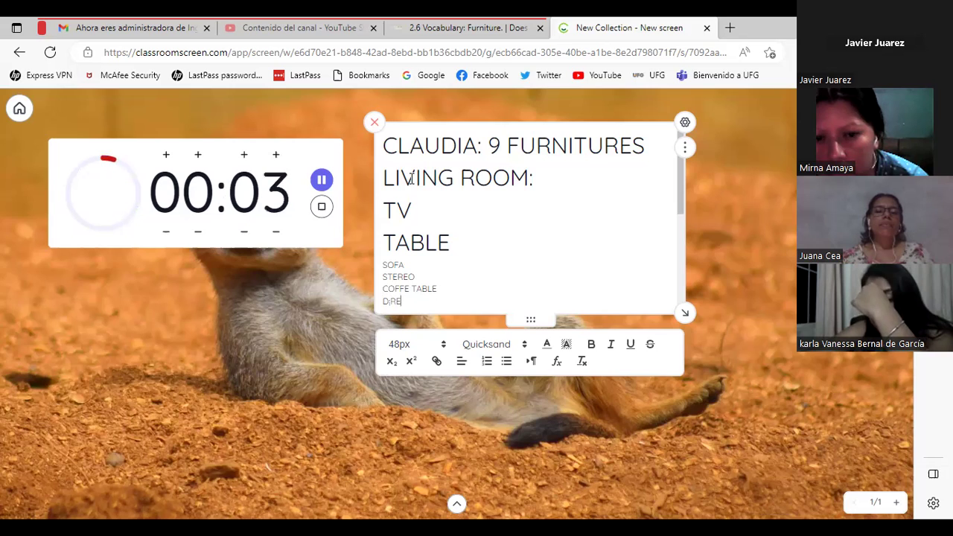
type("SSED")
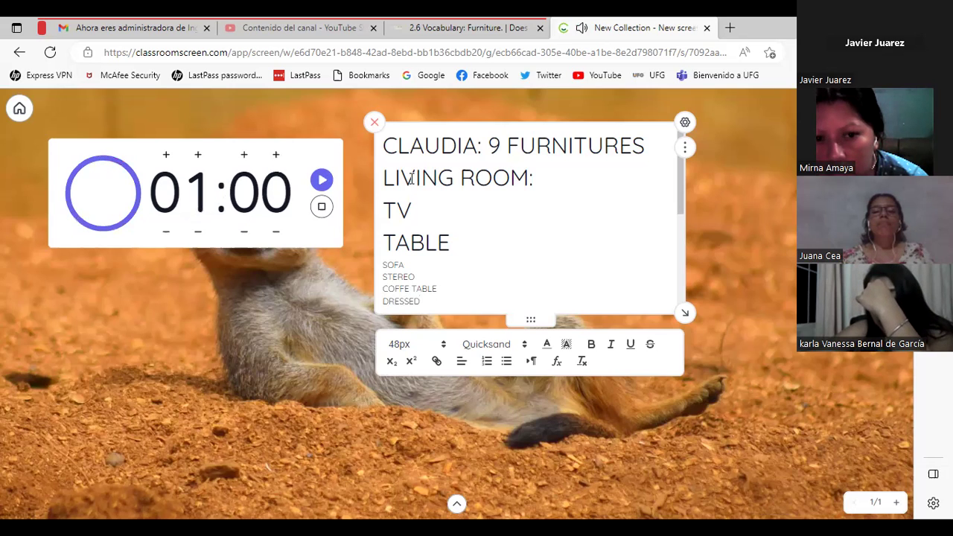
key("Return")
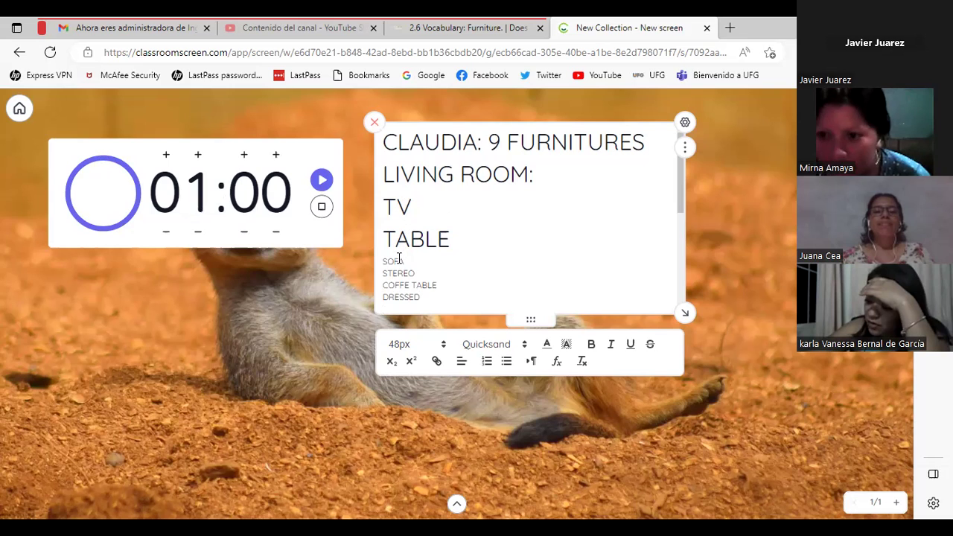
Step: Delete the living-room word list and type the second student's score line
left_click_drag(431, 304, 380, 216)
left_click_drag(439, 289, 381, 179)
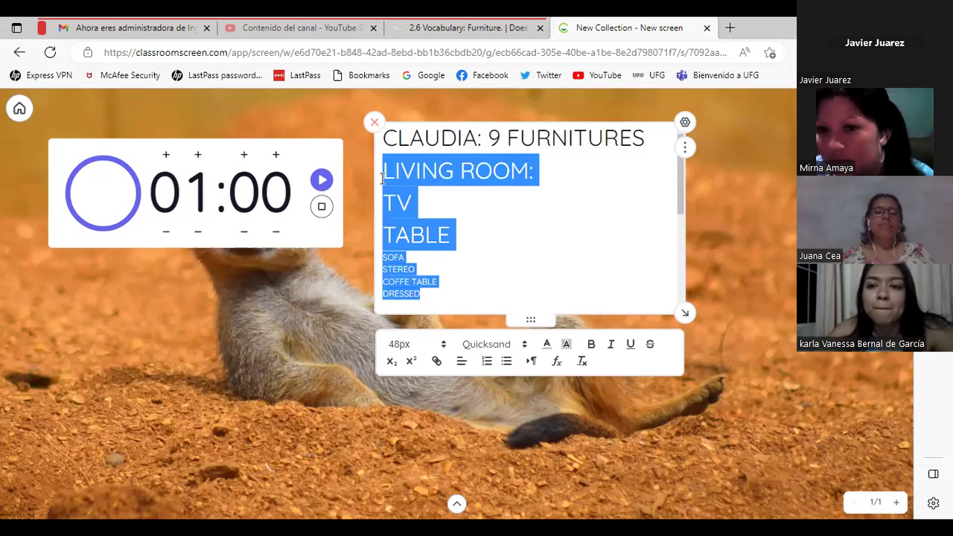
key("BackSpace")
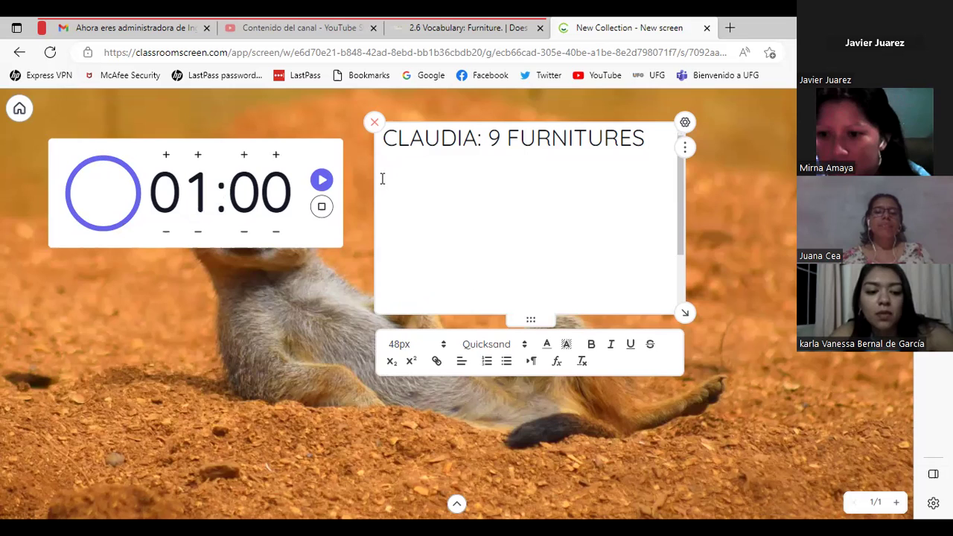
type("JAVIER: 6")
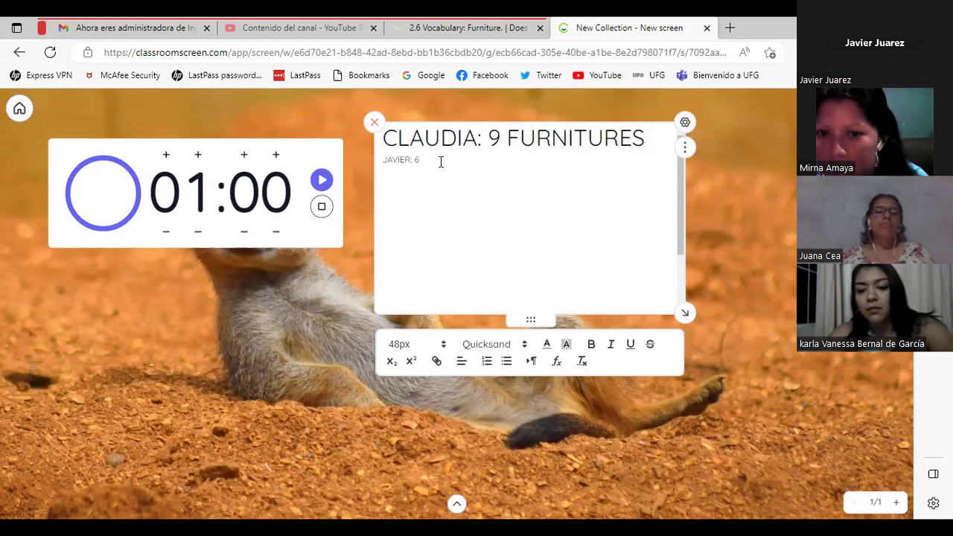
Step: Make the second student's score line 48px and start a new line below it
left_click_drag(427, 159, 381, 159)
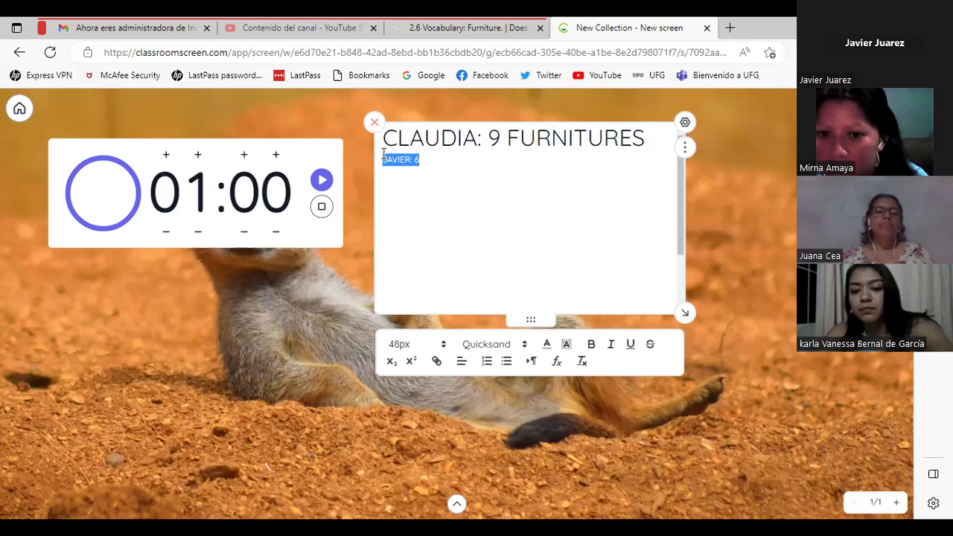
left_click(399, 342)
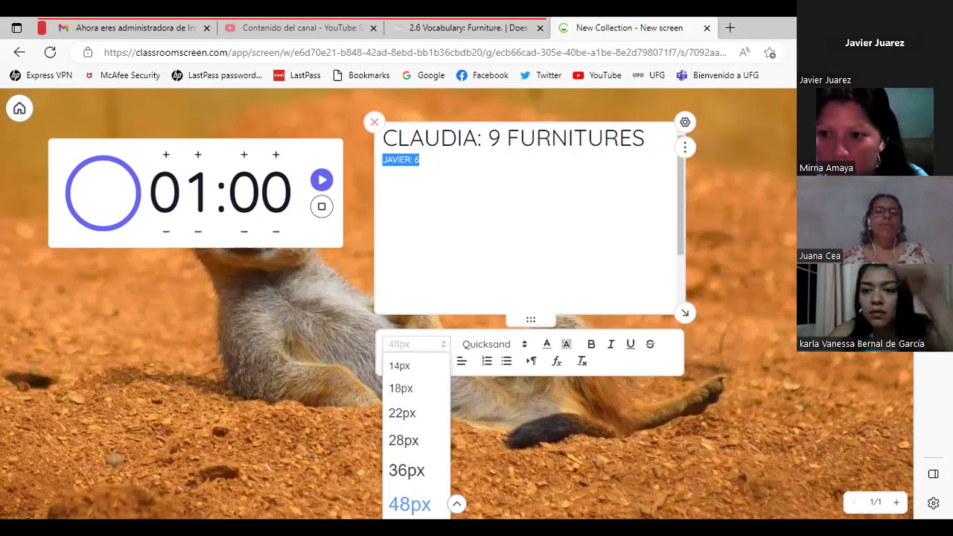
left_click(410, 505)
left_click(501, 161)
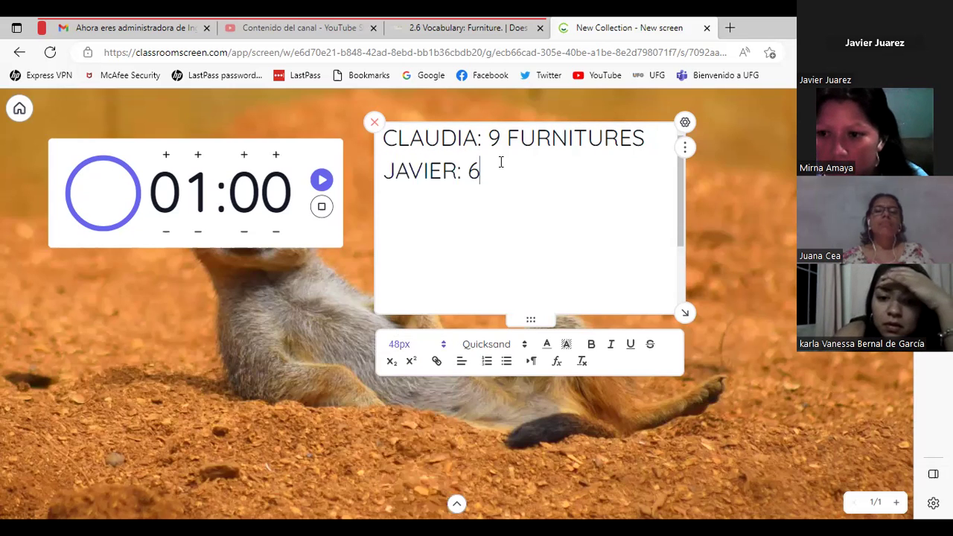
key("Return")
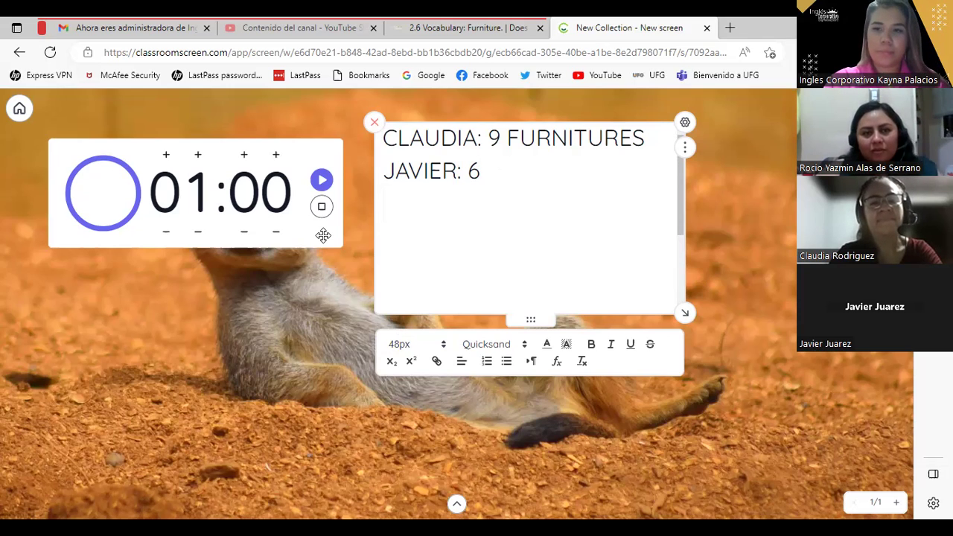
Step: Type the BEDROOM heading on the new line, correcting the mistyped letters
type("BEDROOM")
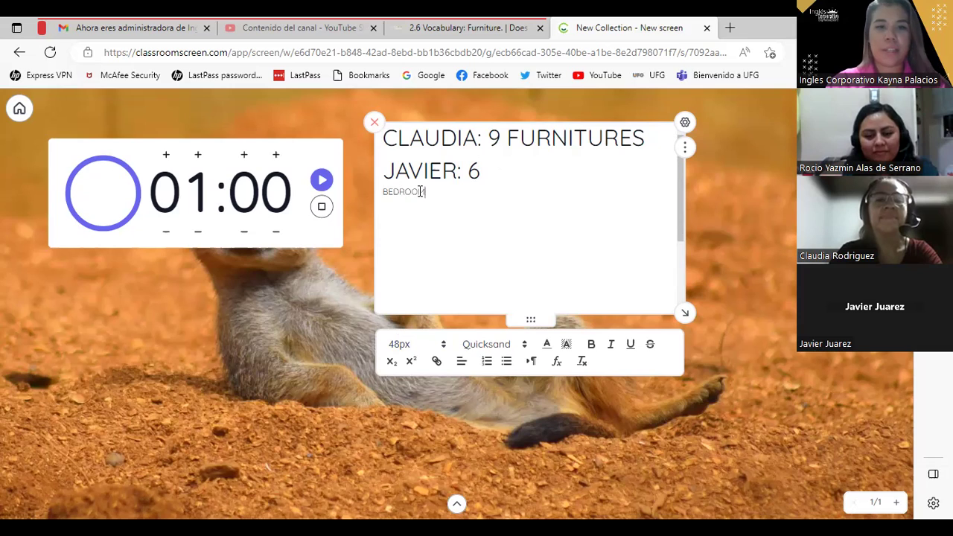
Step: Set BEDROOM to 36px, add an empty line beneath it, and start the countdown
left_click_drag(432, 191, 377, 194)
left_click(386, 194)
left_click(397, 344)
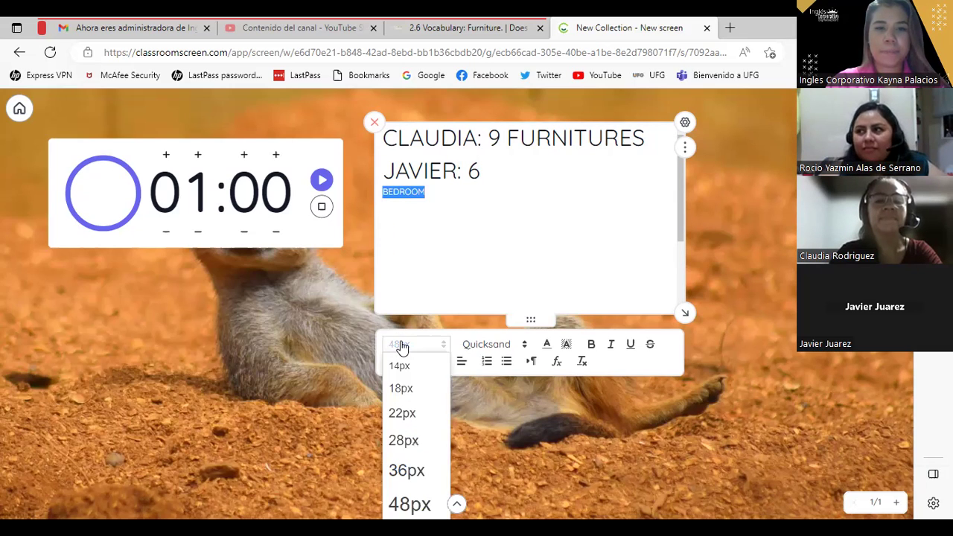
left_click(400, 470)
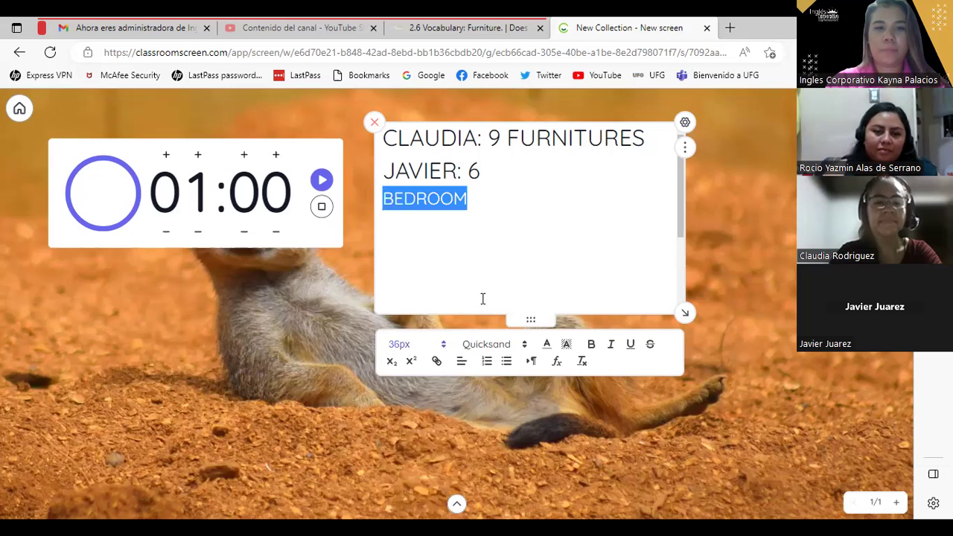
left_click(489, 209)
key("Return")
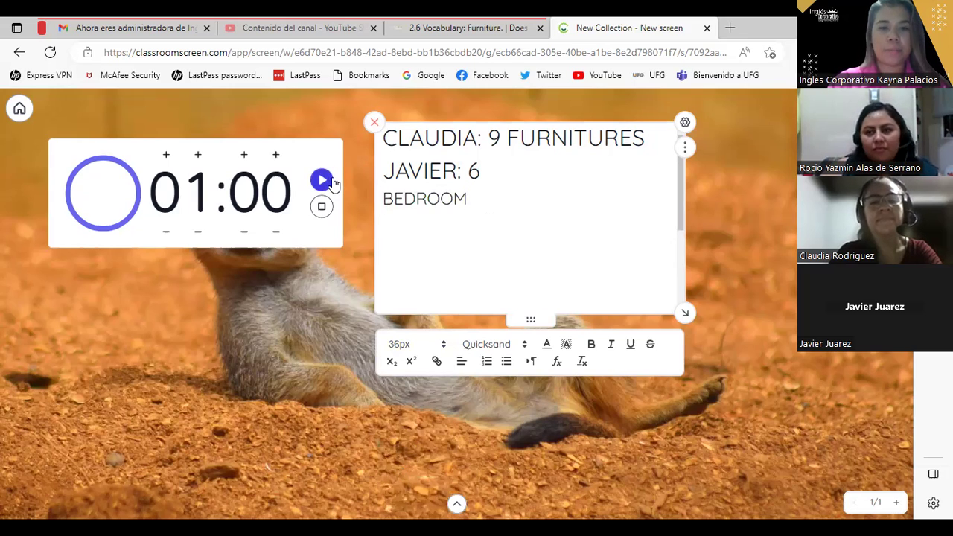
left_click(322, 181)
Step: List BED, CLOSET, DRESSR and ARM CHAIR under BEDROOM, each on its own line
left_click(472, 208)
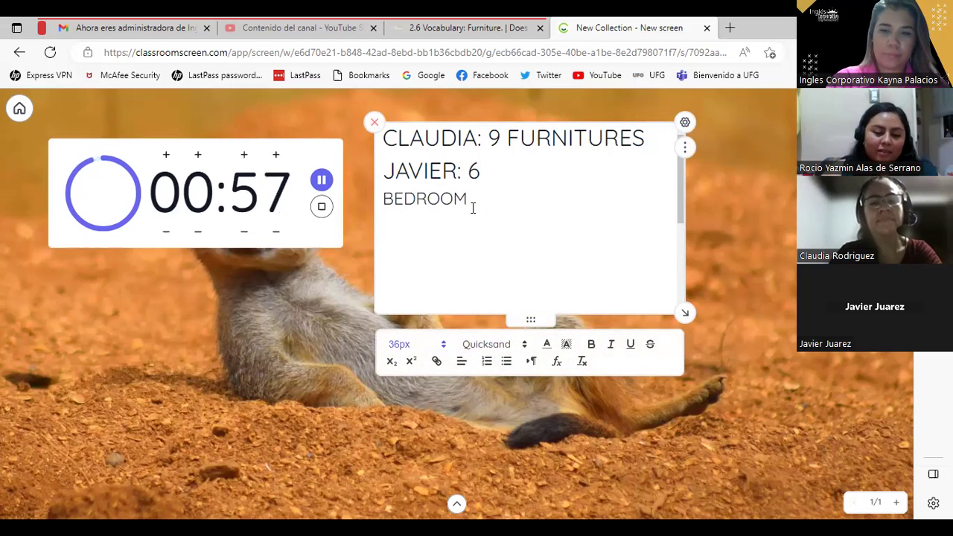
type("BED")
key("Return")
type("CLOST")
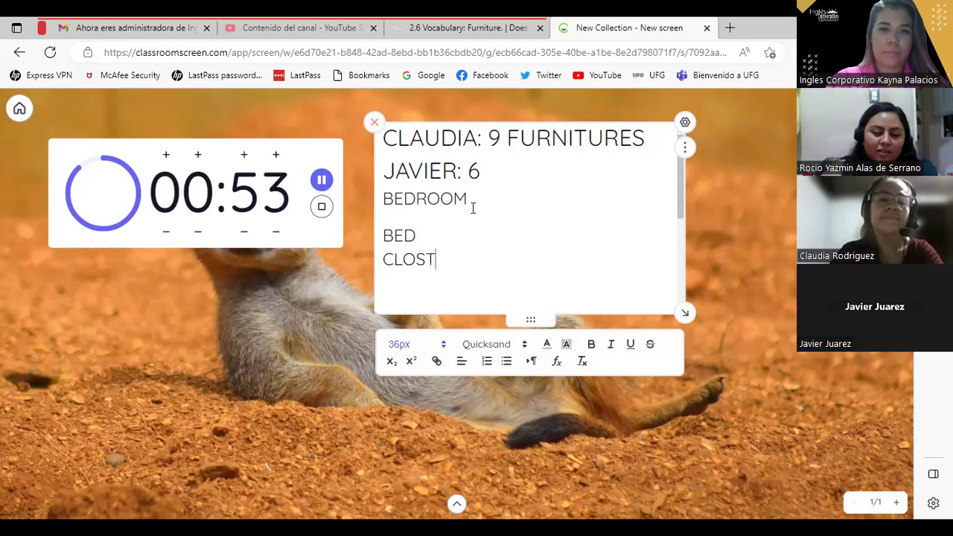
key("BackSpace")
type("ET")
key("Return")
type("D")
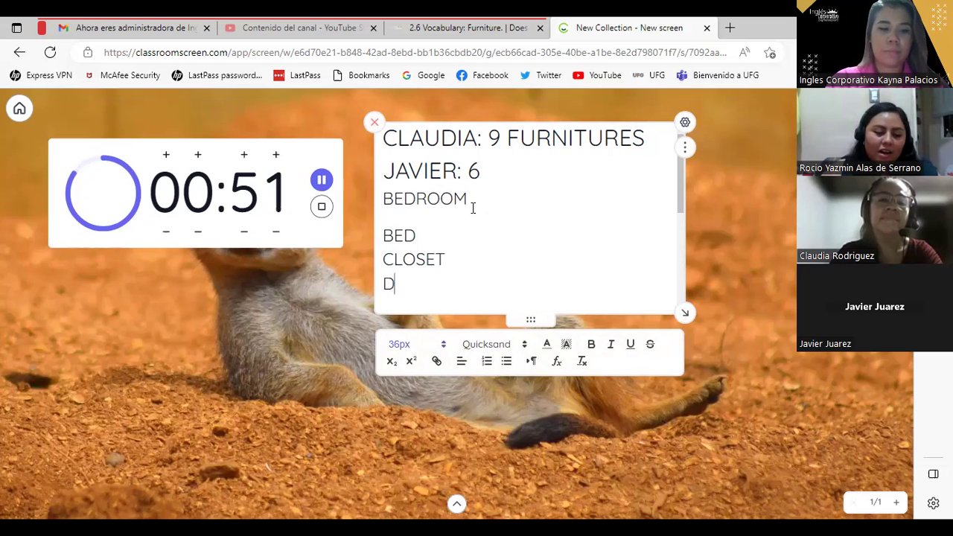
type("RESSR")
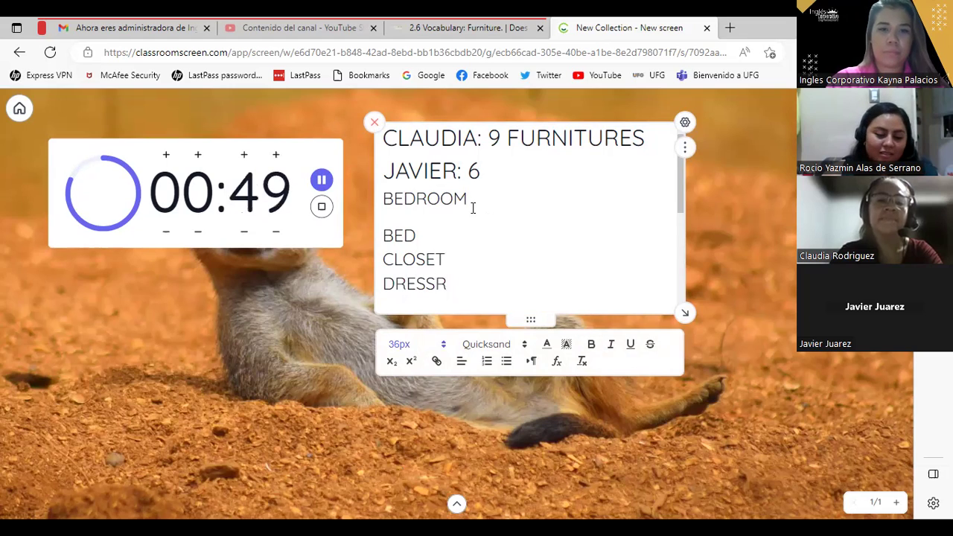
key("Return")
type("A")
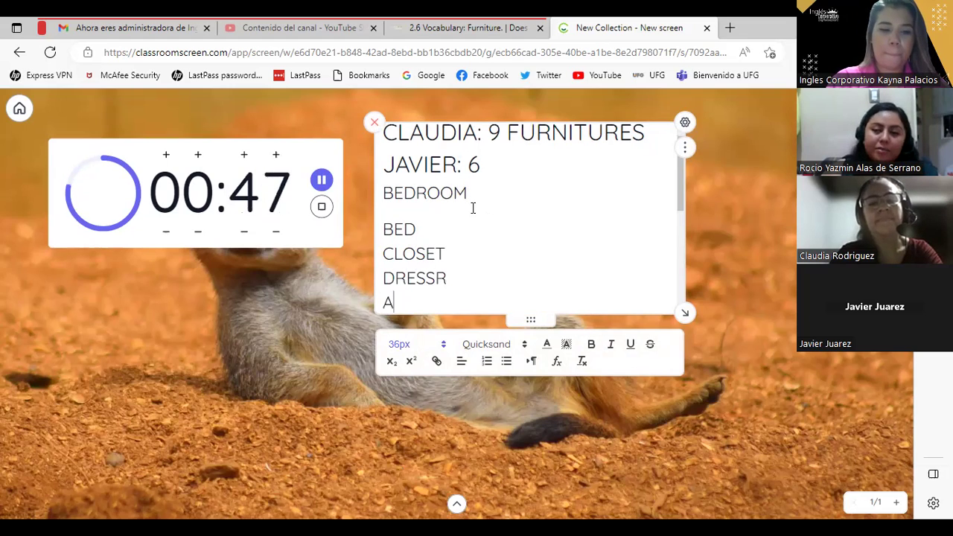
type("RM CHAIR")
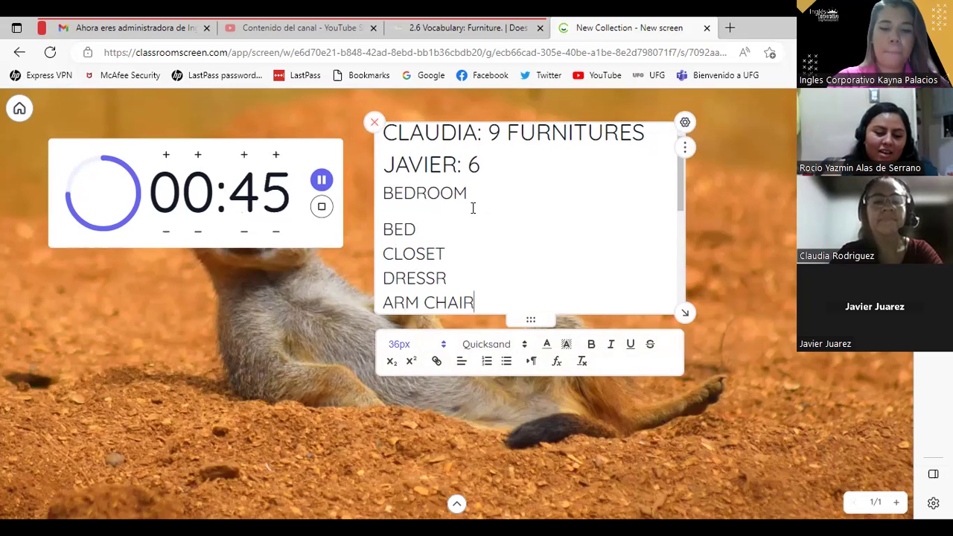
key("Return")
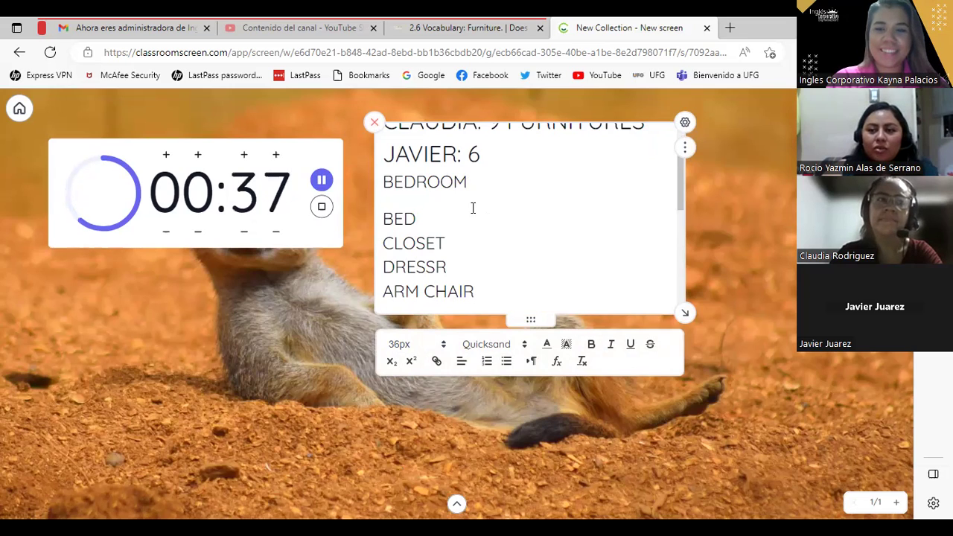
Step: Add SHOEERACK and MIRROW to the bedroom list, cleaning up the mistyped SHOES entry
type("S")
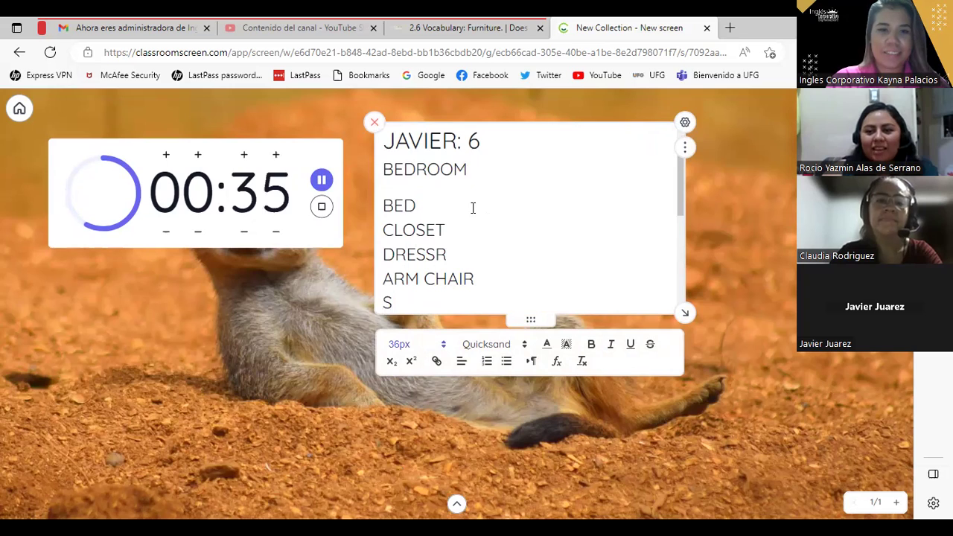
type("O")
key("BackSpace")
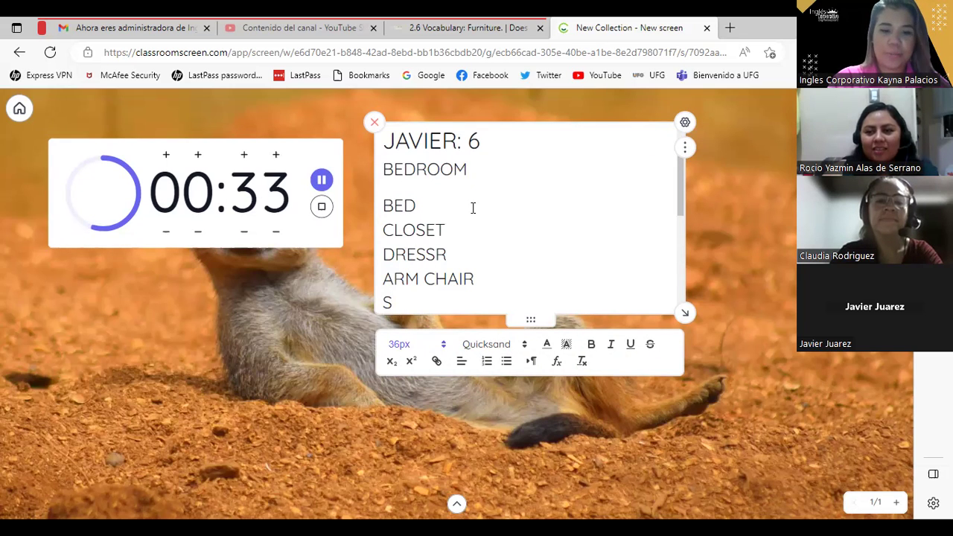
type("HOES RAT")
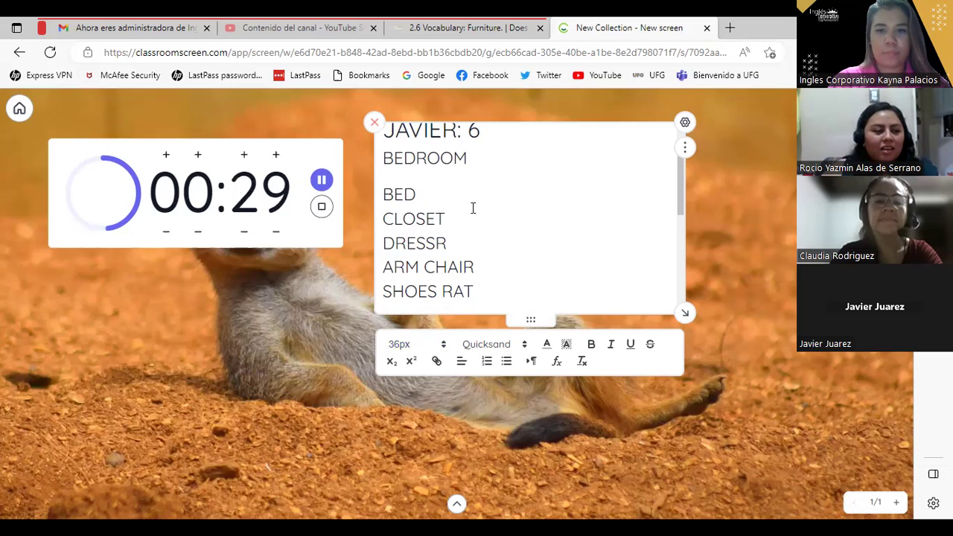
key("BackSpace")
key("BackSpace")
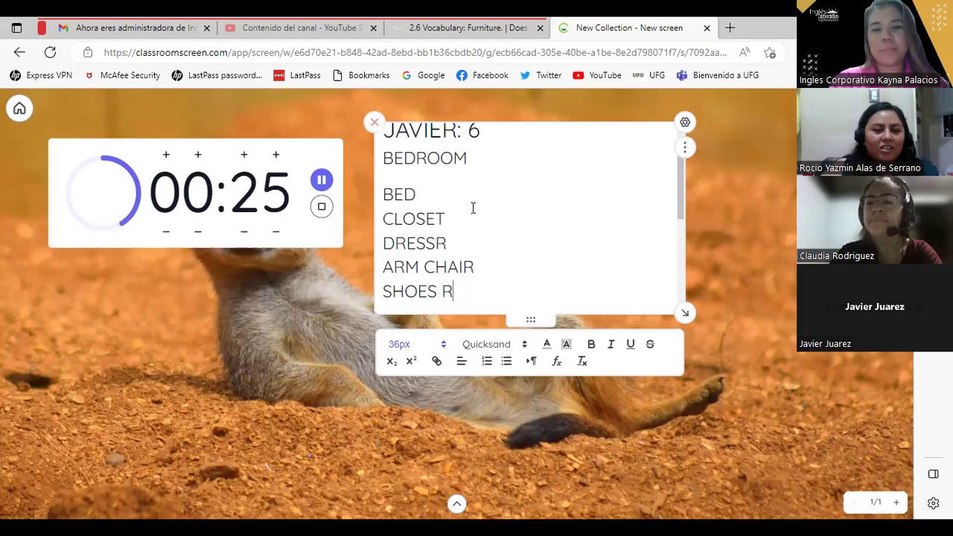
key("BackSpace")
type("SHO")
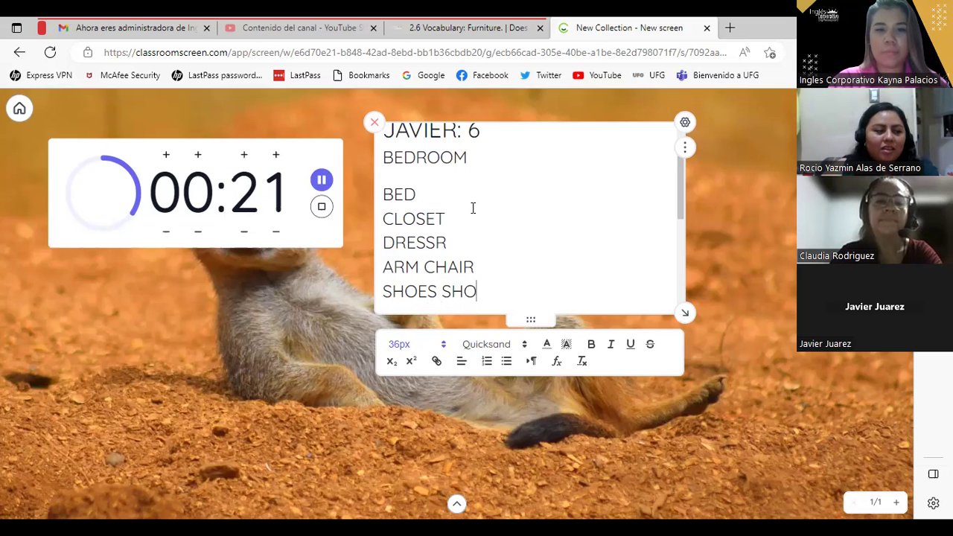
type("E")
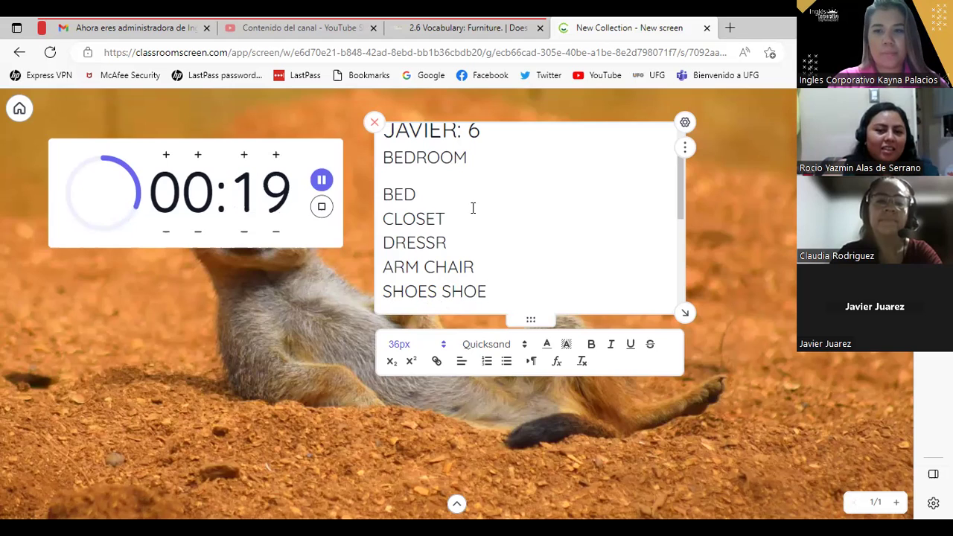
type("E")
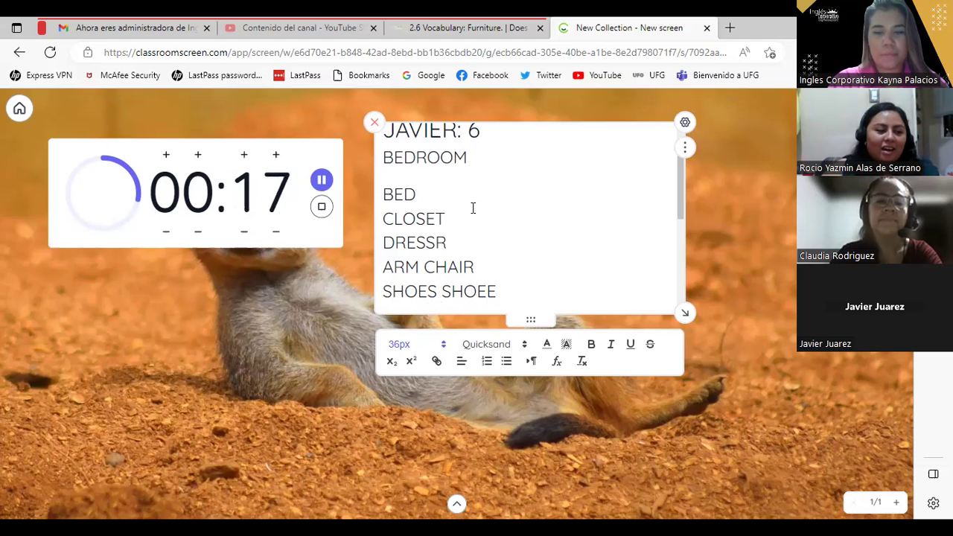
type("RA")
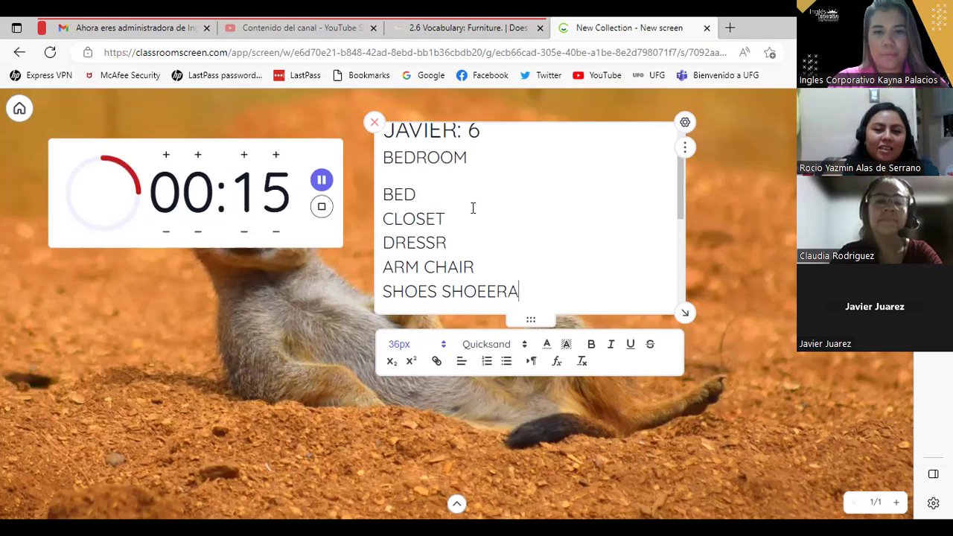
type("CKM")
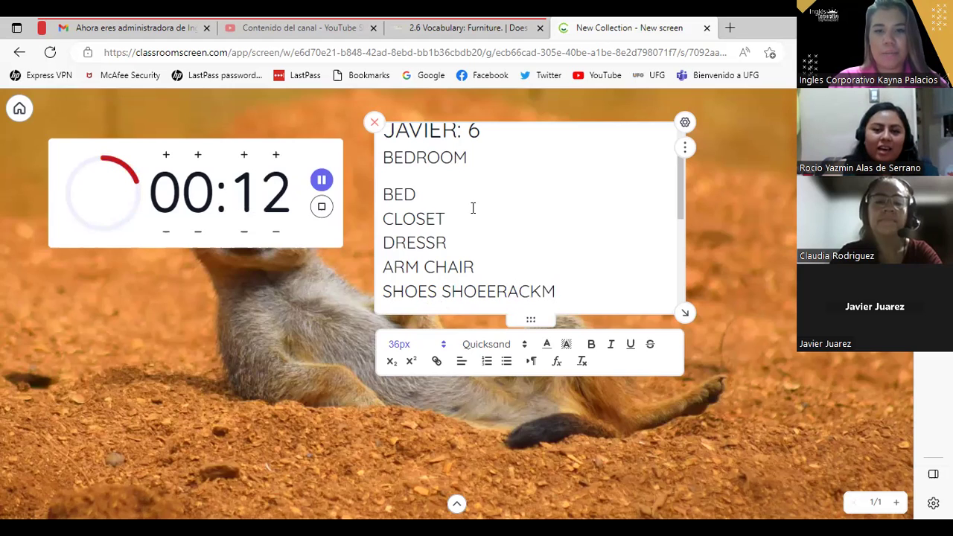
key("BackSpace")
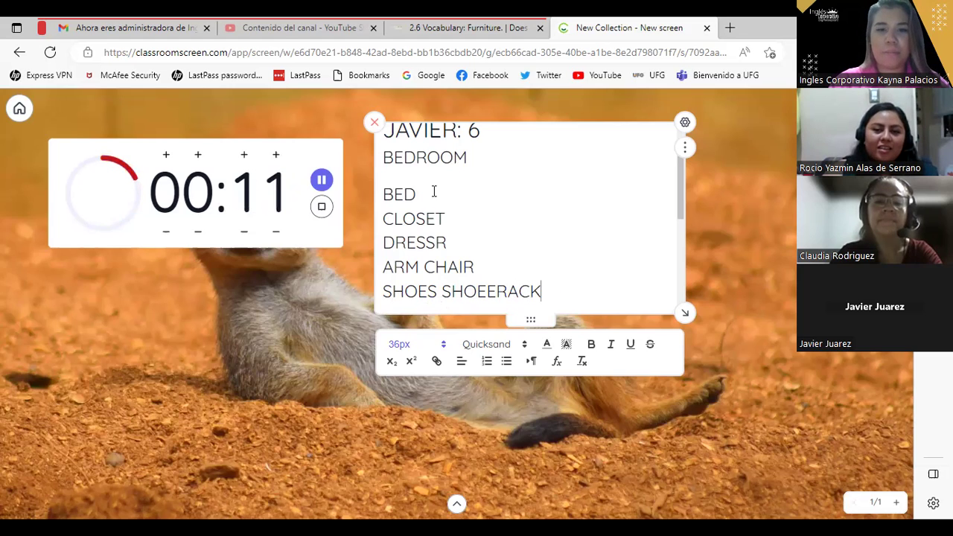
left_click(443, 292)
key("BackSpace")
key("BackSpace")
key("BackSpace")
key("BackSpace")
key("BackSpace")
key("BackSpace")
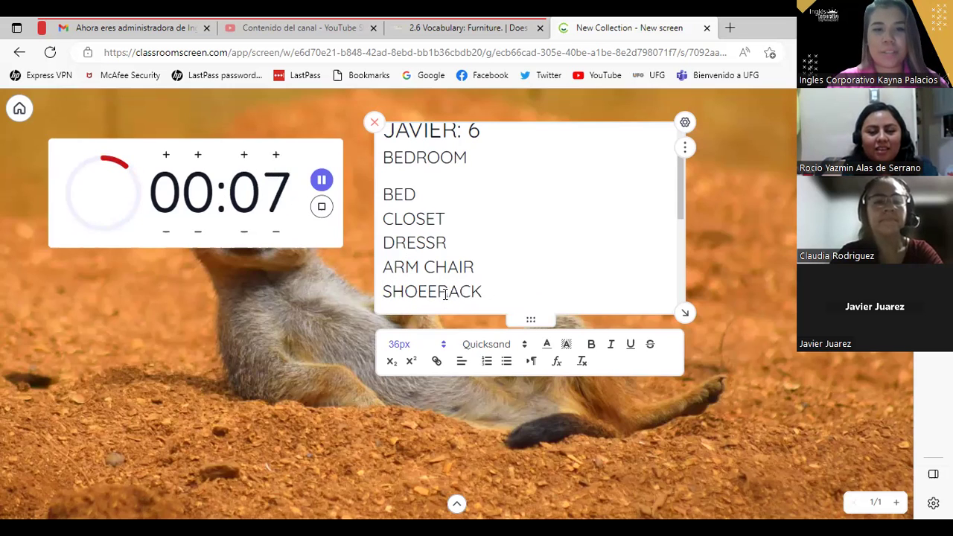
left_click(505, 297)
key("Return")
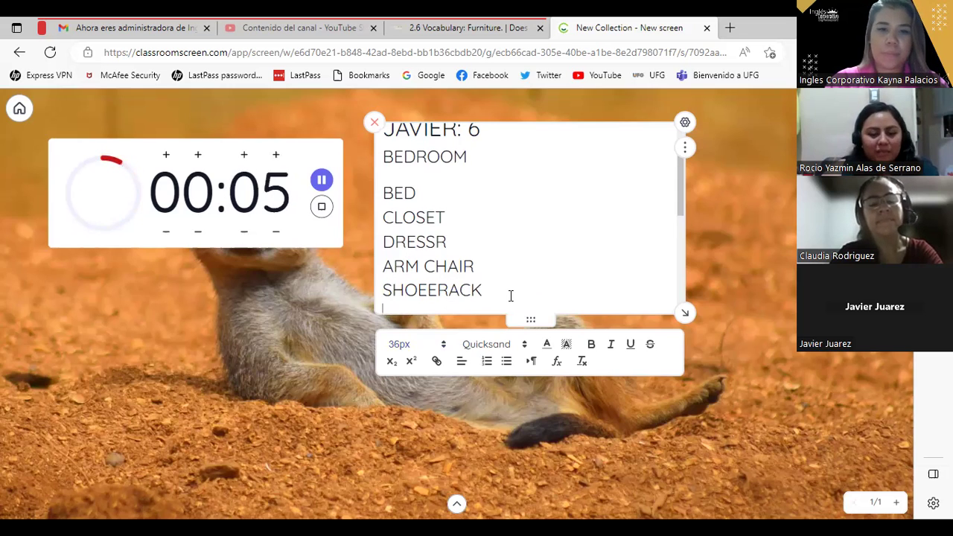
type("MIRROW")
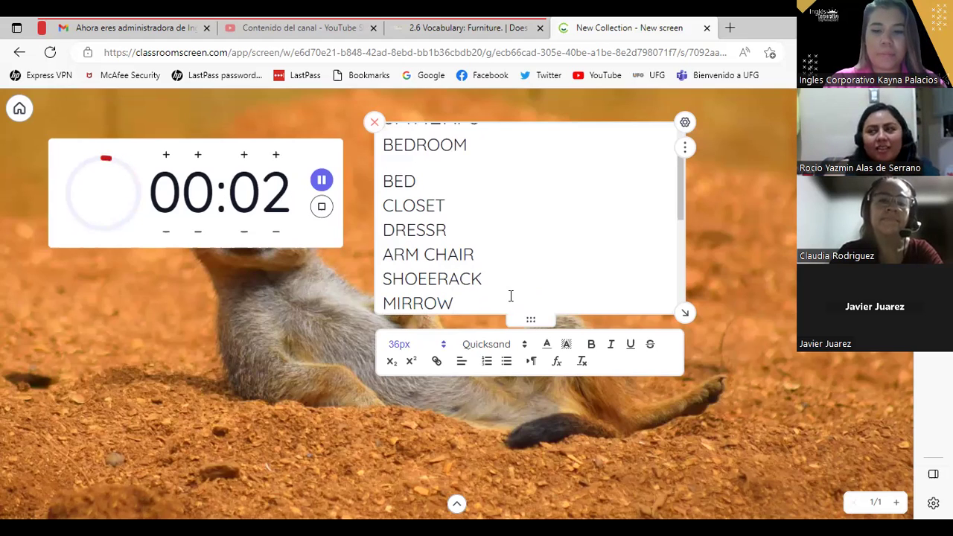
key("Return")
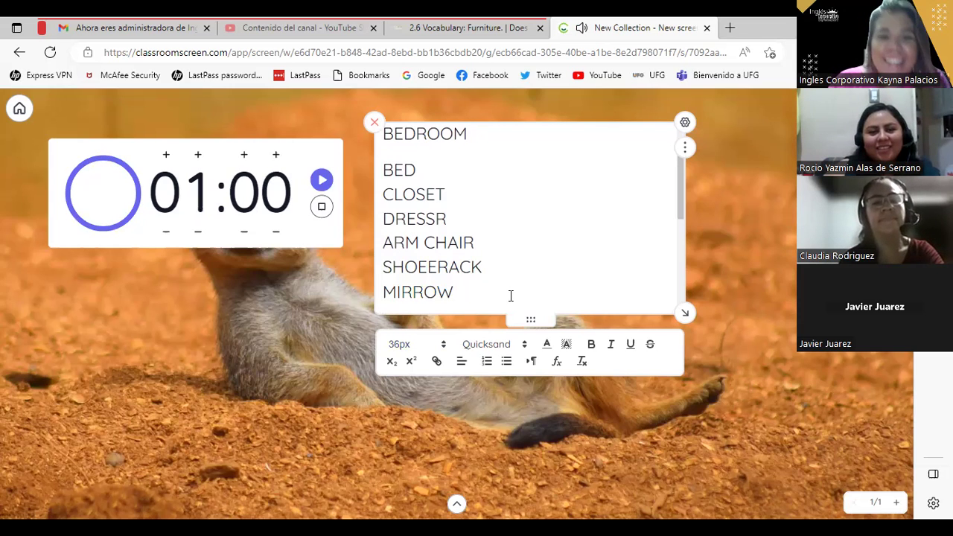
Step: Delete the bedroom list from BEDROOM down and return to the Furniture vocabulary lesson tab
left_click_drag(681, 196, 691, 156)
left_click_drag(384, 206, 469, 315)
key("BackSpace")
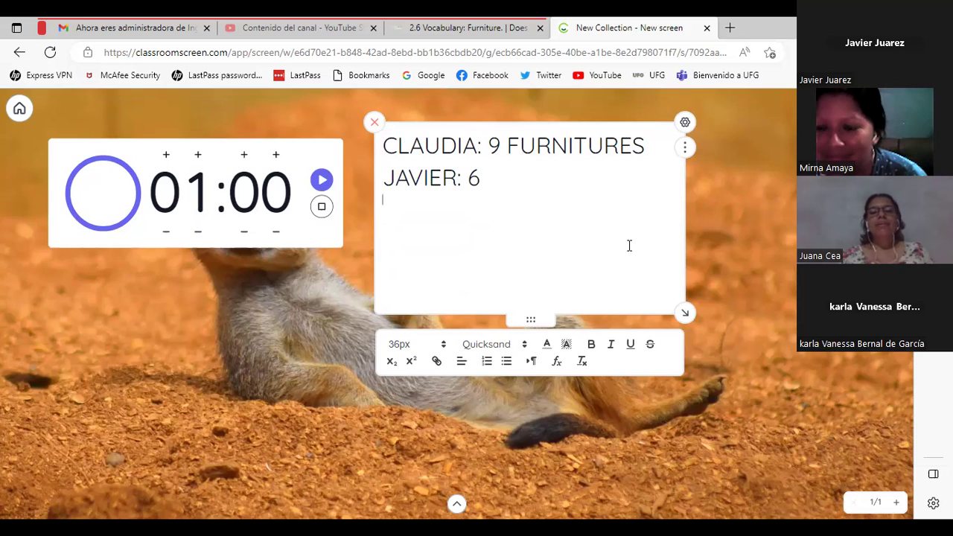
left_click(469, 27)
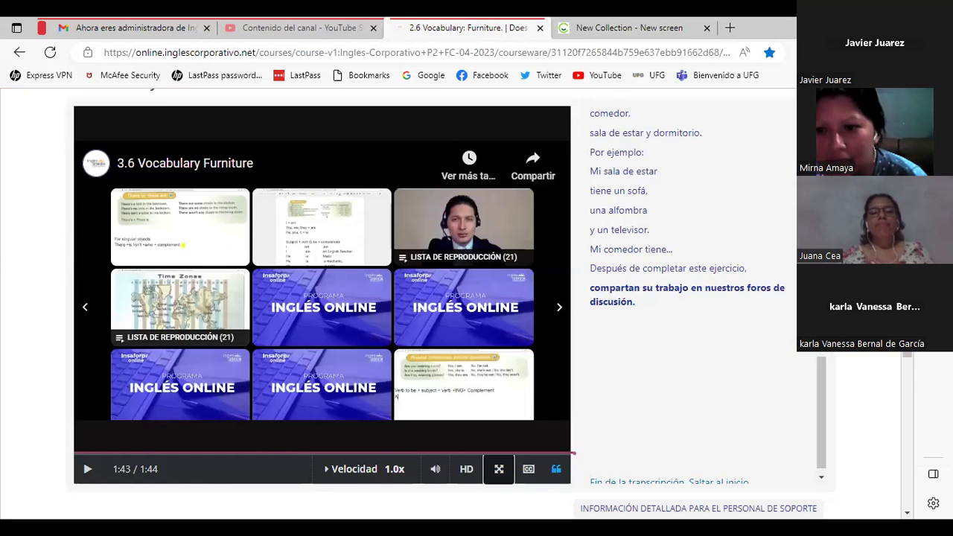
Step: Go from the end of 2.6 Vocabulary: Furniture to the 2.7 Lesson Objective page
scroll(884, 379, "down", 5)
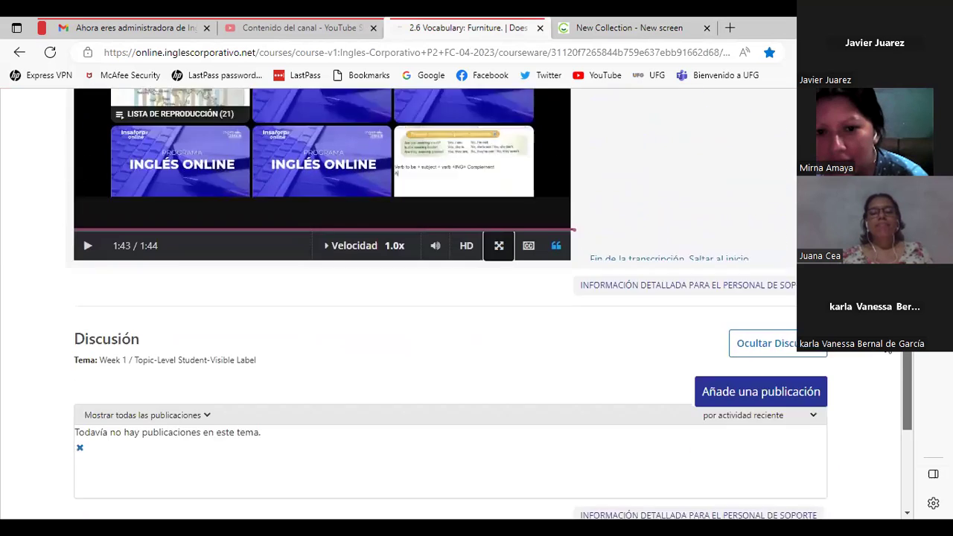
scroll(884, 380, "down", 1)
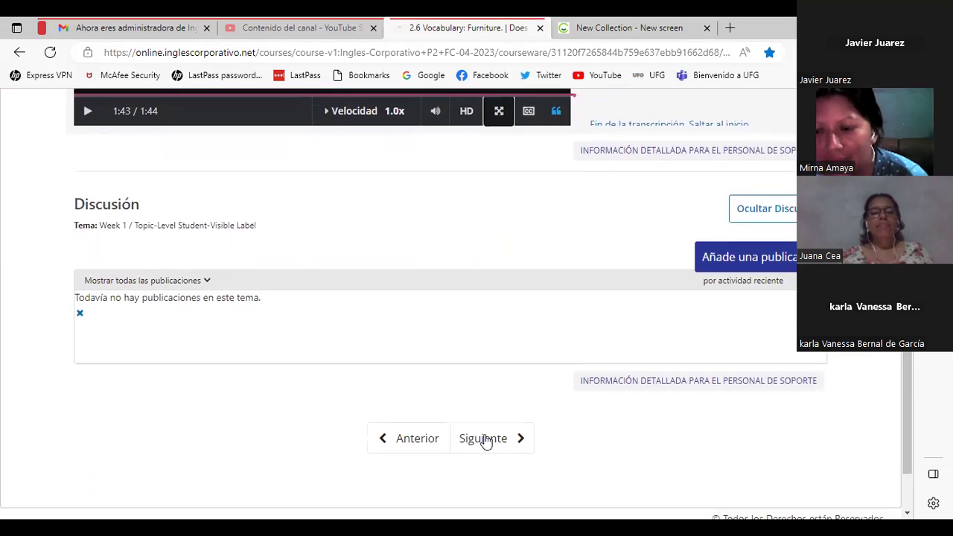
left_click(486, 441)
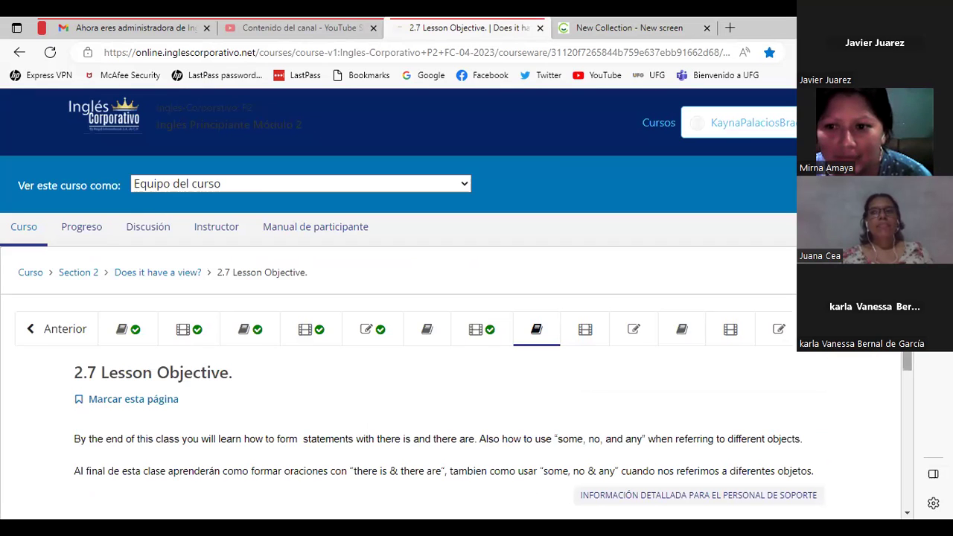
scroll(457, 296, "down", 1)
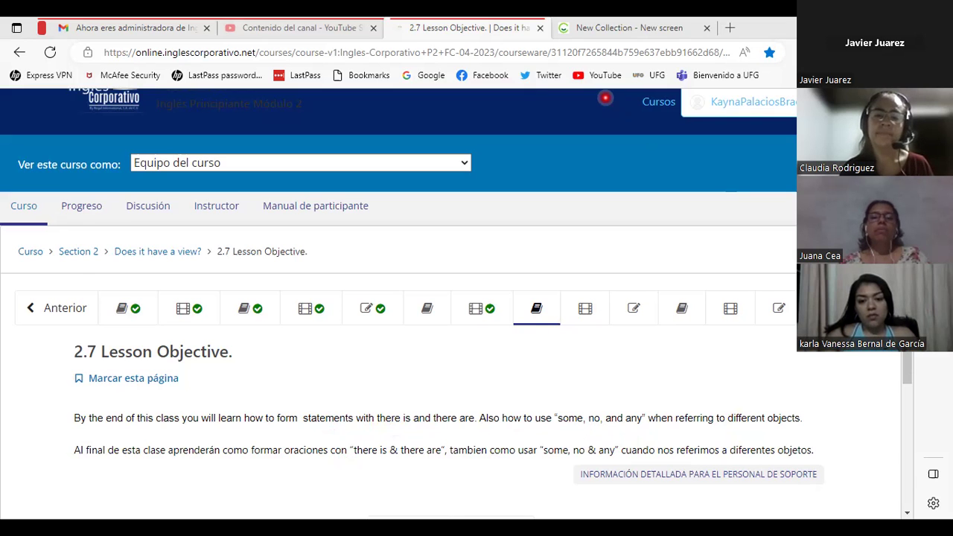
scroll(606, 97, "down", 2)
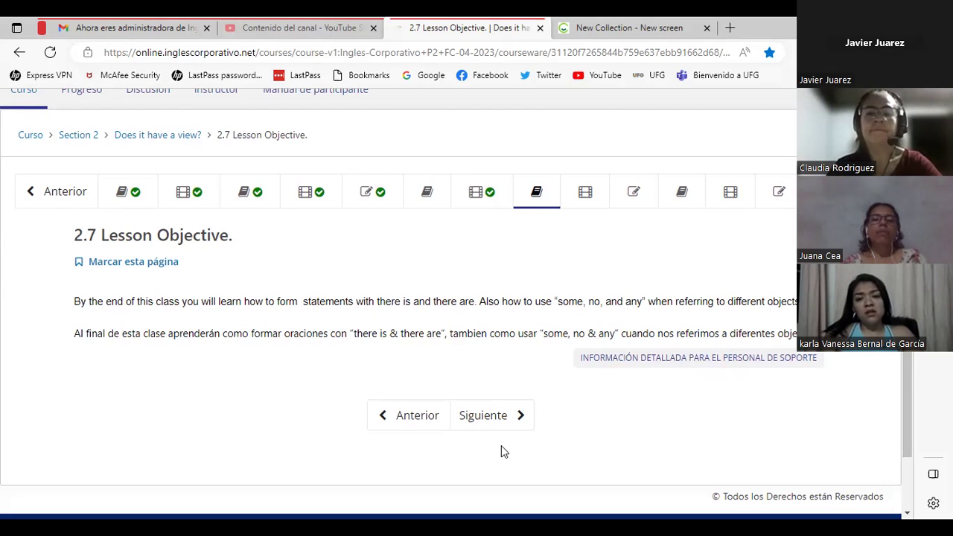
Step: Advance to unit 2.8 There is, There are & Conversation and play its video
left_click(506, 419)
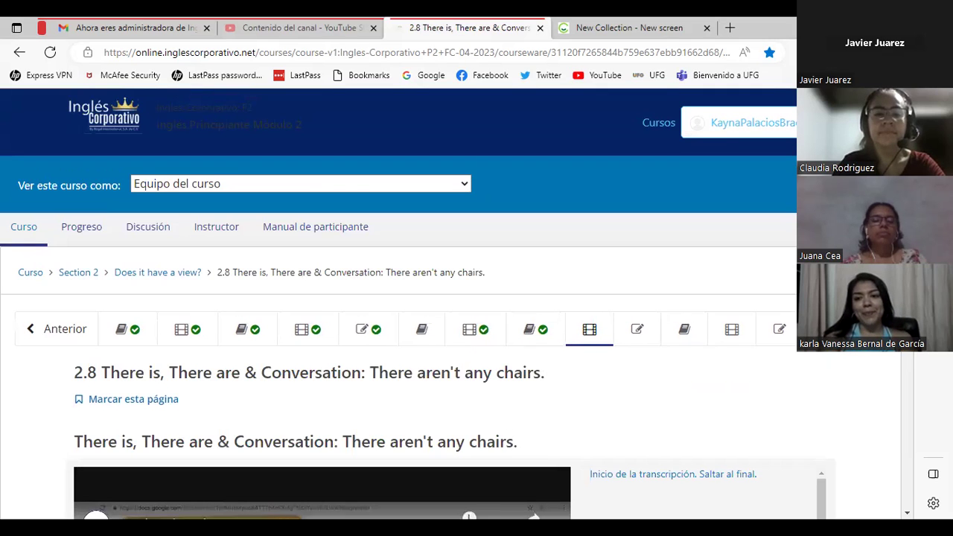
scroll(400, 306, "down", 5)
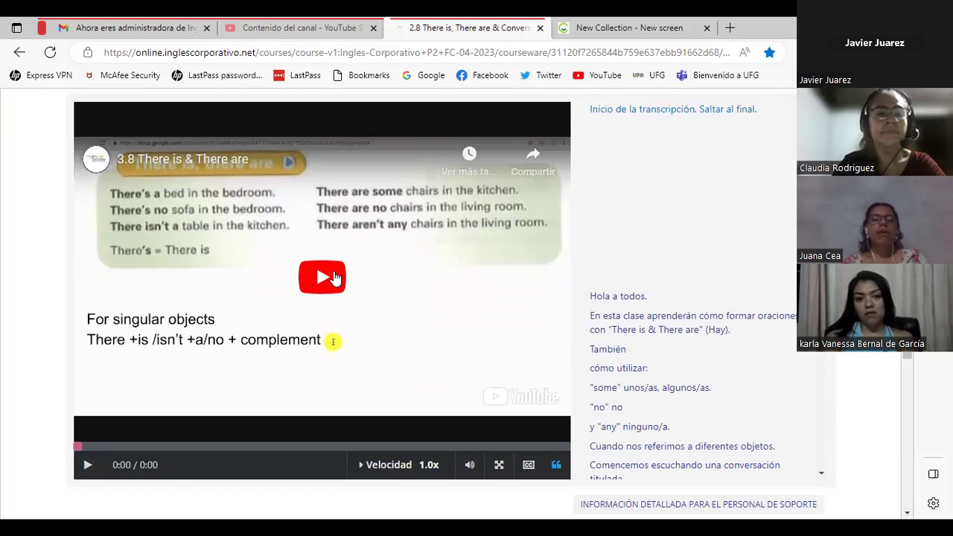
left_click(334, 278)
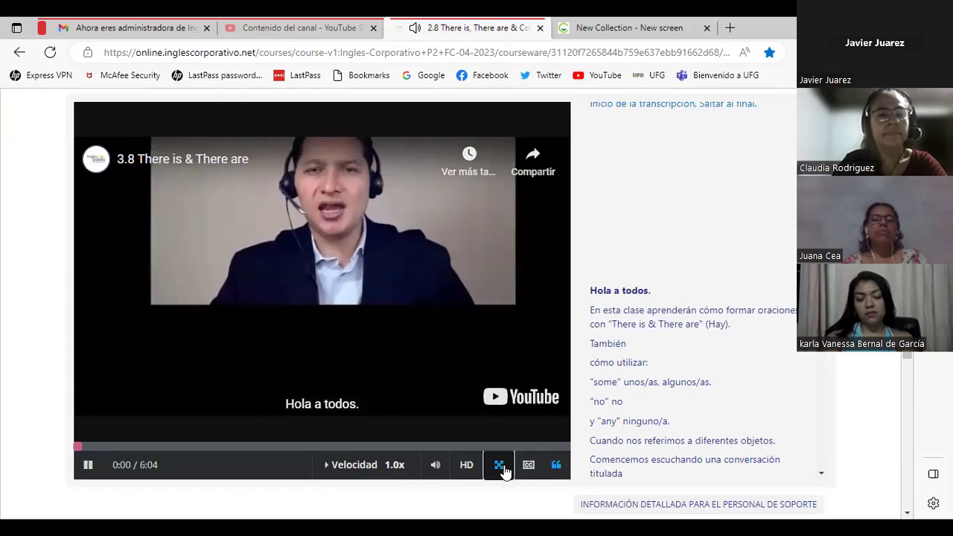
Step: Watch the There is & There are video full screen up to 3:32
left_click(502, 469)
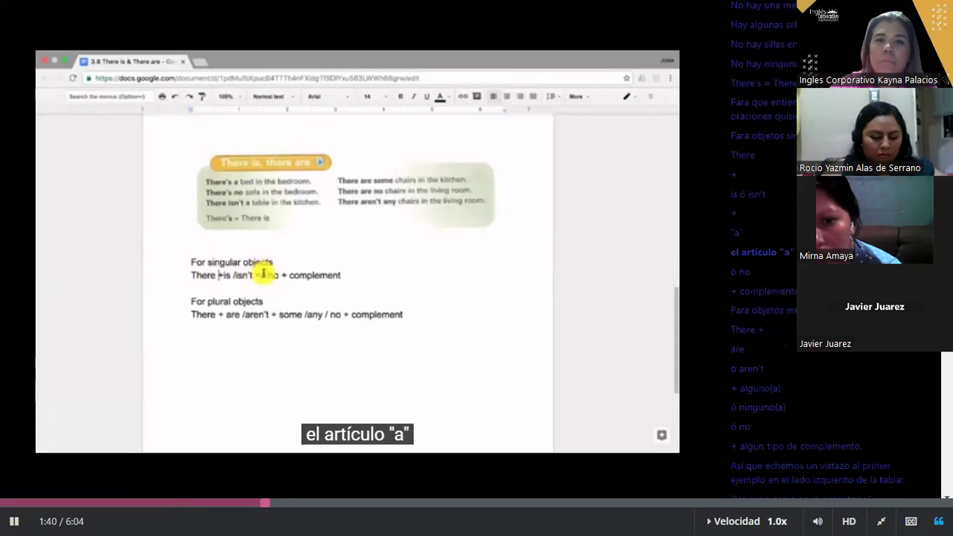
mouse_move(543, 234)
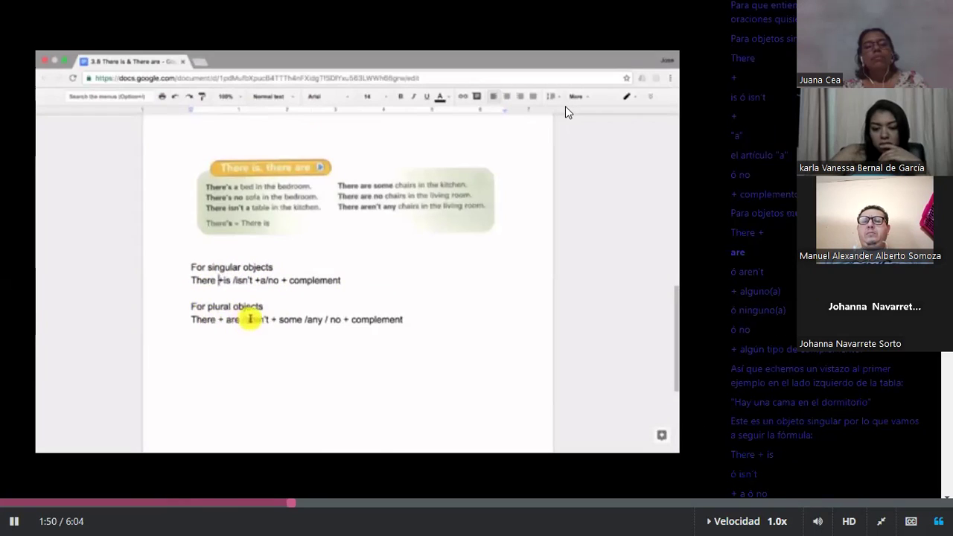
mouse_move(375, 147)
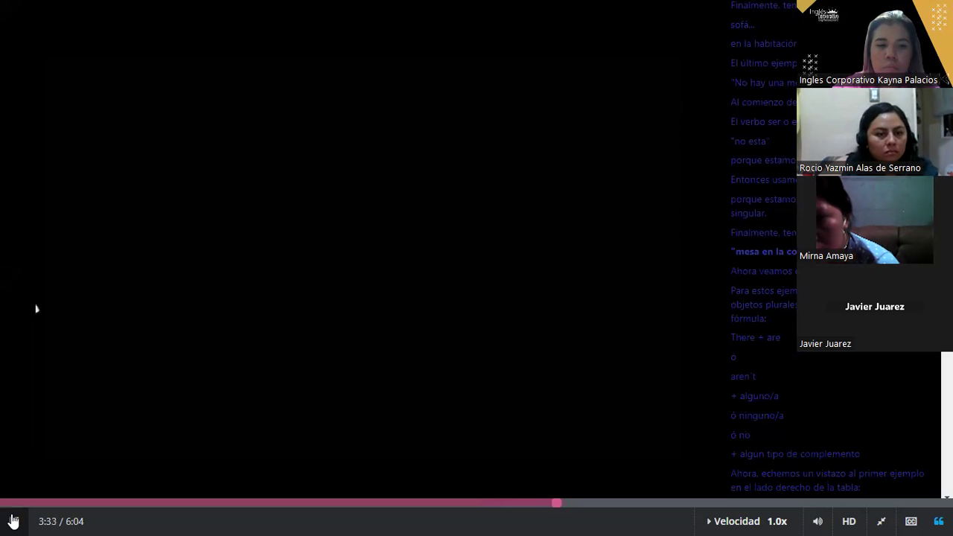
Step: Rewind the lesson video to about 3:30 and pause it on the kitchen table example
left_click(13, 521)
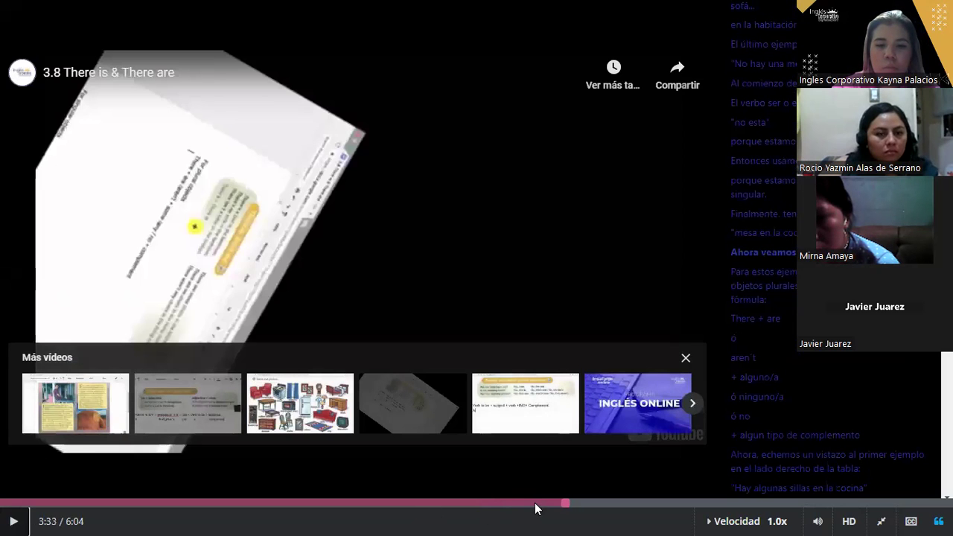
left_click(556, 503)
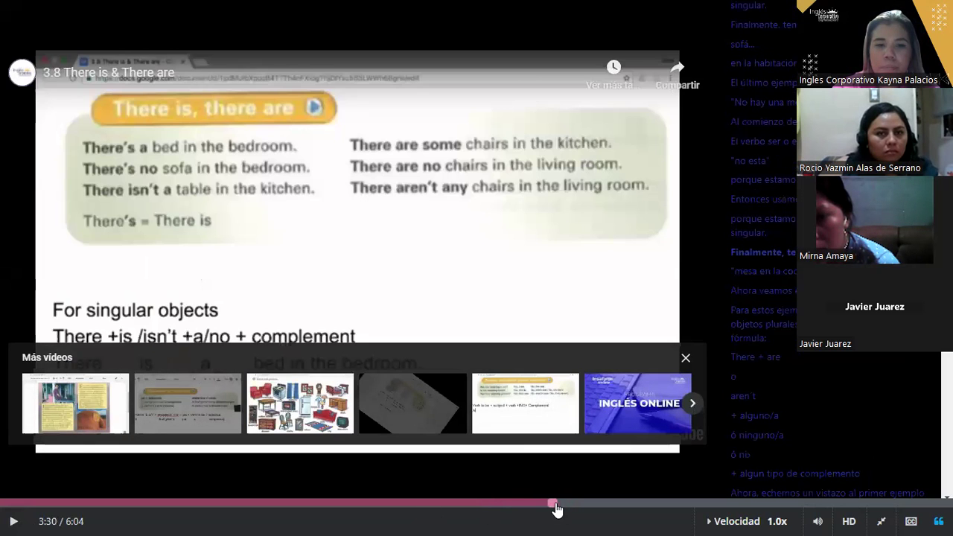
left_click(420, 189)
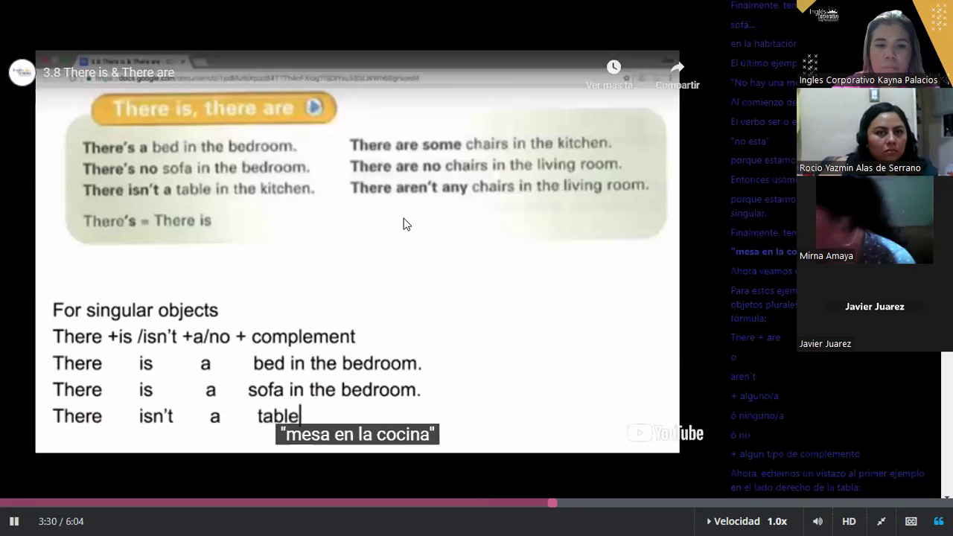
left_click(406, 224)
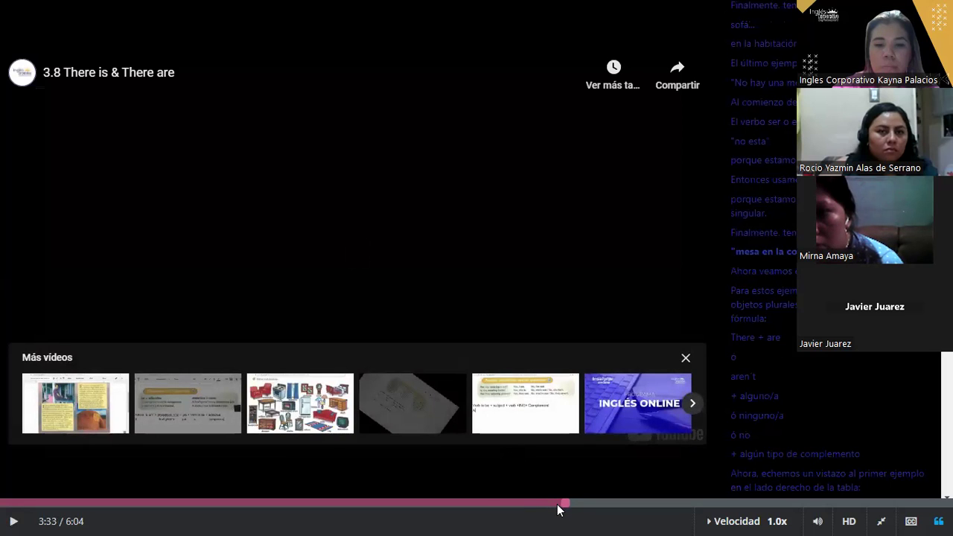
left_click(560, 509)
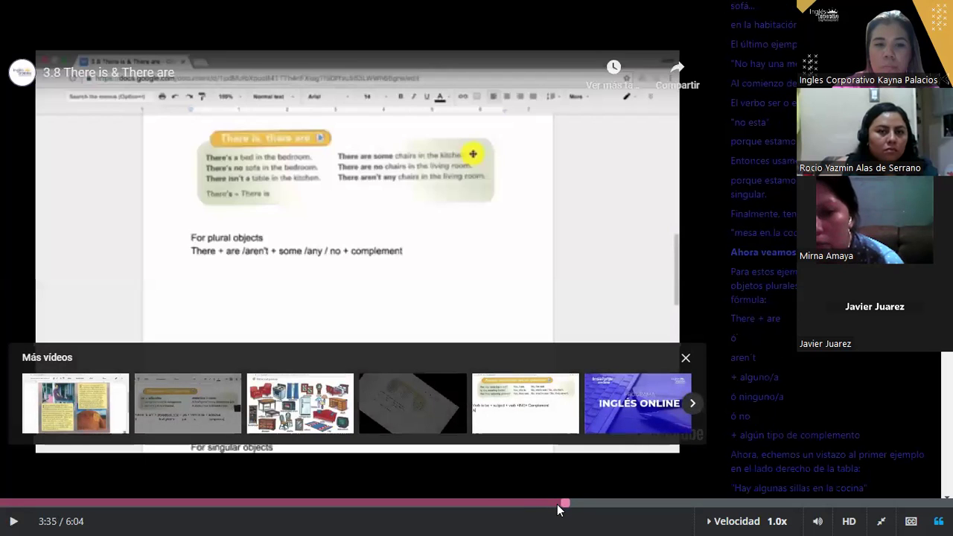
left_click(14, 521)
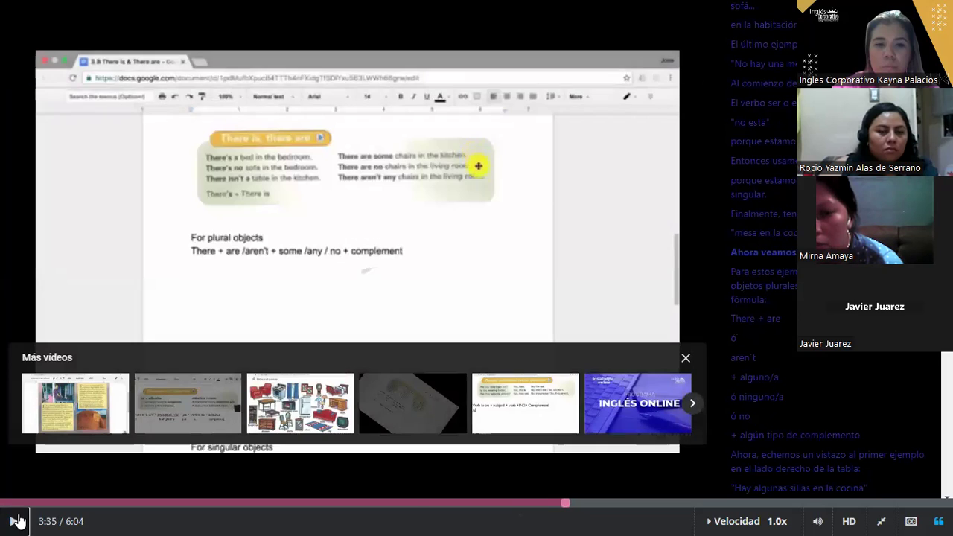
left_click(547, 503)
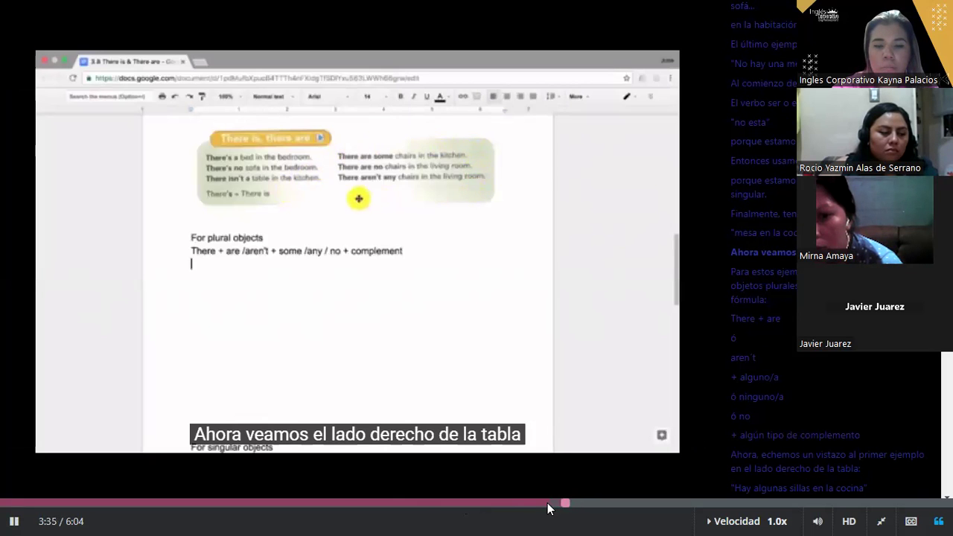
left_click(547, 503)
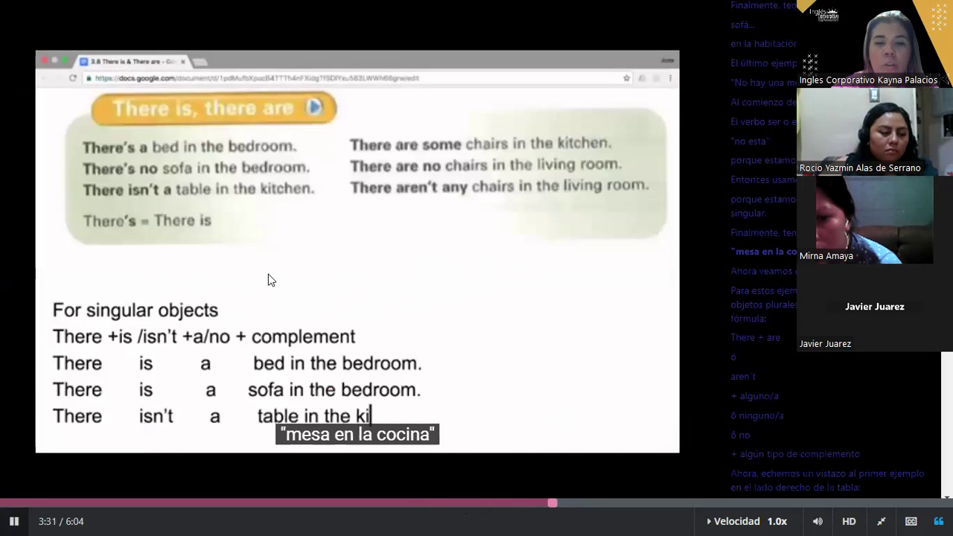
left_click(559, 155)
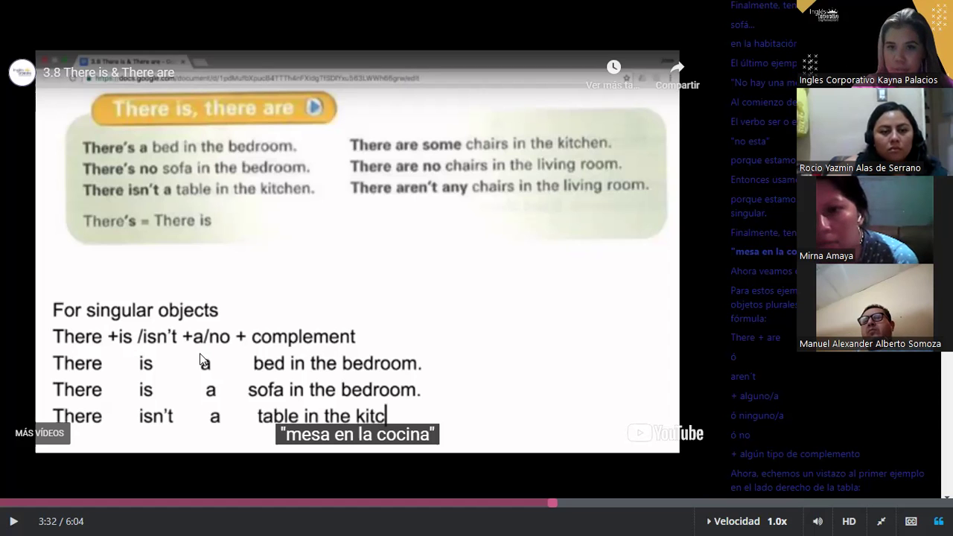
Step: Resume the lesson video and let it play through the plural examples to 6:03
left_click(15, 521)
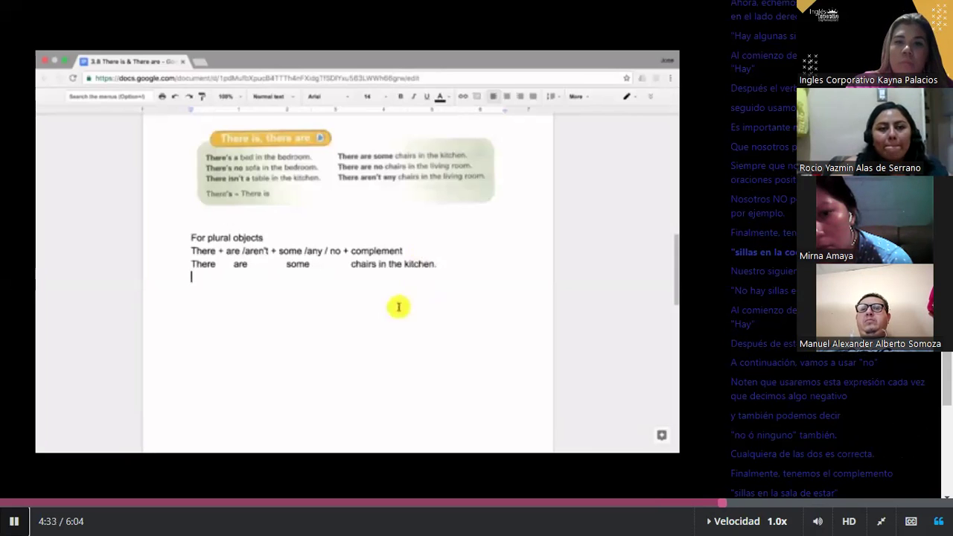
mouse_move(528, 108)
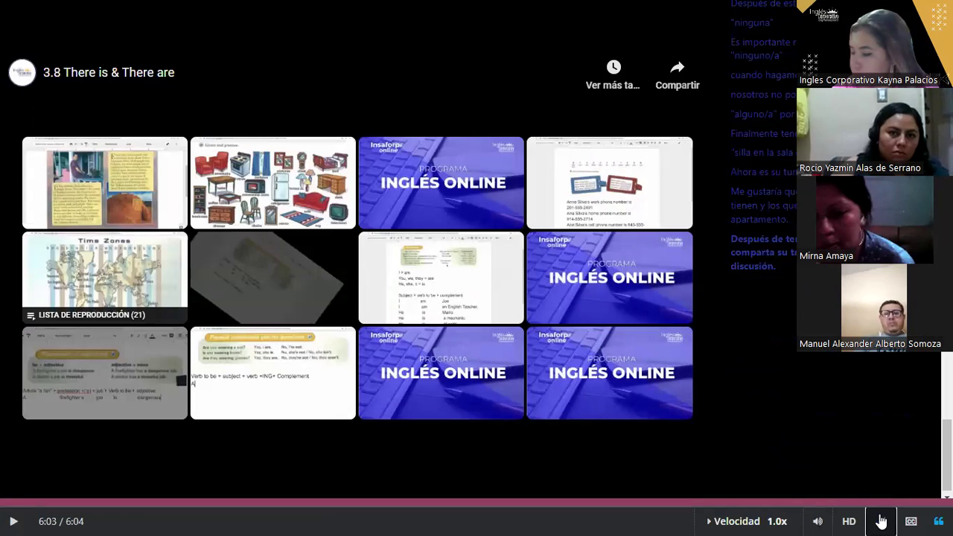
Step: Exit full-screen on the finished There is & There are lesson video
left_click(881, 521)
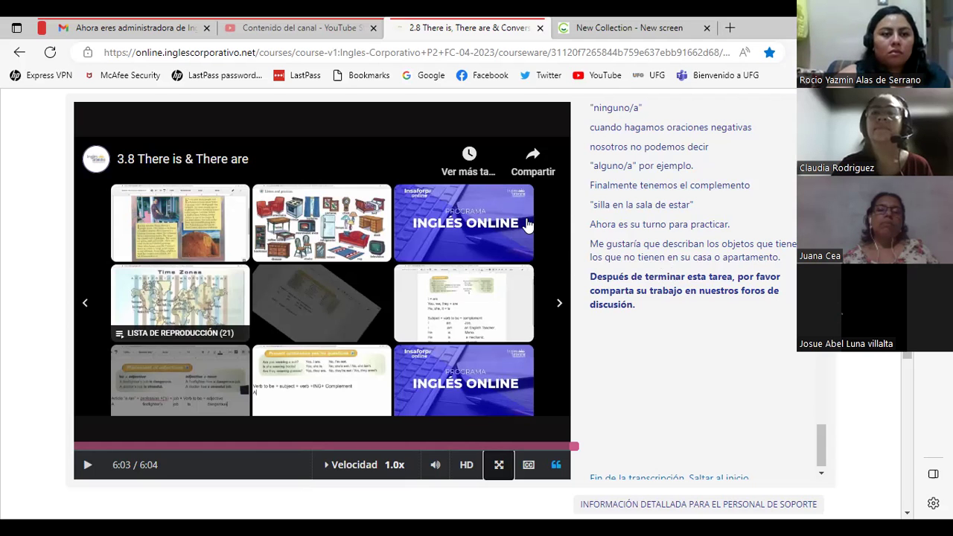
Step: Replace the old names in the text widget with 'I DONT HAVE A COMPUTER IN MY ROOM'
left_click(591, 26)
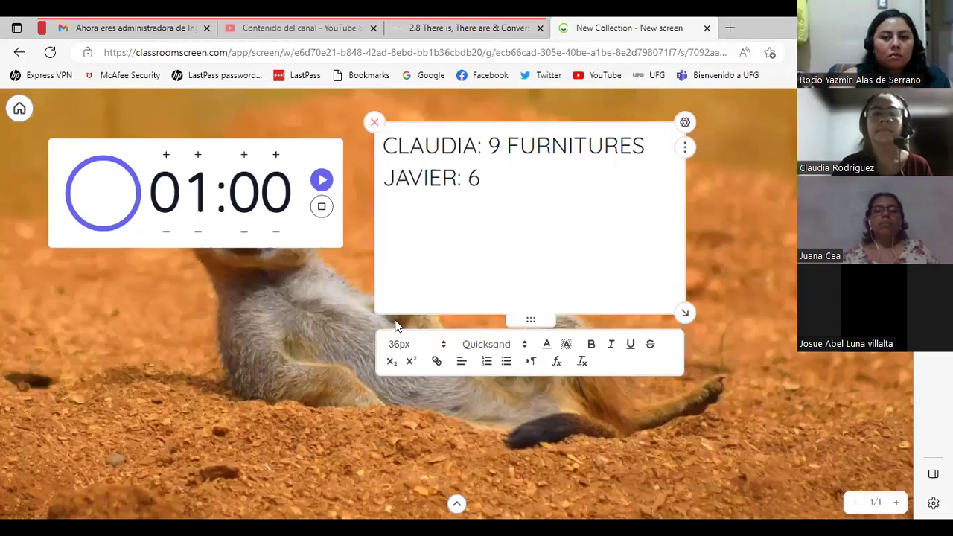
key("ctrl+a")
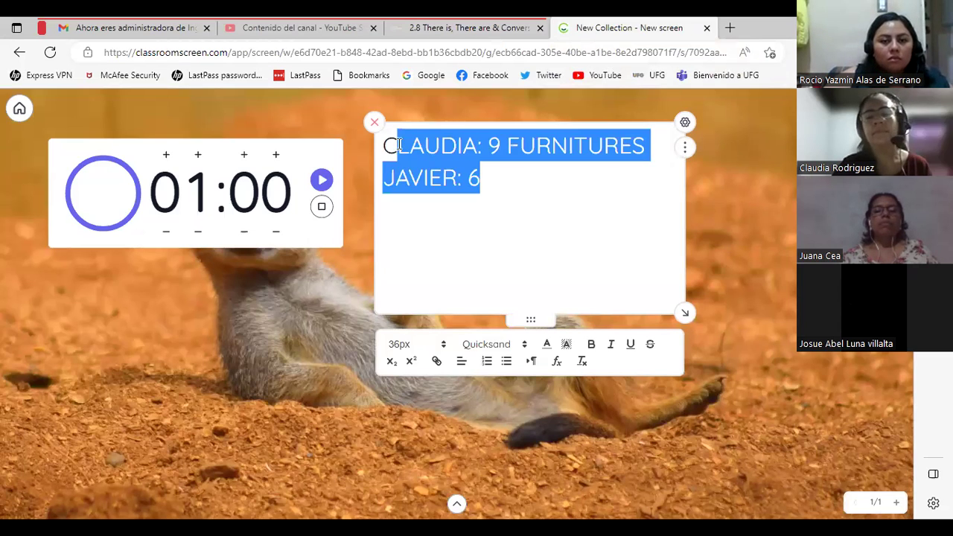
key("BackSpace")
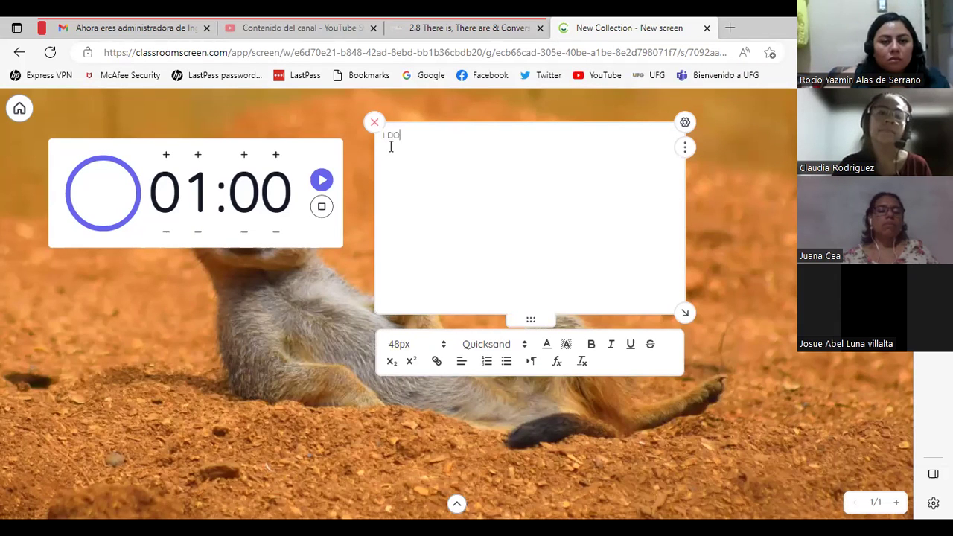
type("I DONT HAV")
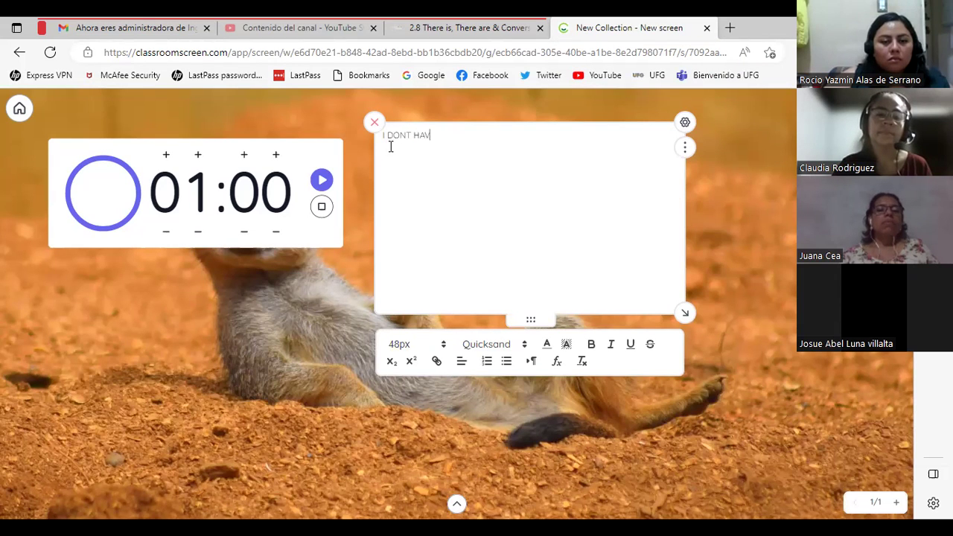
type("E A COMPUTER IN MY ROOM")
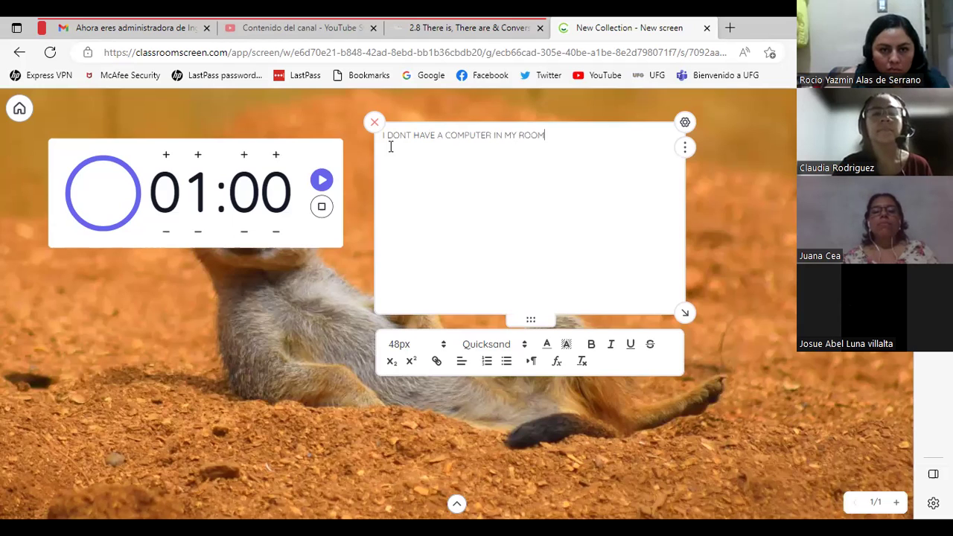
Step: Enlarge that first sentence to 48px and deselect it
triple_click(424, 134)
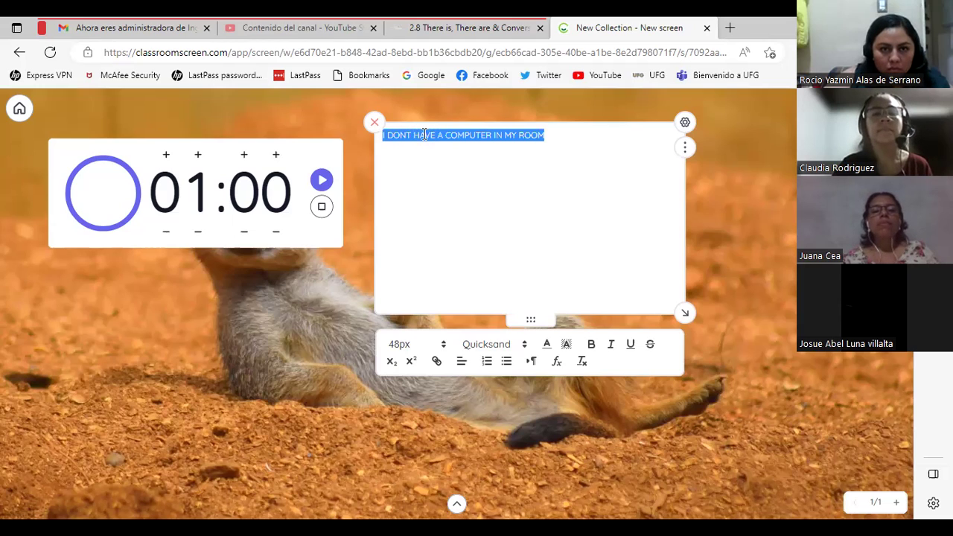
left_click(406, 344)
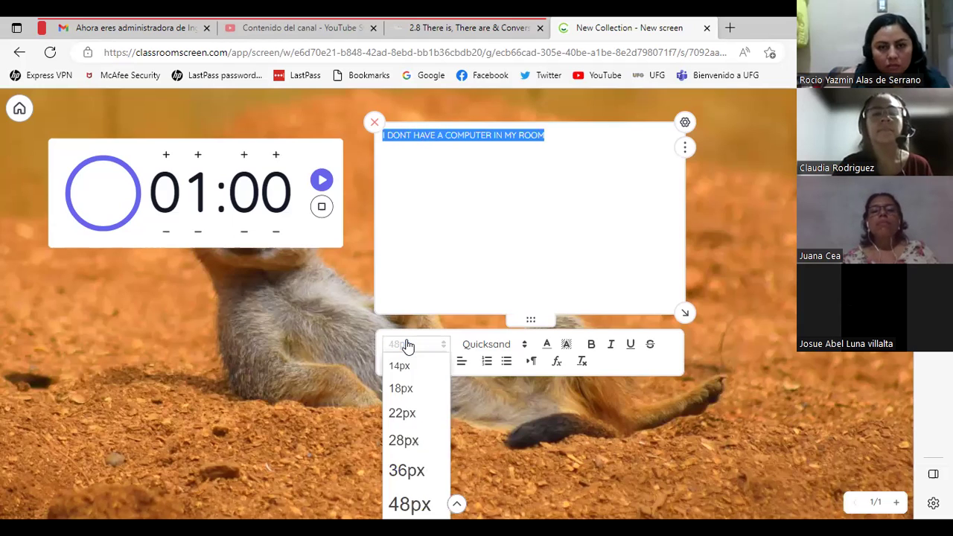
left_click(396, 499)
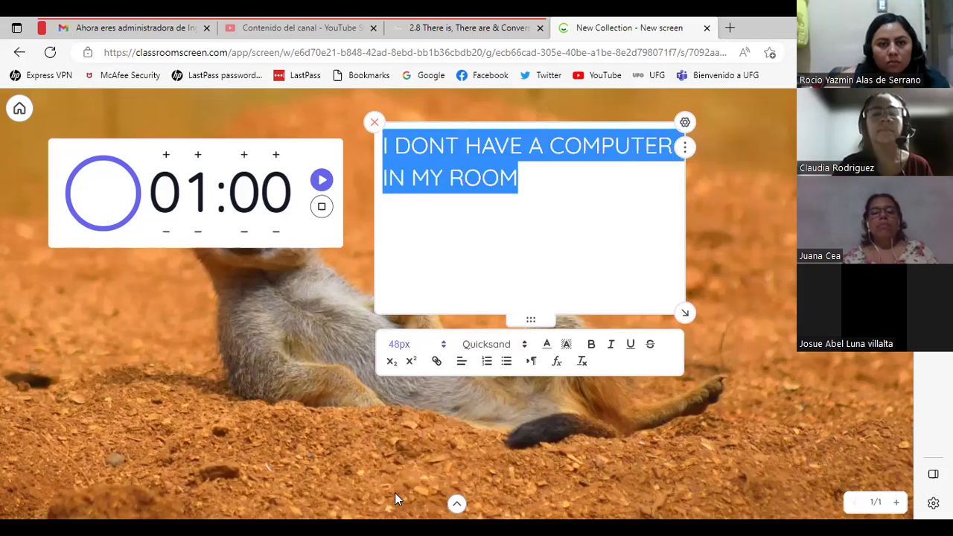
left_click(533, 201)
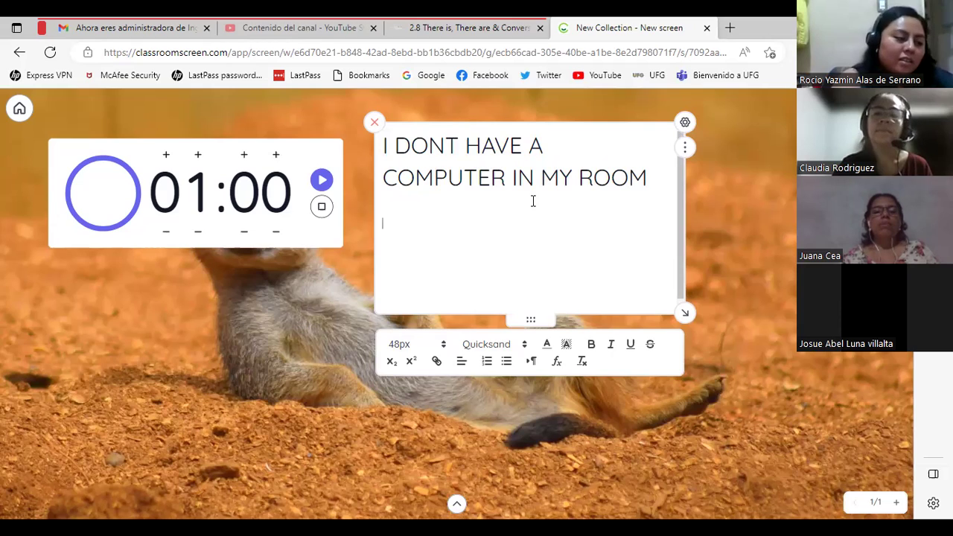
Step: Type 'THERE ARENT STUFF IN THE LIVING ROOM' on the second line and set it to 48px
type("THERE ARENT STUFF IN THE LIVI")
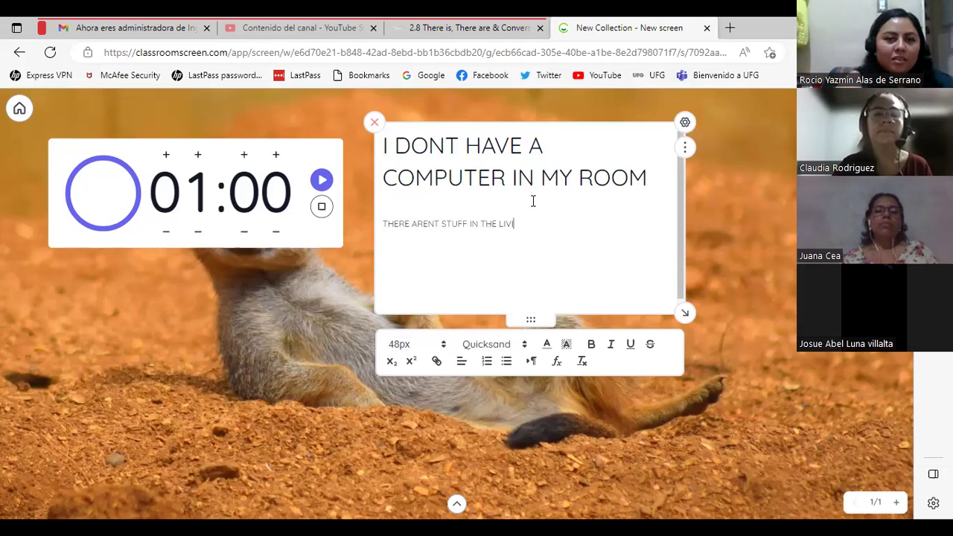
type("OOM")
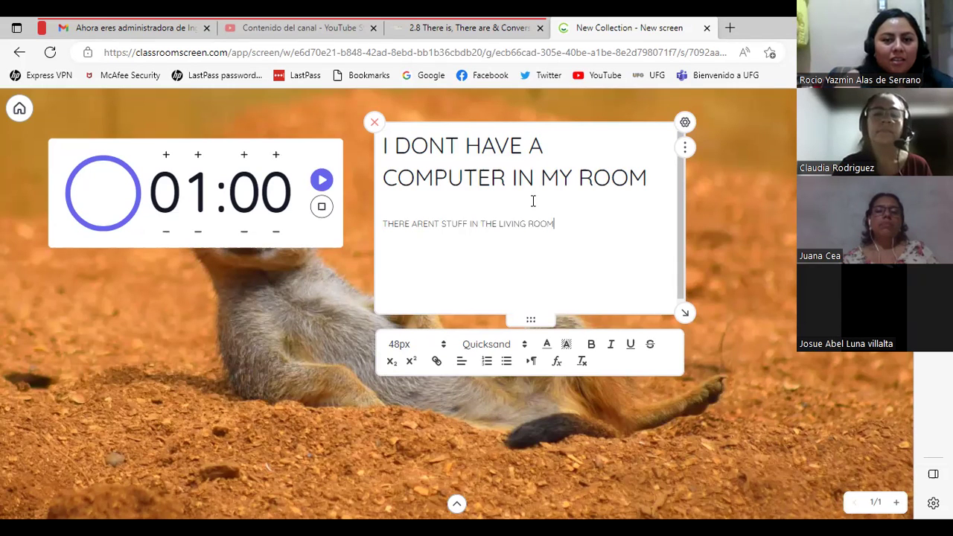
triple_click(497, 225)
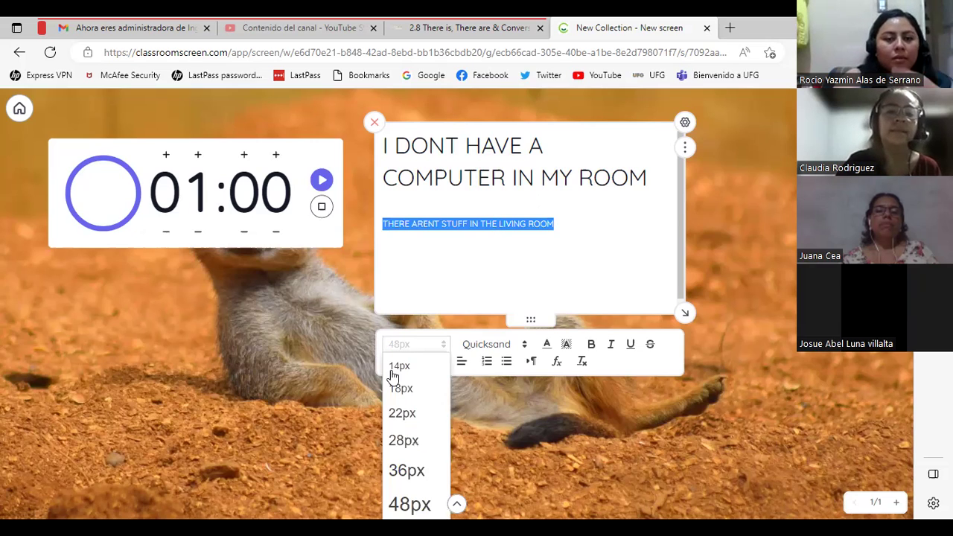
left_click(409, 504)
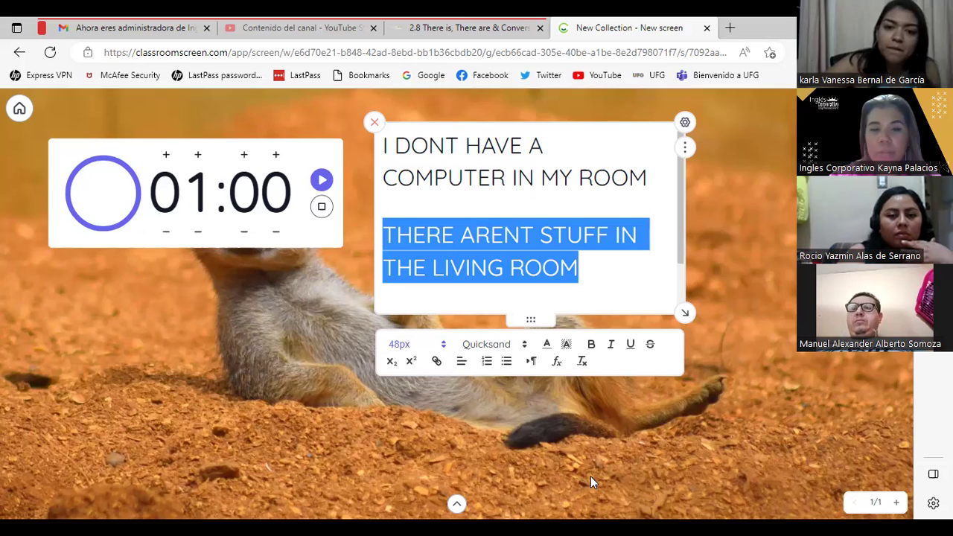
left_click(593, 262)
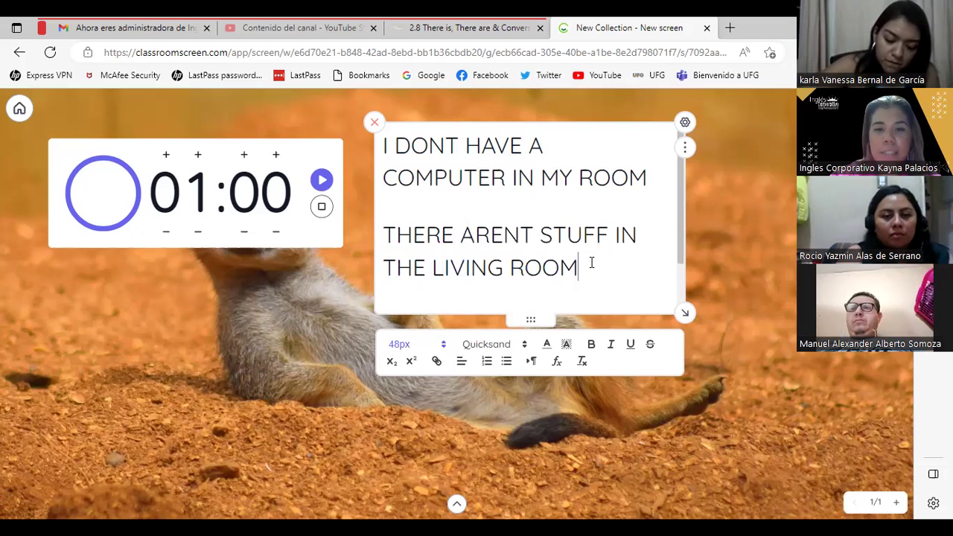
Step: Add 'THERE ISNT A RUG IN MY ROOM' on a new line, leaving an empty line below
key("Return")
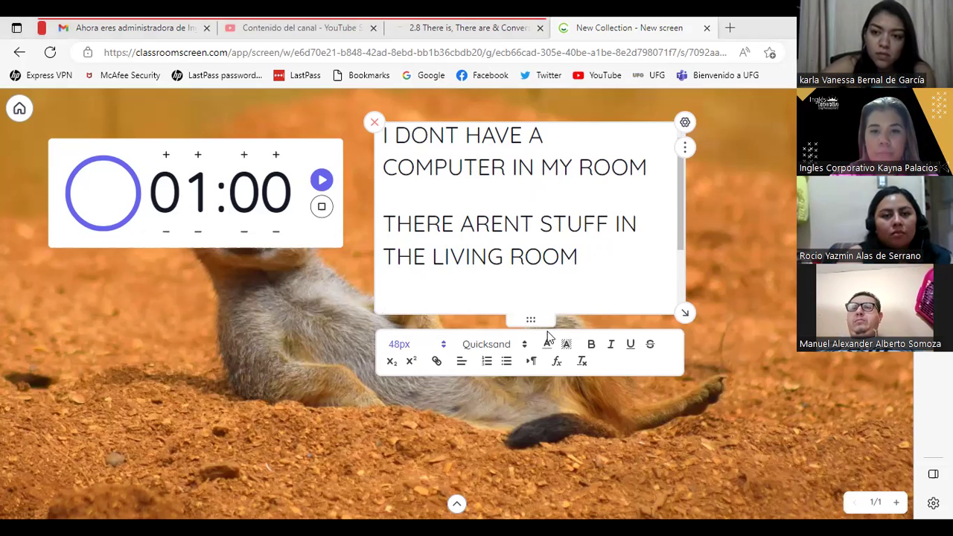
key("Return")
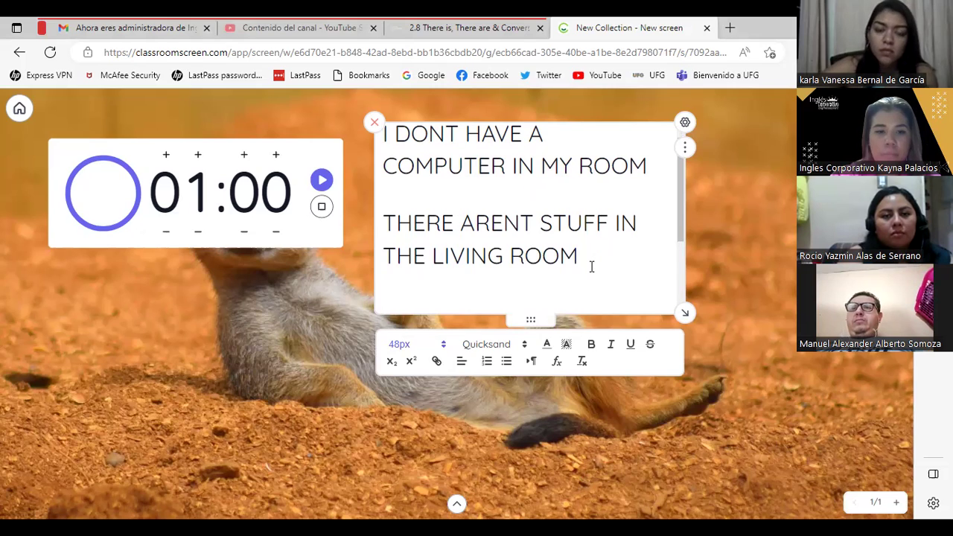
type("T")
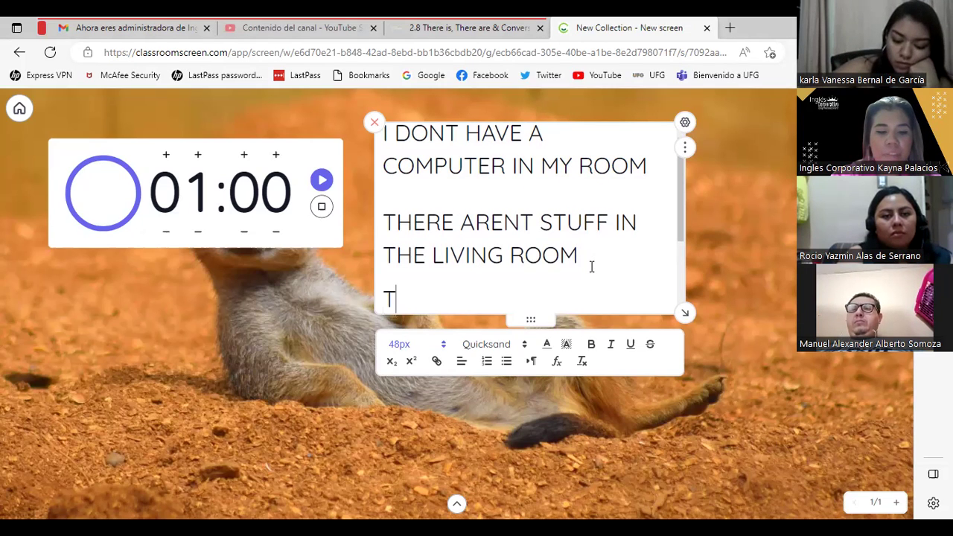
type("HERE ISNT A ")
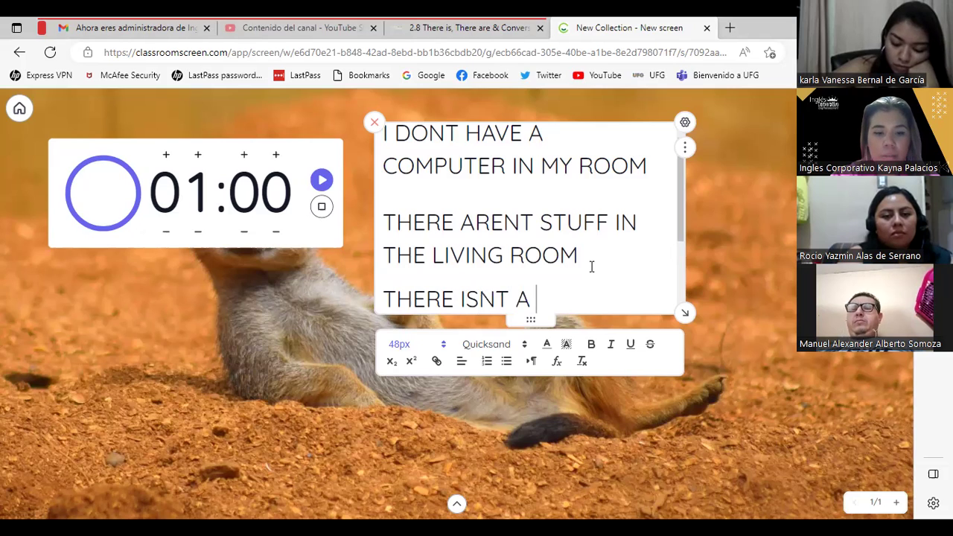
type("RUG")
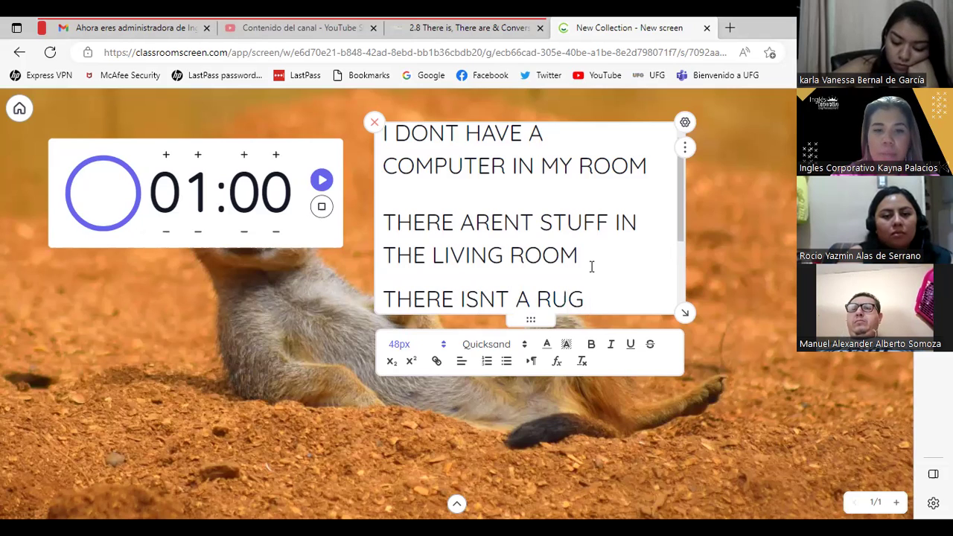
type(" IN ")
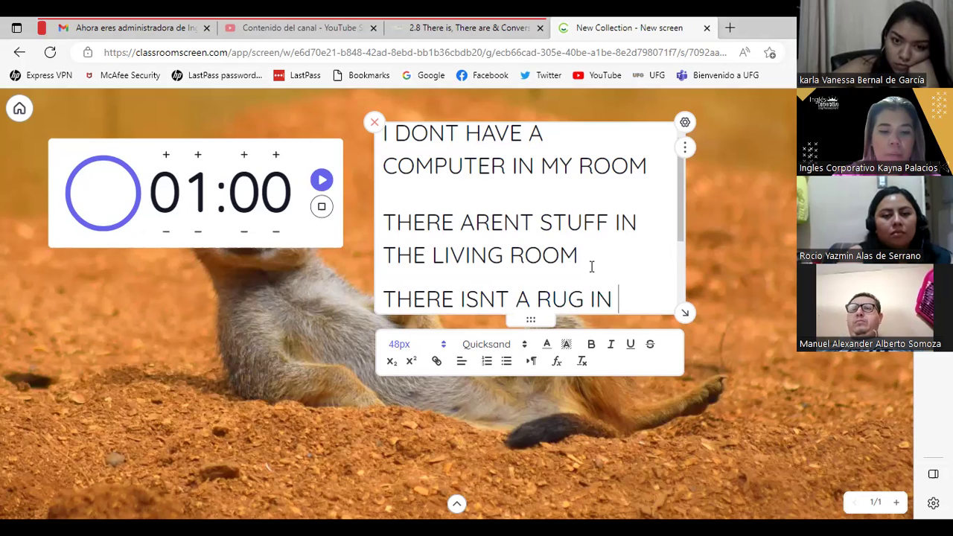
type("MY ROOM")
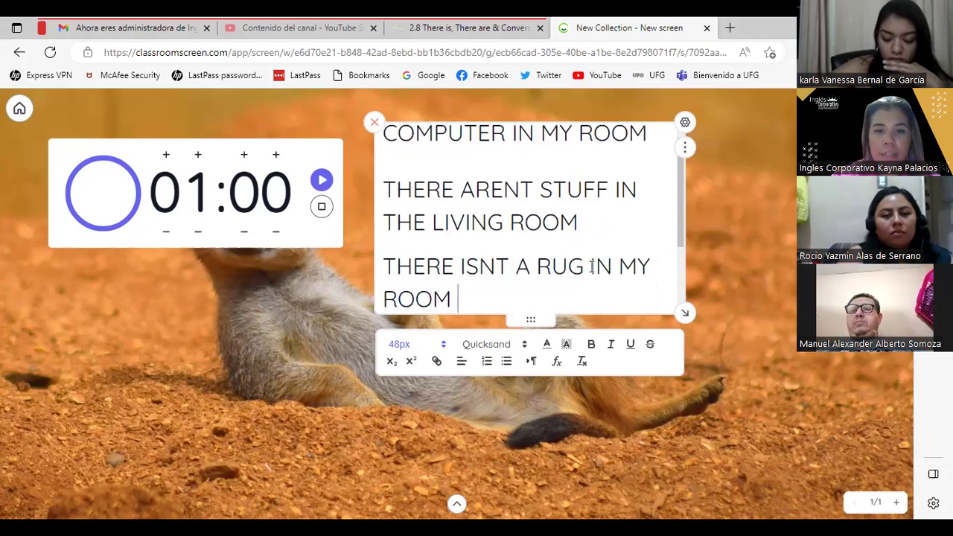
key("Return")
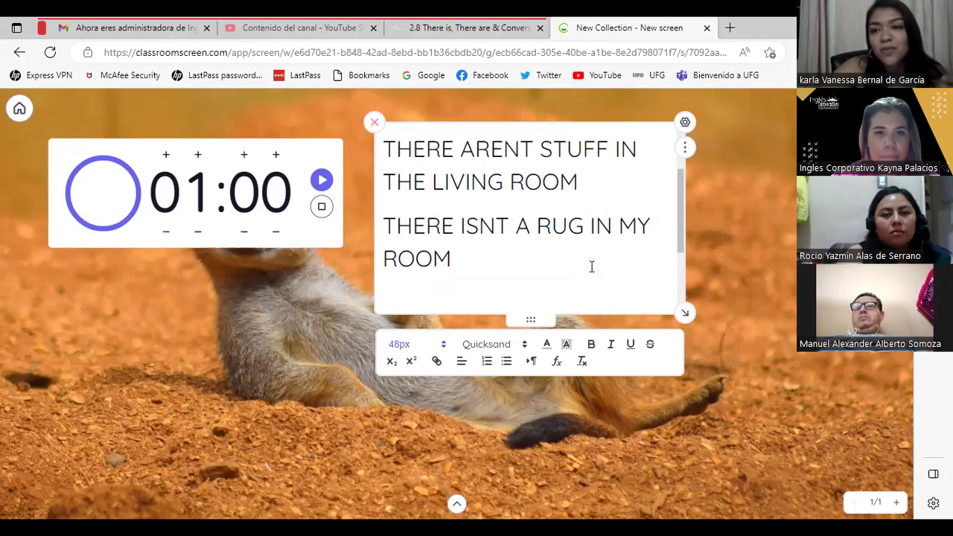
Step: Check the lesson tab, then add 'THERE ISNT TV IN MY KITCHEN' below the rug sentence
left_click(459, 30)
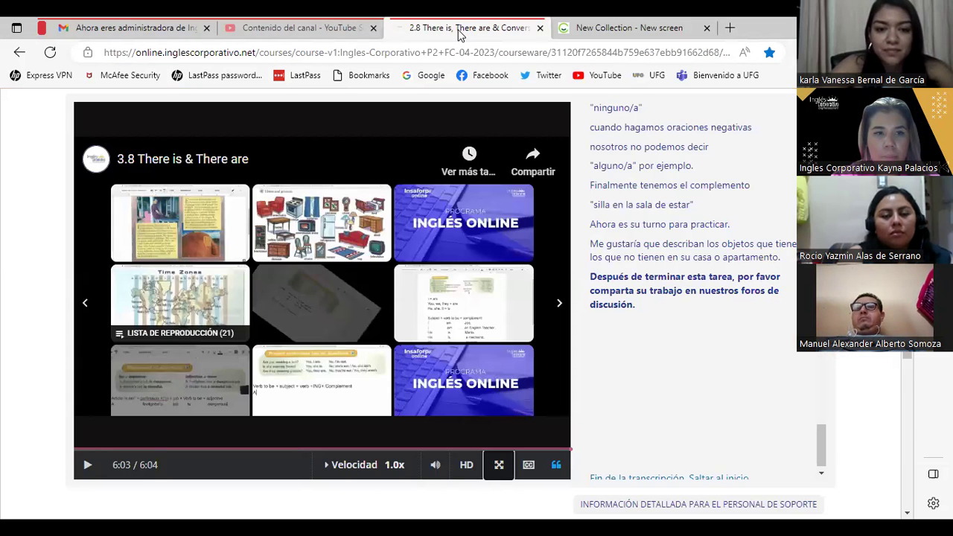
left_click(589, 29)
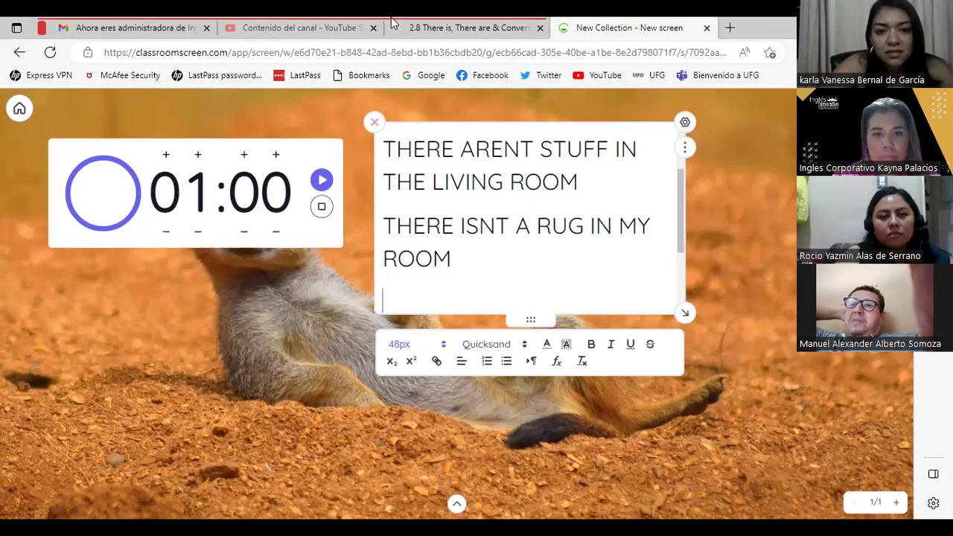
type("THERE ")
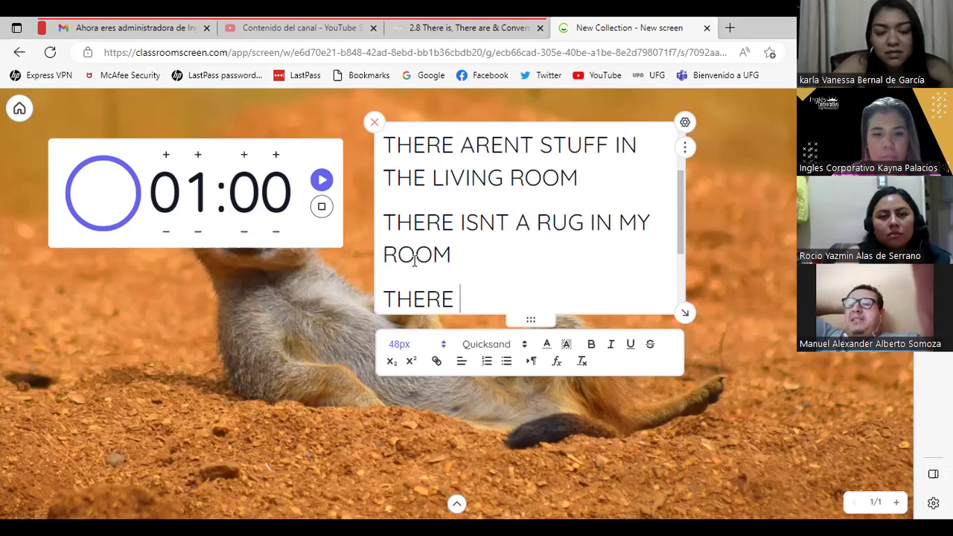
type("ISNT TV IN MY KITCHEN")
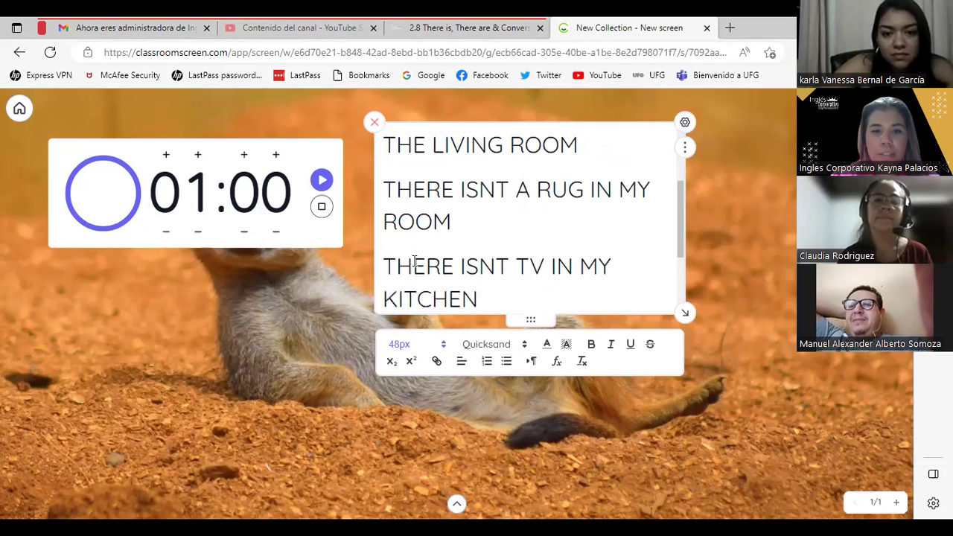
key("Return")
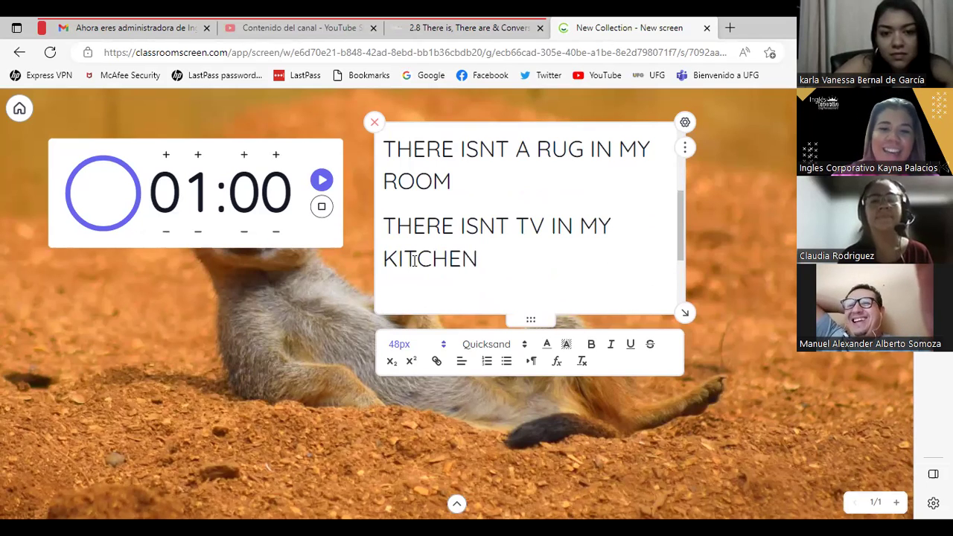
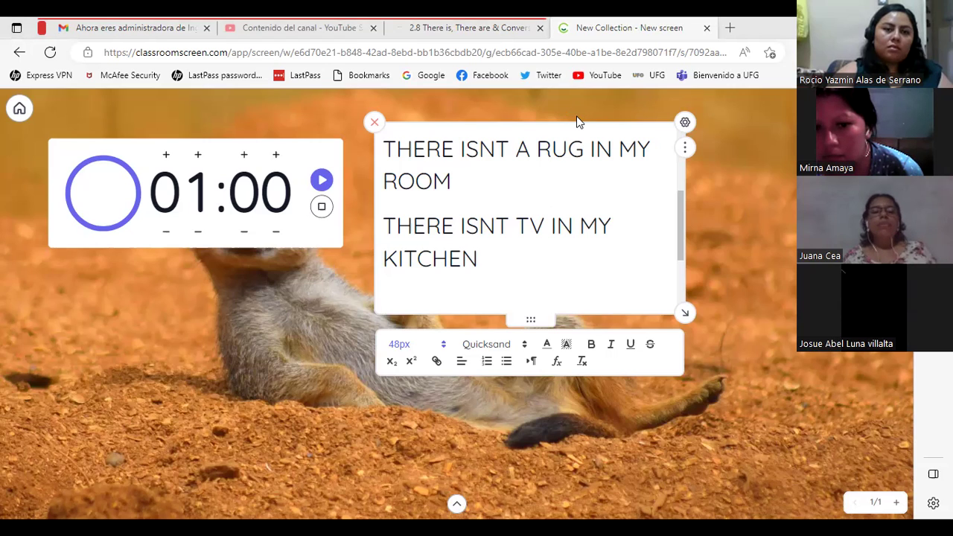
Step: Add 'THERE ARENT STEREO' on the empty last line of the Classroomscreen text widget
left_click(420, 300)
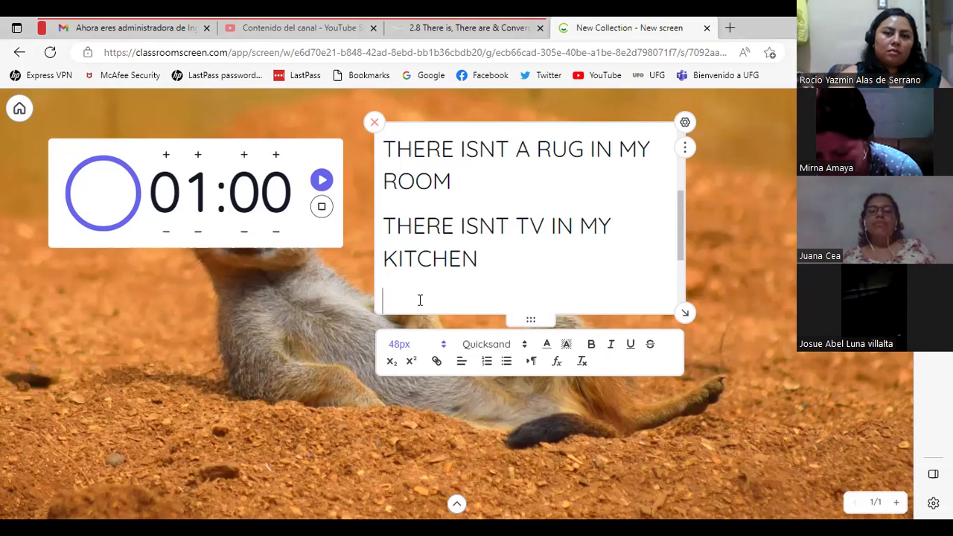
type("THE")
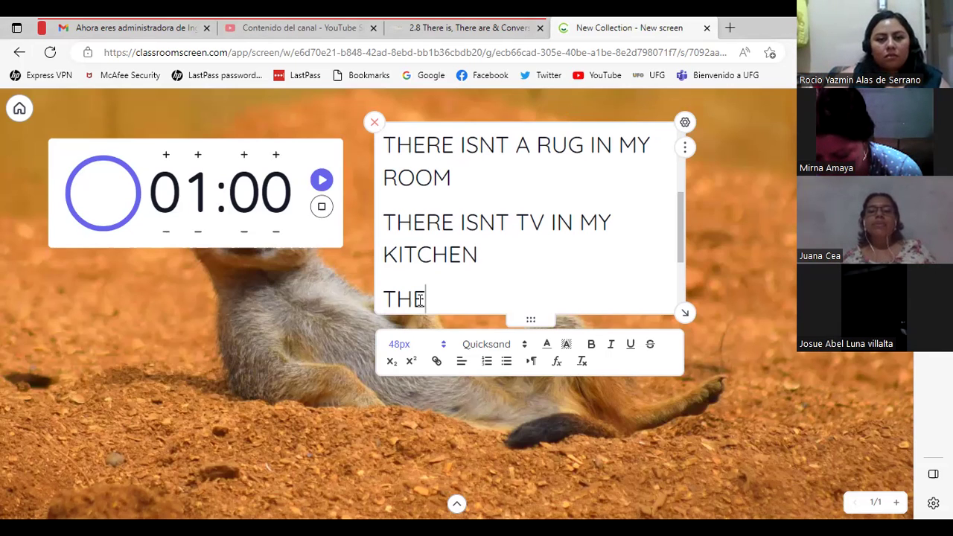
type("RE ARENT")
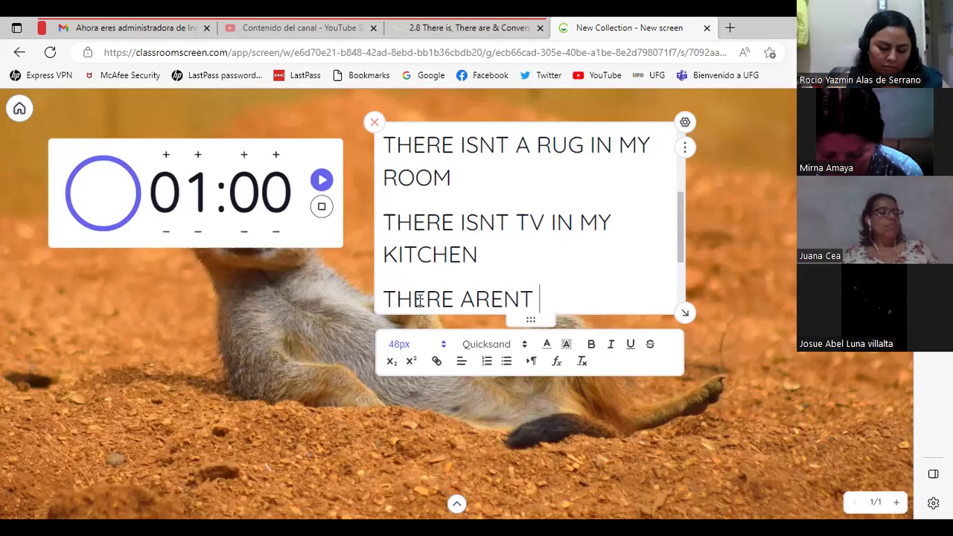
type("ST")
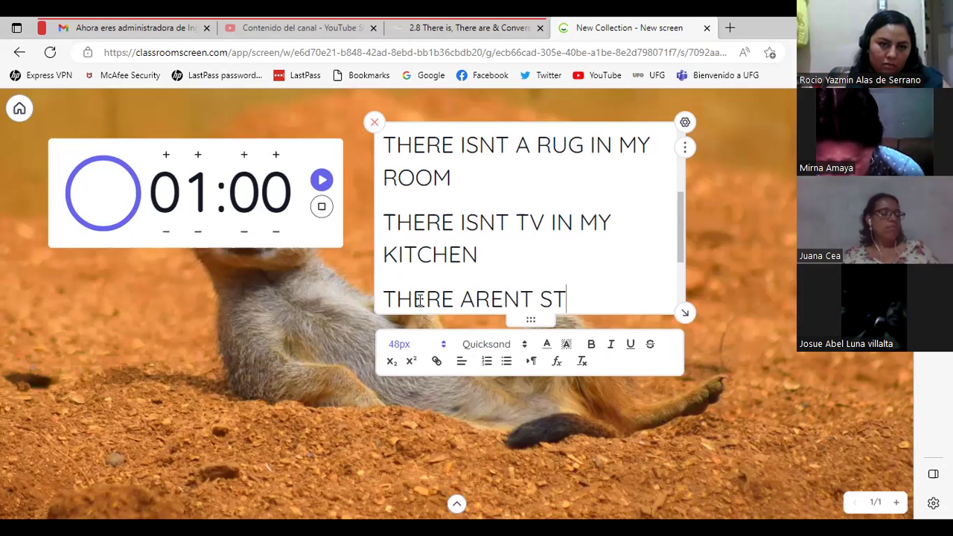
type("EREO")
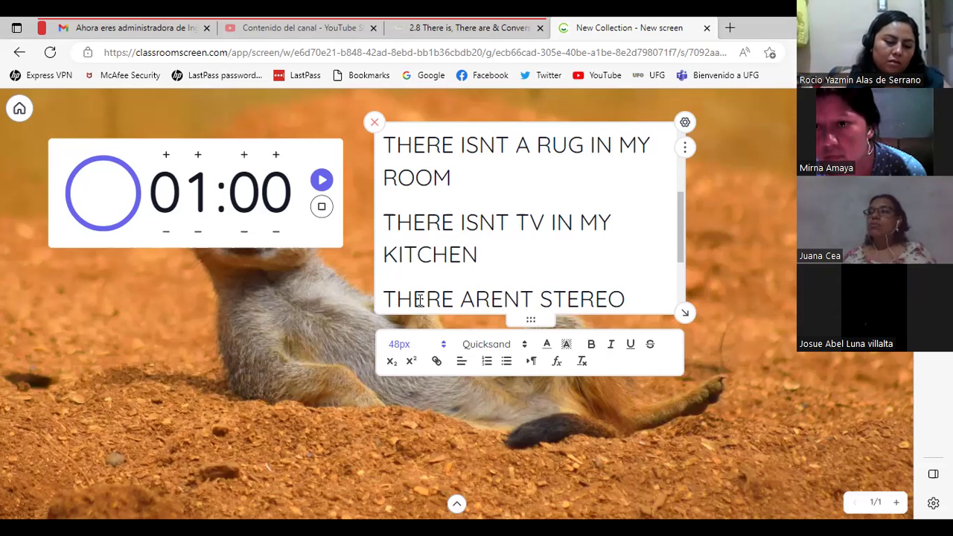
Step: Replace STEREO with 'CHAIRS BATHROOM' so the third line reads THERE ARENT CHAIRS BATHROOM
key("BackSpace")
key("BackSpace")
key("BackSpace")
key("BackSpace")
key("BackSpace")
key("BackSpace")
key("BackSpace")
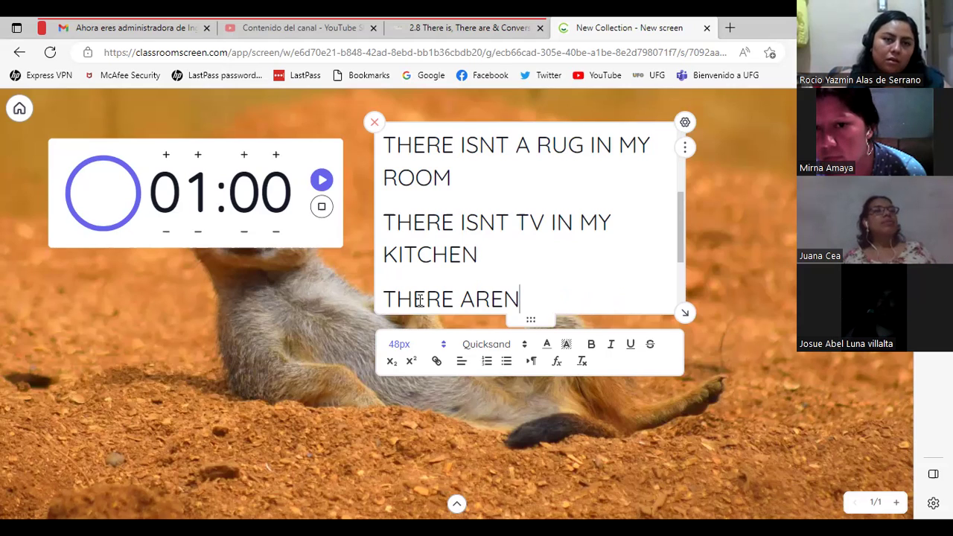
type("T")
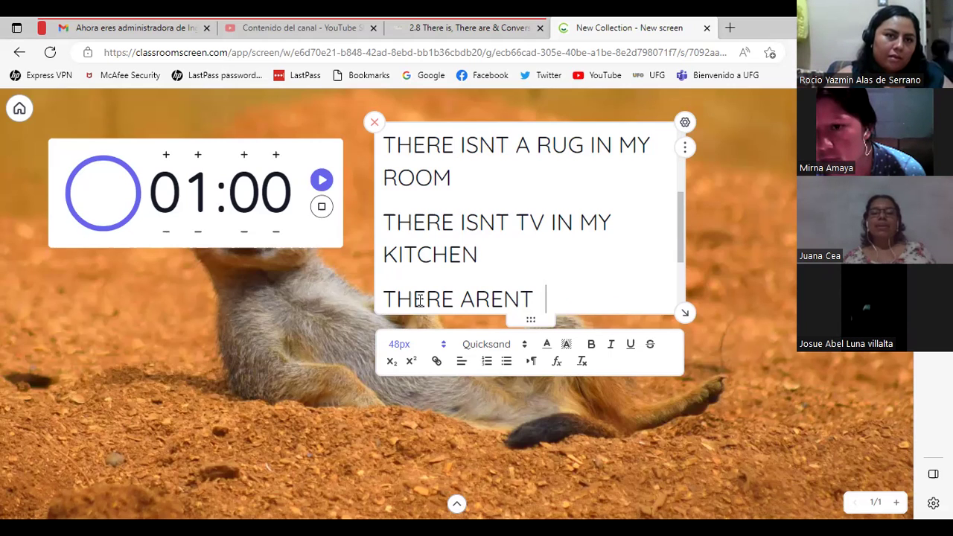
type("CHAIRS")
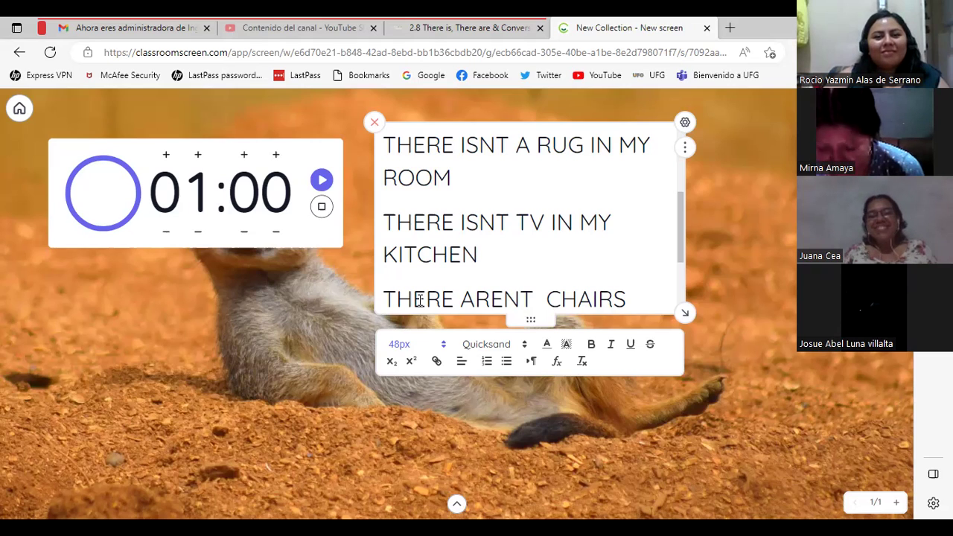
type("BATHROOM")
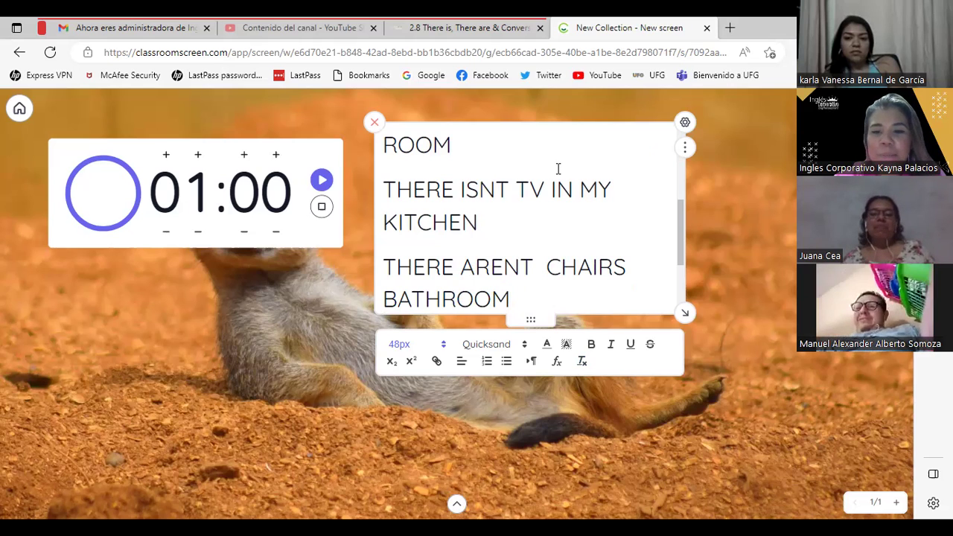
Step: From the 2.8 There is, There are tab, advance to 2.9 Knowledge Check question 1
left_click(486, 28)
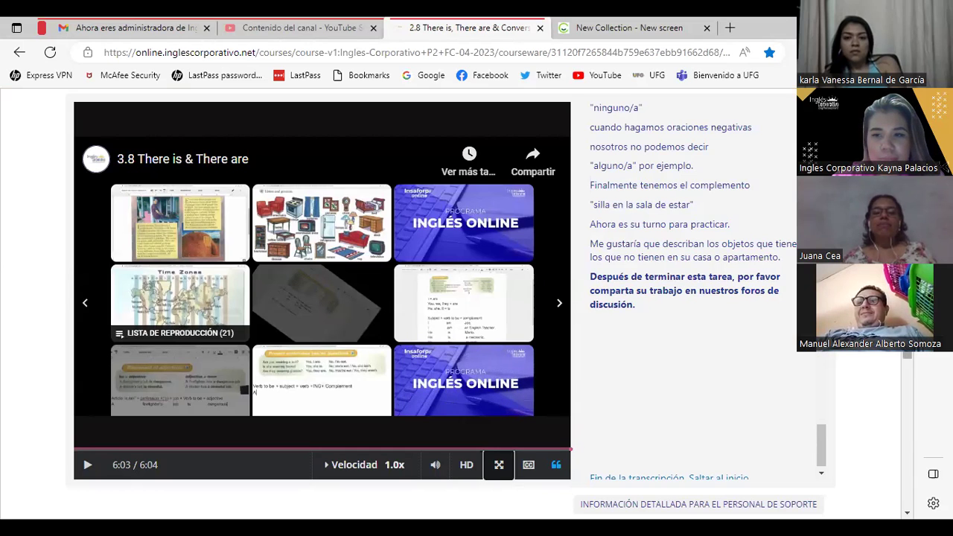
scroll(900, 387, "down", 5)
scroll(900, 387, "up", 2)
scroll(898, 365, "down", 1)
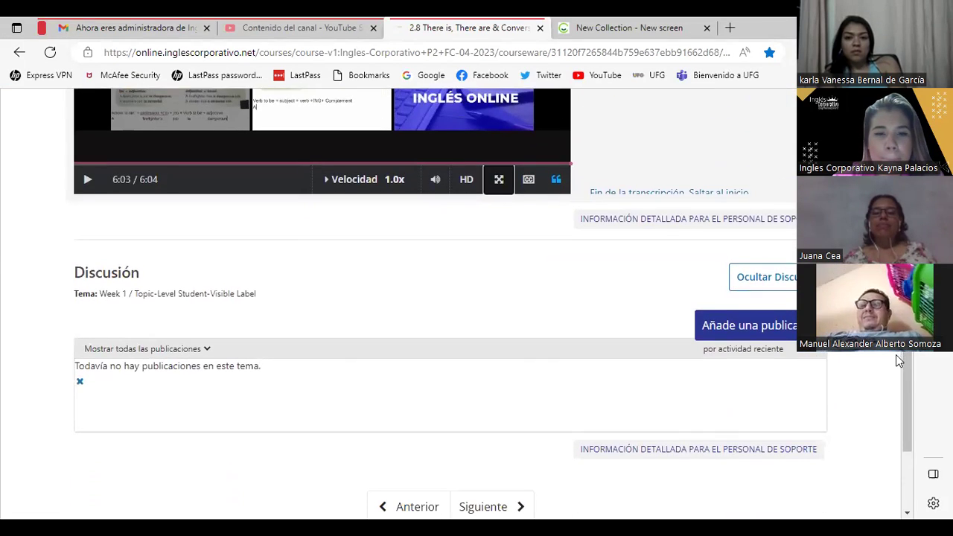
left_click(515, 503)
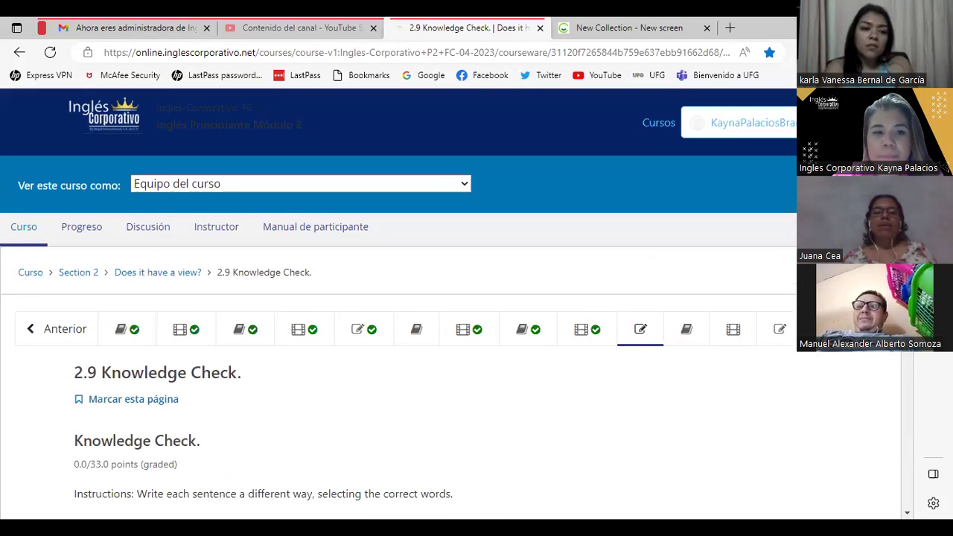
scroll(447, 298, "down", 3)
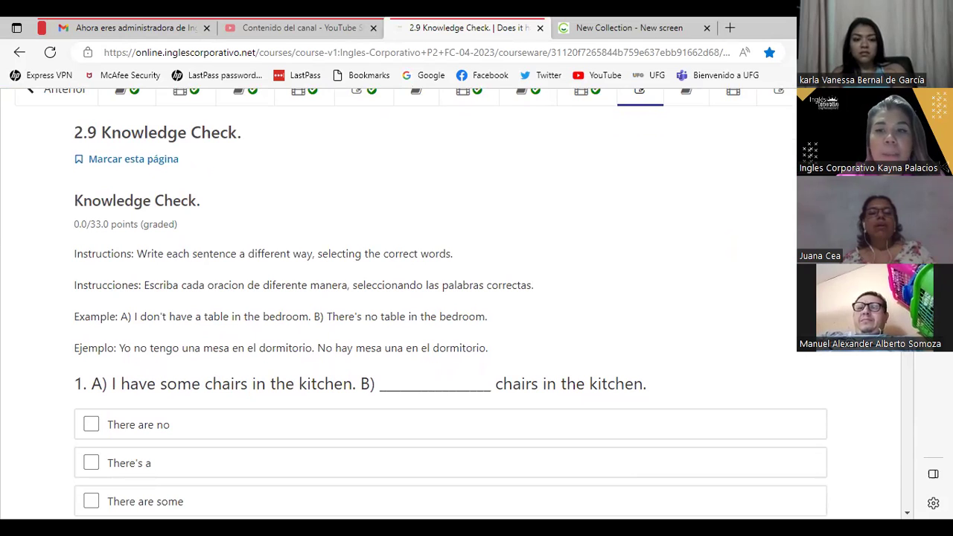
scroll(423, 303, "down", 1)
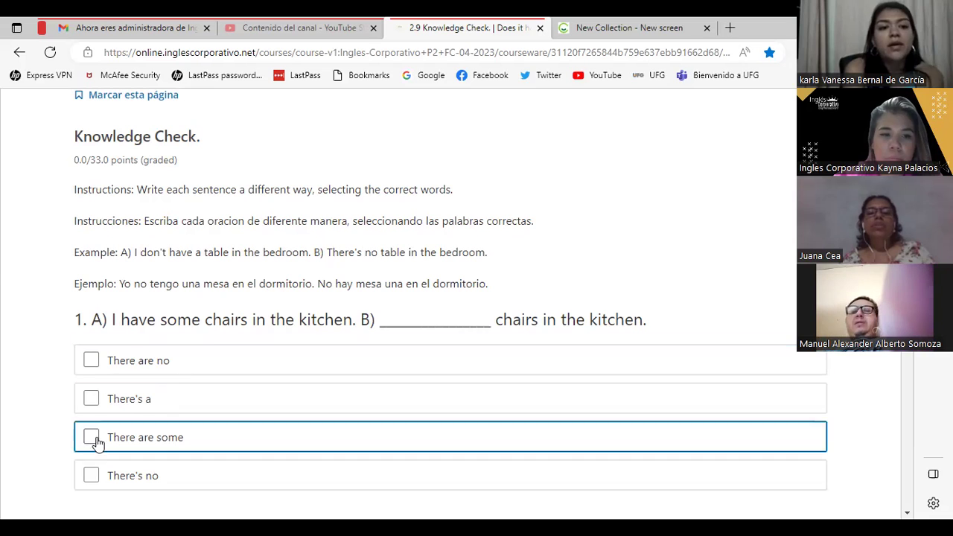
Step: Check 'There are some' for the kitchen chairs question 1 and 'There's a' for question 2
left_click(156, 442)
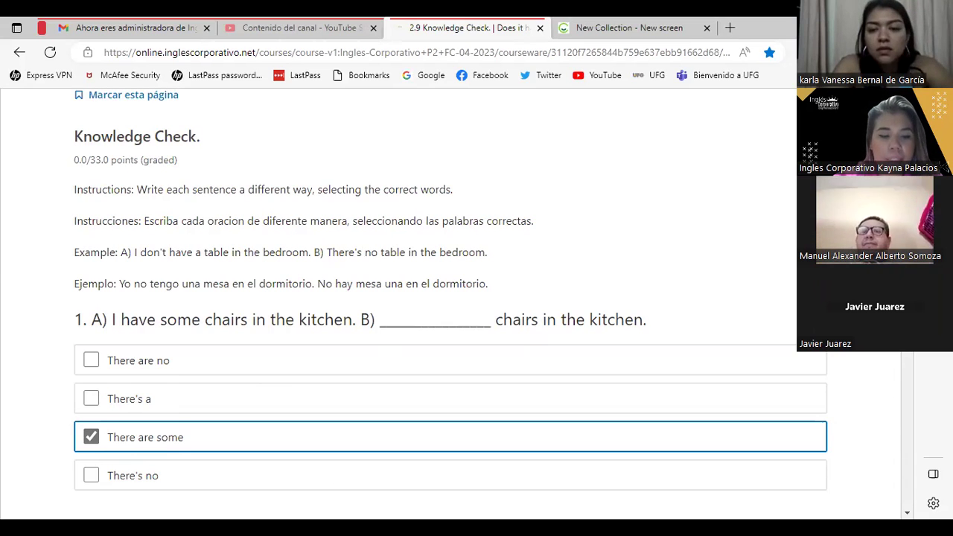
scroll(447, 298, "down", 4)
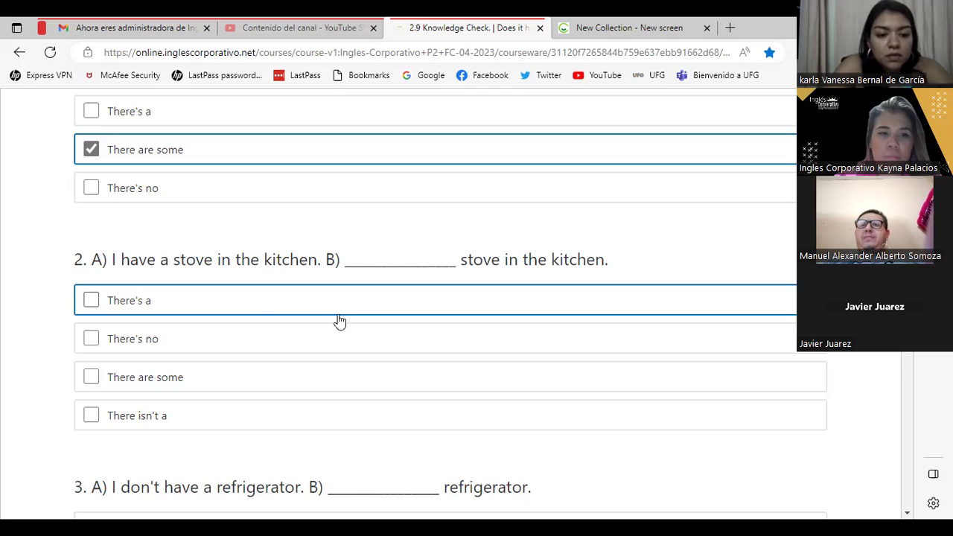
left_click(217, 304)
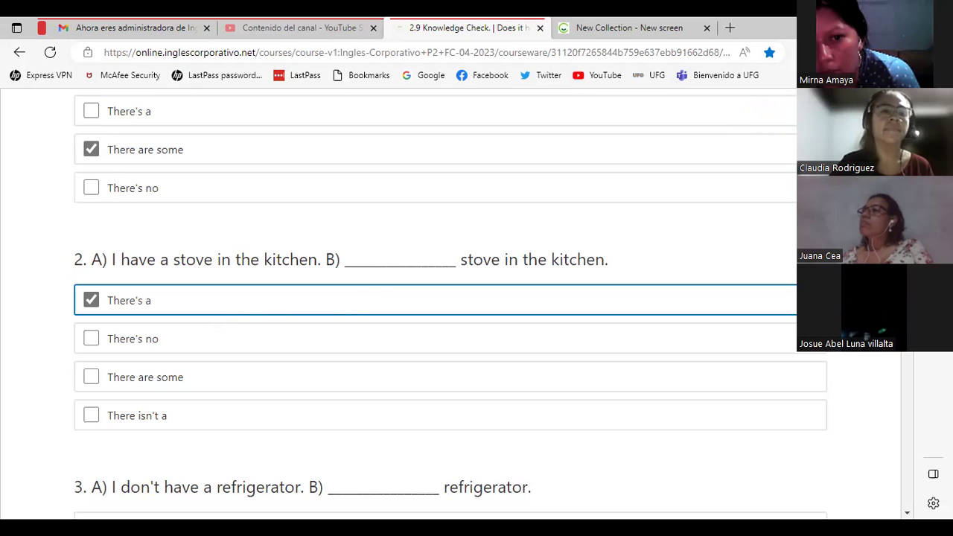
scroll(450, 304, "down", 3)
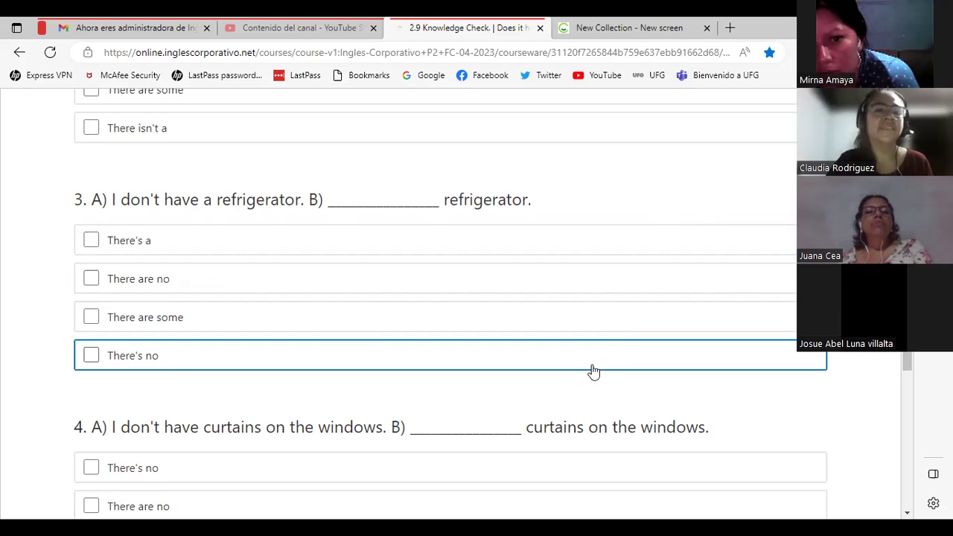
Step: Check 'There's a' for the refrigerator question 3 and 'There are no' for the curtains question 4
left_click(254, 242)
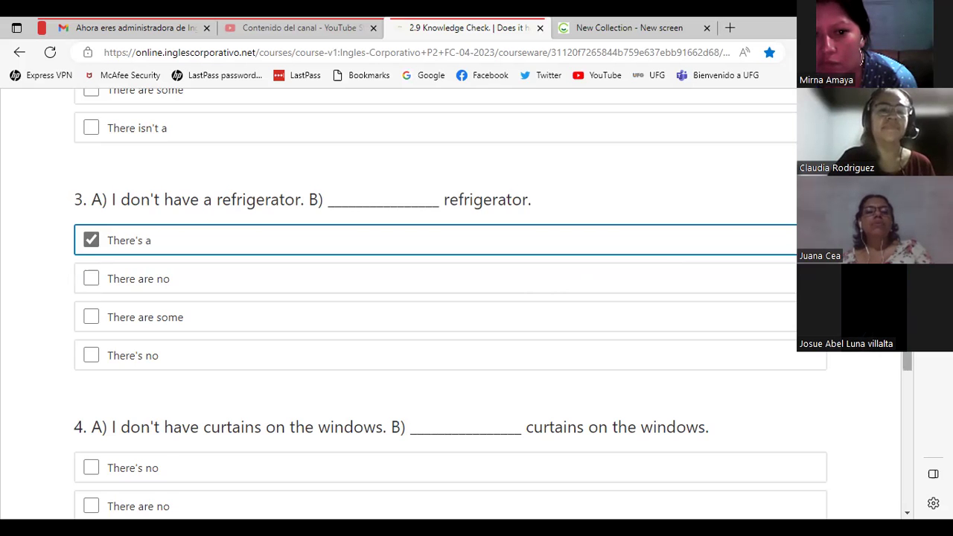
scroll(447, 297, "down", 1)
scroll(900, 353, "down", 3)
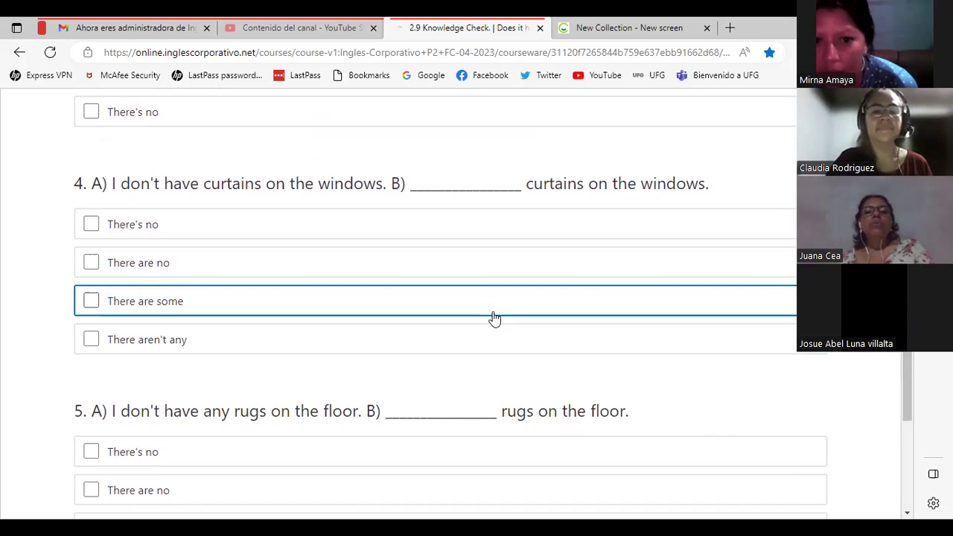
left_click(247, 266)
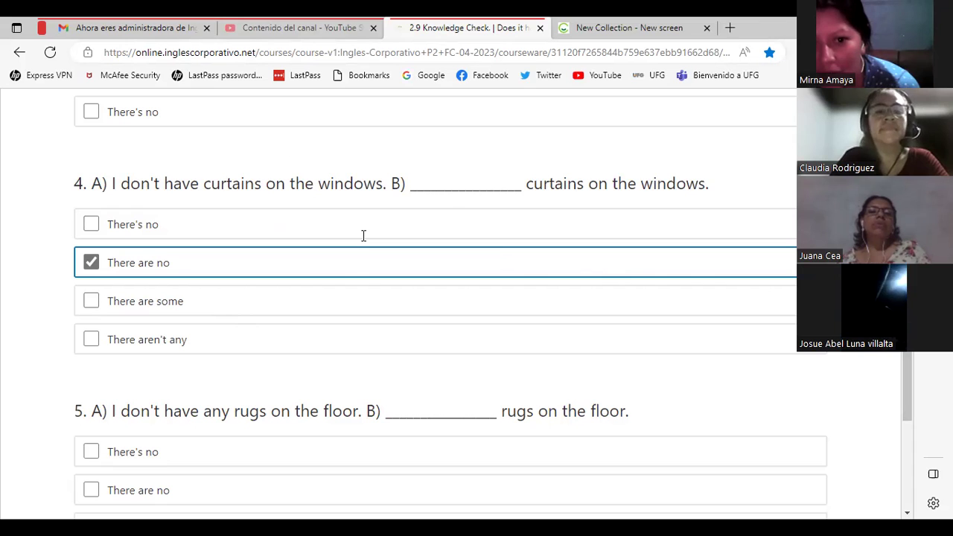
left_click(315, 195)
type("CURT ")
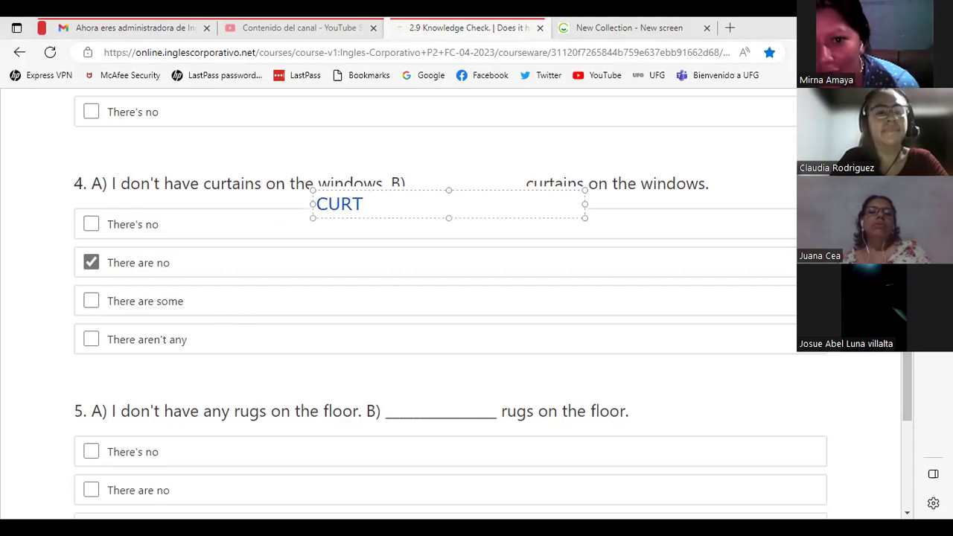
type("NAMS")
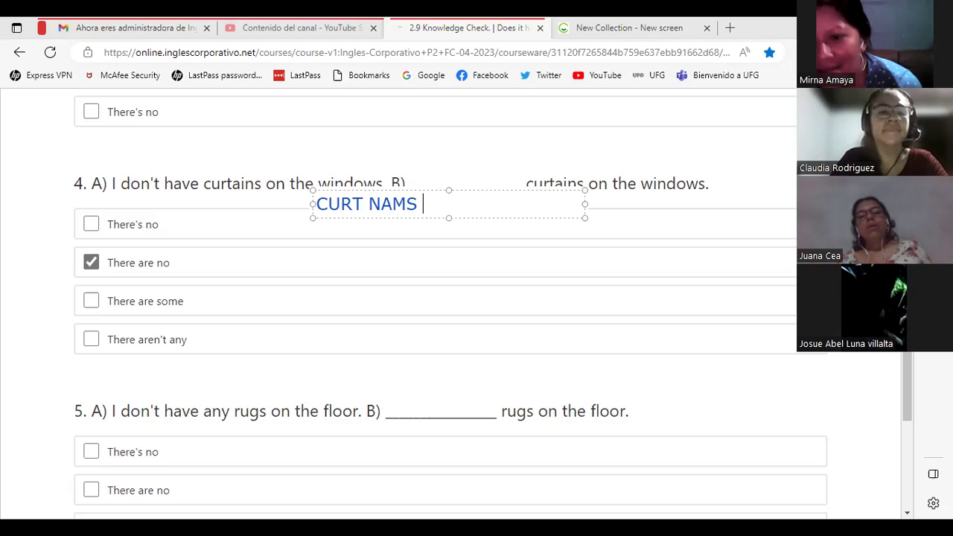
key("BackSpace")
key("BackSpace")
key("BackSpace")
key("BackSpace")
key("BackSpace")
key("BackSpace")
key("BackSpace")
key("BackSpace")
key("BackSpace")
key("BackSpace")
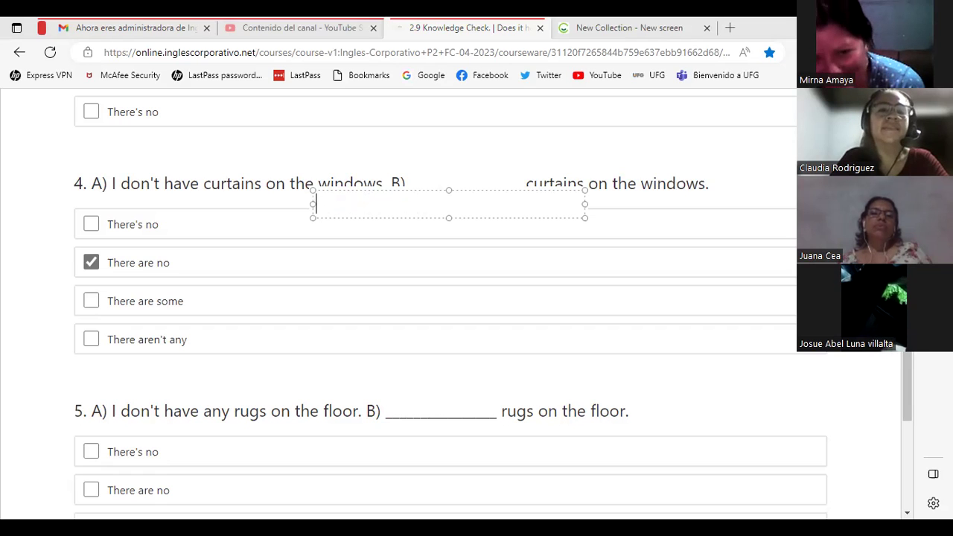
left_click(471, 170)
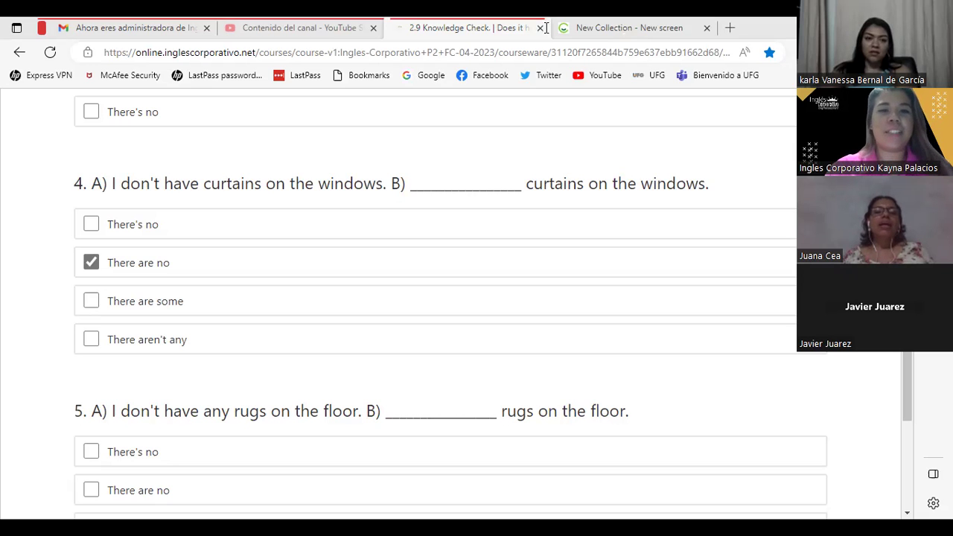
Step: Add a text note reading 'MY WAY ELVIS PRESLEY' beside question 4
left_click(376, 213)
type("MY")
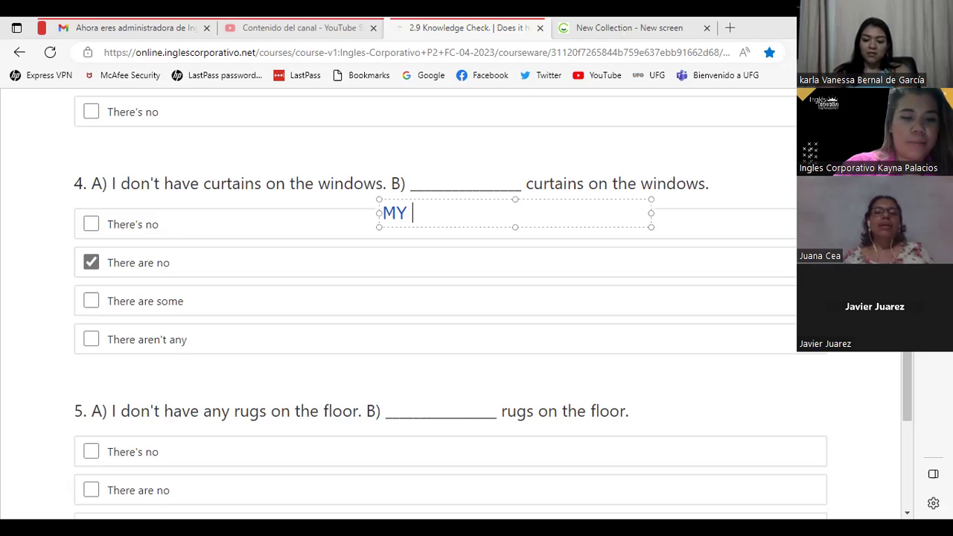
type(" WAY ELV")
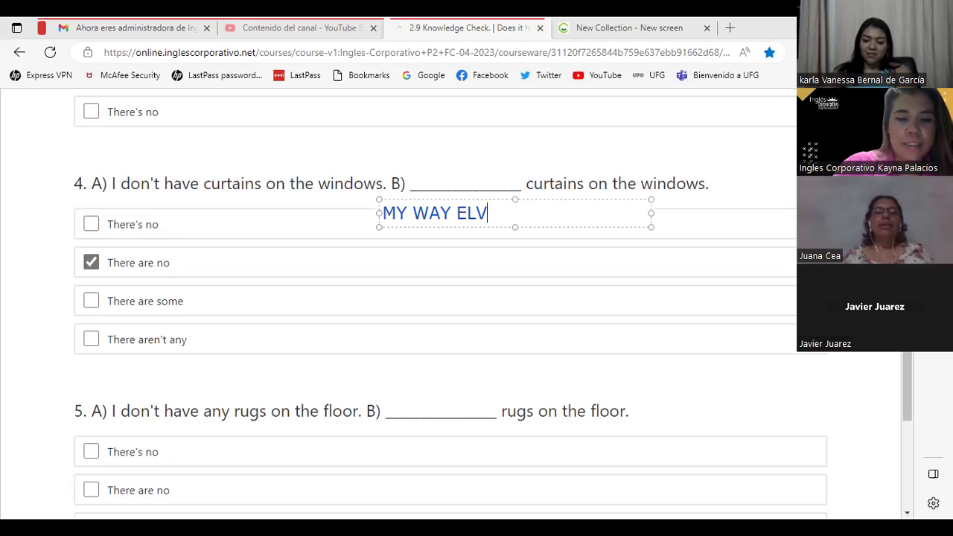
type("IS PRESLEY")
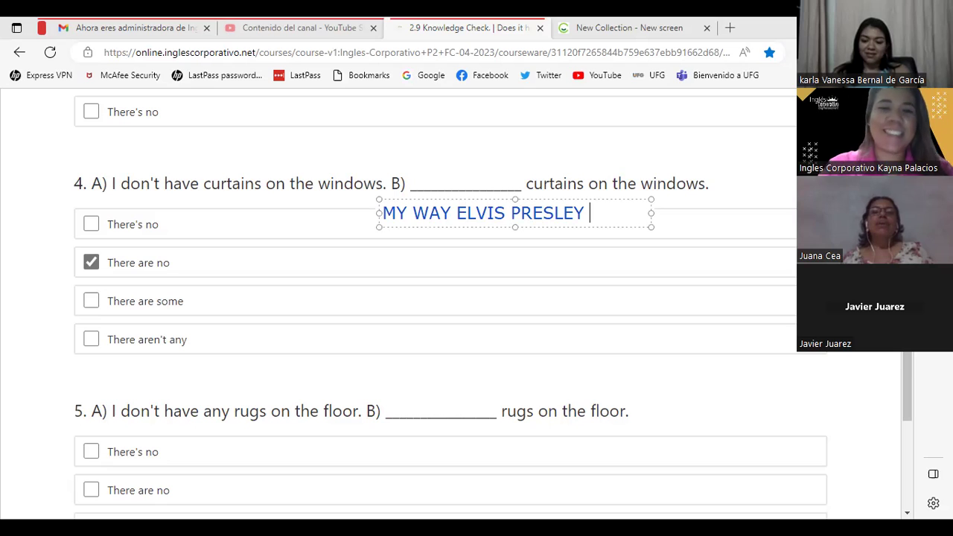
key("BackSpace")
key("BackSpace")
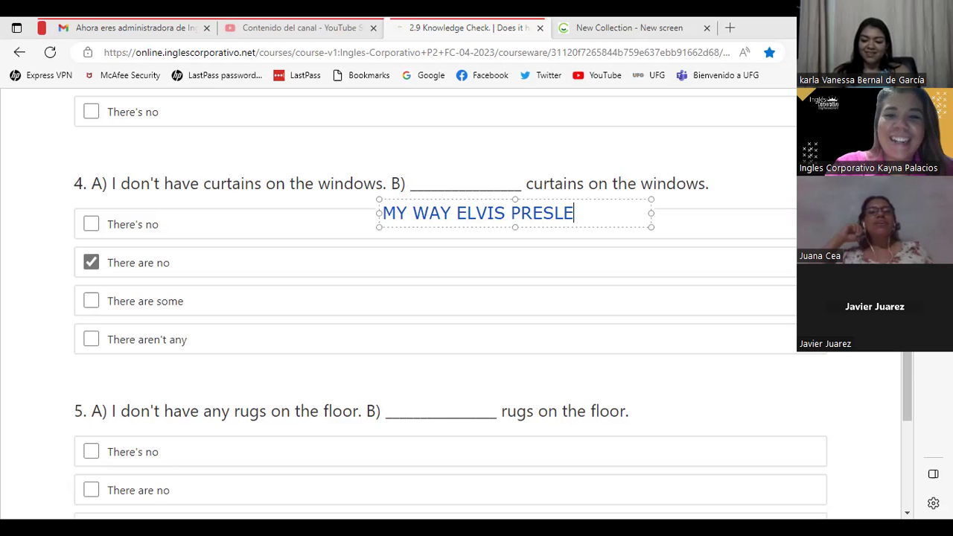
type("Y")
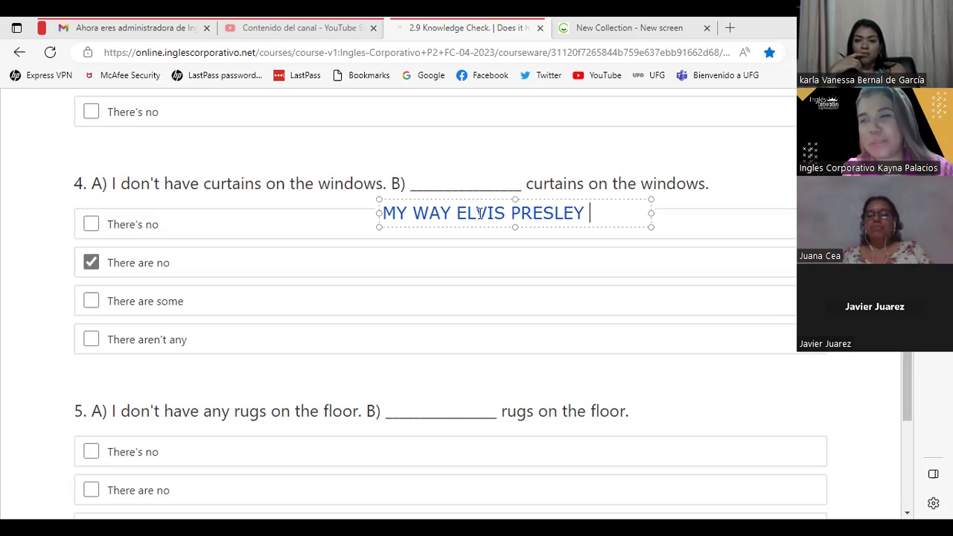
Step: Delete the MY WAY ELVIS PRESLEY note and its empty box from question 4
key("ctrl+a")
left_click(596, 216)
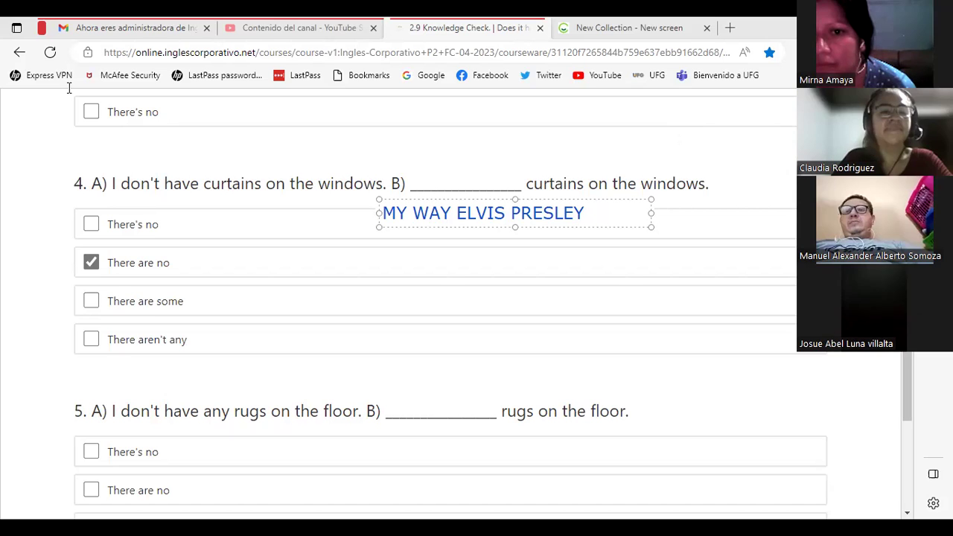
triple_click(496, 209)
key("BackSpace")
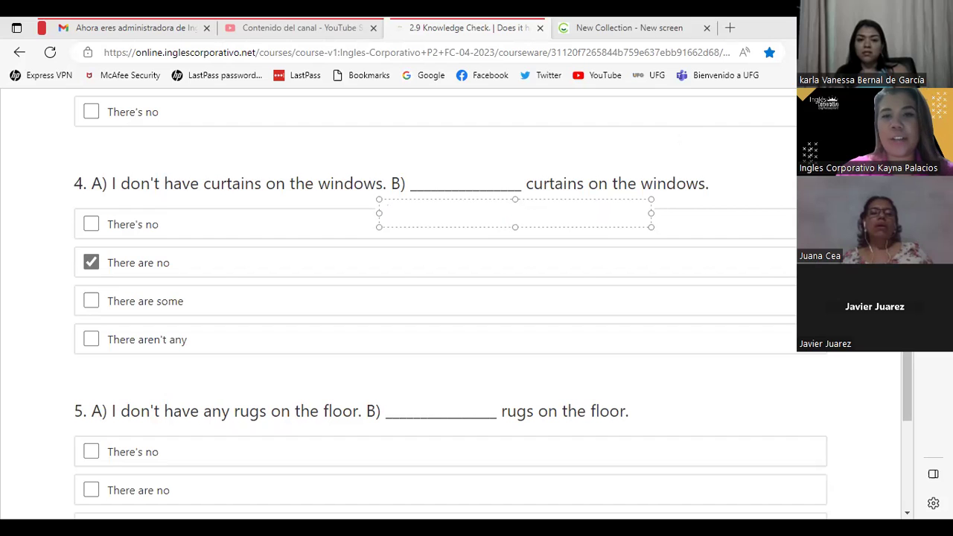
key("Escape")
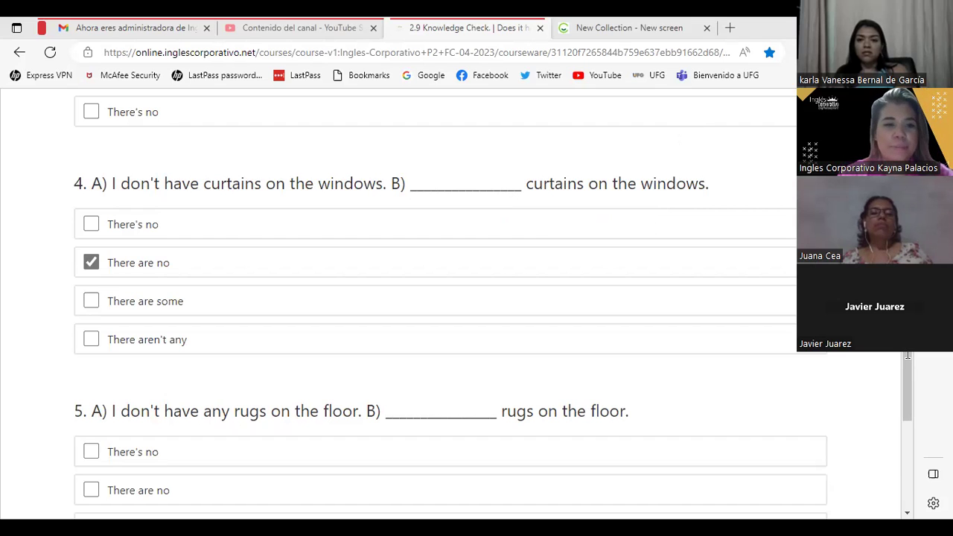
Step: Check 'There are no' for the rugs question 5 and submit the knowledge check with Enviar
left_click(908, 357)
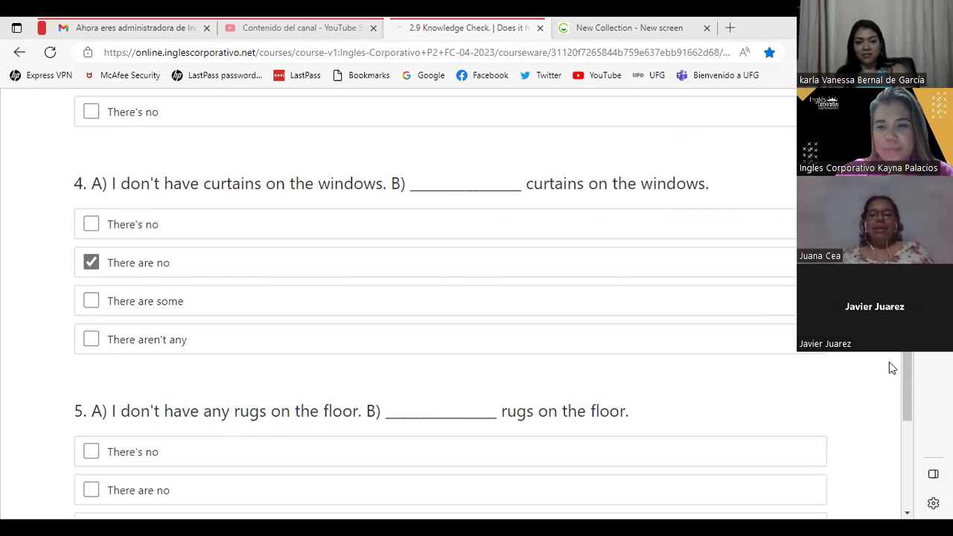
left_click_drag(907, 356, 899, 397)
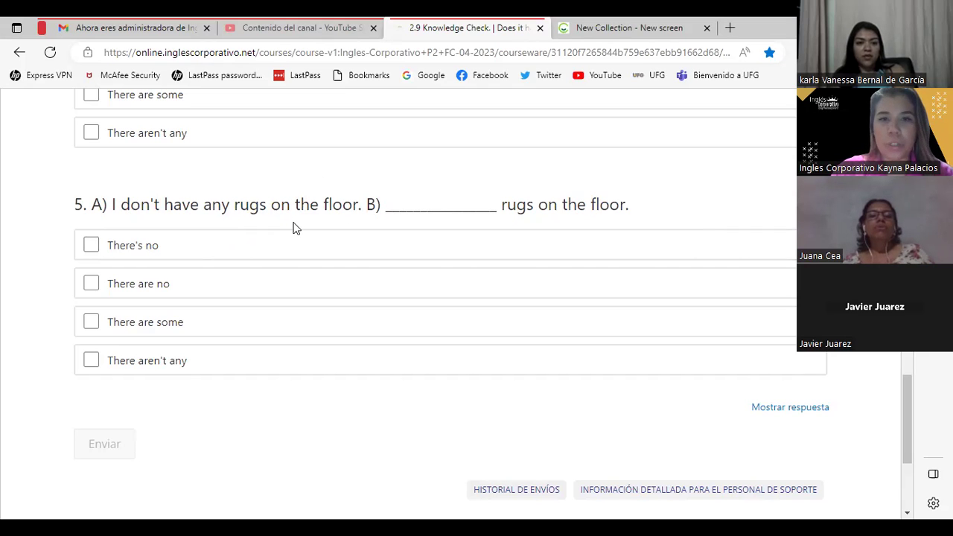
left_click_drag(419, 226, 379, 216)
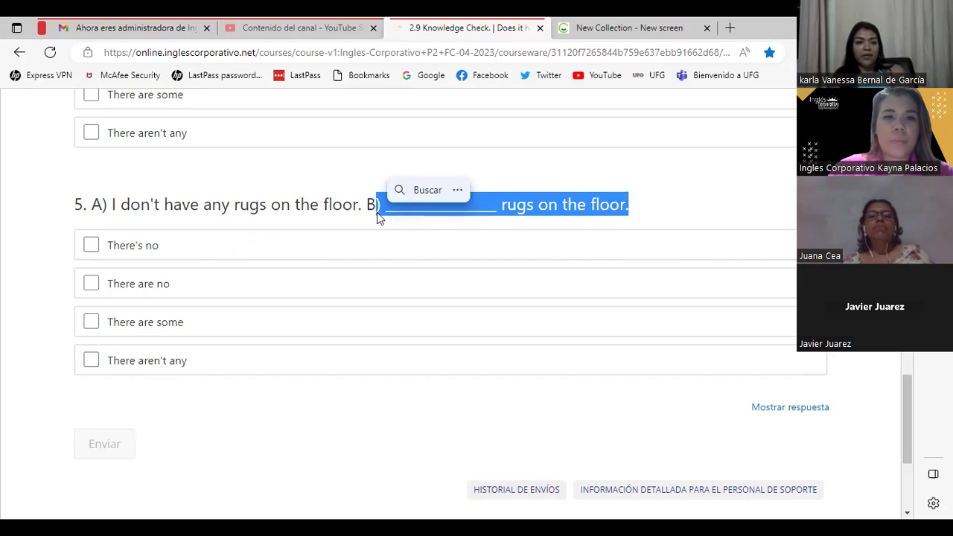
left_click(437, 226)
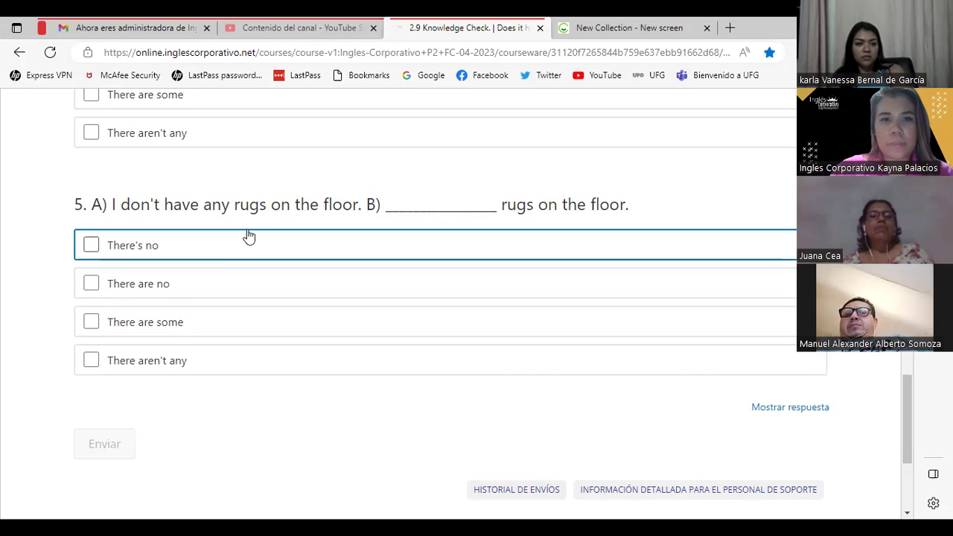
left_click(162, 287)
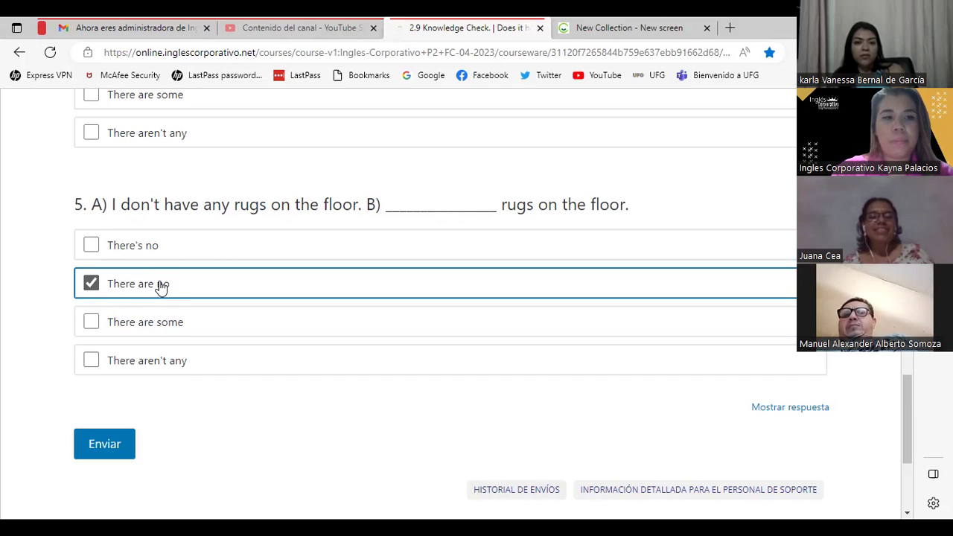
left_click(100, 458)
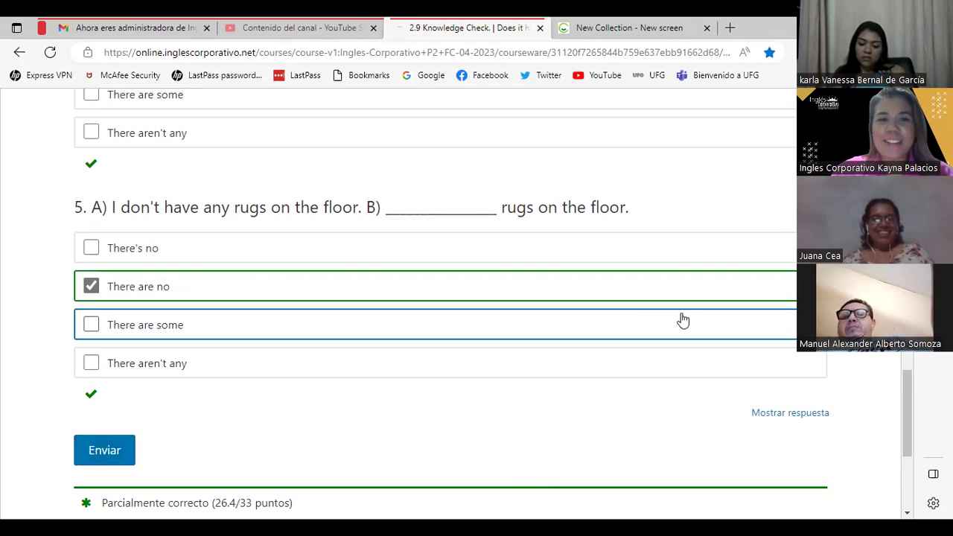
Step: Scroll through the graded answers, noting question 3 wrong, then return to the 26.4/33 score
left_click_drag(907, 380, 916, 327)
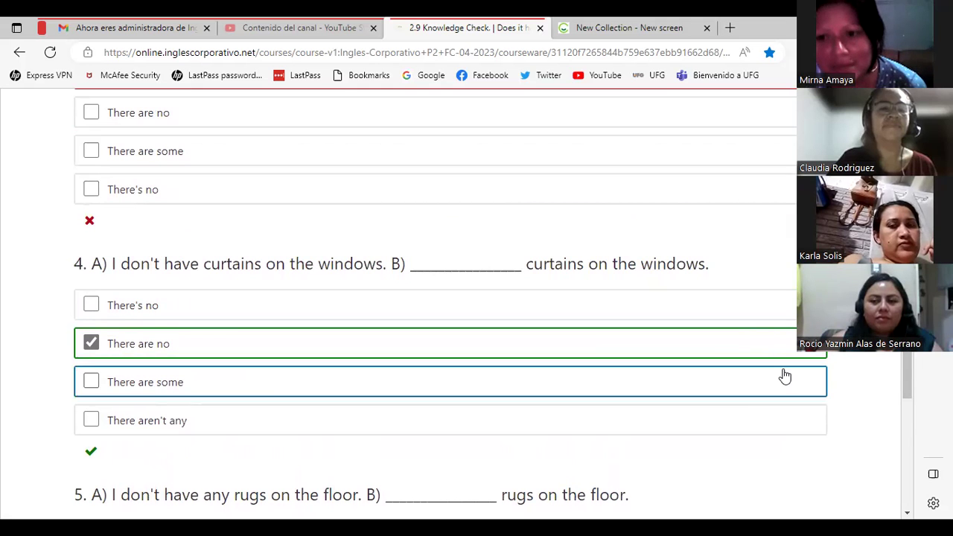
left_click_drag(910, 370, 910, 341)
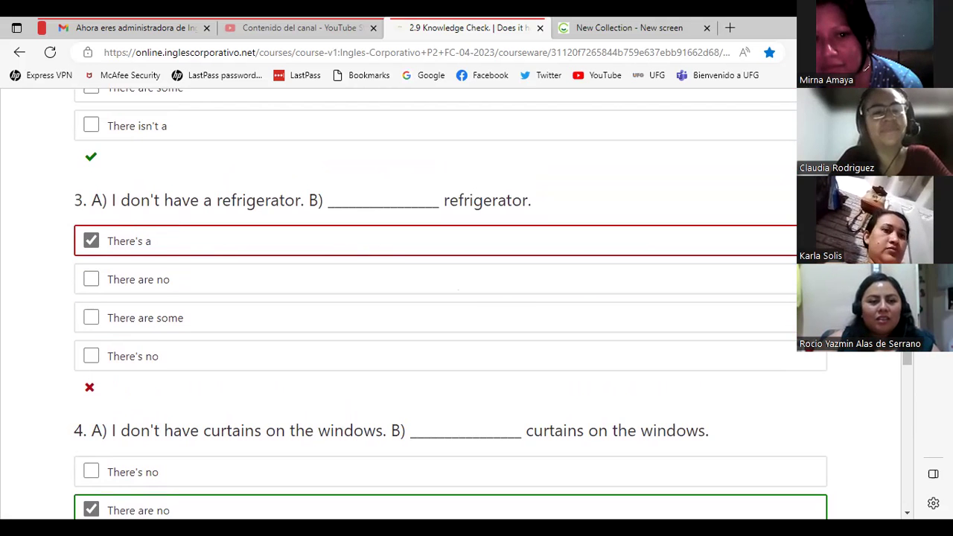
scroll(447, 298, "up", 4)
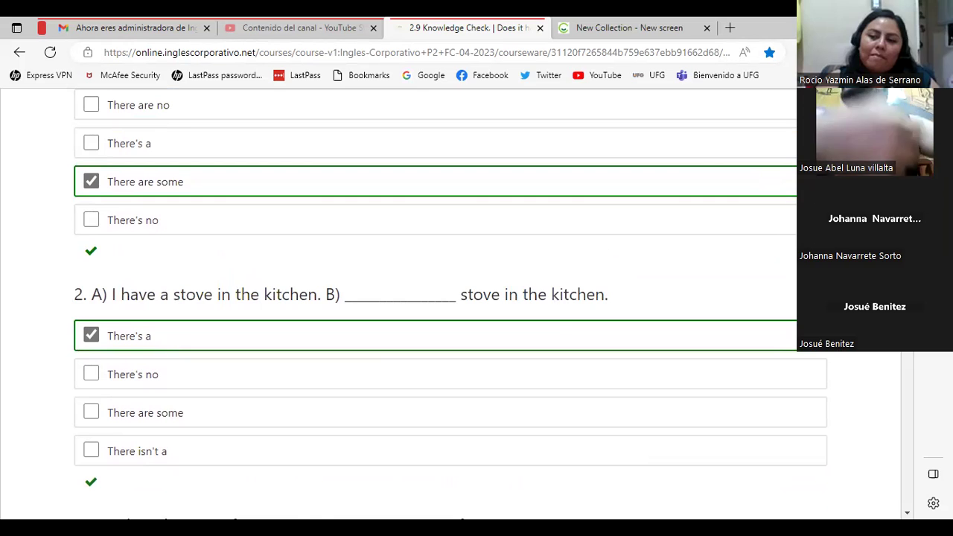
scroll(602, 254, "down", 4)
scroll(601, 254, "up", 2)
scroll(357, 336, "up", 1)
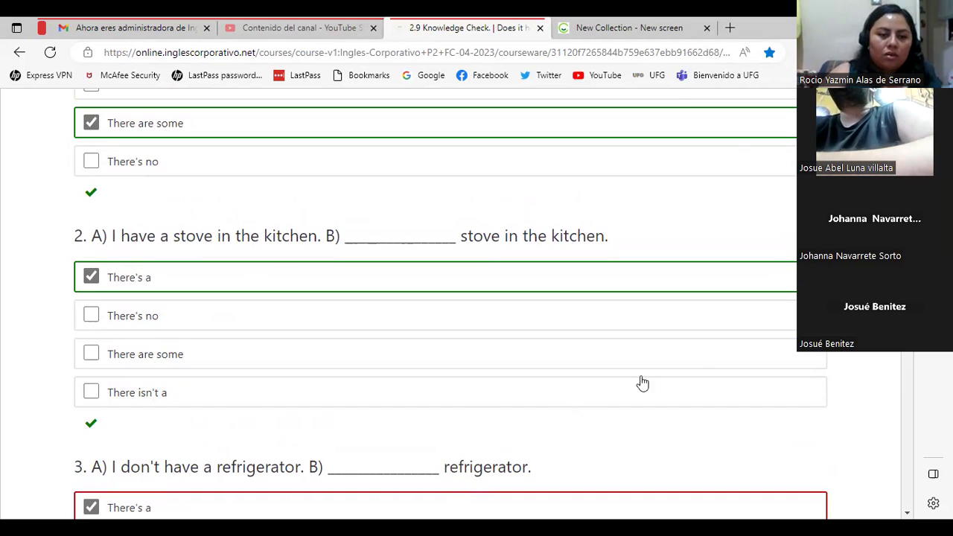
scroll(436, 298, "up", 3)
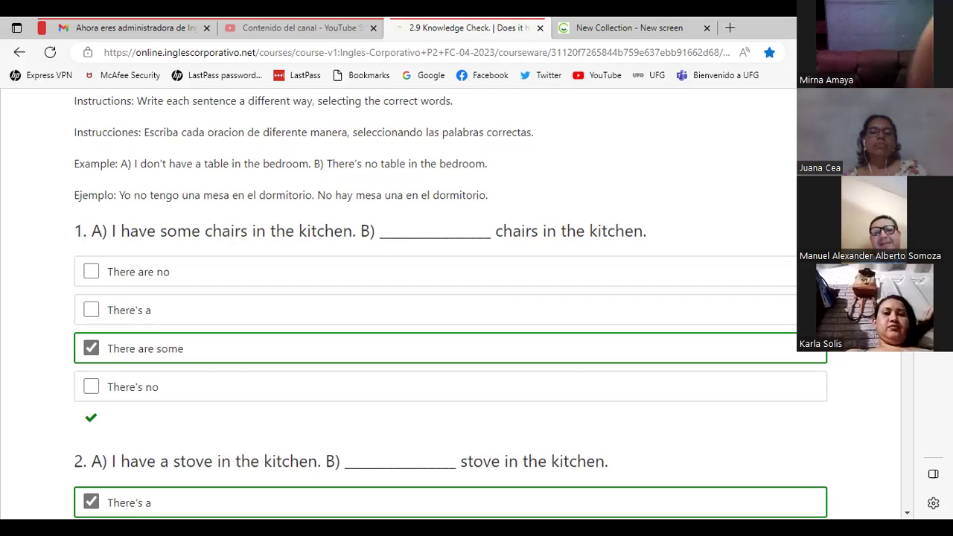
scroll(901, 359, "down", 7)
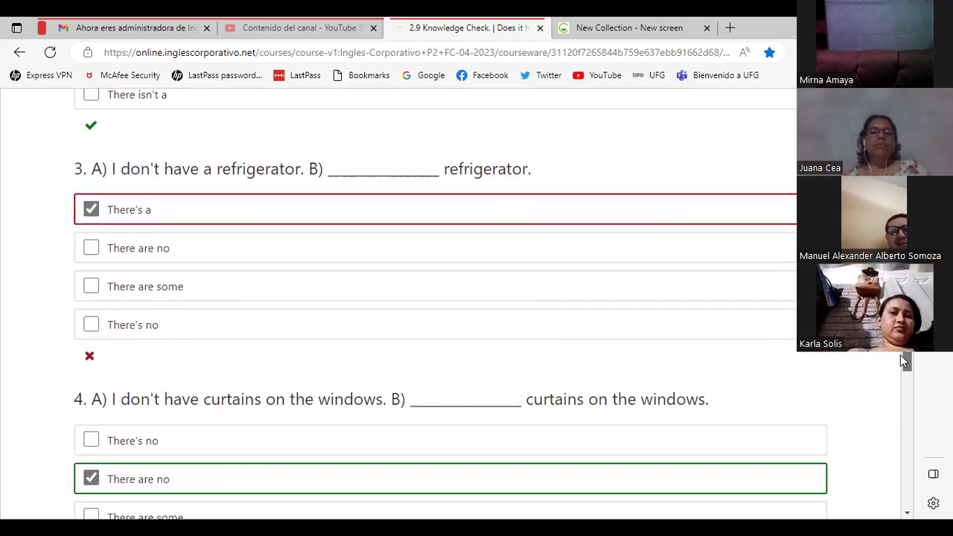
scroll(899, 394, "down", 10)
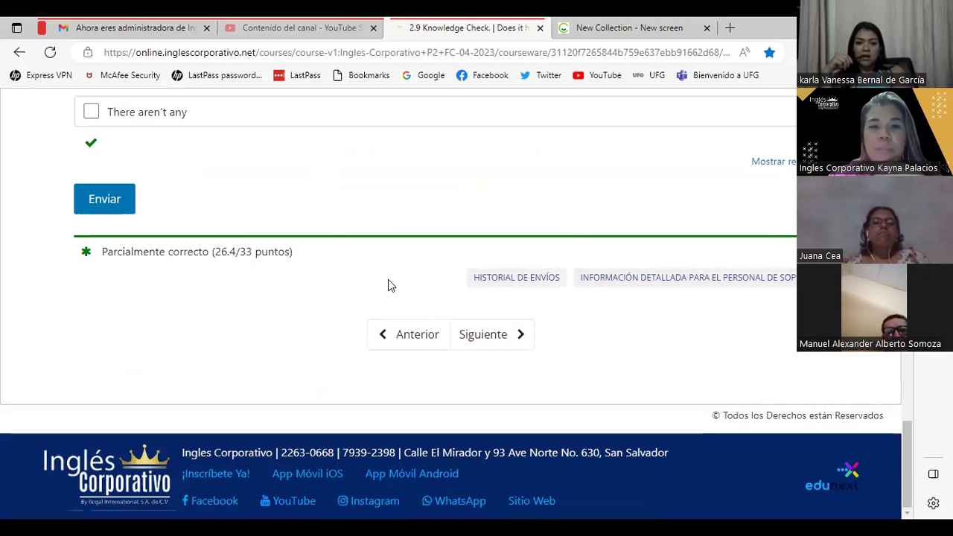
Step: Advance to the 2.10 Lesson Objective unit about scanning and reading for details
left_click(493, 341)
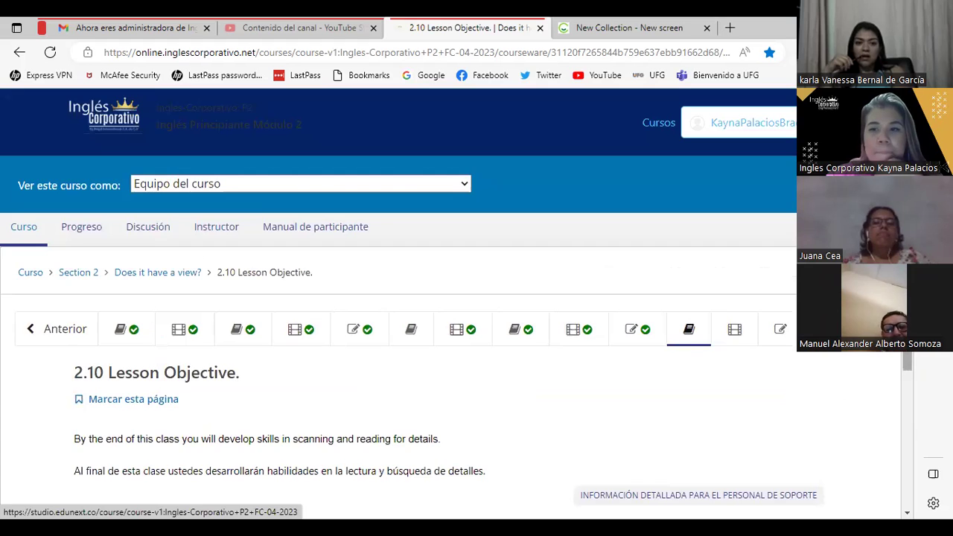
scroll(447, 335, "down", 3)
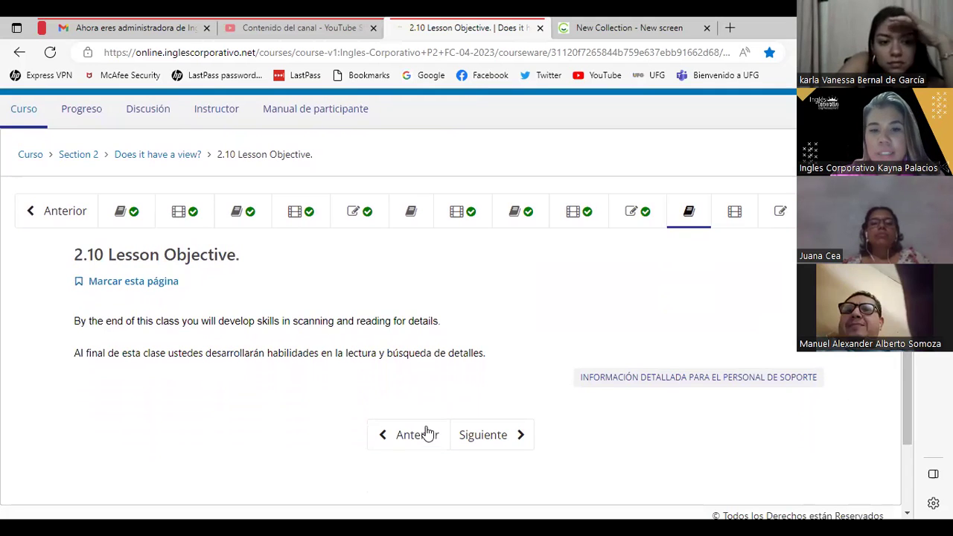
Step: Advance to 2.11 Reading: Two Special Houses and show its reading video full screen
left_click(502, 436)
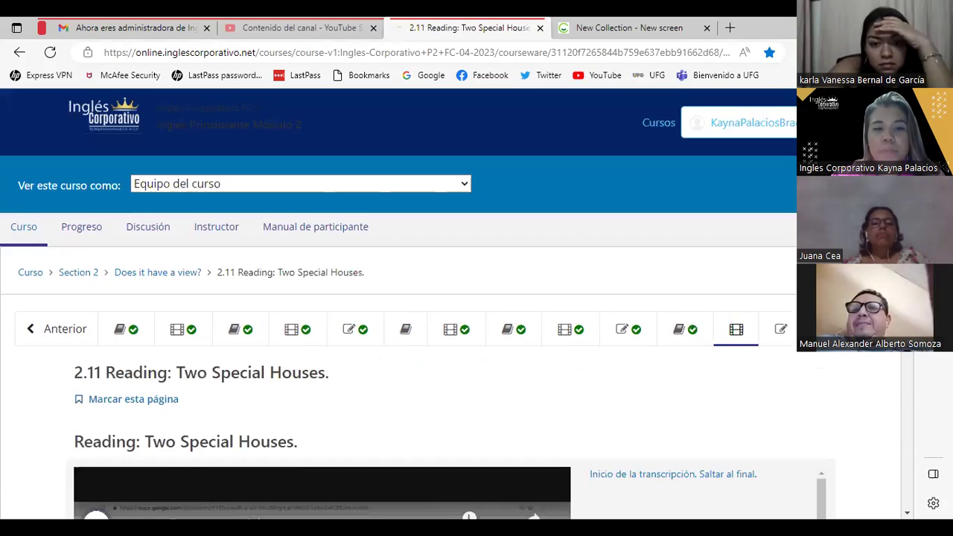
scroll(910, 351, "down", 3)
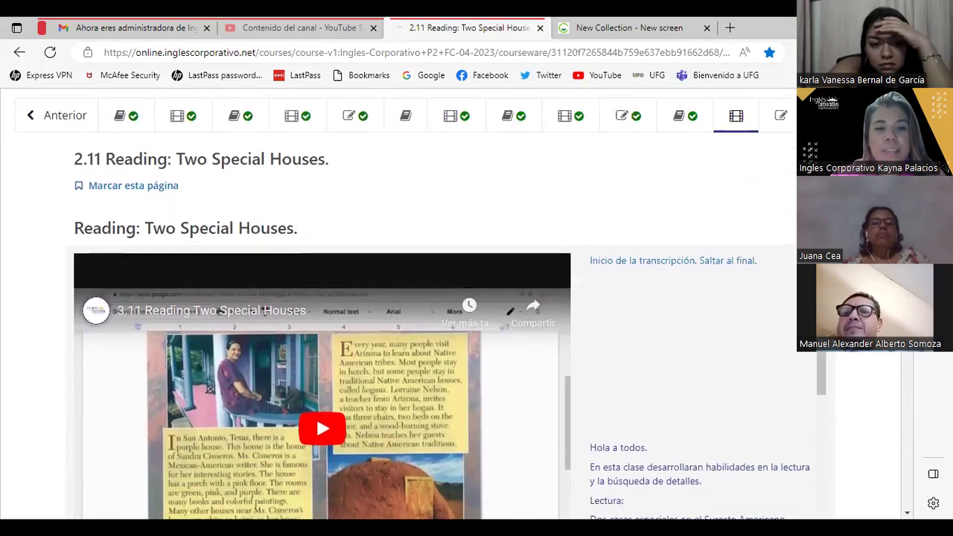
scroll(910, 351, "down", 2)
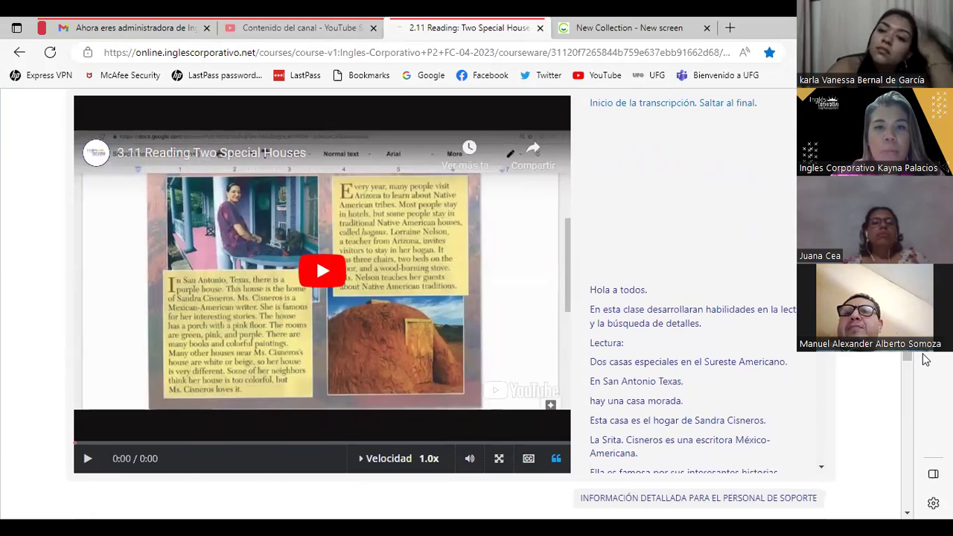
left_click(498, 459)
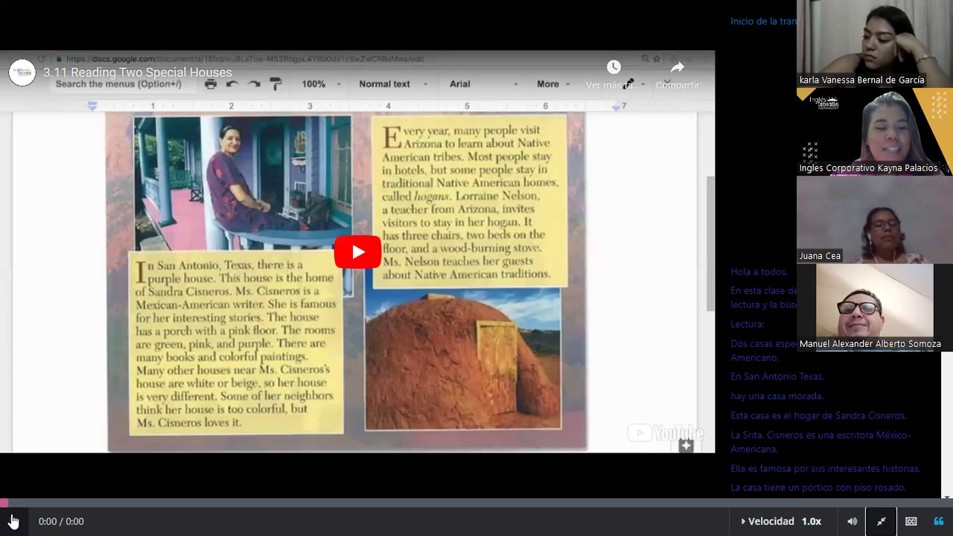
Step: Play the 3.11 Two Special Houses reading video to 0:52 of 1:31, with the Spanish transcript
left_click(13, 521)
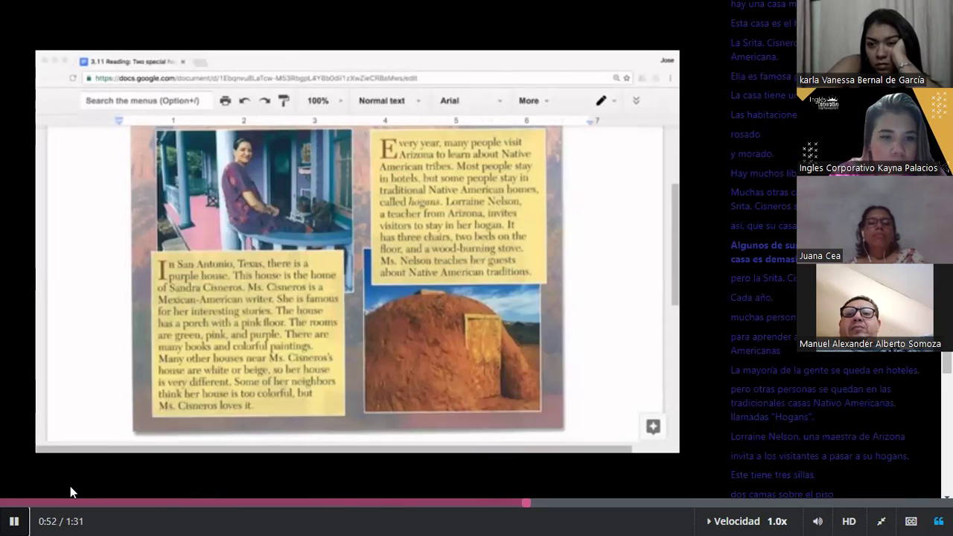
mouse_move(81, 434)
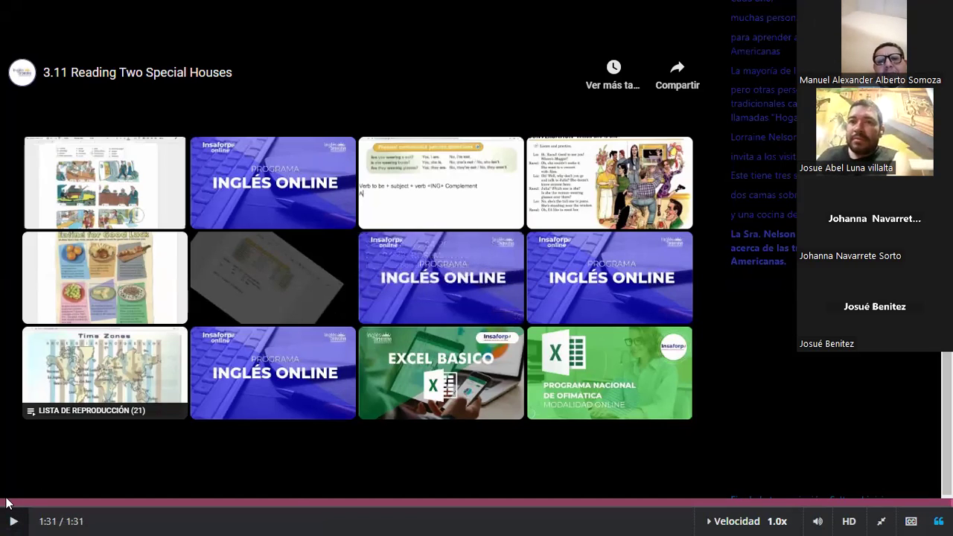
left_click(12, 521)
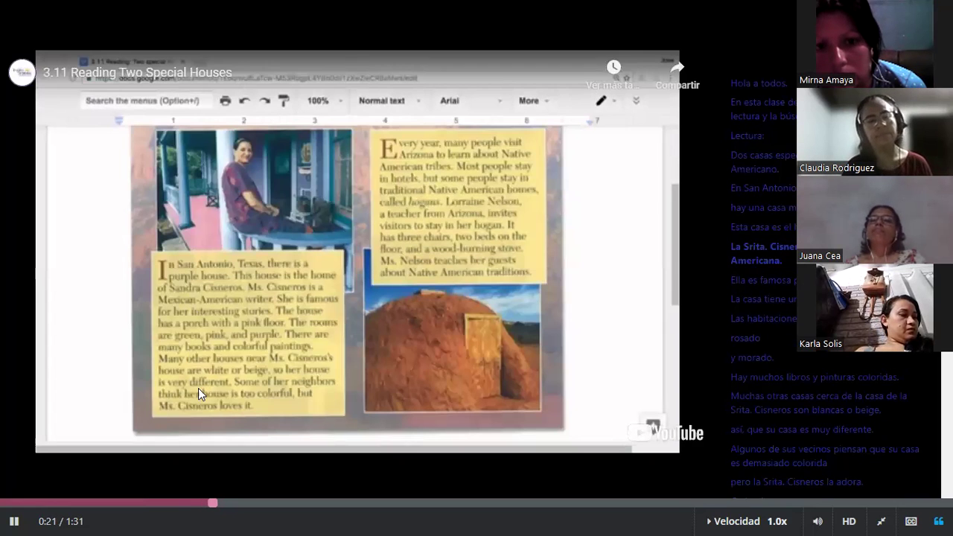
left_click(13, 503)
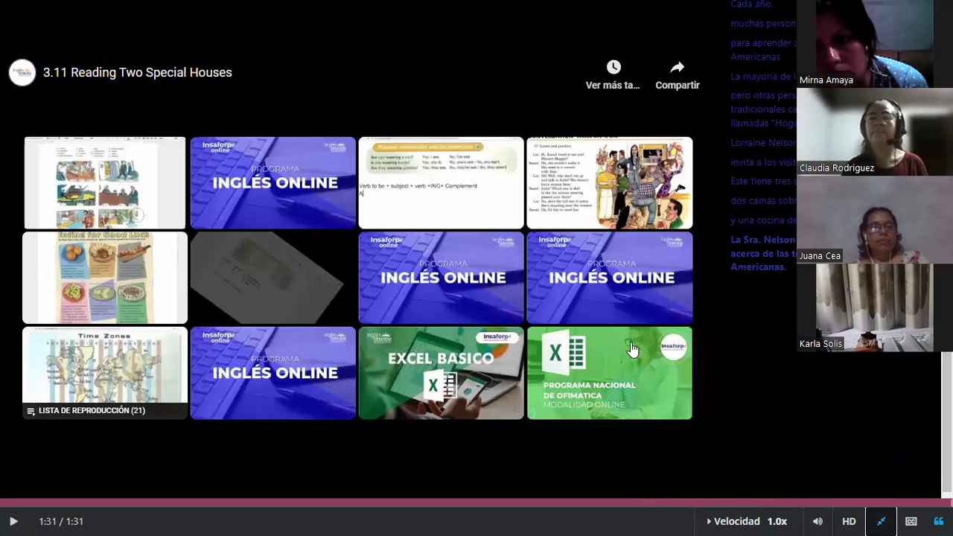
left_click(878, 521)
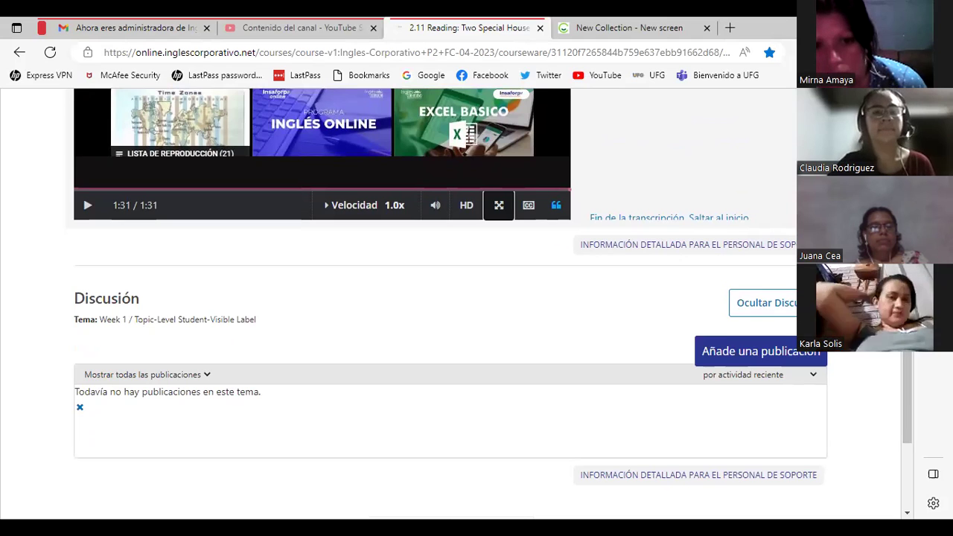
scroll(910, 387, "down", 3)
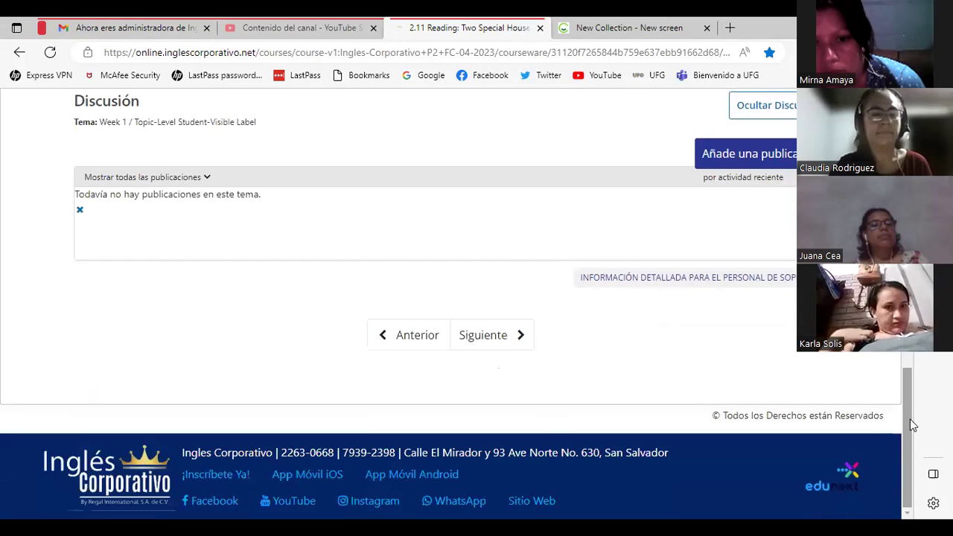
left_click(494, 339)
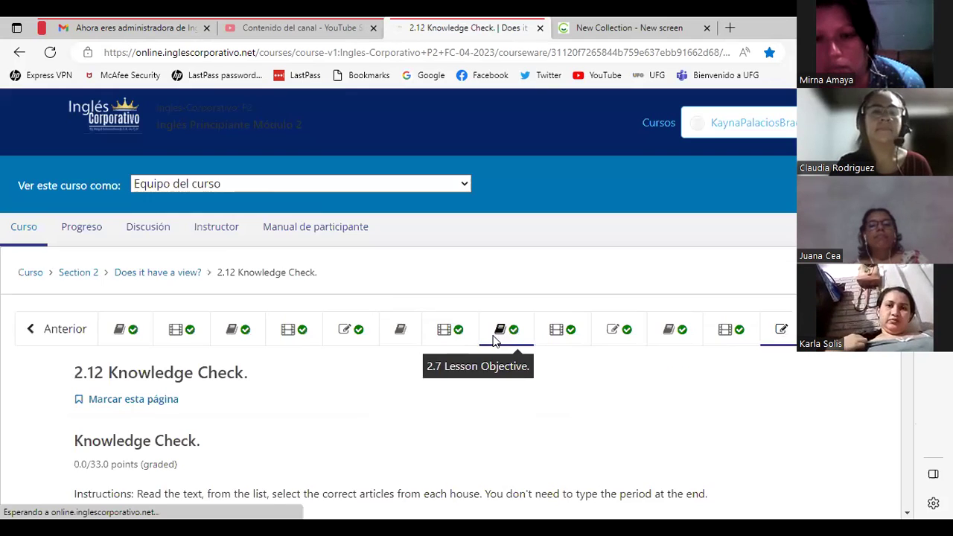
scroll(398, 309, "down", 4)
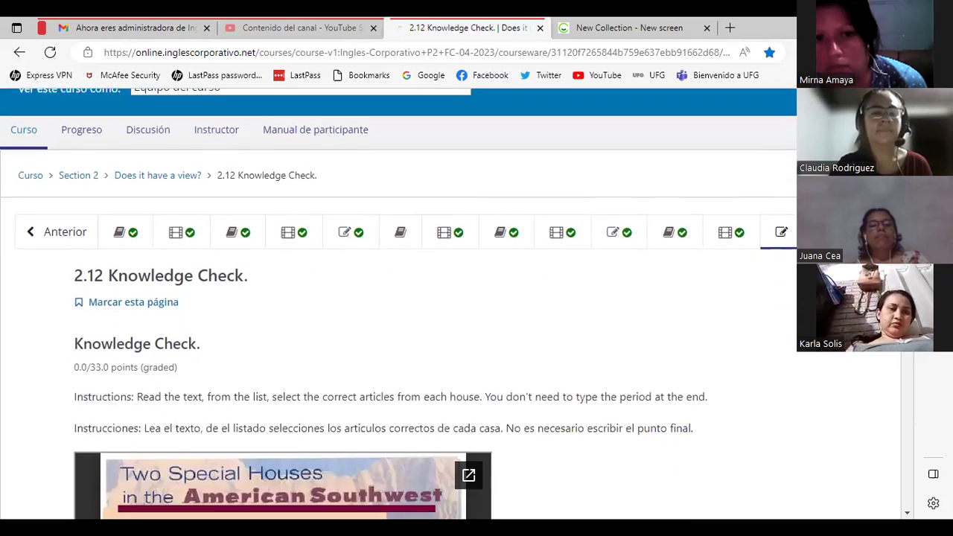
scroll(298, 335, "down", 5)
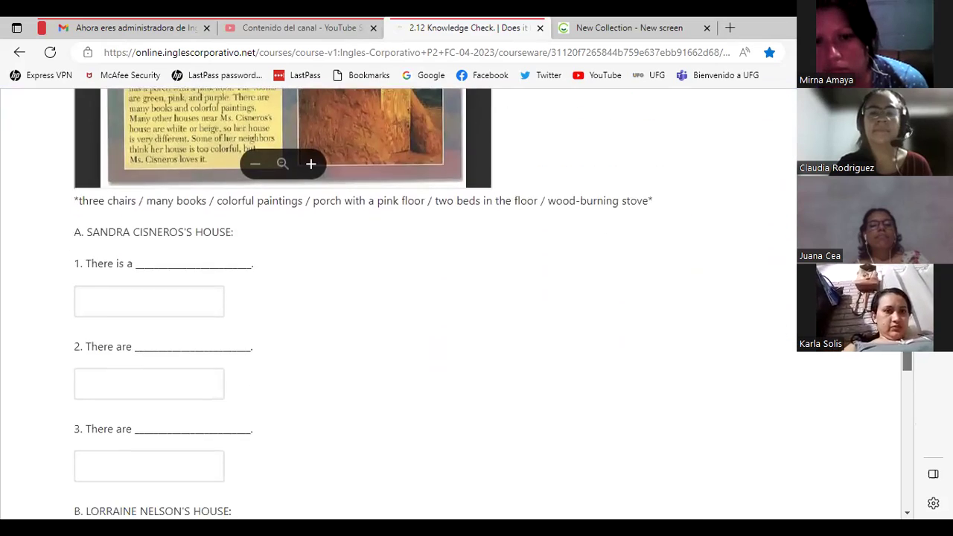
scroll(298, 335, "up", 5)
scroll(298, 336, "up", 2)
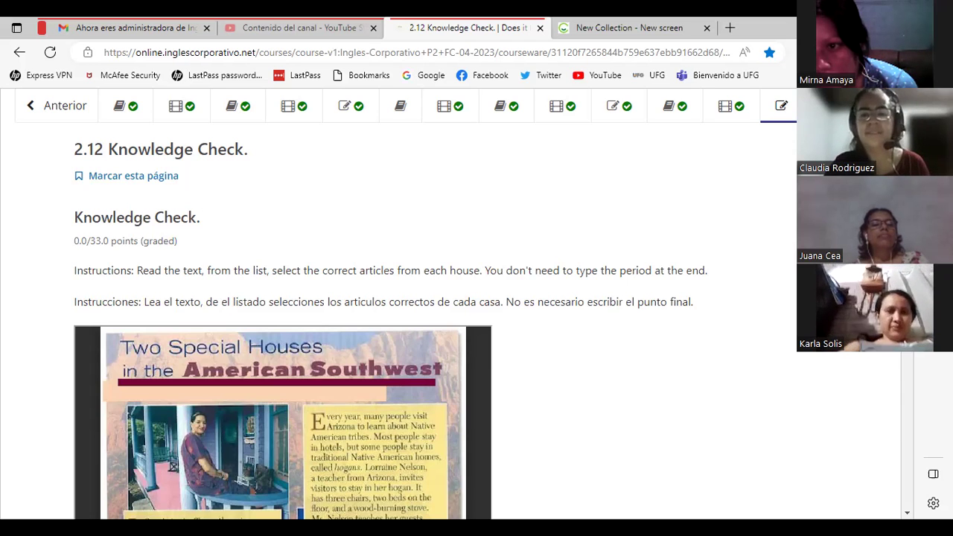
scroll(402, 298, "down", 2)
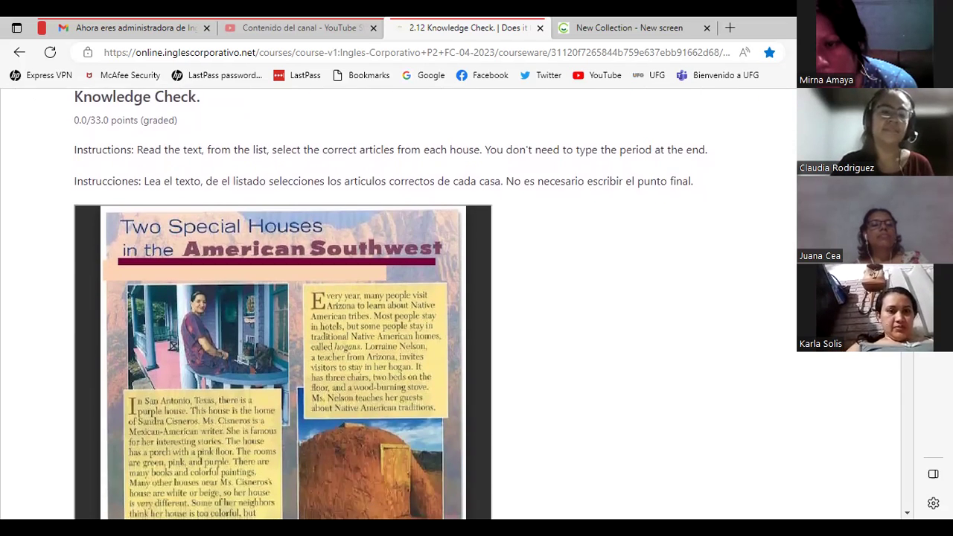
scroll(402, 298, "down", 1)
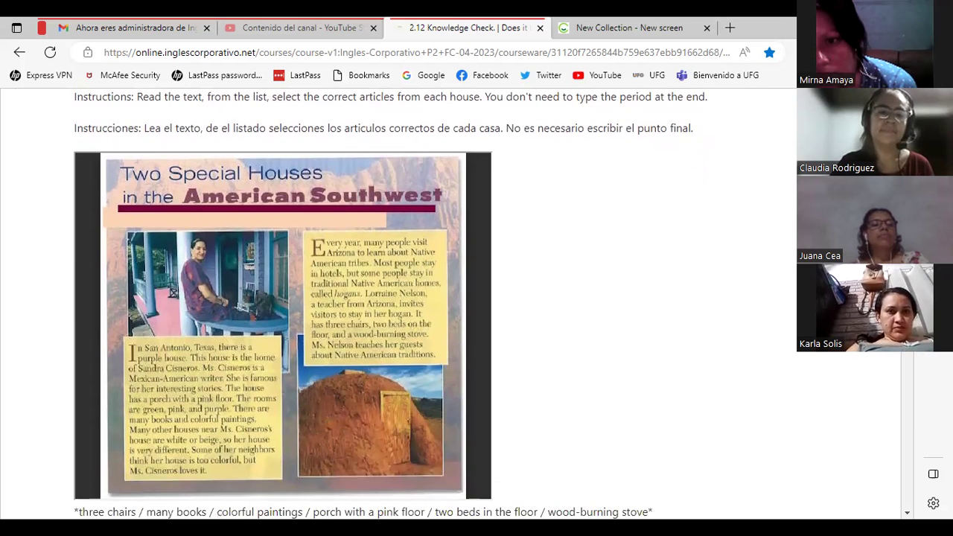
scroll(402, 297, "down", 2)
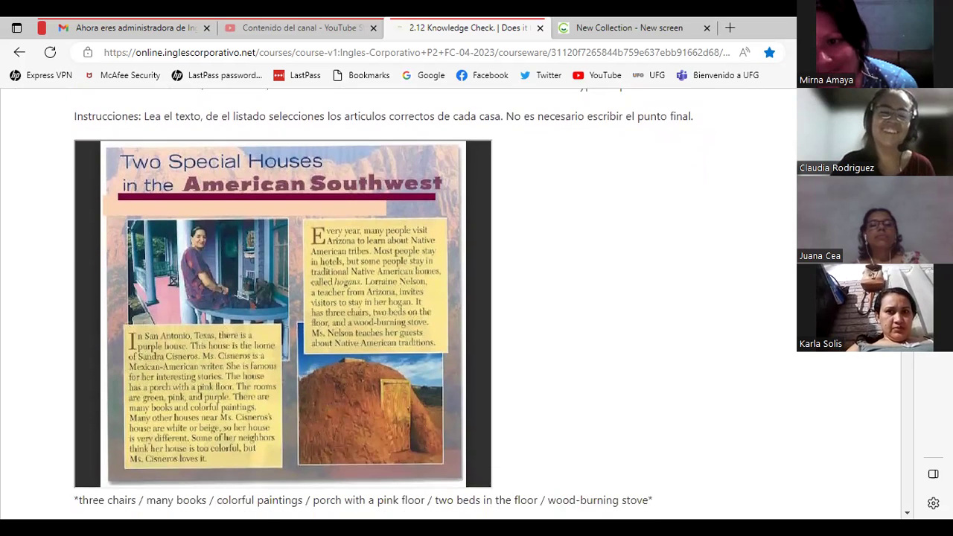
scroll(402, 298, "down", 1)
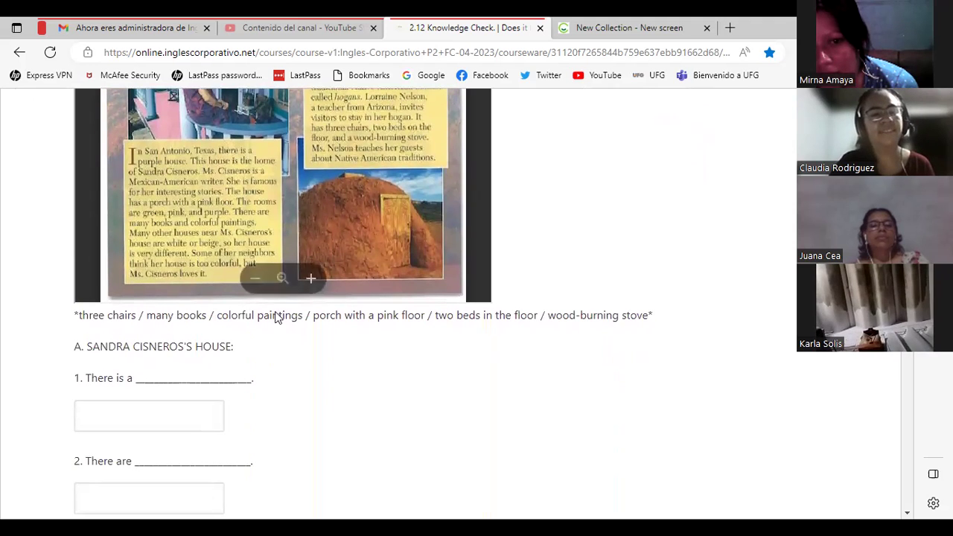
left_click_drag(145, 380, 138, 405)
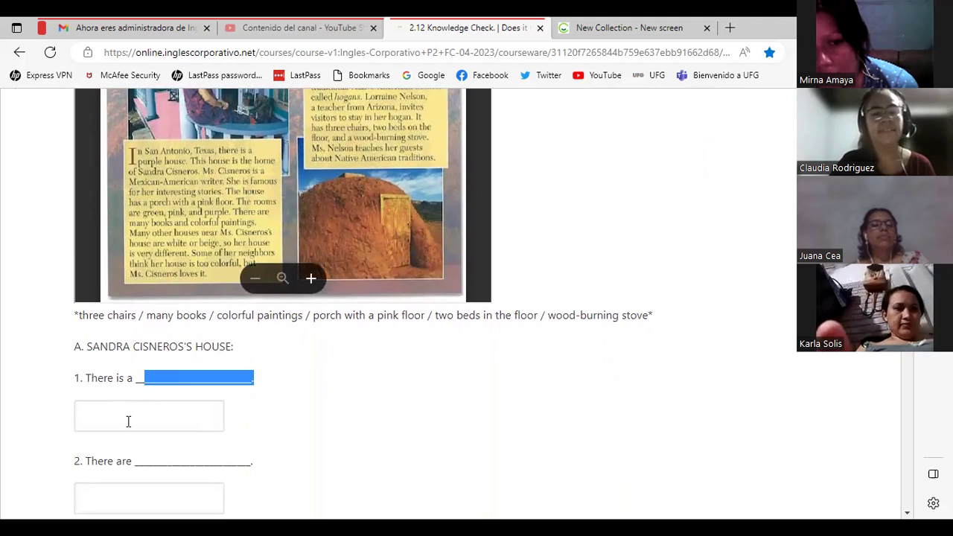
left_click(128, 421)
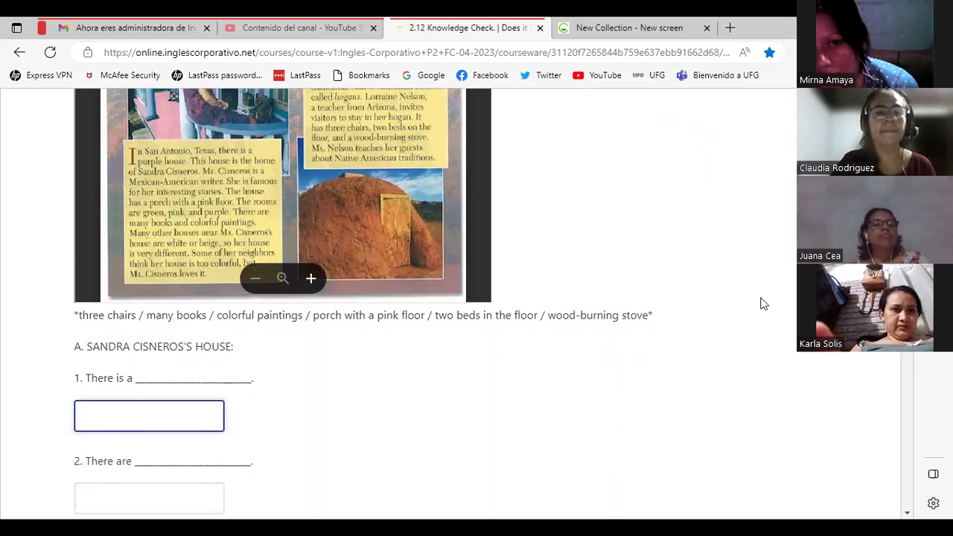
scroll(365, 297, "up", 3)
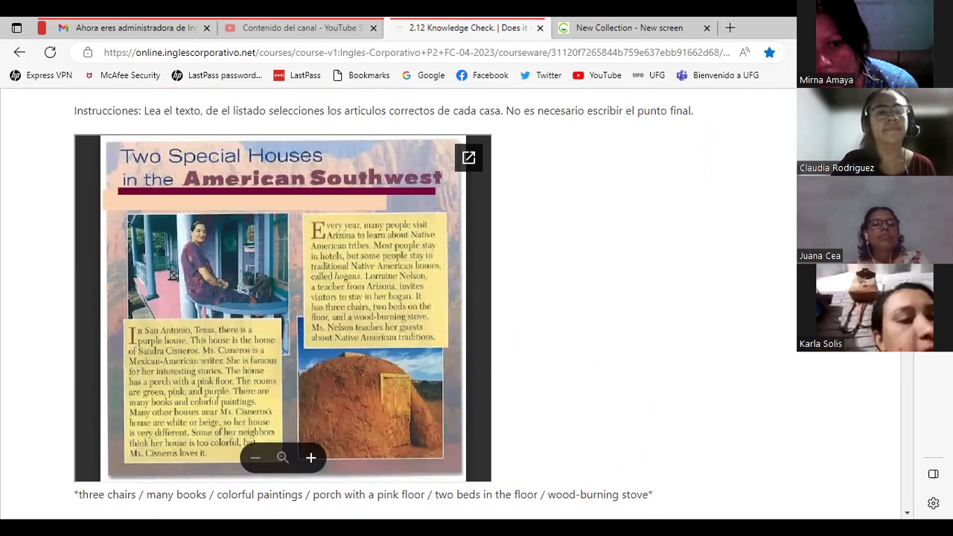
scroll(477, 310, "down", 2)
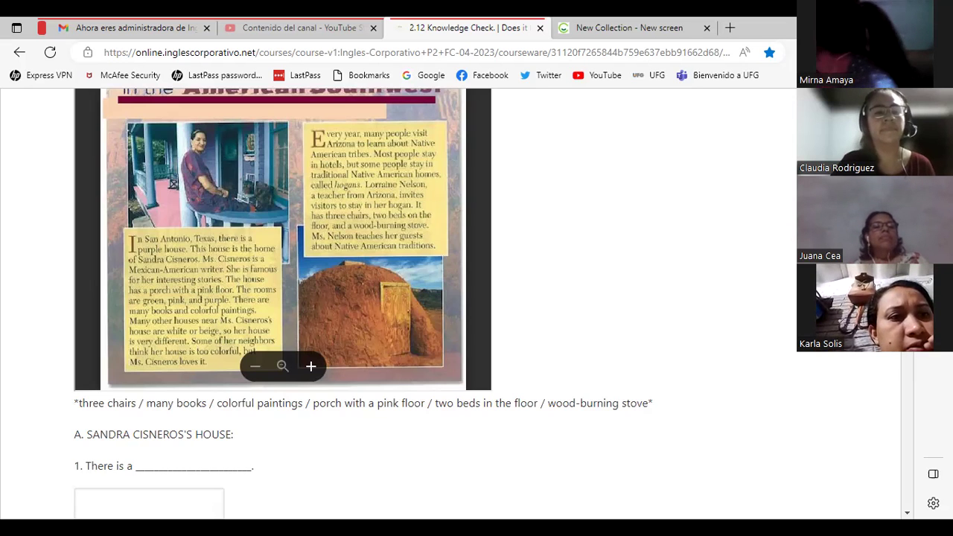
scroll(294, 188, "down", 1)
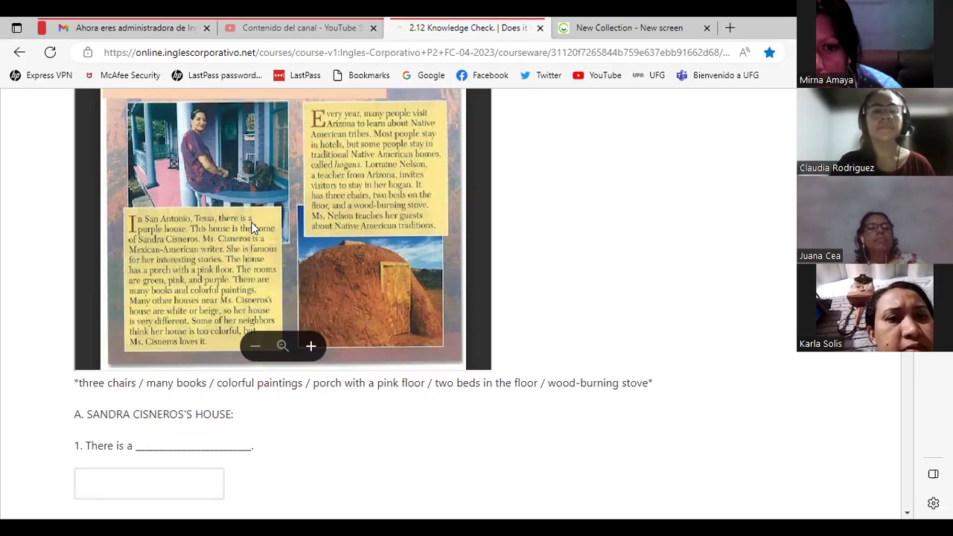
Step: Enter PURPLE HOUSE in question 1's blank about Sandra Cisneros's house
left_click(145, 446)
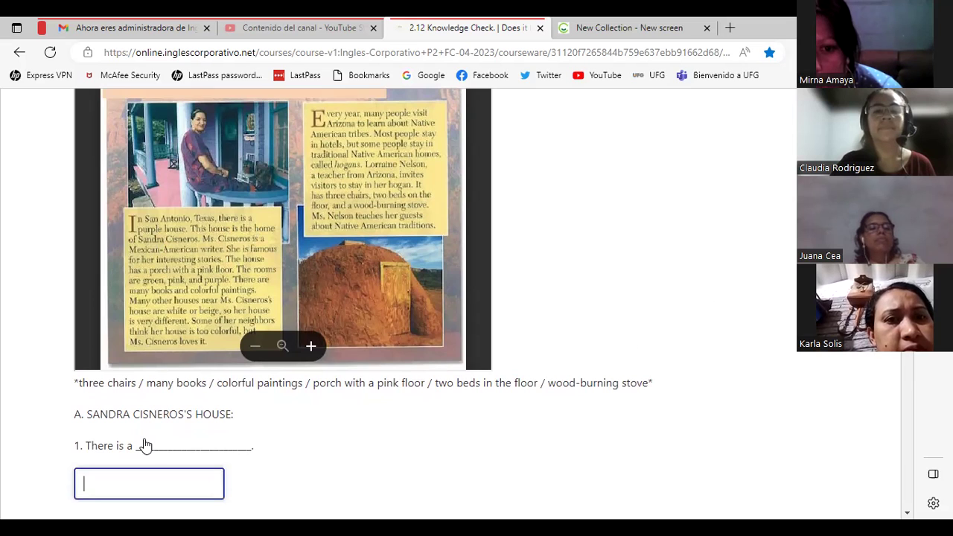
type("PURPLE HOUSE")
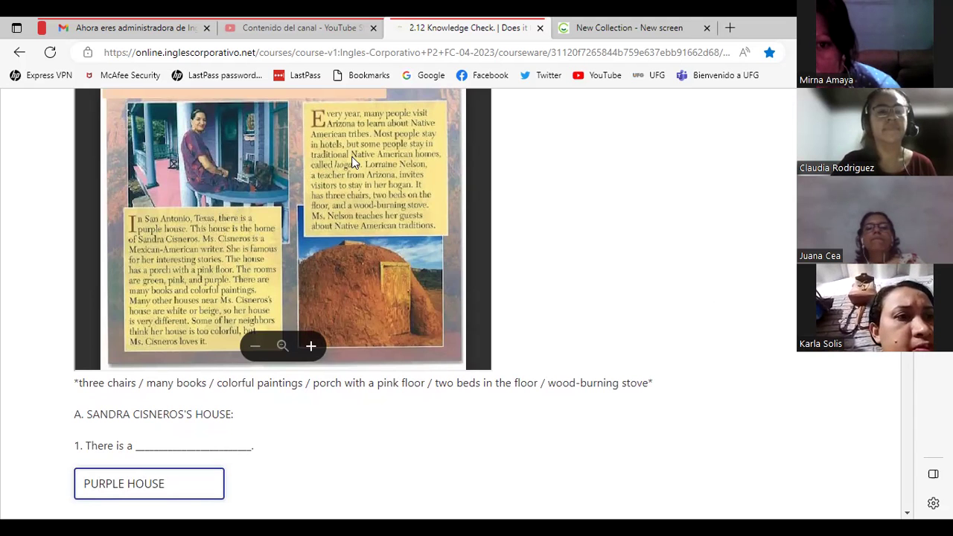
left_click(158, 229)
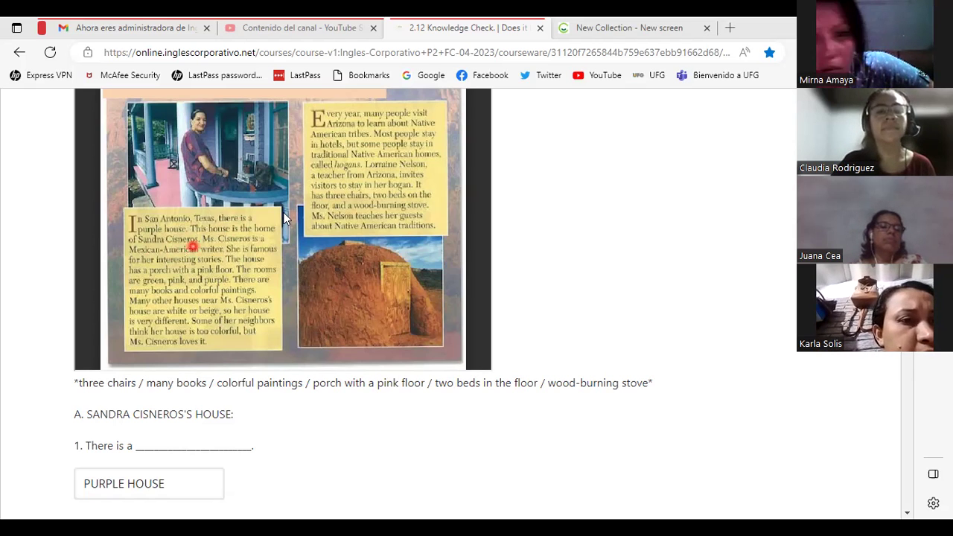
left_click(165, 483)
scroll(432, 298, "down", 2)
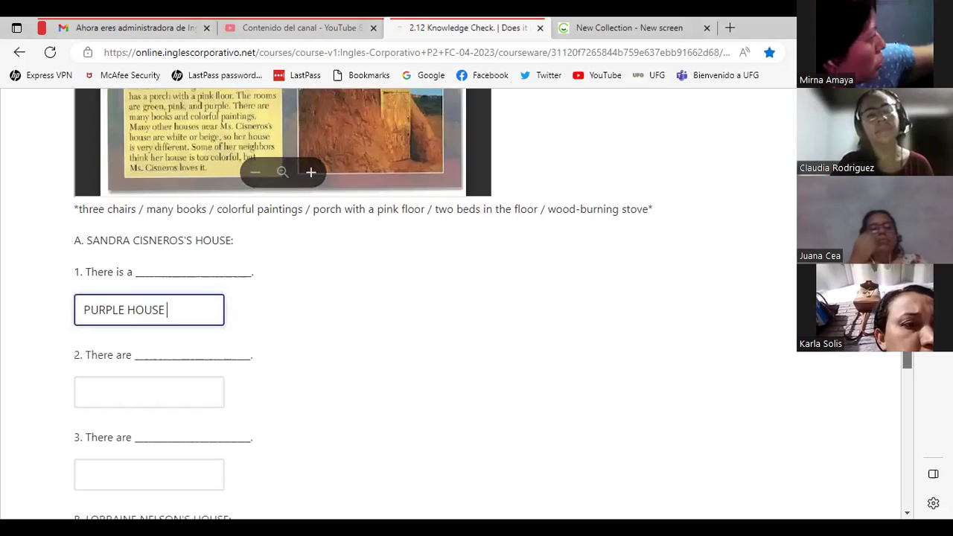
scroll(432, 298, "up", 3)
scroll(283, 298, "down", 1)
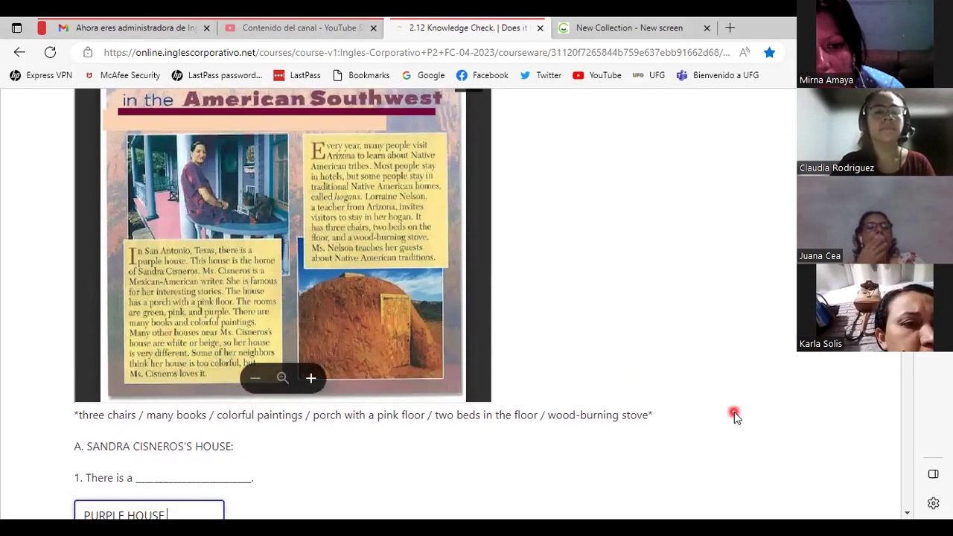
scroll(734, 415, "down", 1)
scroll(897, 360, "down", 8)
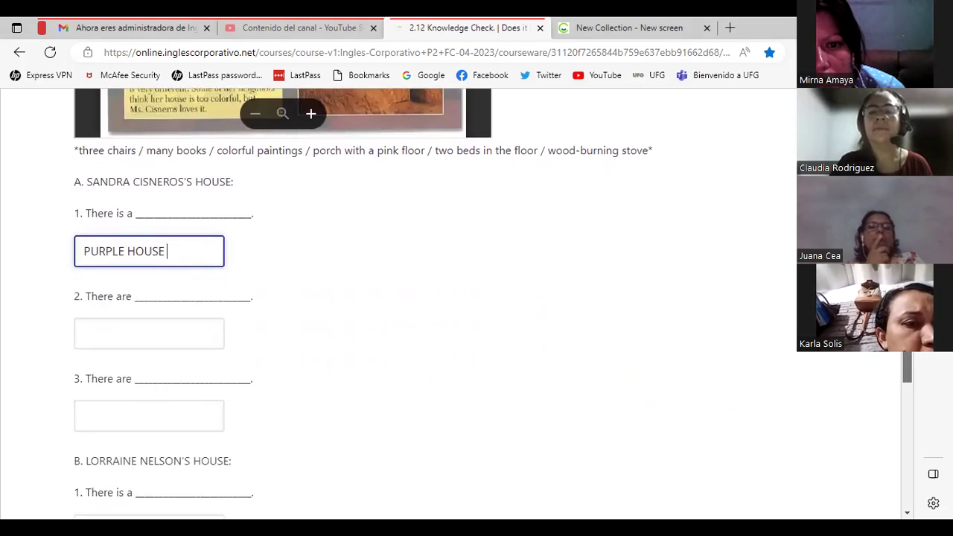
scroll(899, 359, "up", 10)
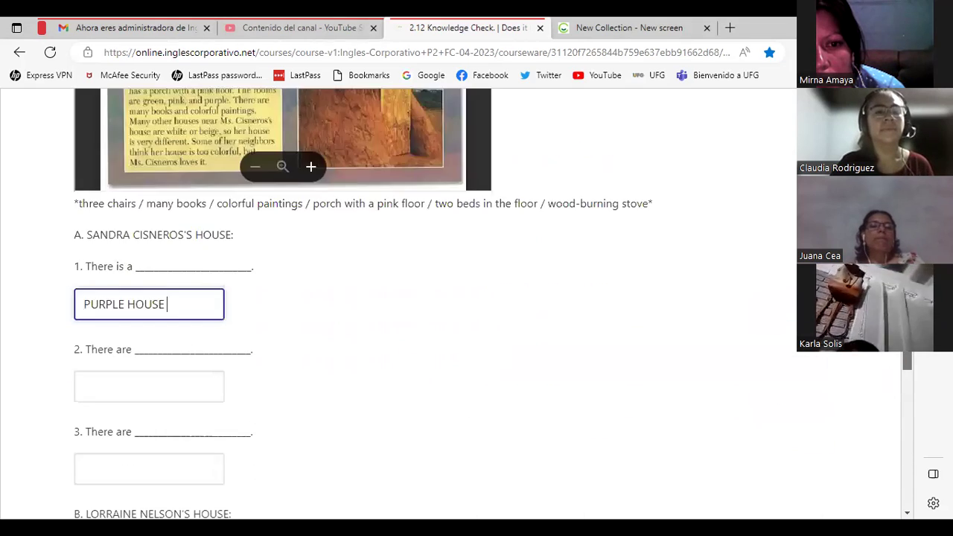
scroll(492, 313, "down", 1)
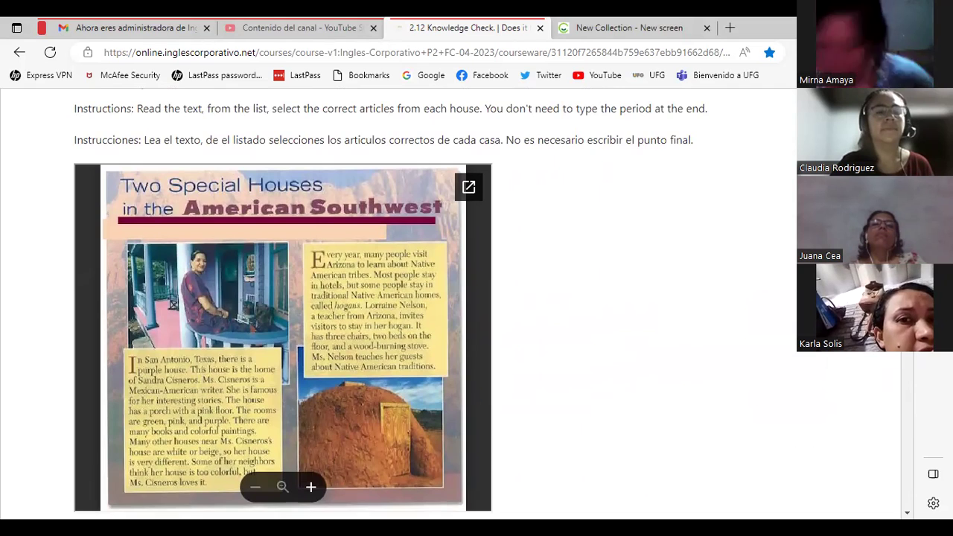
scroll(447, 298, "down", 2)
scroll(447, 298, "up", 1)
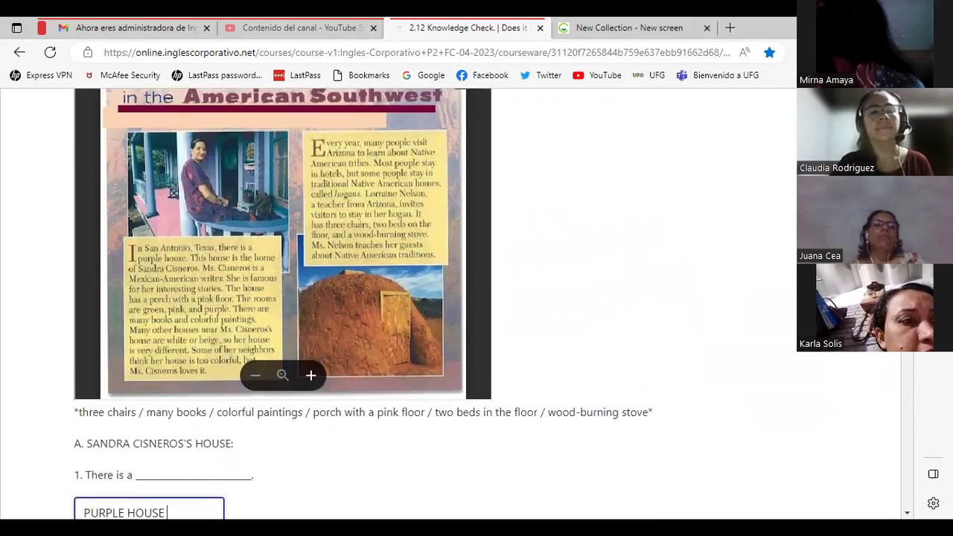
scroll(447, 298, "down", 1)
scroll(447, 298, "up", 2)
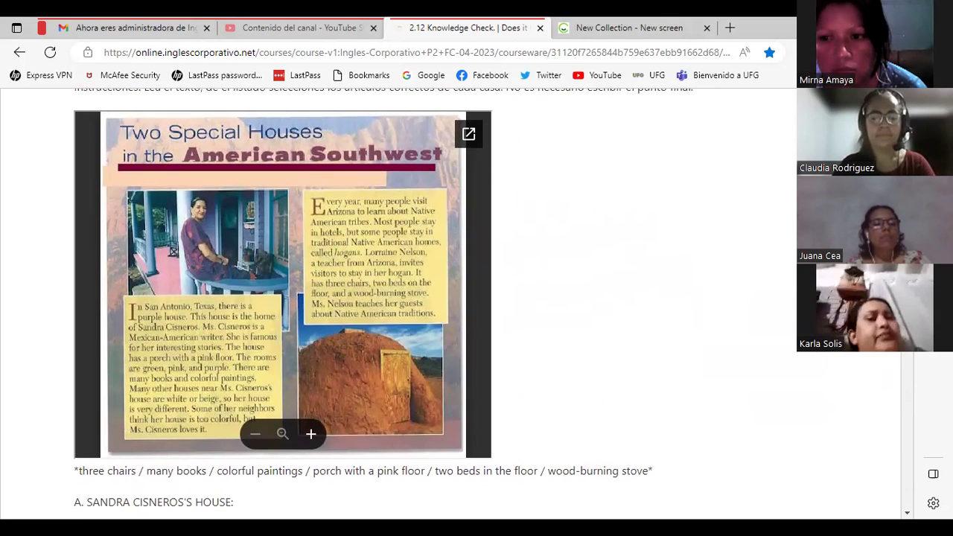
scroll(447, 298, "up", 2)
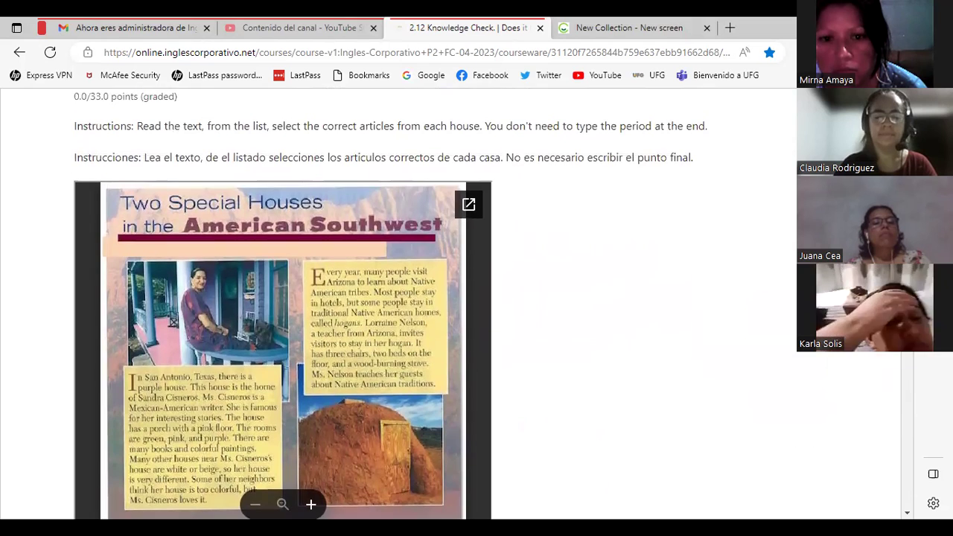
scroll(447, 298, "down", 1)
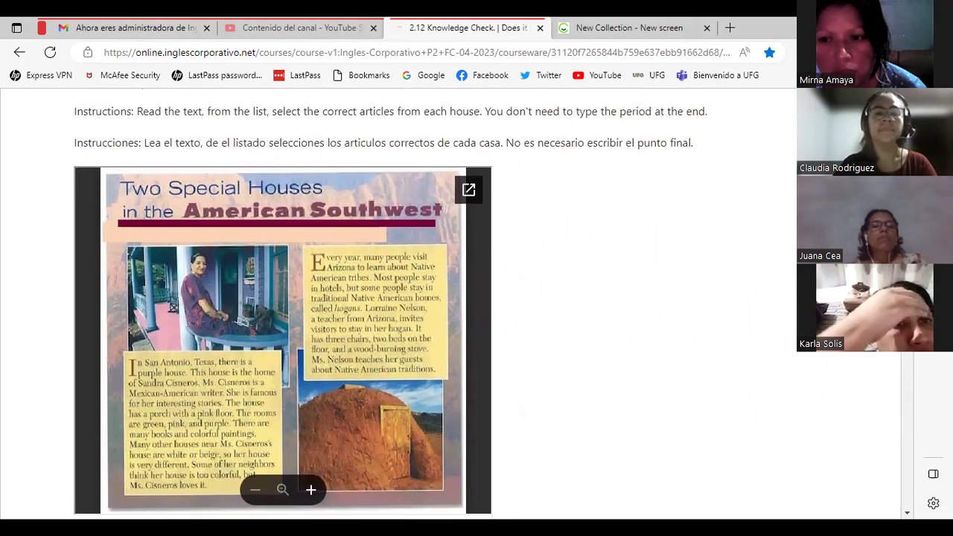
scroll(447, 298, "down", 1)
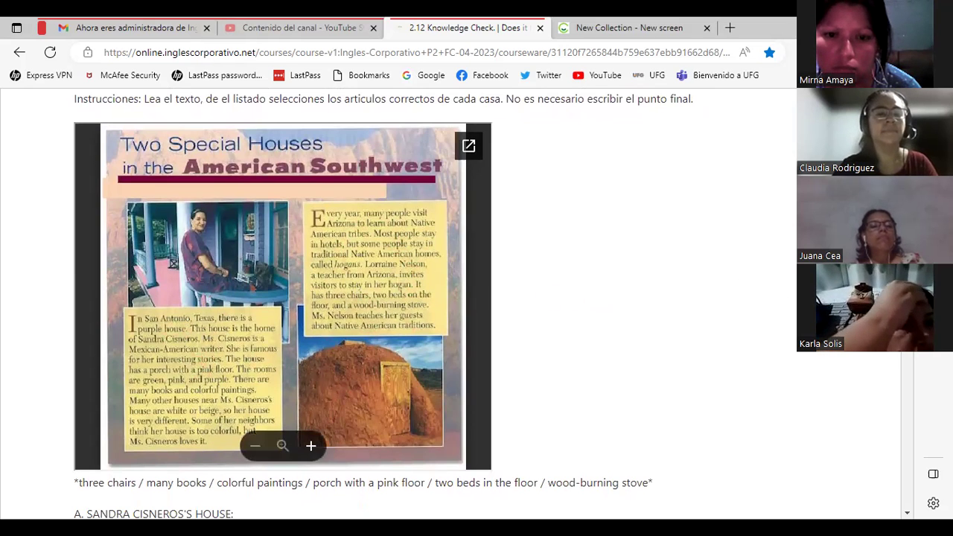
scroll(403, 298, "down", 2)
scroll(402, 298, "up", 4)
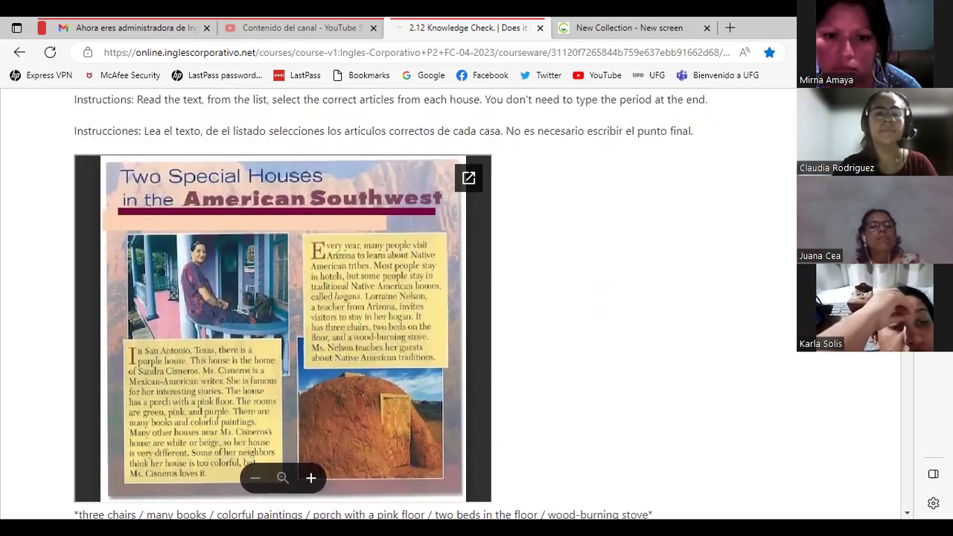
scroll(400, 303, "down", 1)
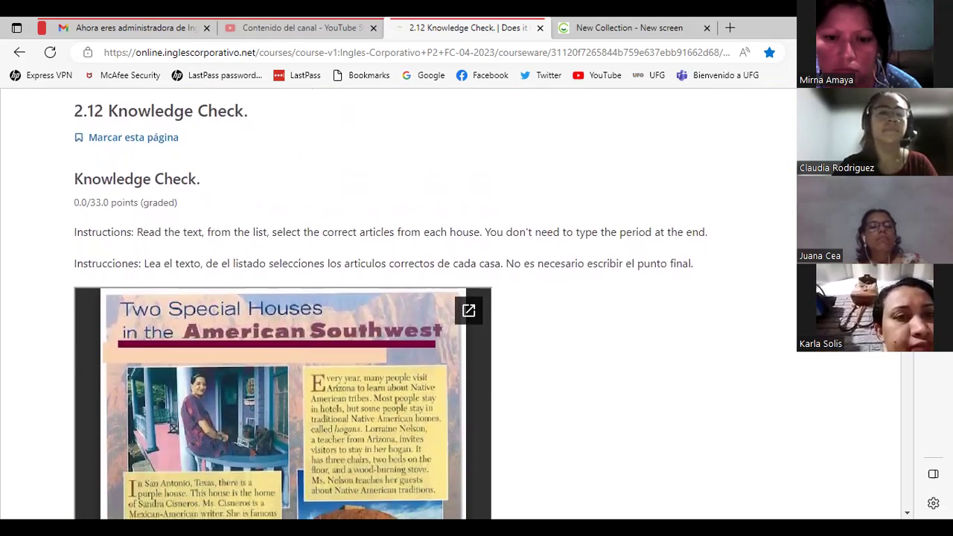
scroll(400, 303, "down", 2)
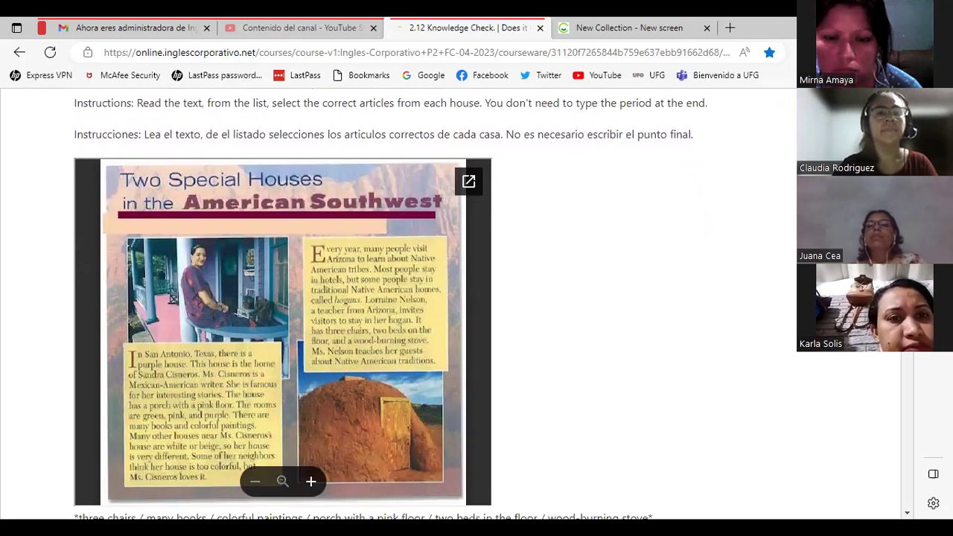
scroll(399, 303, "down", 3)
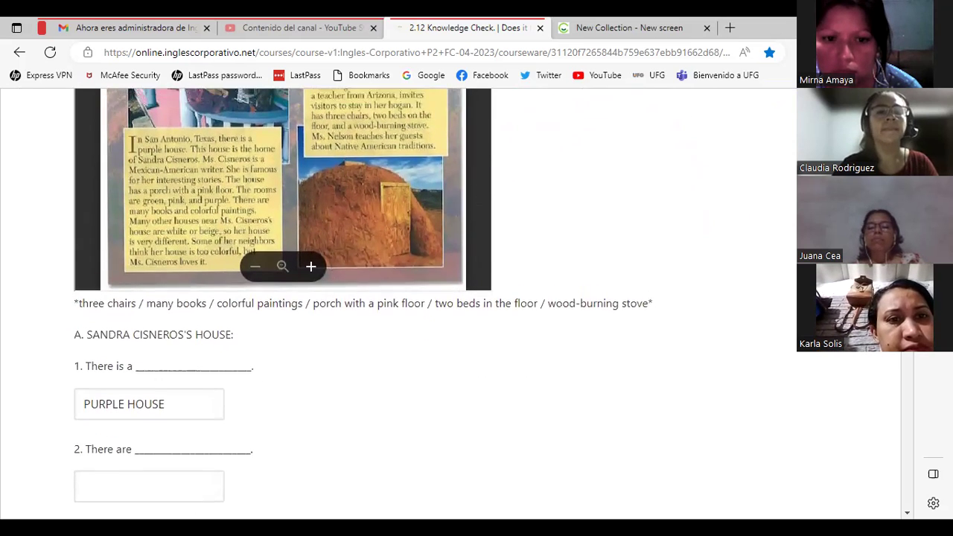
scroll(314, 390, "up", 1)
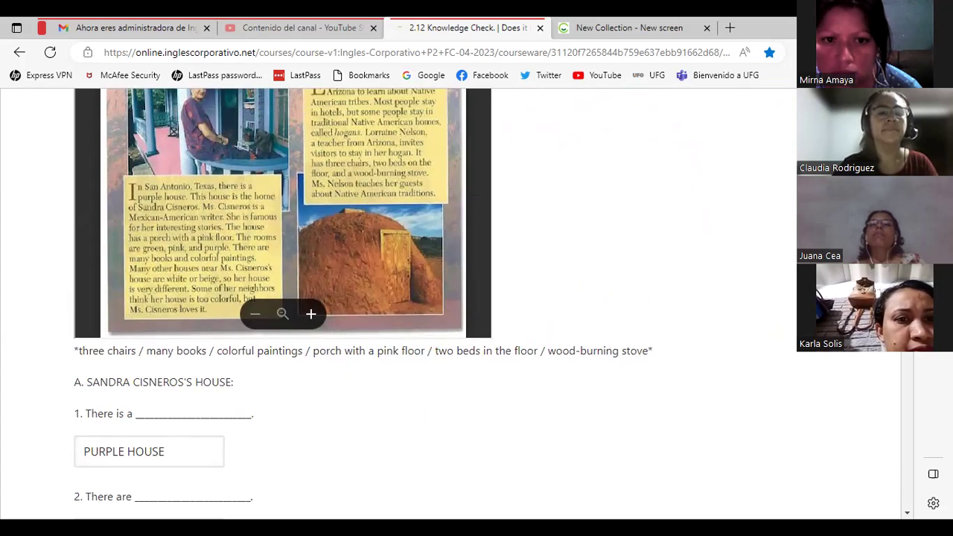
scroll(362, 304, "down", 1)
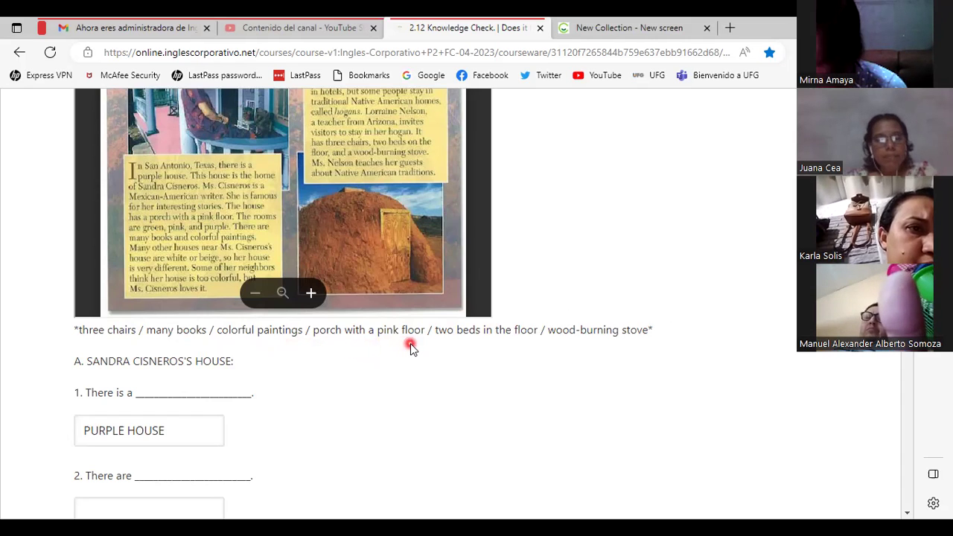
left_click(143, 432)
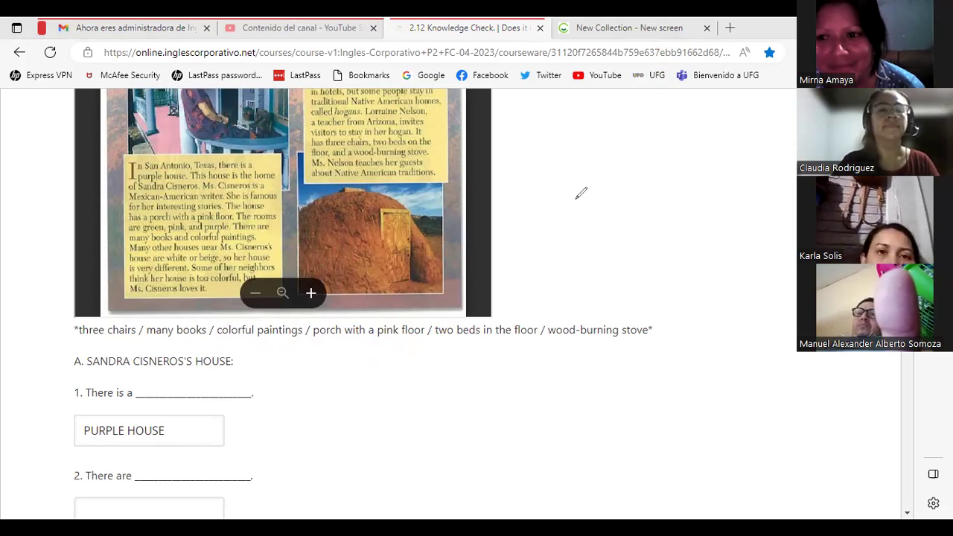
Step: Replace question 1's PURPLE HOUSE answer with PORCH WITH A PINK FLOOR
left_click(173, 418)
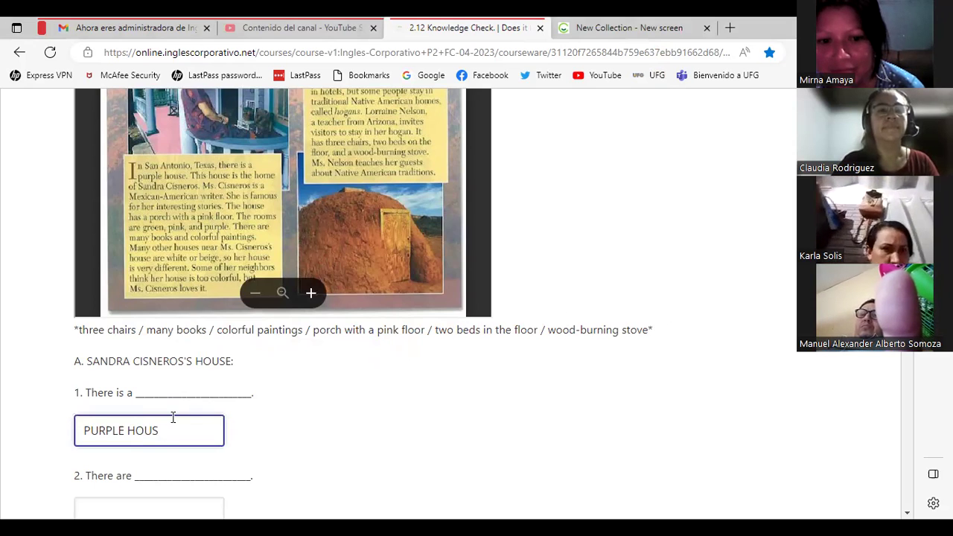
key("BackSpace")
key("BackSpace")
key("BackSpace")
key("BackSpace")
key("BackSpace")
key("BackSpace")
key("BackSpace")
key("BackSpace")
key("BackSpace")
key("BackSpace")
key("BackSpace")
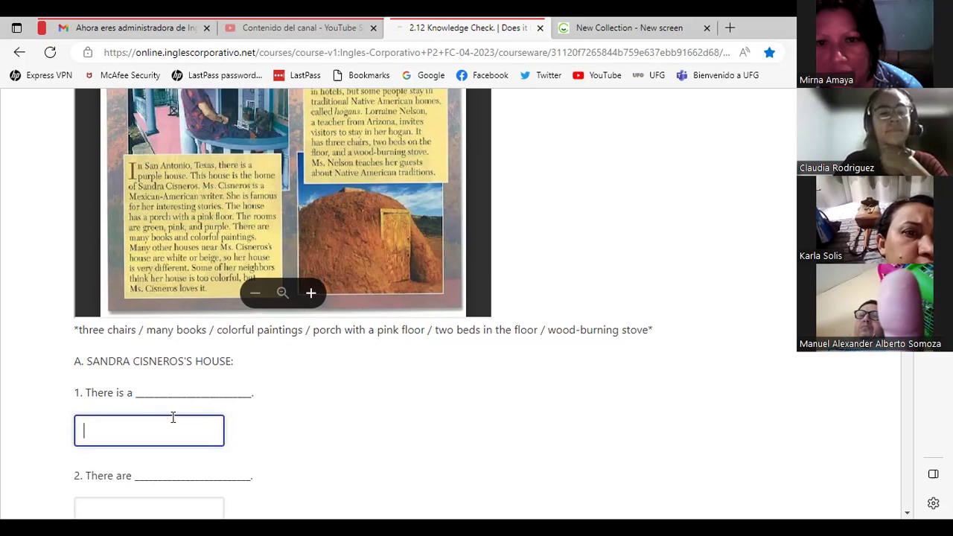
type("PORCH ")
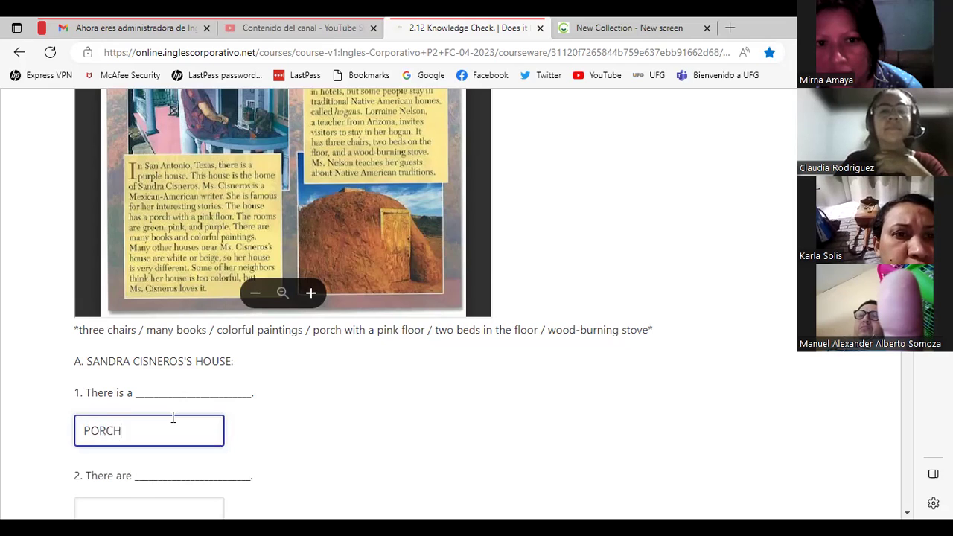
type("WITH A ")
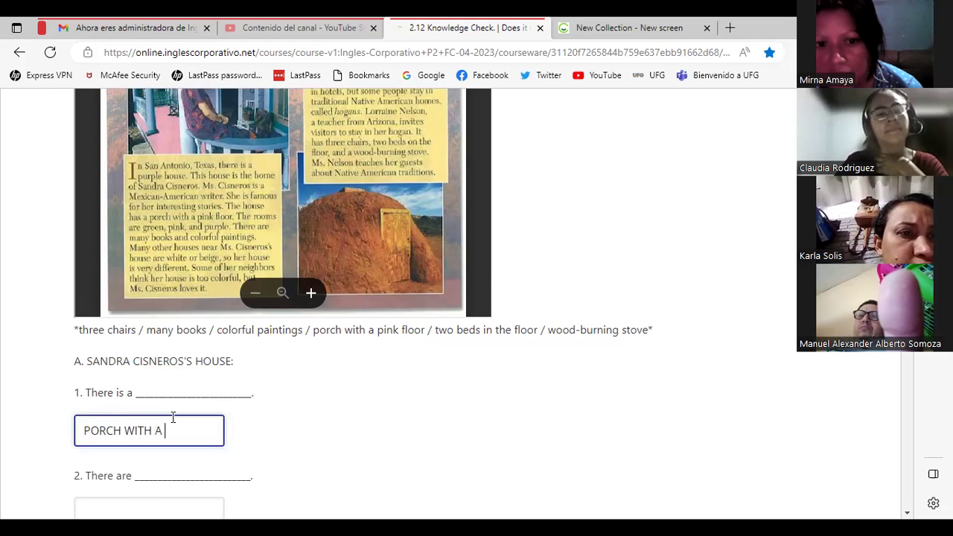
type("PINK FLOOR")
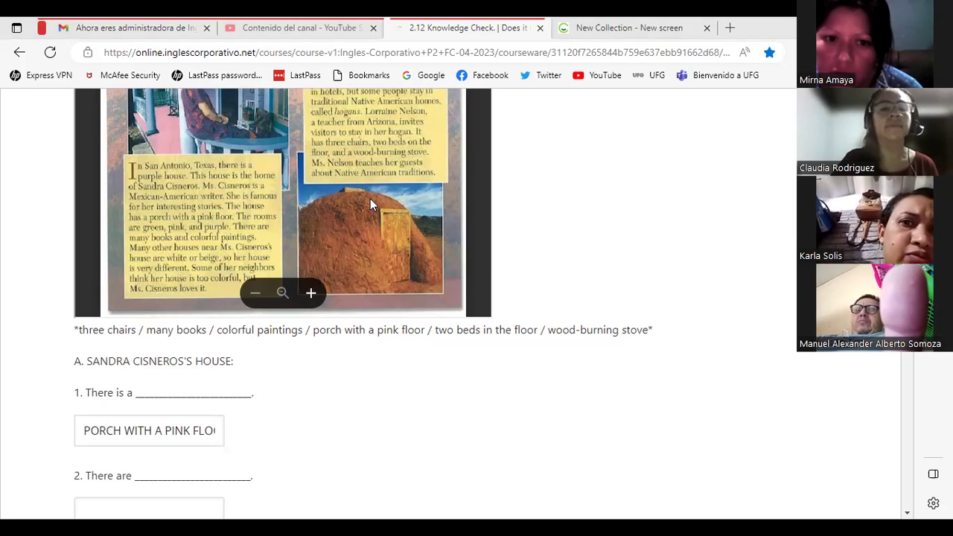
Step: Enter COLORFUL PAINTINGS as the second Sandra Cisneros answer
left_click(149, 431)
scroll(446, 298, "down", 1)
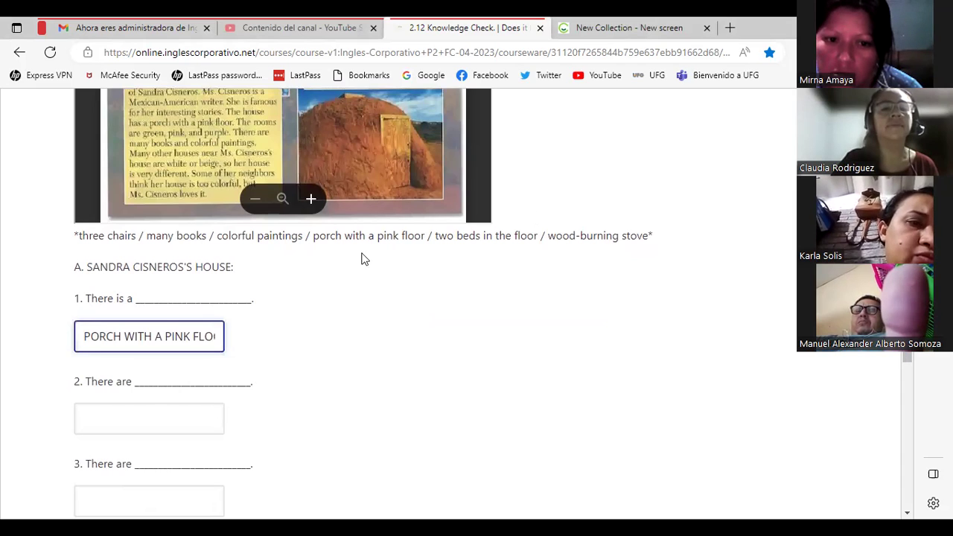
left_click(152, 383)
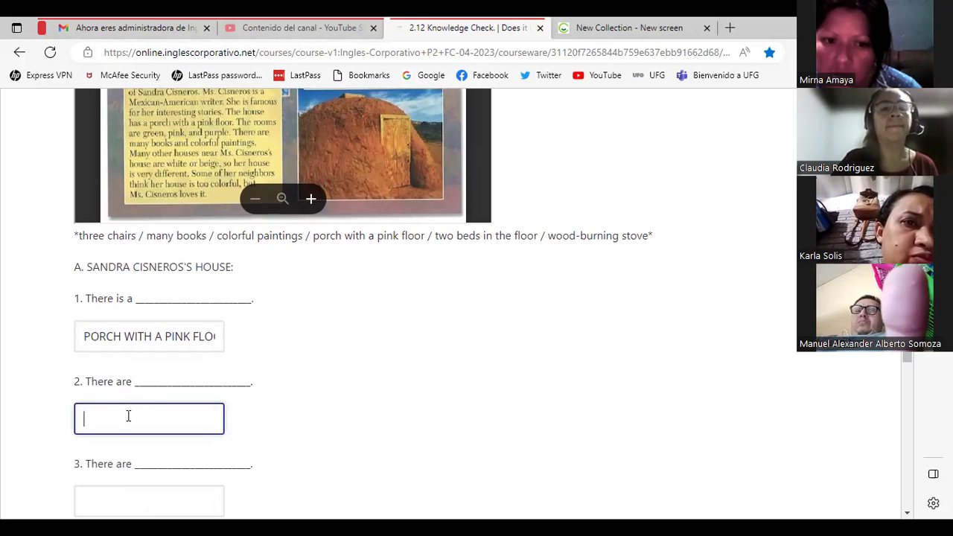
type("COLORF")
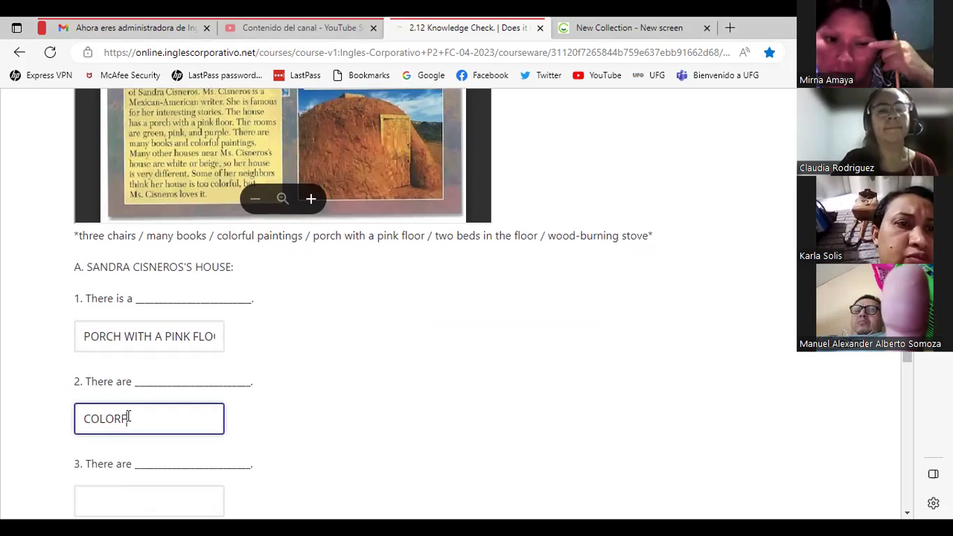
type("UL PA")
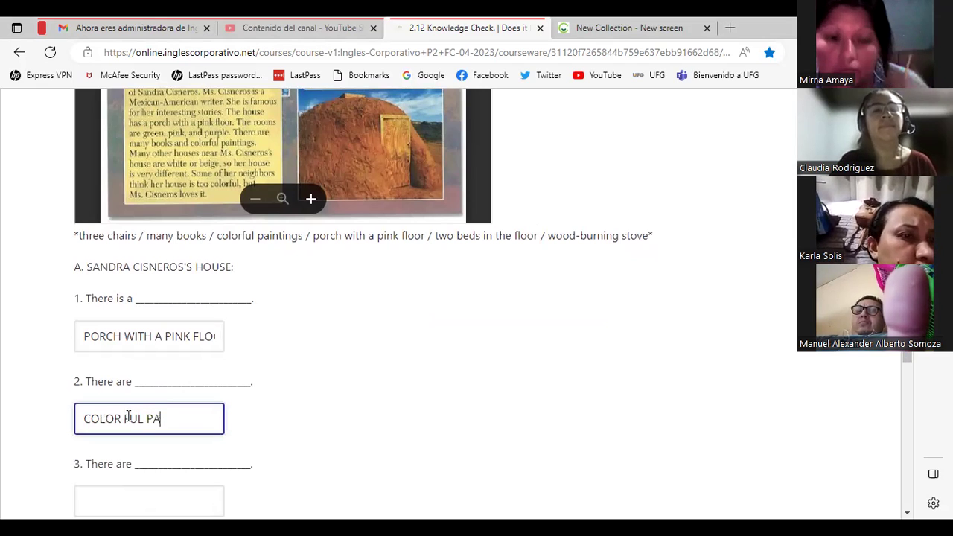
type("INTINGS")
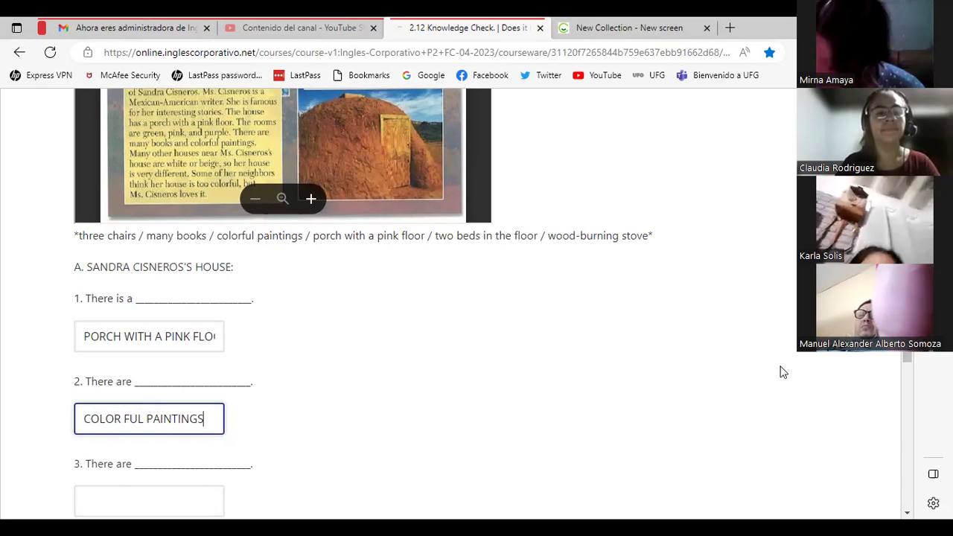
Step: Enter MANY BOOKS as the third Sandra Cisneros answer
scroll(908, 356, "down", 2)
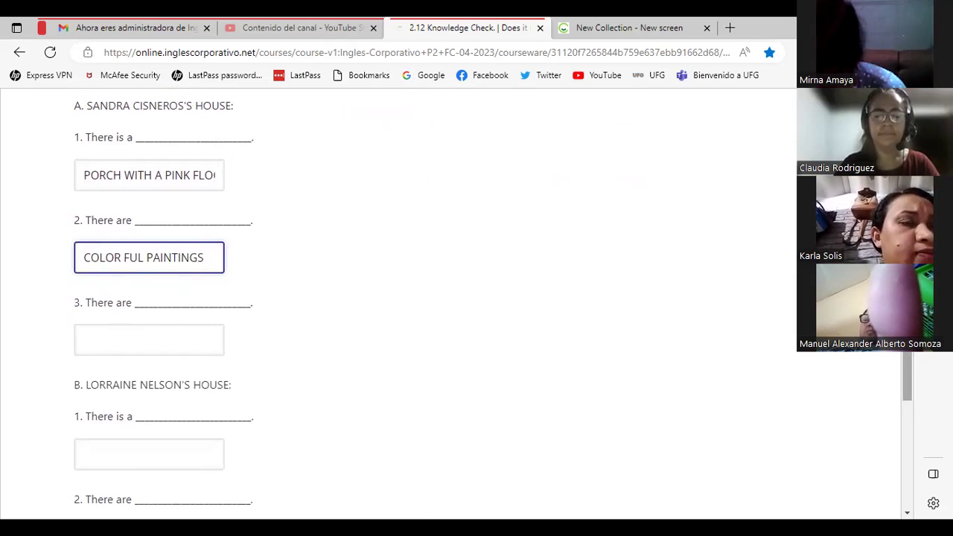
scroll(909, 356, "up", 2)
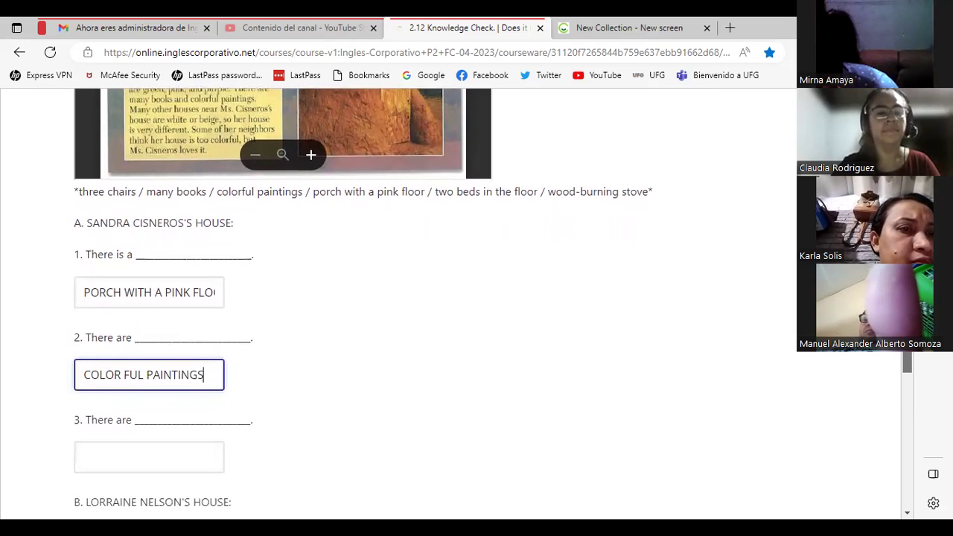
scroll(139, 286, "down", 3)
left_click(140, 288)
type("MANY ")
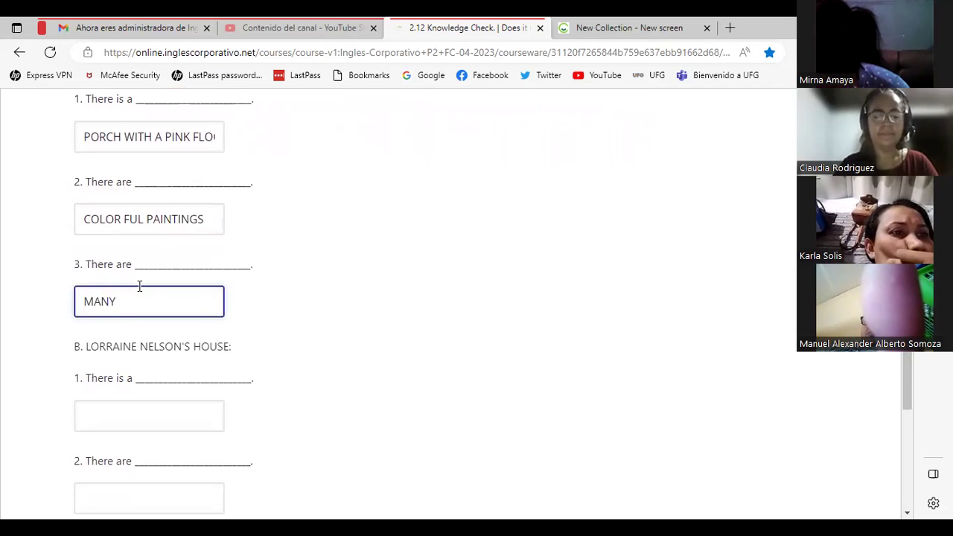
type("BOOKS")
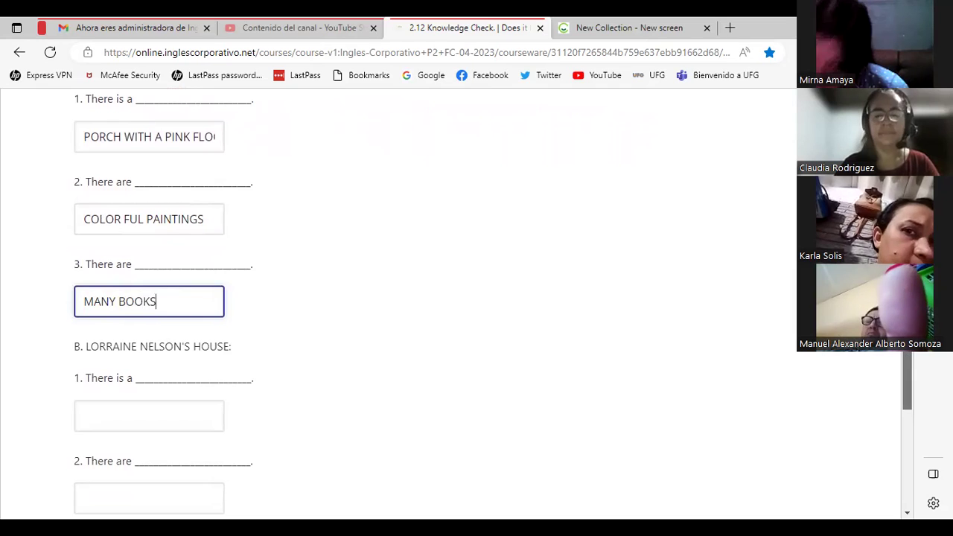
scroll(907, 358, "down", 2)
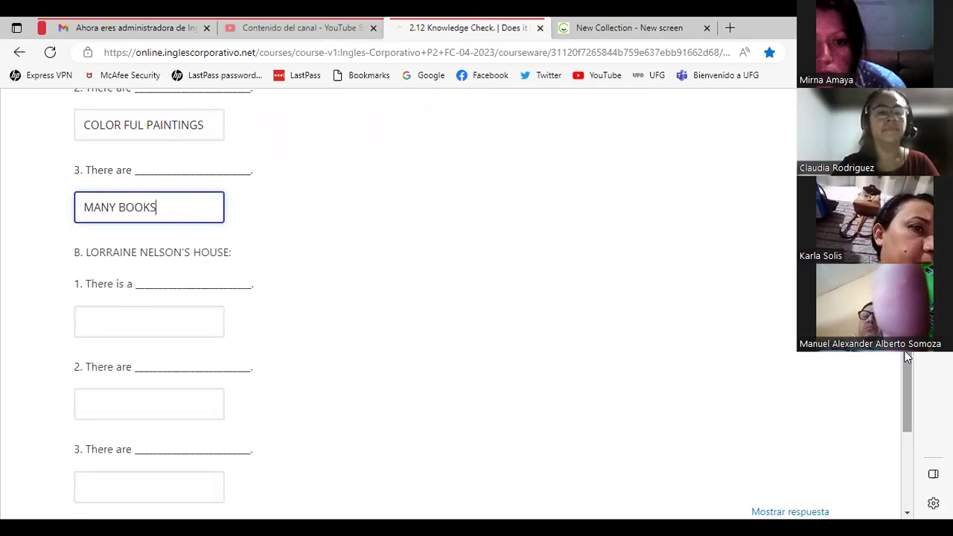
Step: Select 'wood-burning stove' in the word list
left_click_drag(907, 358, 907, 230)
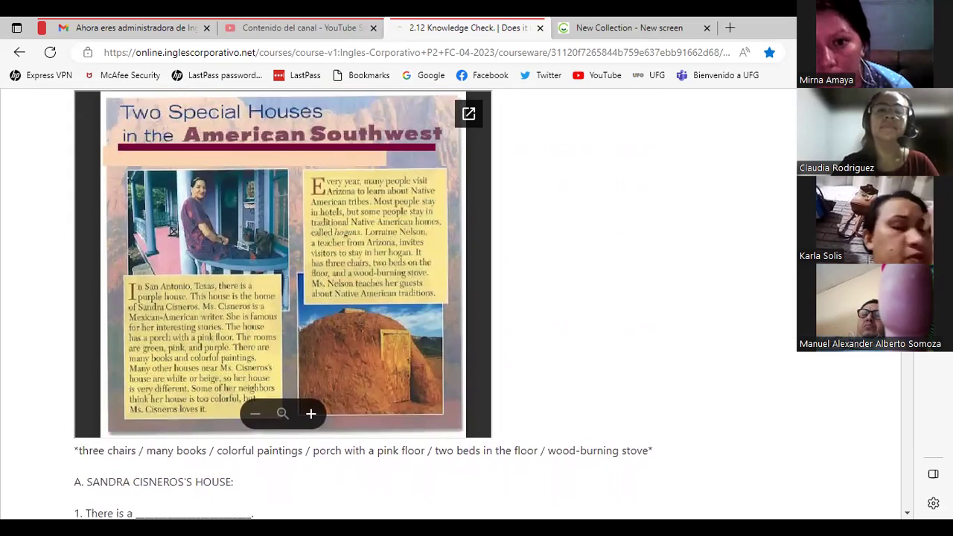
scroll(362, 298, "up", 1)
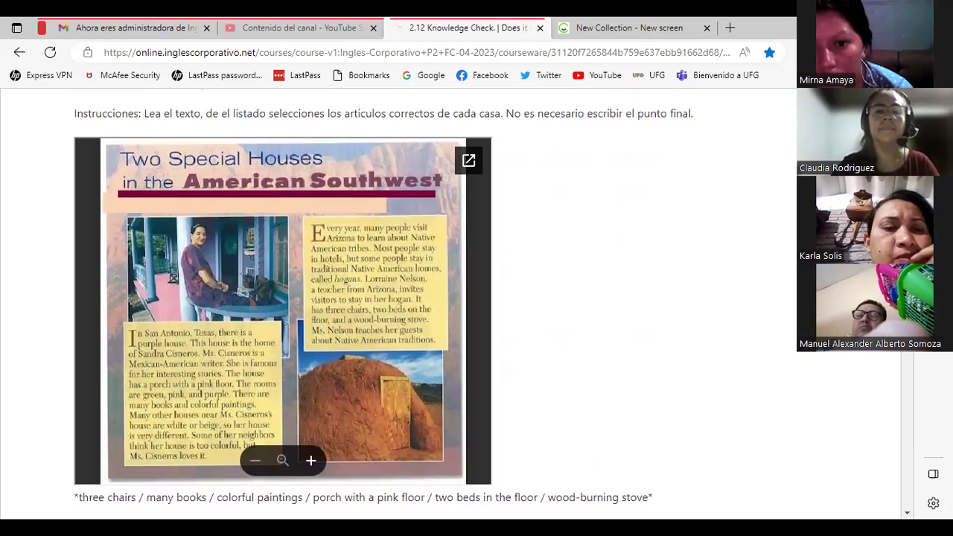
scroll(363, 298, "down", 4)
scroll(363, 297, "down", 3)
scroll(363, 298, "up", 1)
scroll(363, 298, "down", 1)
scroll(363, 297, "down", 1)
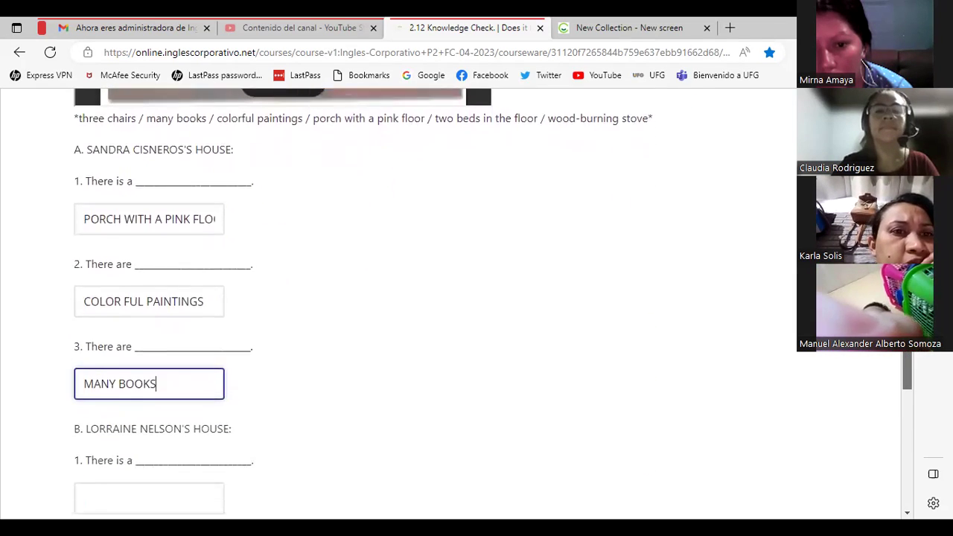
scroll(363, 297, "up", 4)
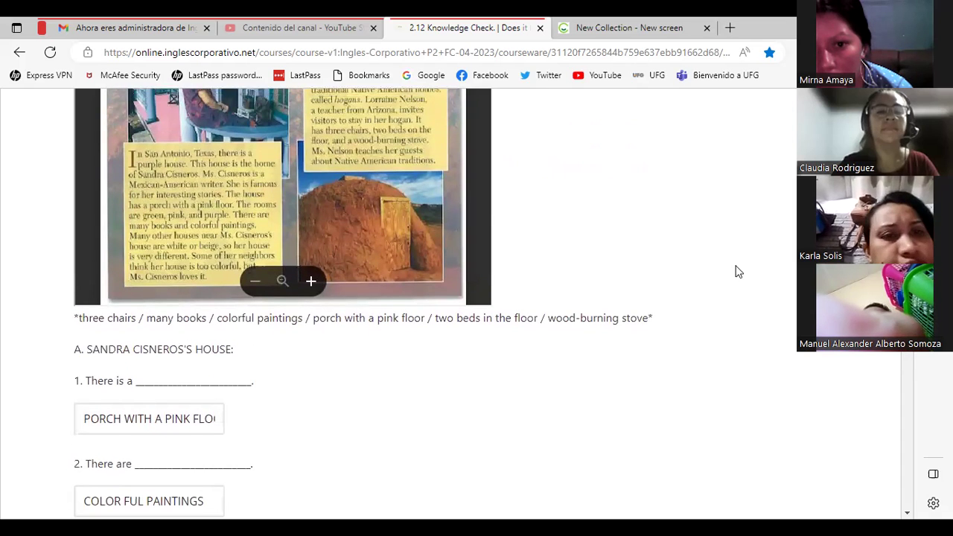
left_click_drag(546, 317, 648, 320)
key("ctrl+c")
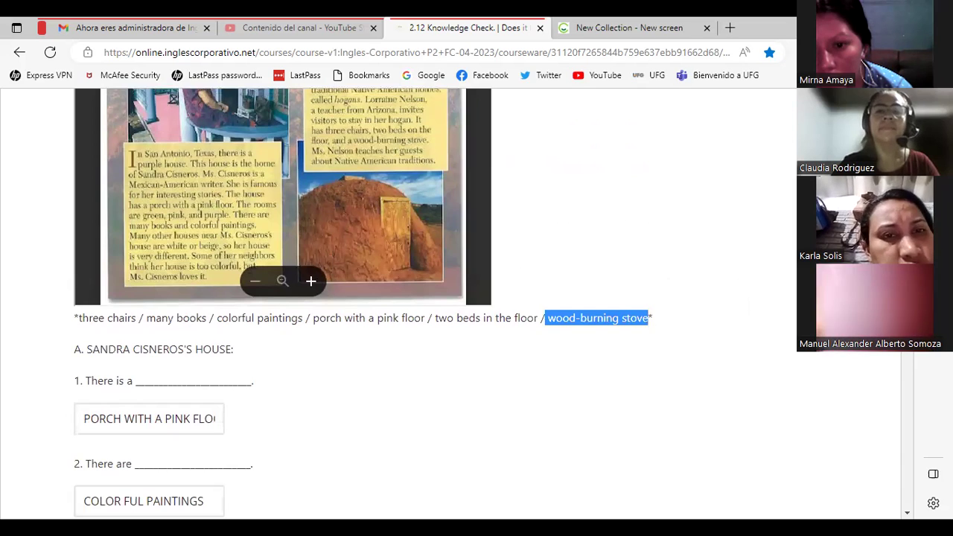
scroll(880, 362, "down", 4)
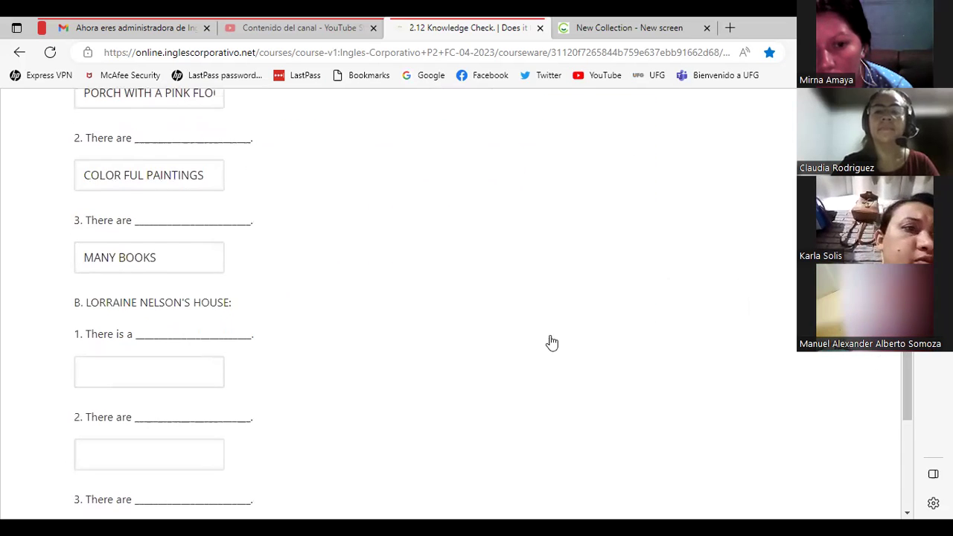
left_click(190, 369)
key("ctrl+v")
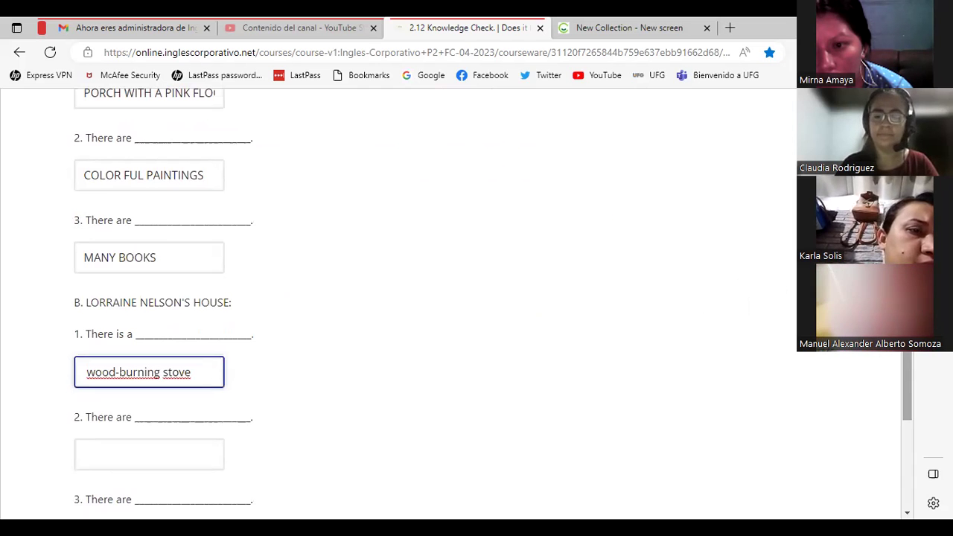
scroll(493, 301, "up", 4)
scroll(450, 300, "up", 1)
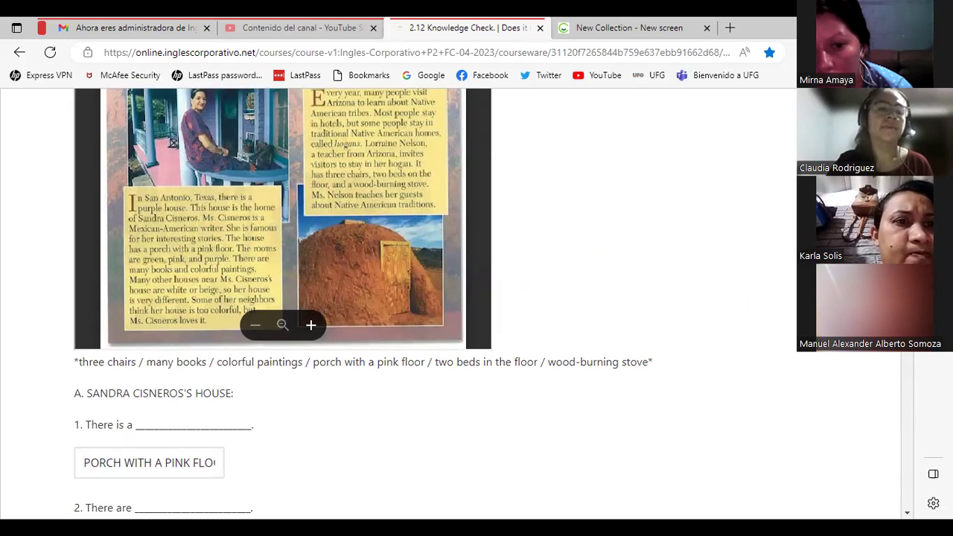
scroll(362, 303, "up", 2)
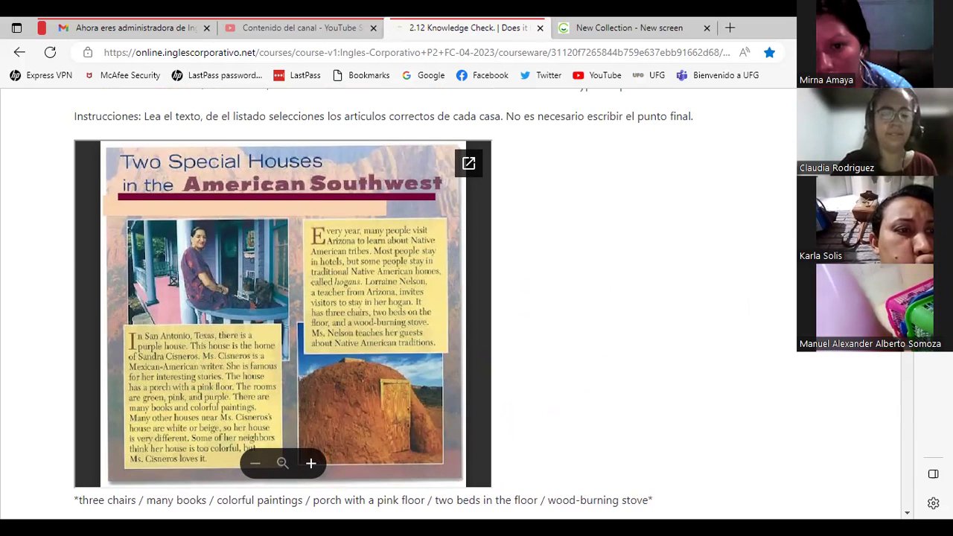
scroll(417, 305, "down", 1)
scroll(887, 381, "down", 8)
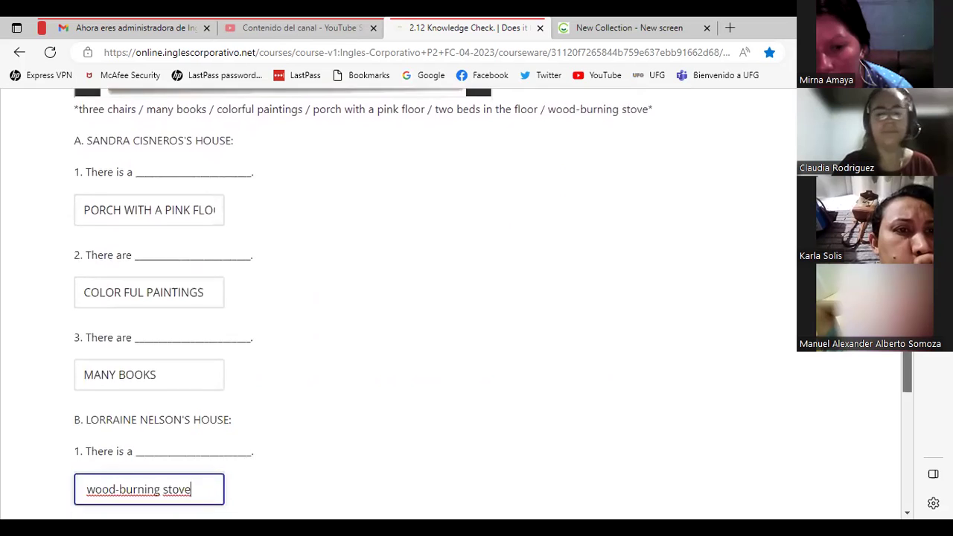
scroll(886, 381, "down", 1)
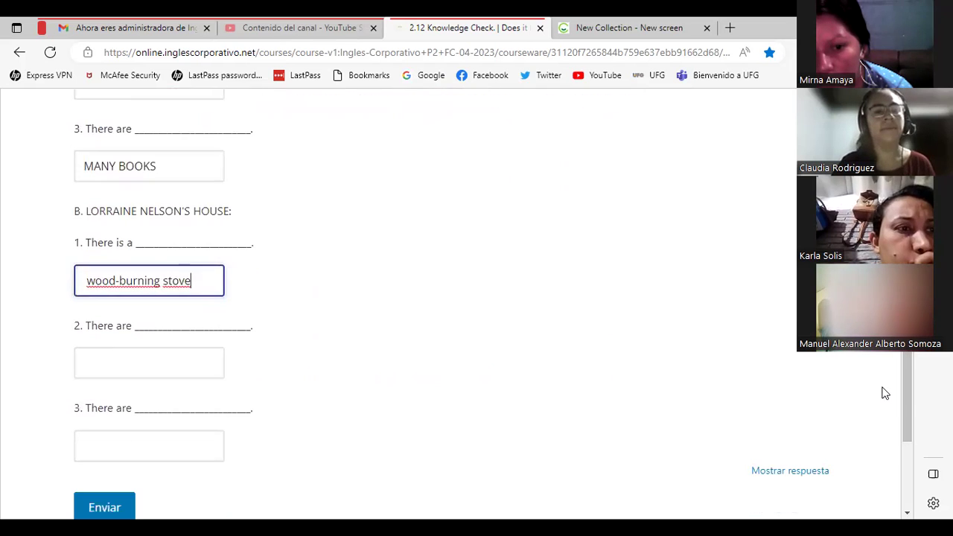
left_click(162, 364)
type("THREE CHAIRS")
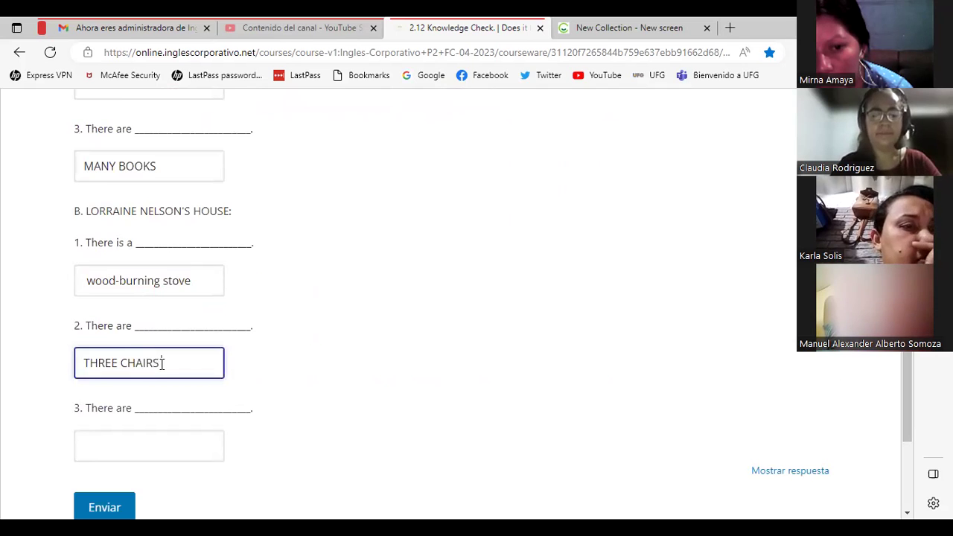
left_click(149, 450)
type("TWO BEED")
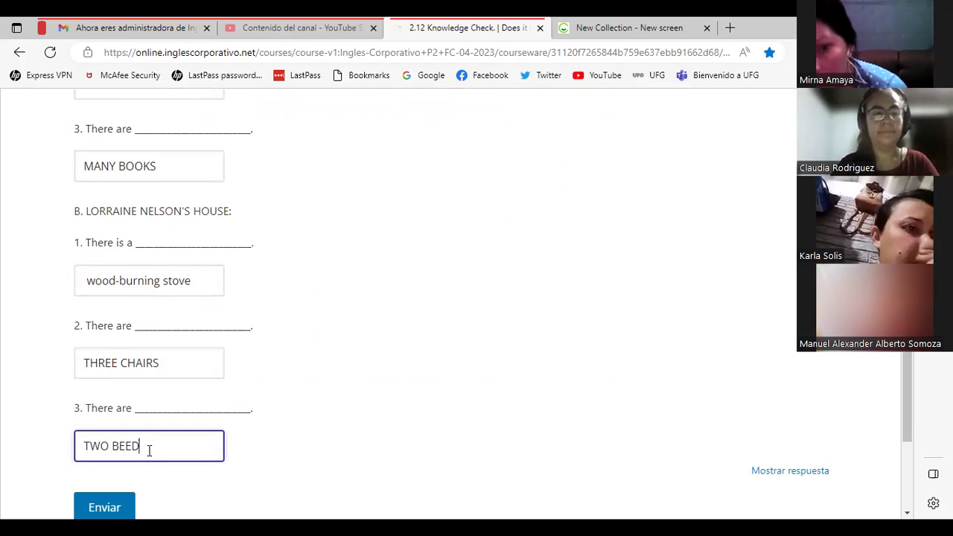
type("S")
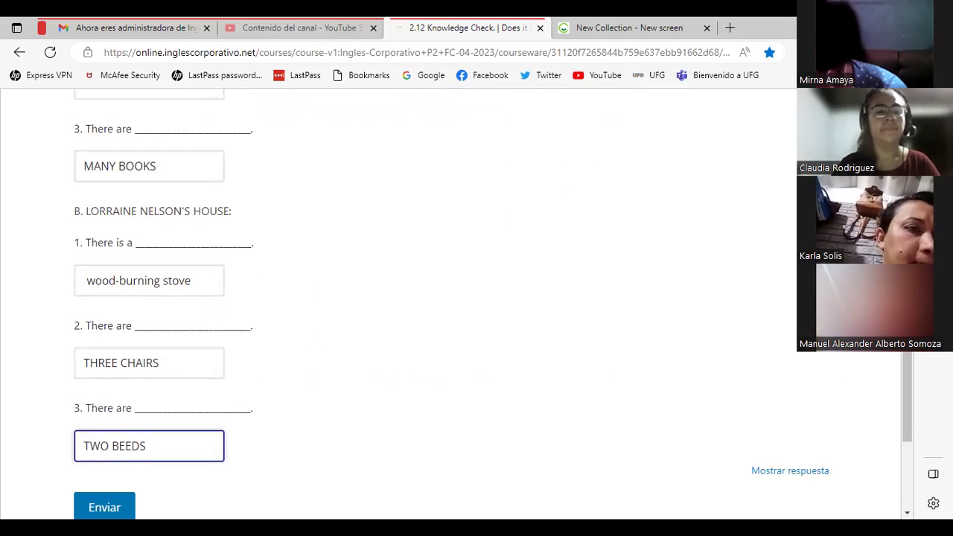
Step: Submit with Enviar and review the 22/33 grading, finding COLOR FUL PAINTINGS marked wrong
key("Tab")
key("Return")
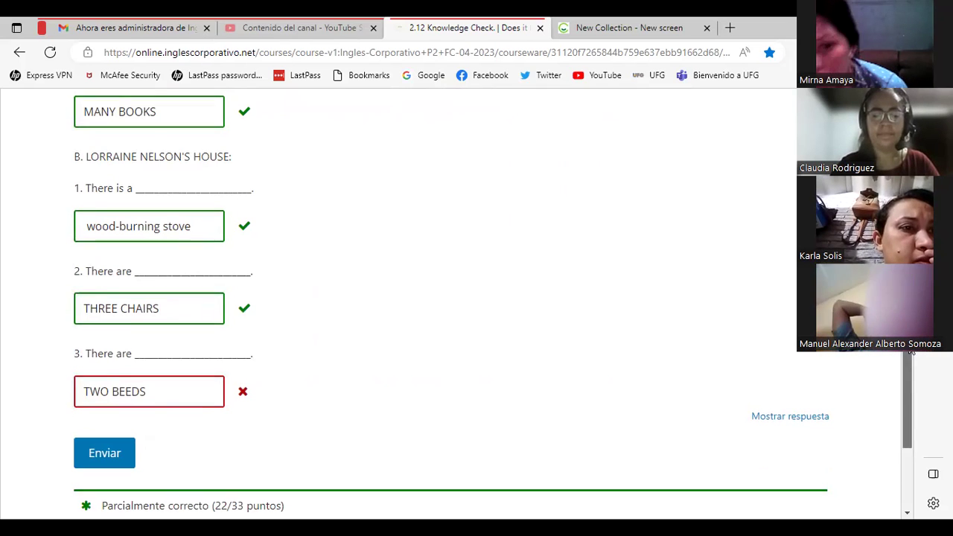
left_click_drag(908, 353, 909, 274)
mouse_move(907, 348)
left_mouse_down()
mouse_move(907, 315)
mouse_move(907, 378)
left_mouse_up()
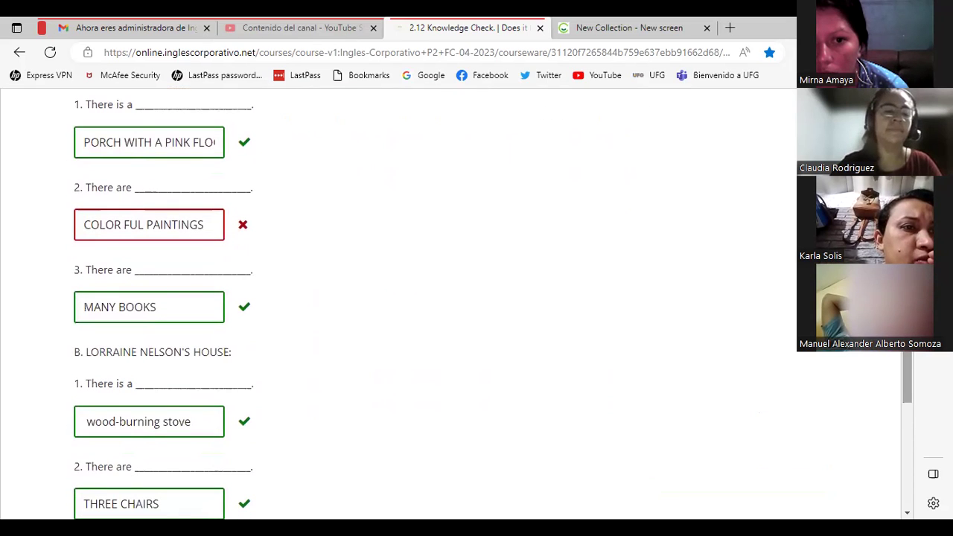
scroll(383, 304, "up", 6)
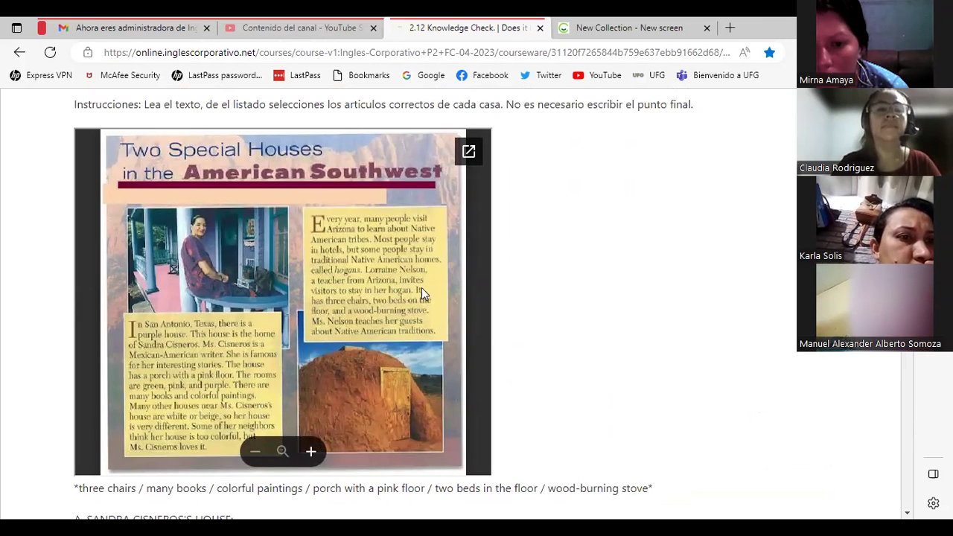
scroll(892, 355, "down", 5)
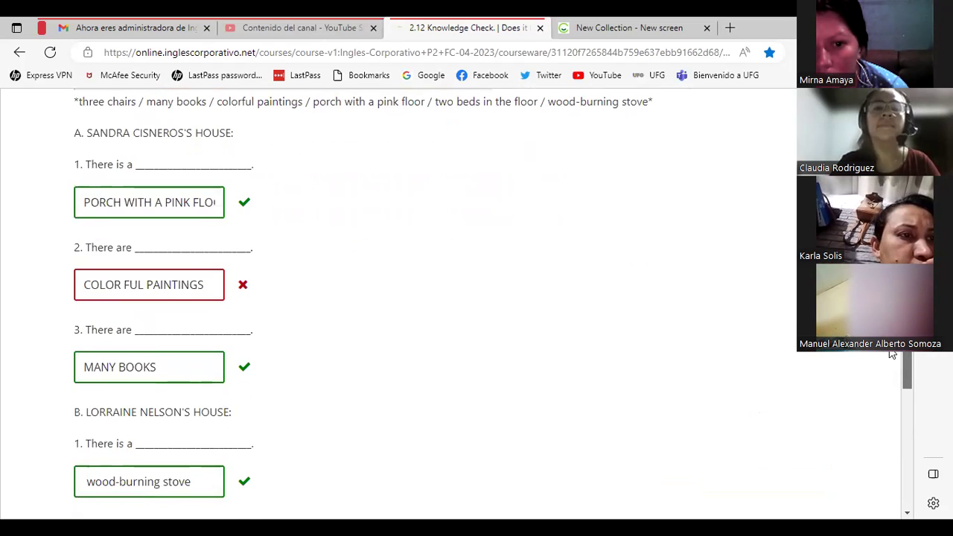
scroll(890, 357, "down", 2)
scroll(884, 376, "up", 3)
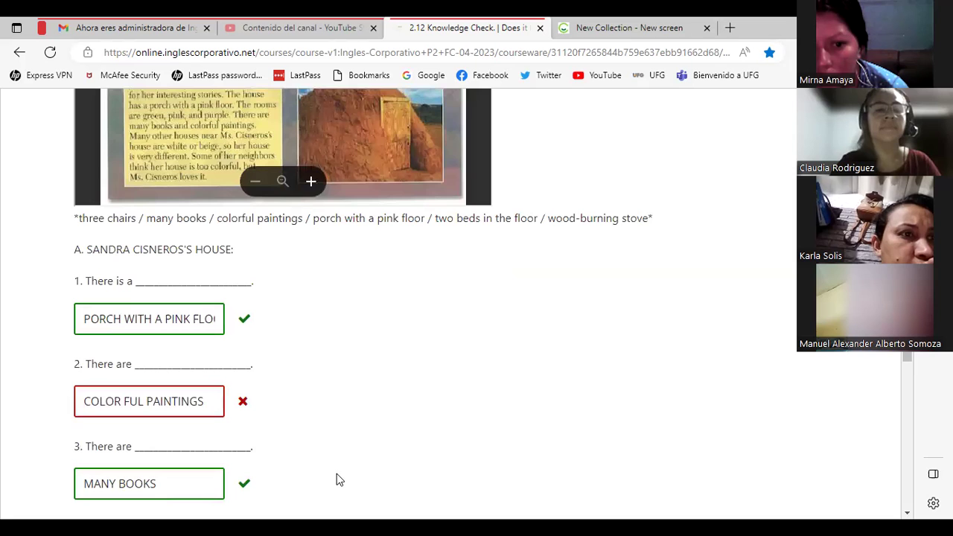
Step: Remove the stray space so the answer reads COLORFUL PAINTINGS
left_click(124, 398)
key("BackSpace")
scroll(910, 362, "down", 6)
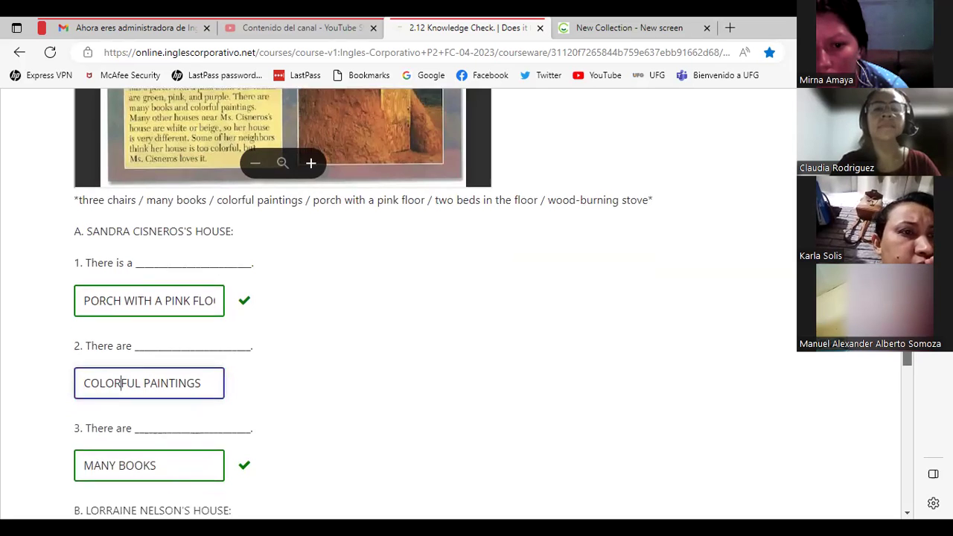
scroll(898, 423, "up", 6)
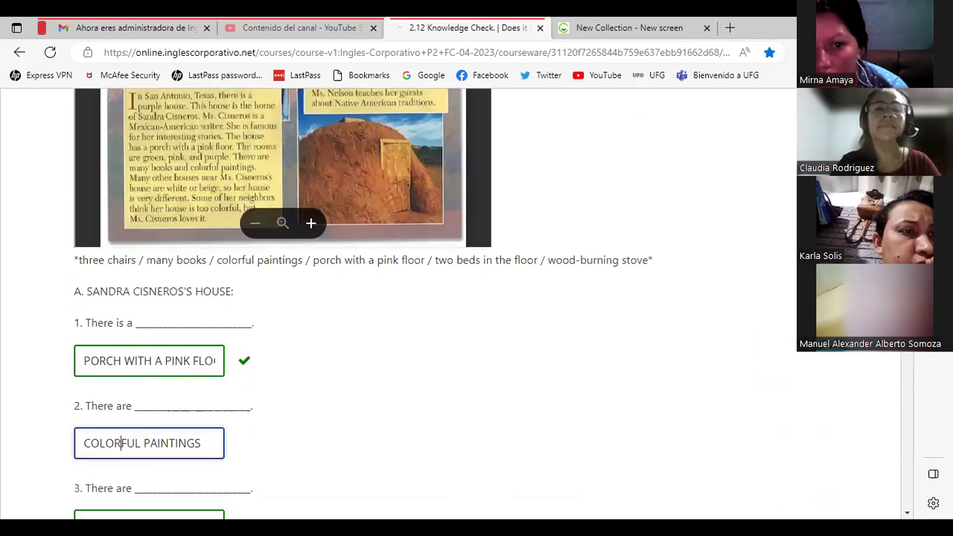
scroll(409, 298, "down", 1)
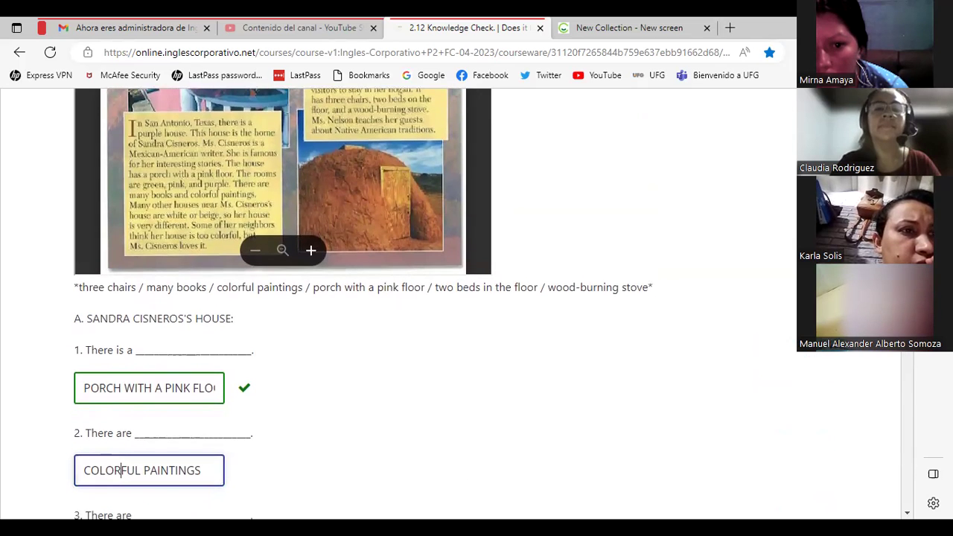
scroll(875, 372, "down", 6)
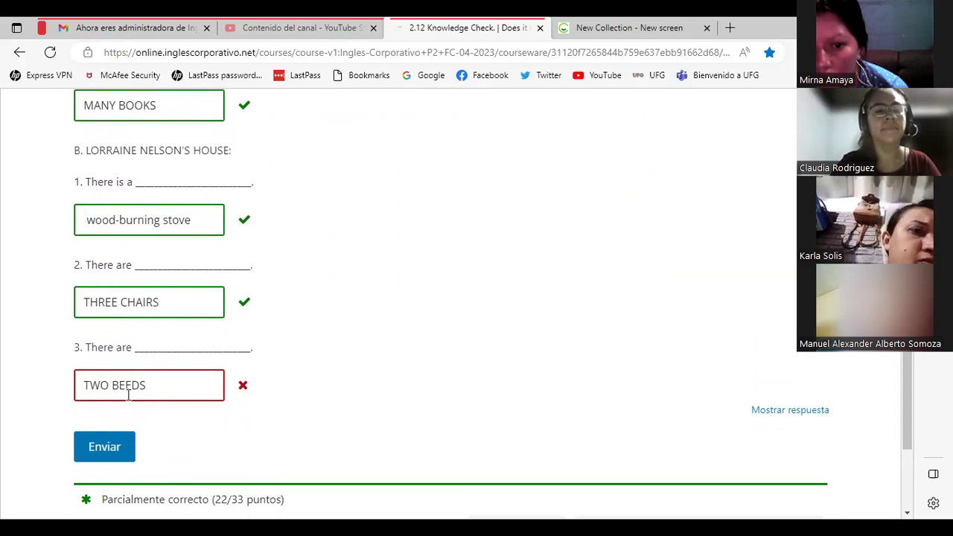
Step: Change TWO BEEDS to TWO BEDS IN THE FLOOR and resubmit, scoring 33/33
left_click(127, 387)
key("BackSpace")
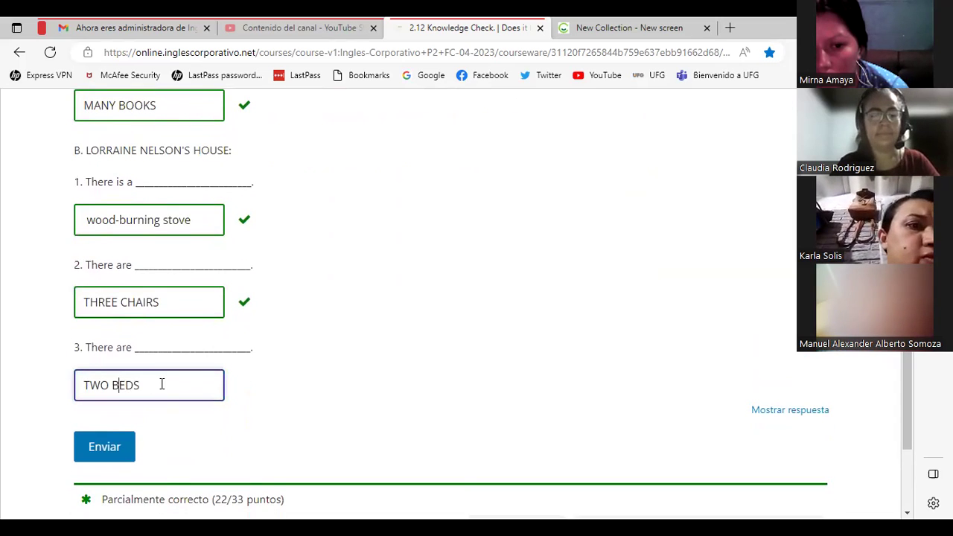
type("IN THE ")
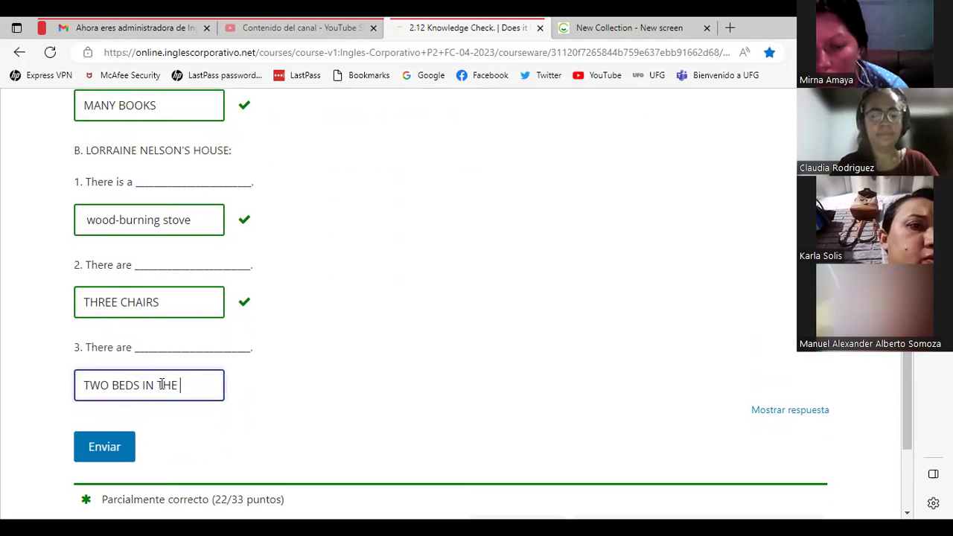
type("FLOOR")
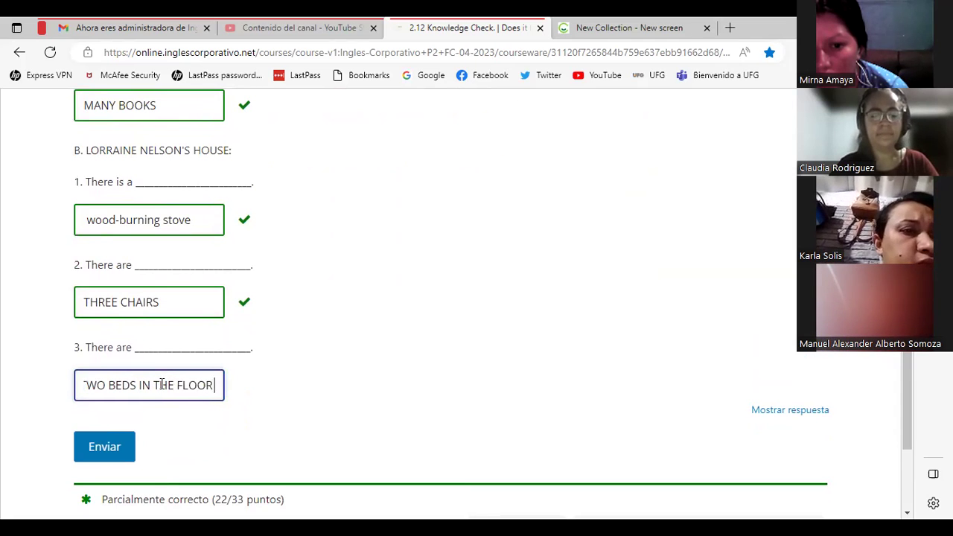
left_click(91, 452)
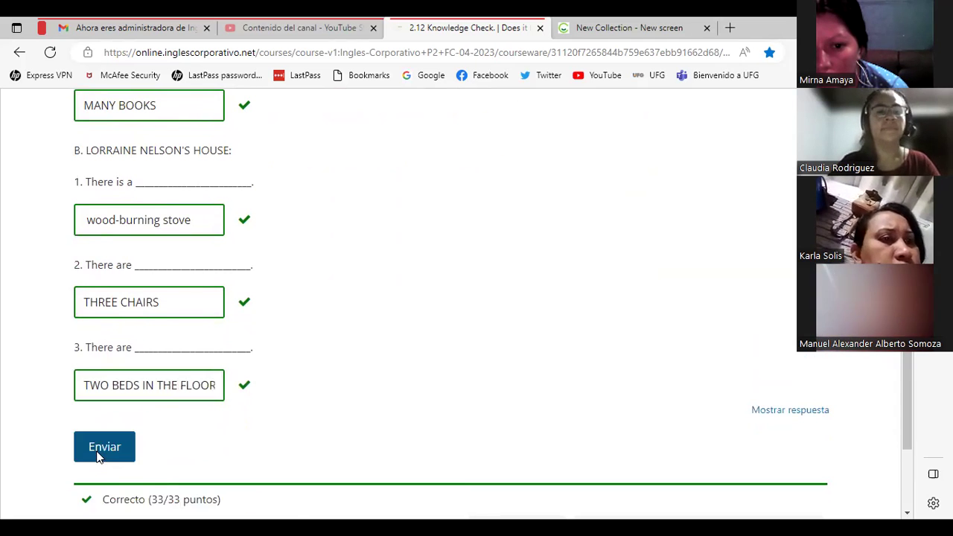
scroll(907, 357, "up", 3)
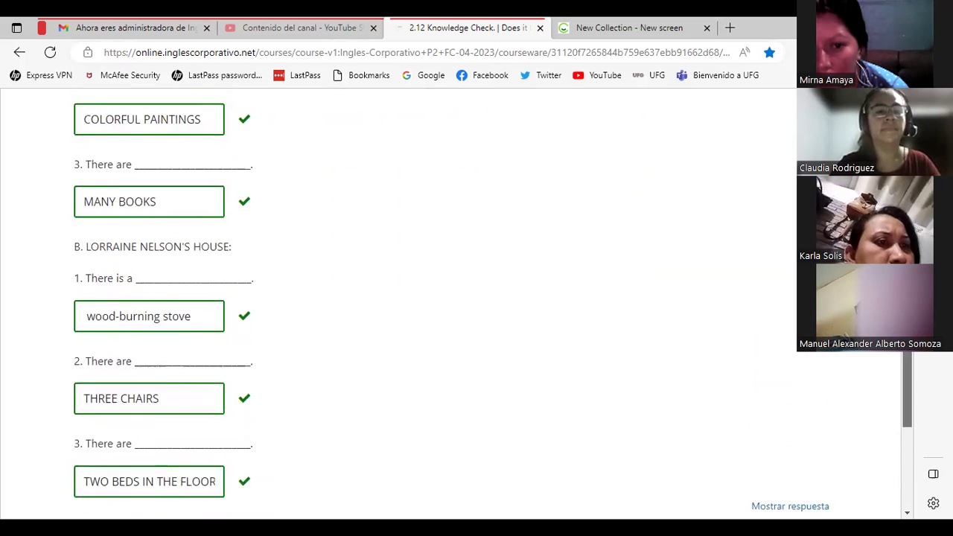
scroll(477, 304, "up", 3)
scroll(476, 304, "down", 5)
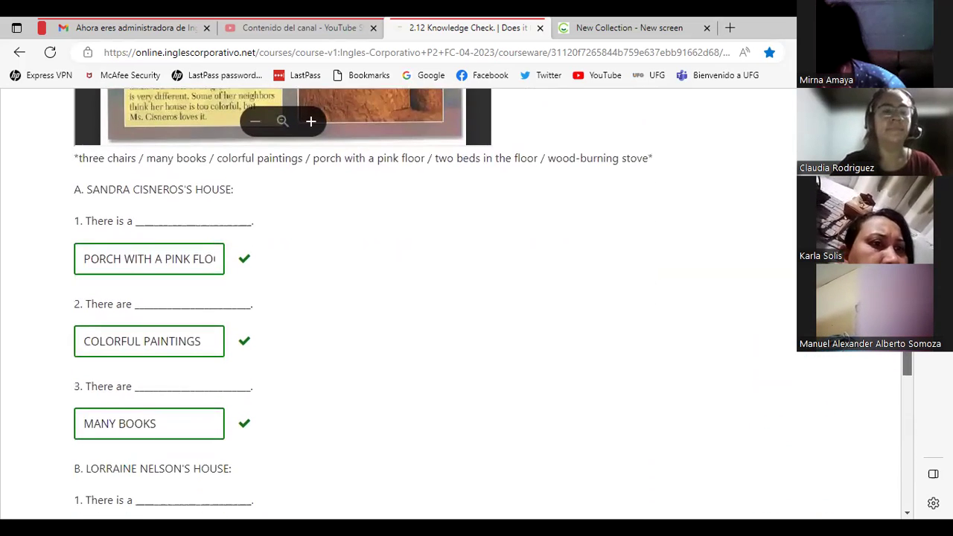
mouse_move(913, 352)
left_mouse_down()
mouse_move(915, 411)
mouse_move(908, 271)
left_mouse_up()
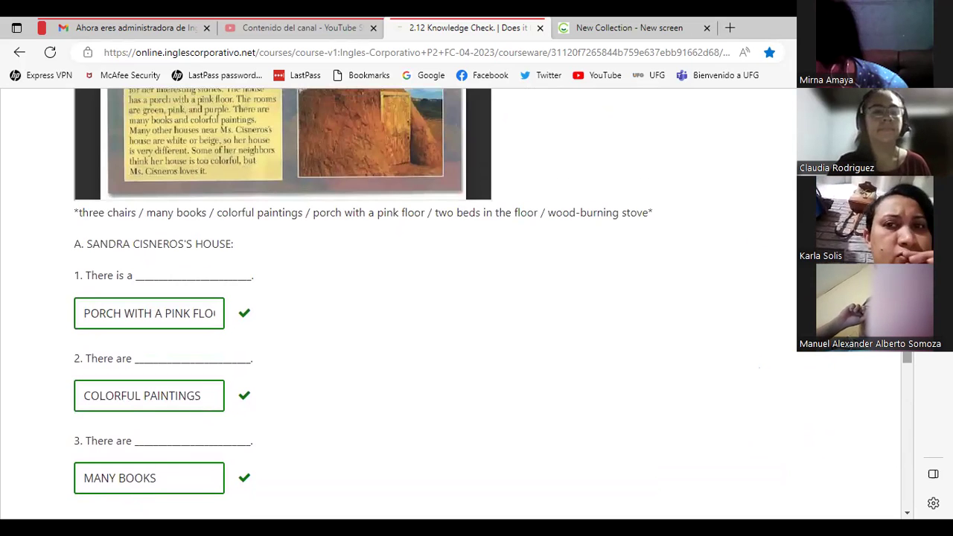
scroll(782, 203, "down", 1)
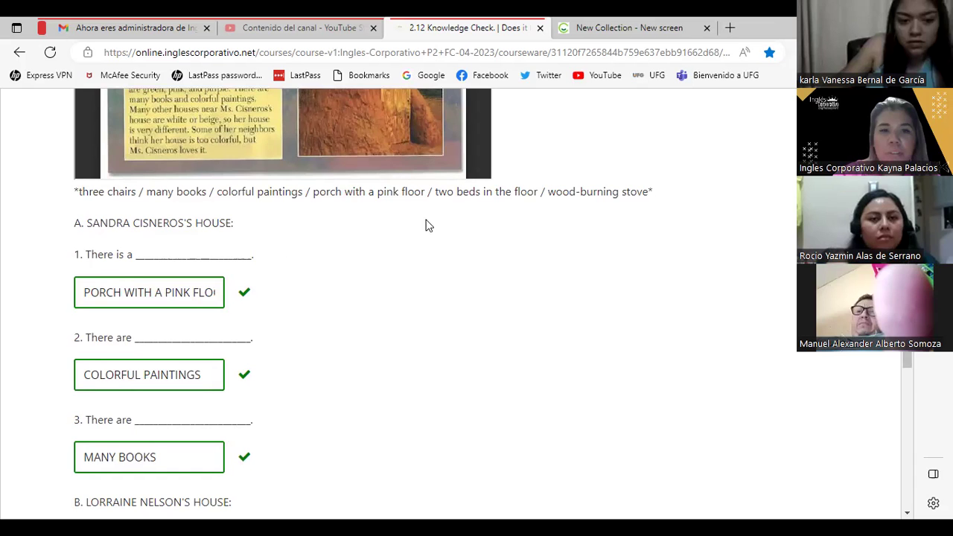
scroll(895, 421, "down", 7)
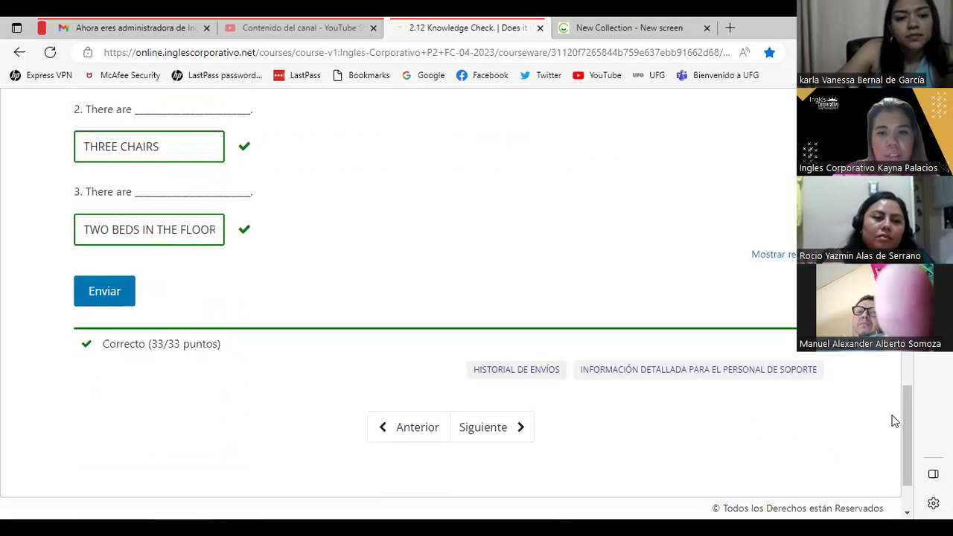
Step: Advance to Section 3's 3.0 Lesson Objective page on common jobs vocabulary
left_click(527, 422)
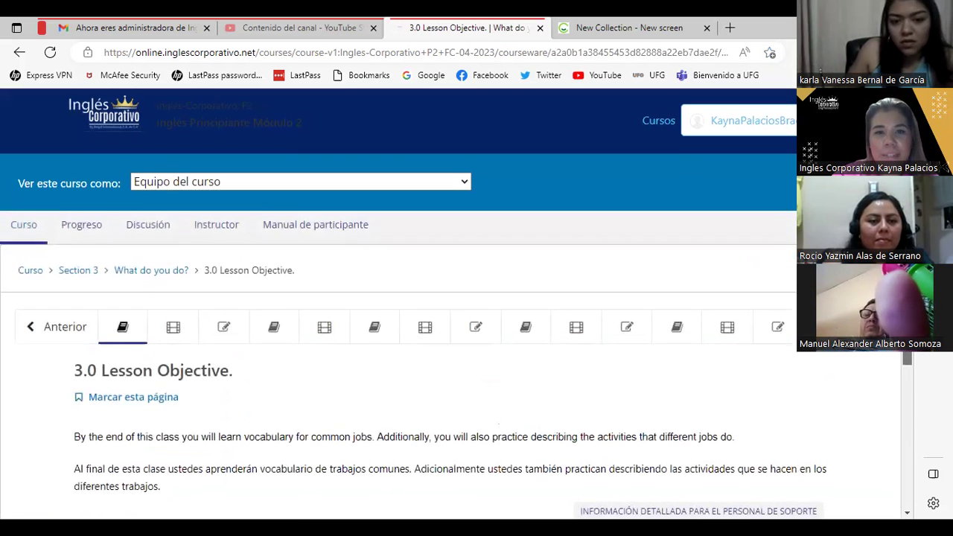
scroll(904, 351, "down", 3)
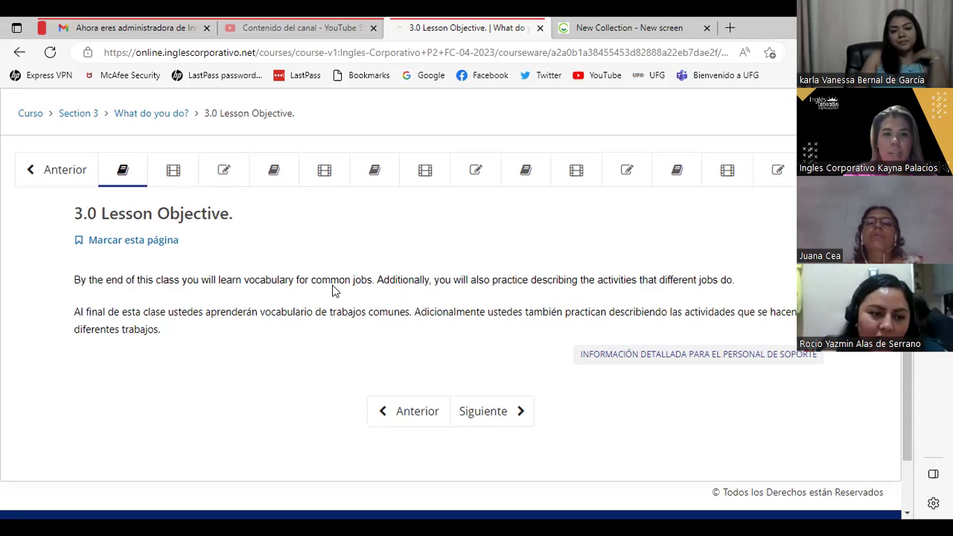
Step: Open unit 3.1 Jobs vocabulary & activities and start its Jobs & Vocabulary YouTube video
left_click(512, 414)
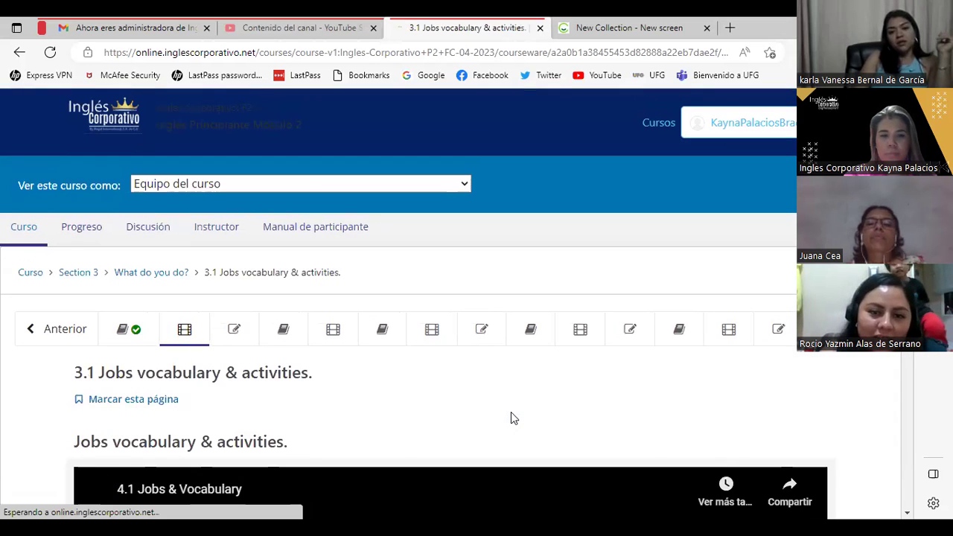
scroll(399, 305, "down", 3)
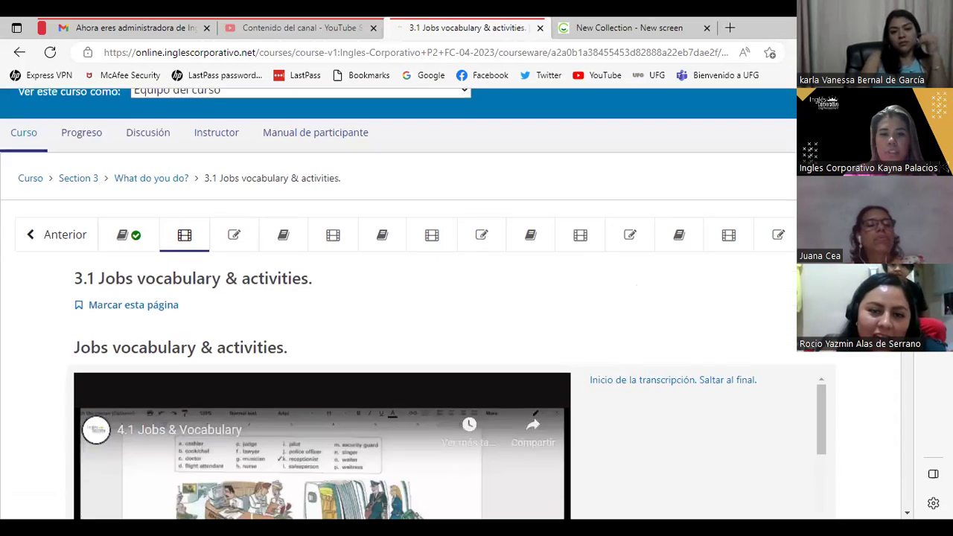
scroll(399, 305, "up", 1)
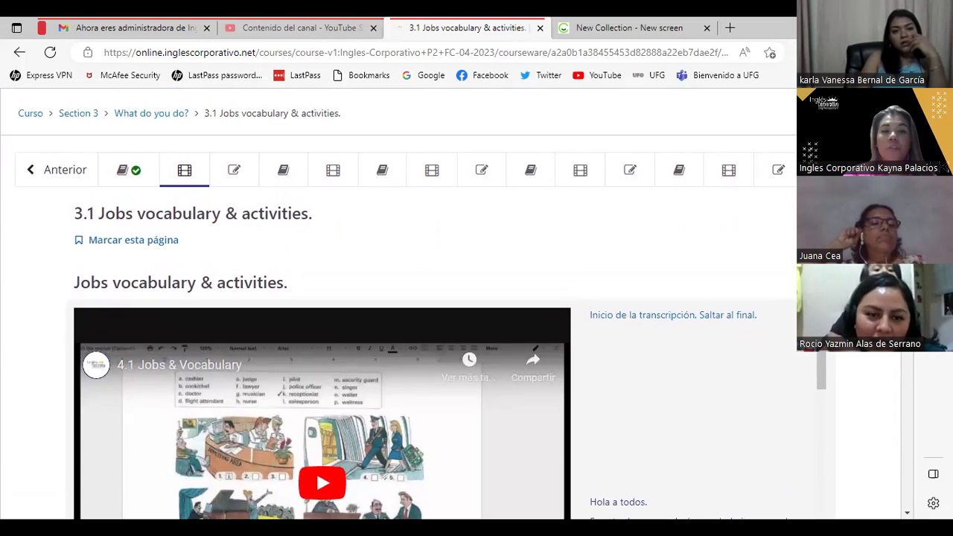
scroll(345, 374, "down", 2)
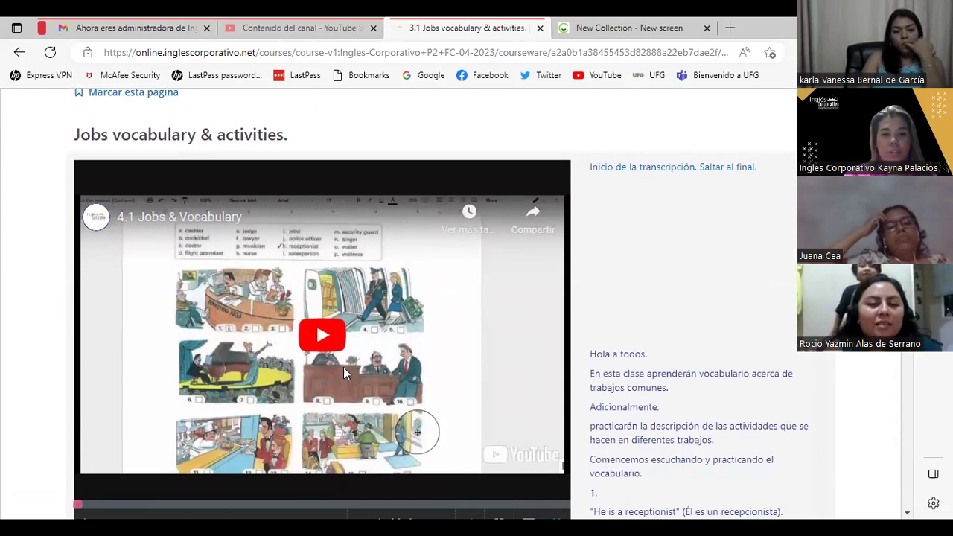
left_click(344, 370)
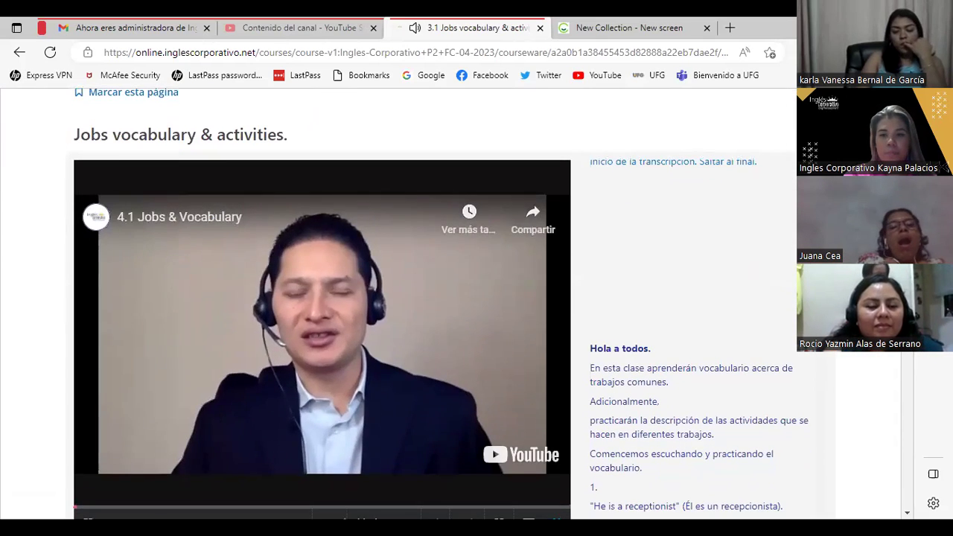
scroll(424, 421, "down", 1)
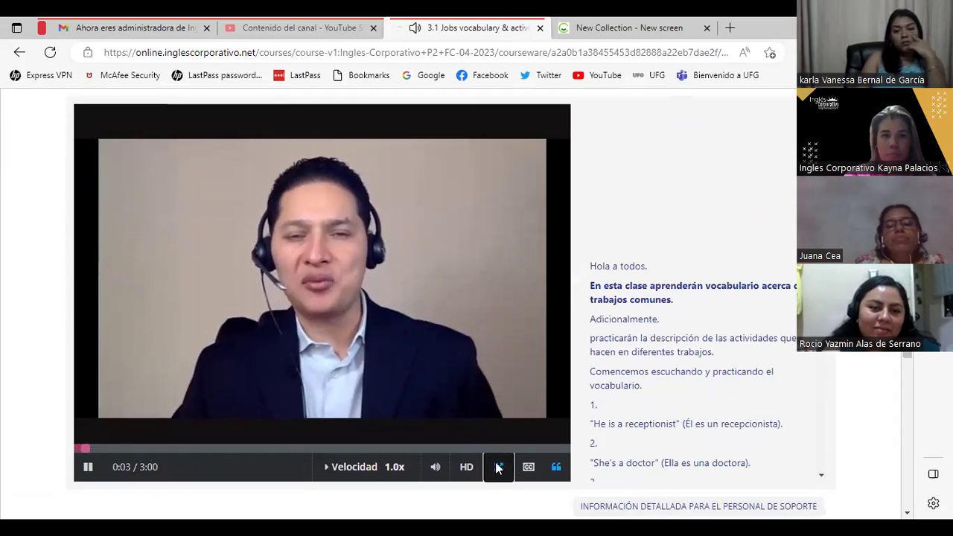
Step: Play the Jobs & Vocabulary video full screen, then pause it at 2:03 of 3:00
left_click(498, 466)
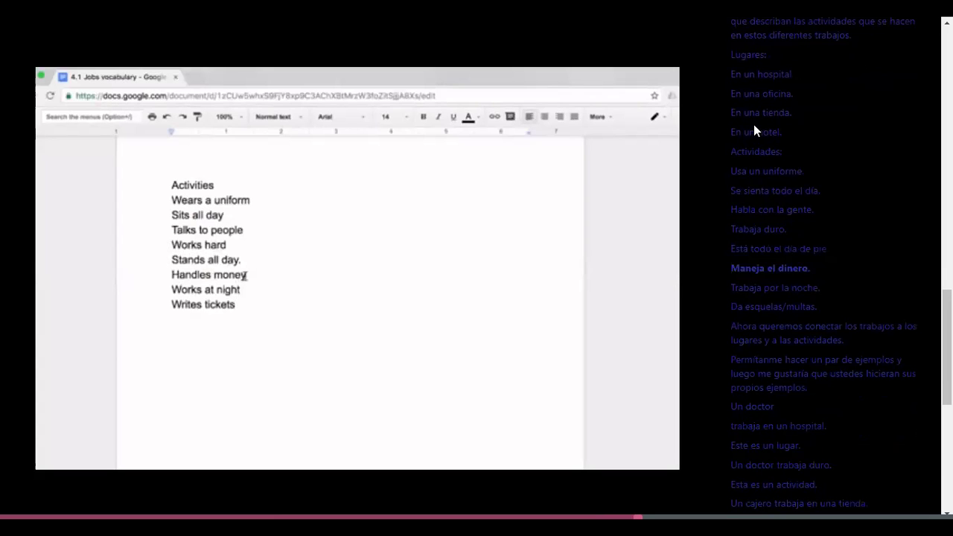
mouse_move(418, 334)
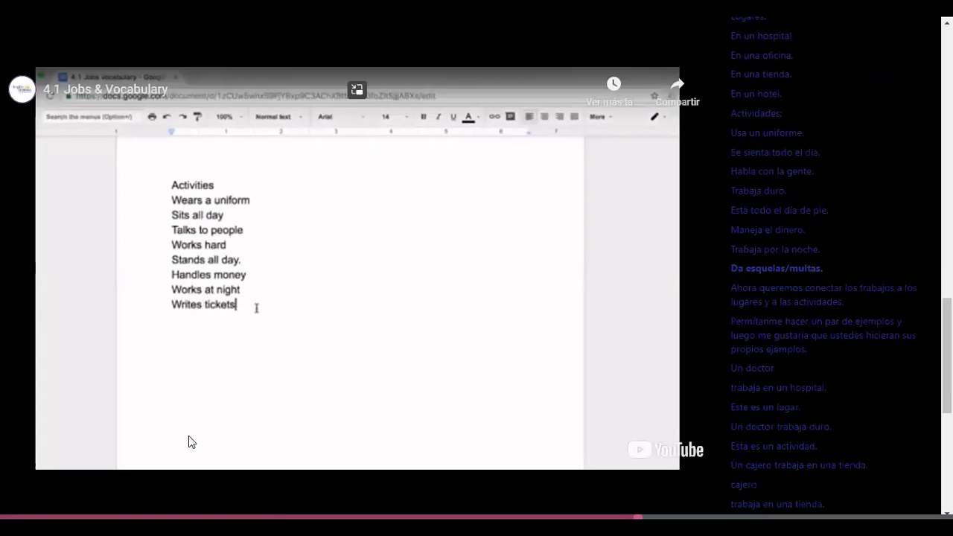
left_click(190, 443)
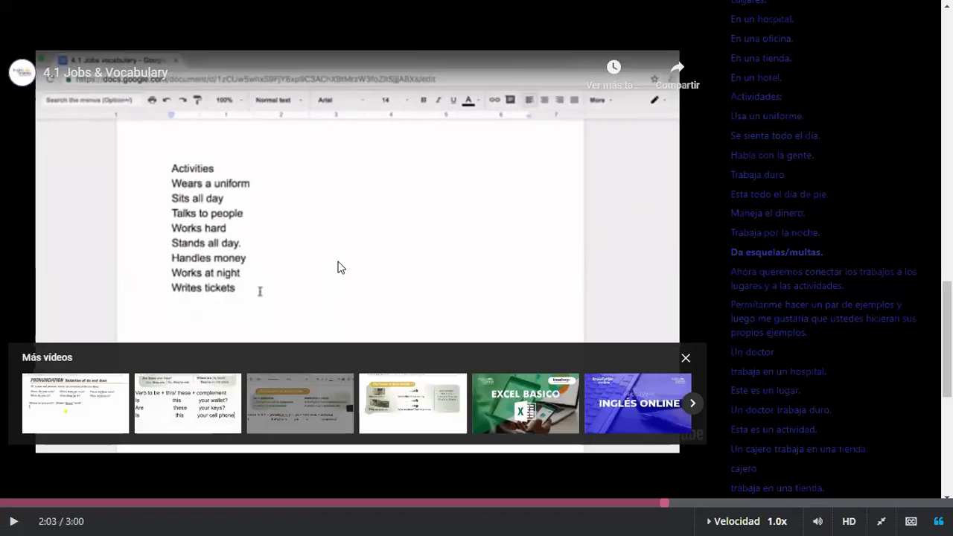
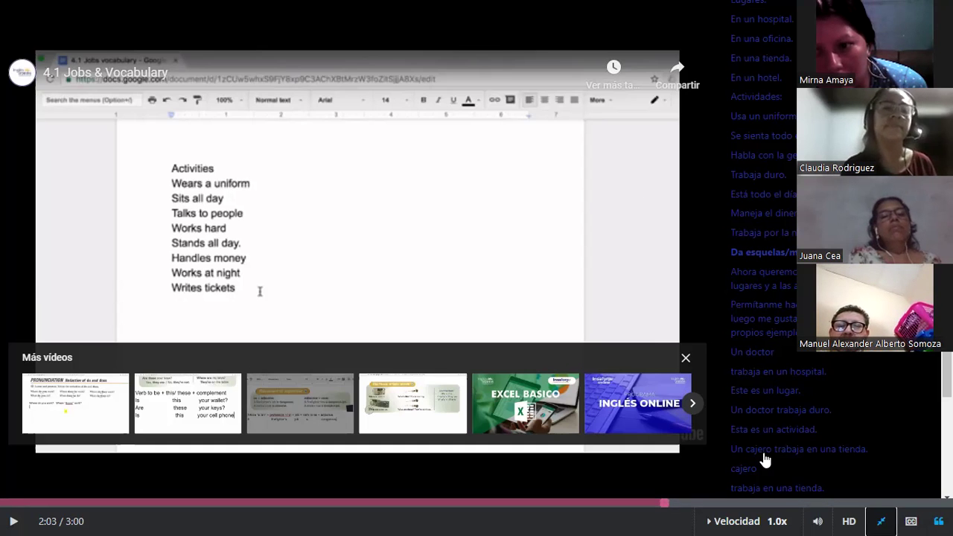
Step: Exit the full-screen jobs vocabulary video and move on to the 3.2 Knowledge Check page
key("Escape")
left_click_drag(912, 356, 911, 469)
left_click(513, 429)
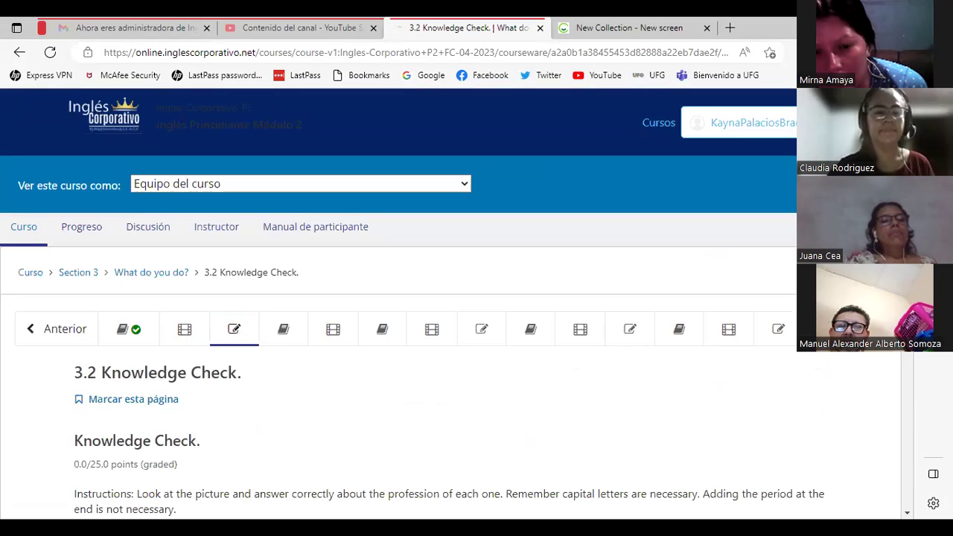
scroll(402, 298, "down", 15)
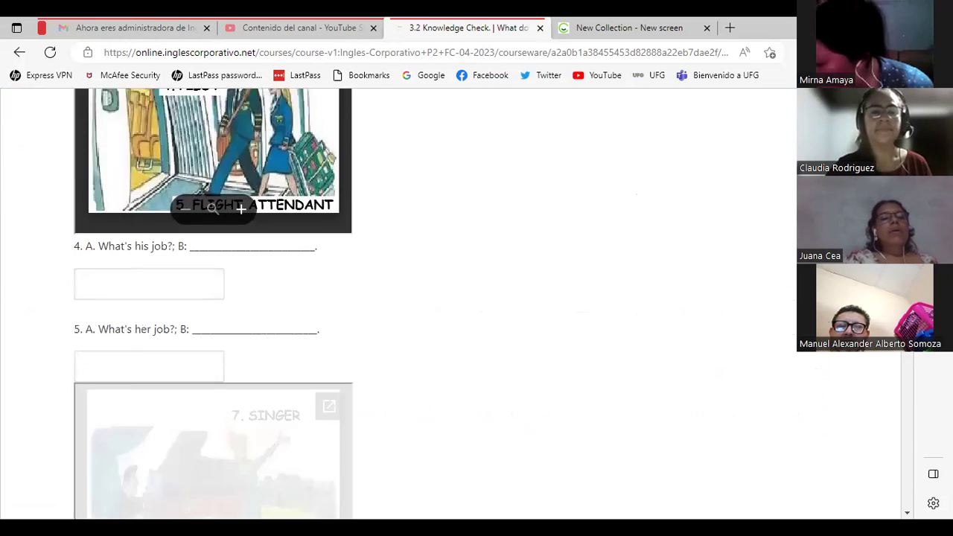
scroll(912, 373, "down", 10)
scroll(913, 402, "up", 14)
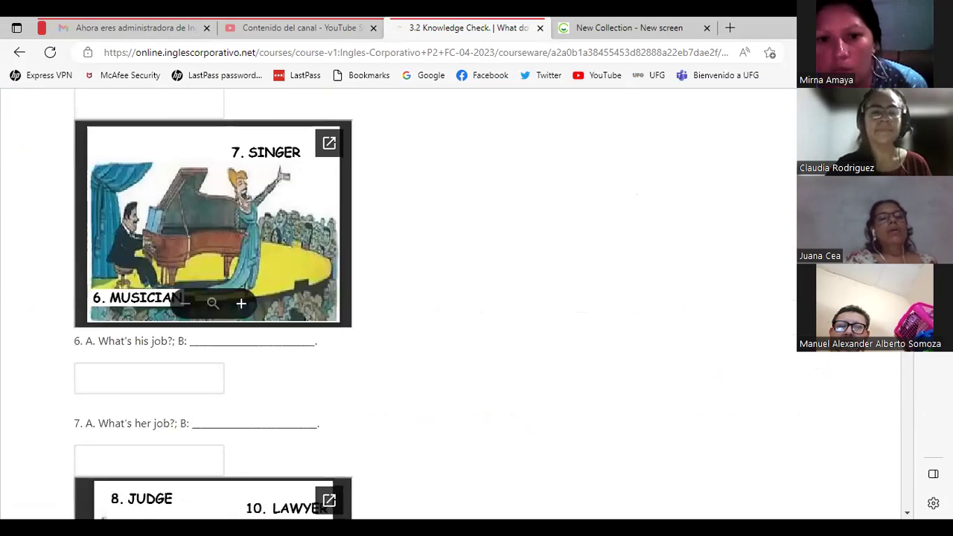
scroll(403, 298, "up", 10)
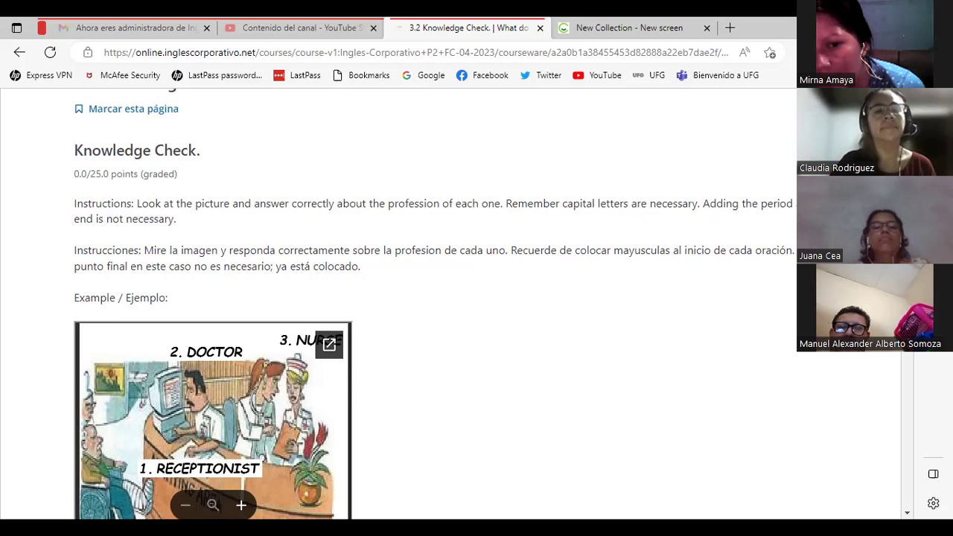
scroll(330, 217, "down", 3)
scroll(330, 217, "up", 1)
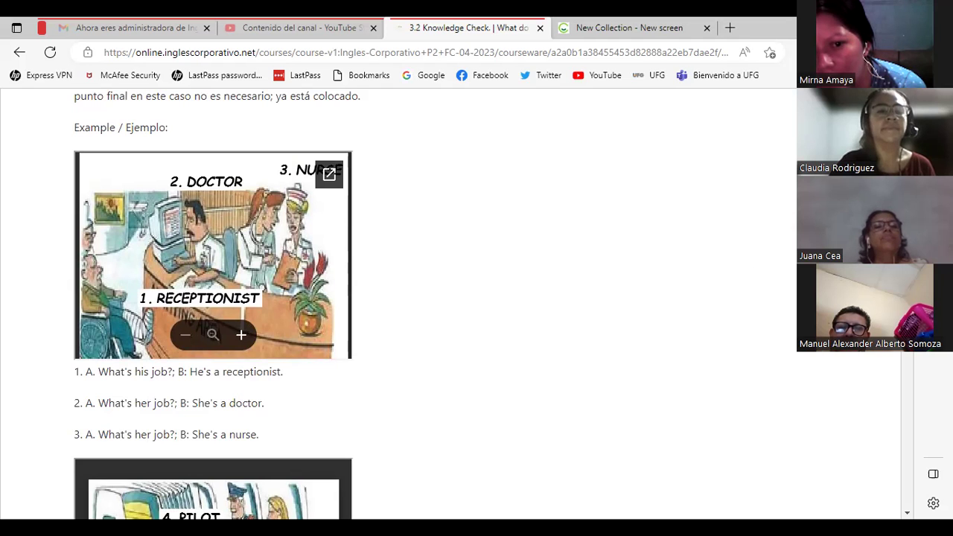
scroll(446, 298, "down", 5)
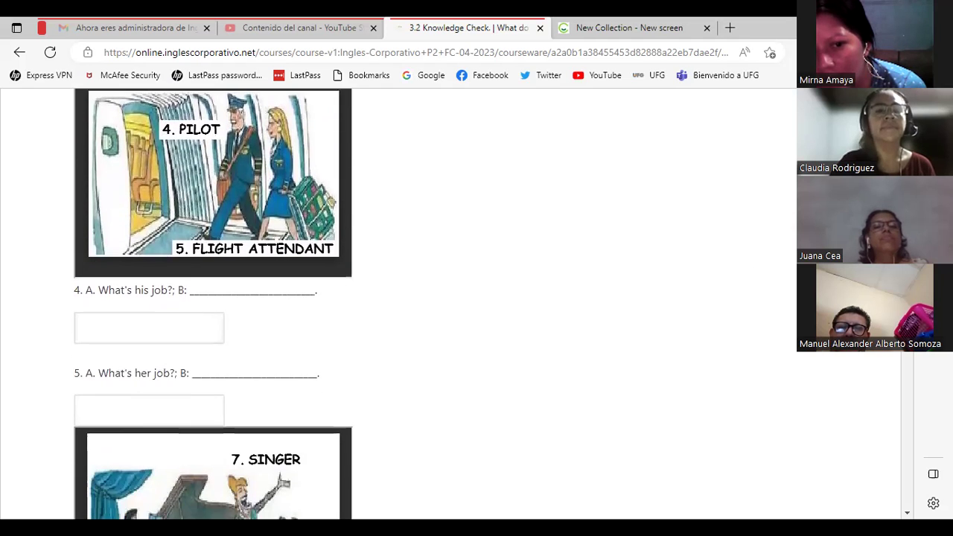
scroll(213, 304, "up", 2)
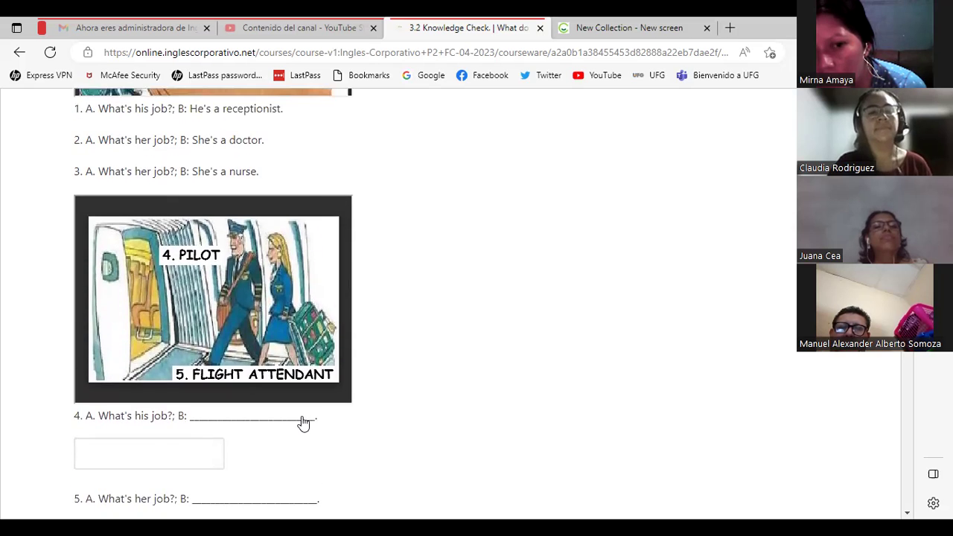
Step: Answer question 4 with Pilot and question 5 with Flight Attendant
left_click(141, 447)
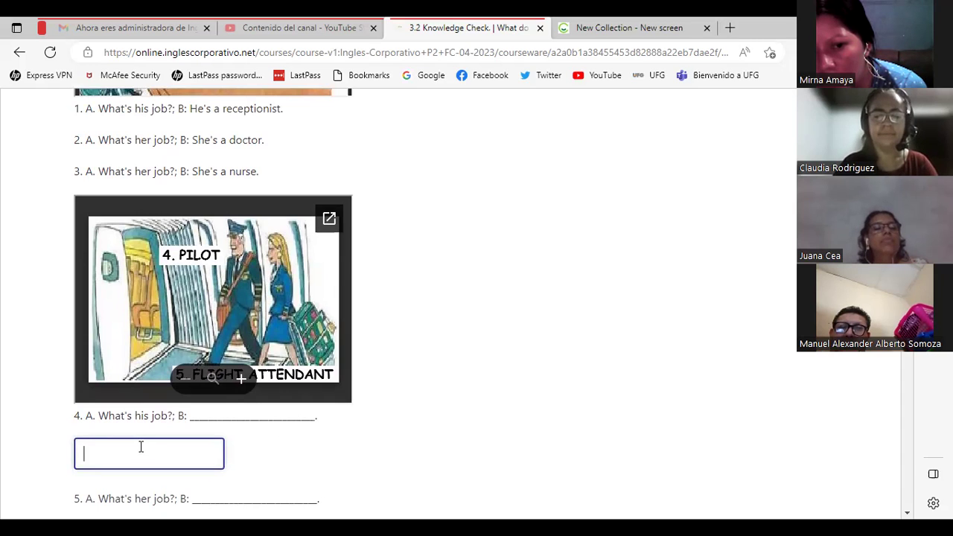
type("PILOT")
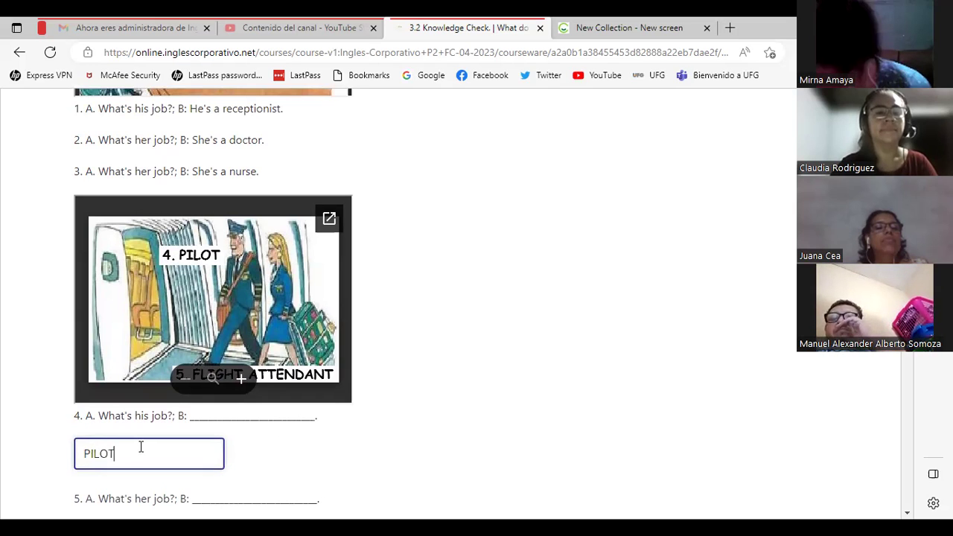
key("BackSpace")
key("BackSpace")
key("BackSpace")
key("BackSpace")
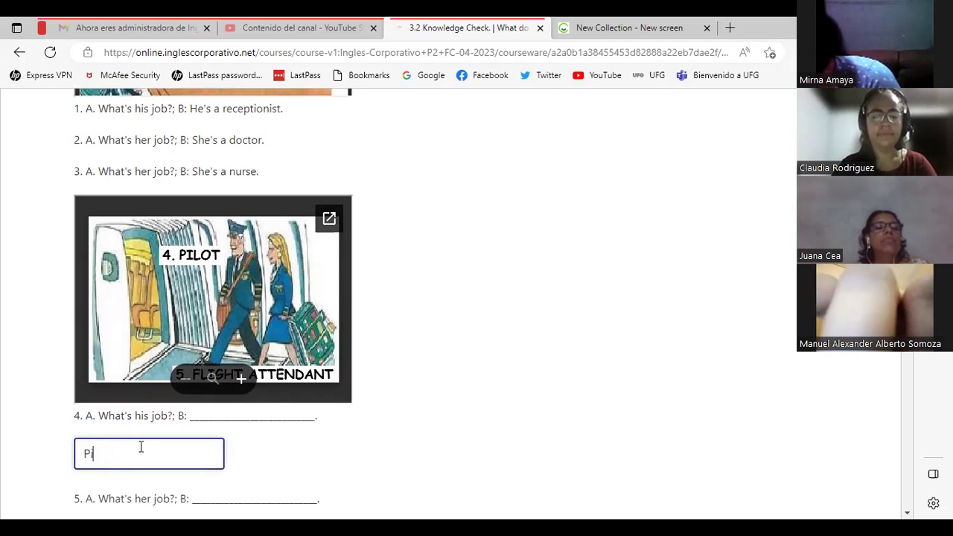
type("ilot")
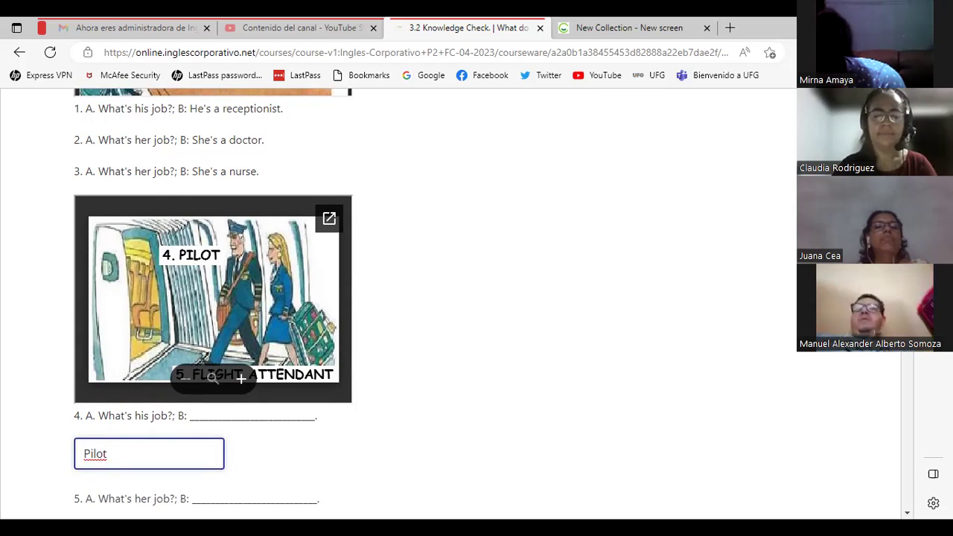
scroll(428, 303, "down", 3)
scroll(428, 303, "up", 2)
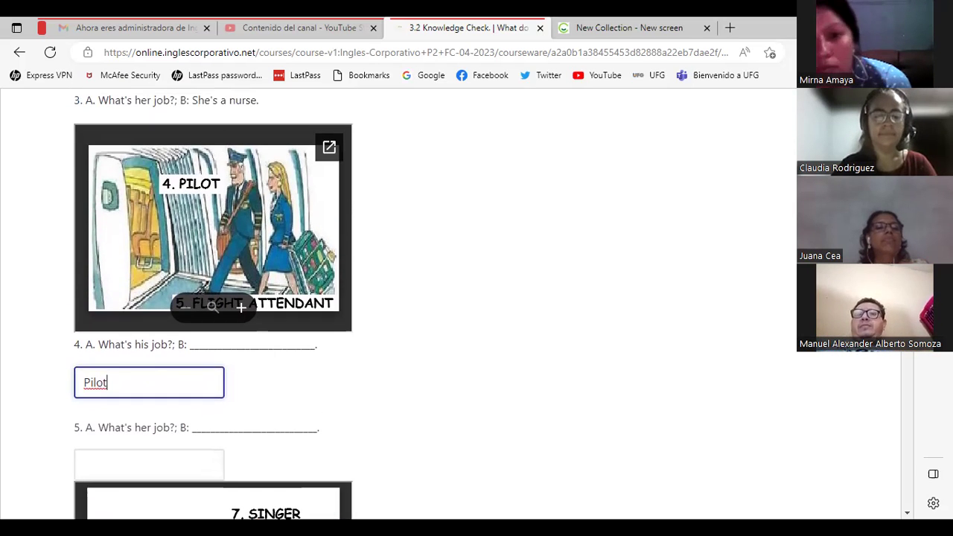
left_click(207, 431)
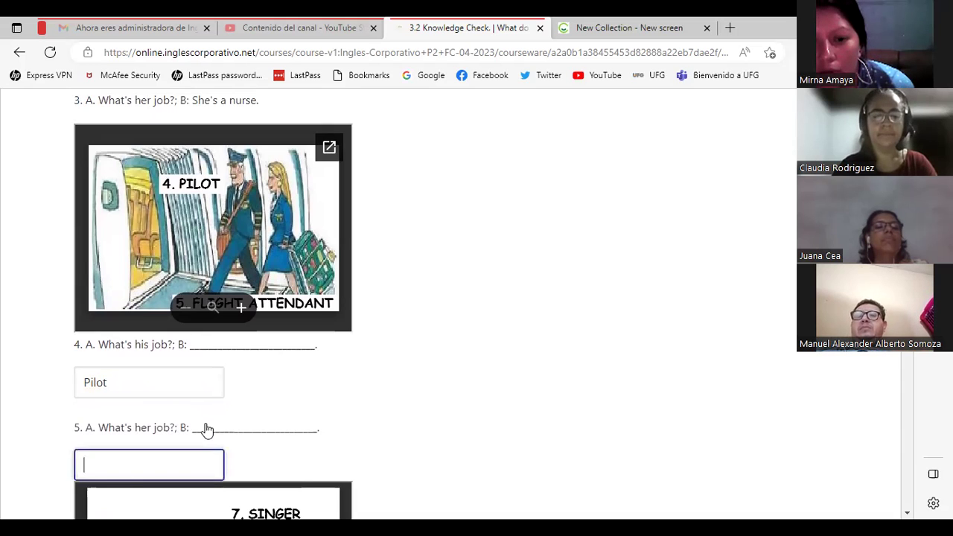
type("F")
key("BackSpace")
type("Fligh")
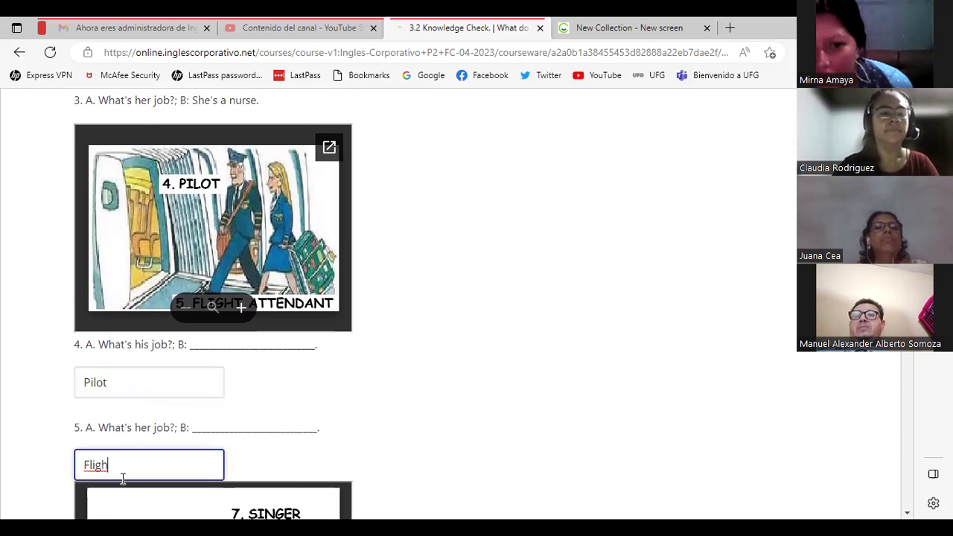
key("BackSpace")
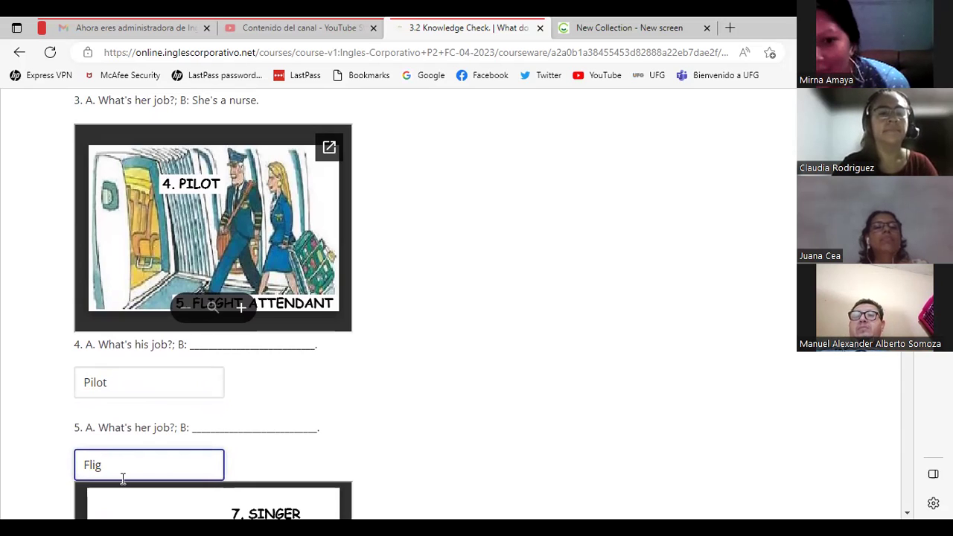
type("ht")
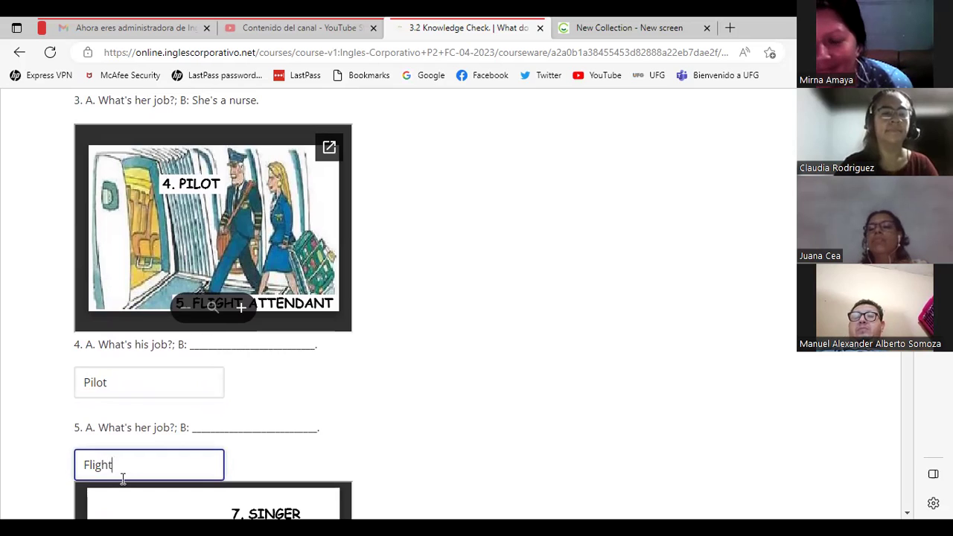
type(" Atte")
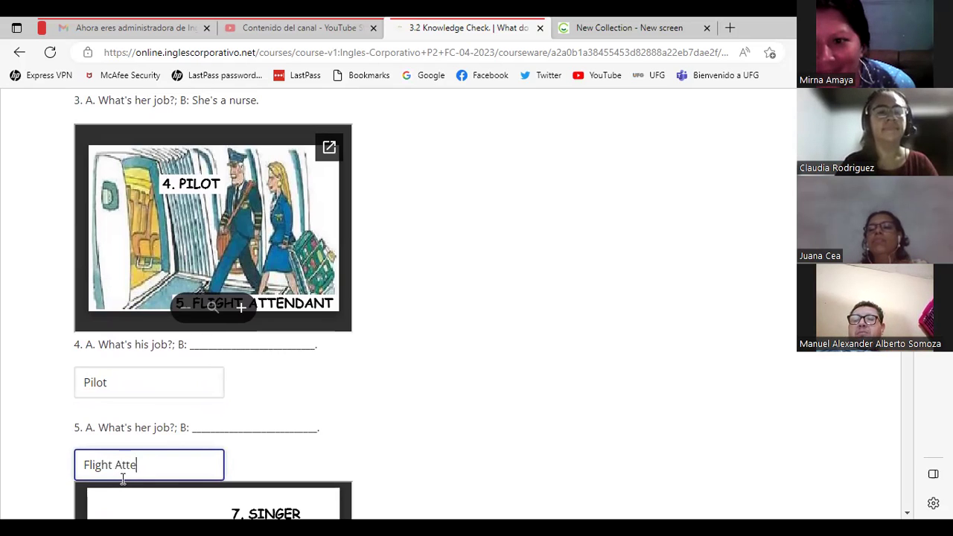
type("ndant")
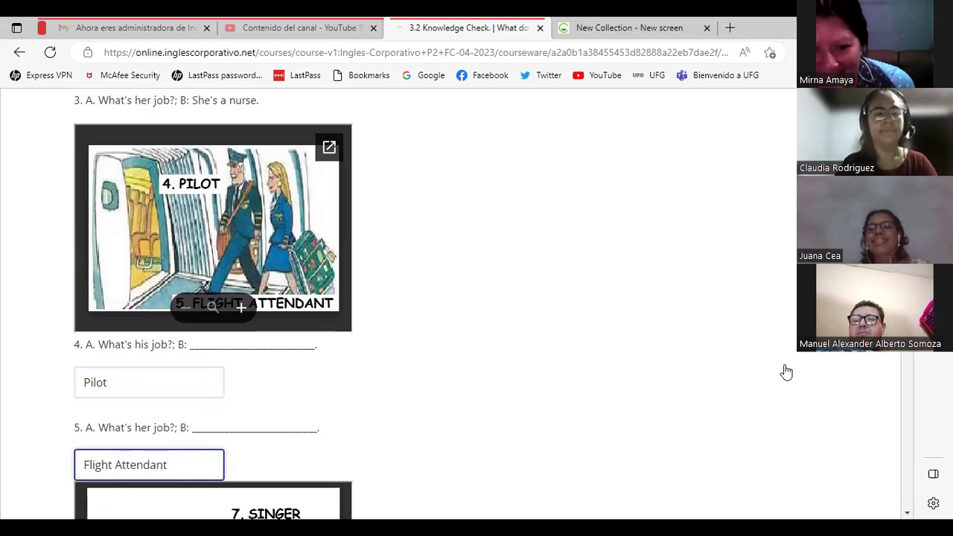
Step: Answer question 6 with Musician and question 7 with Singer
scroll(213, 306, "down", 5)
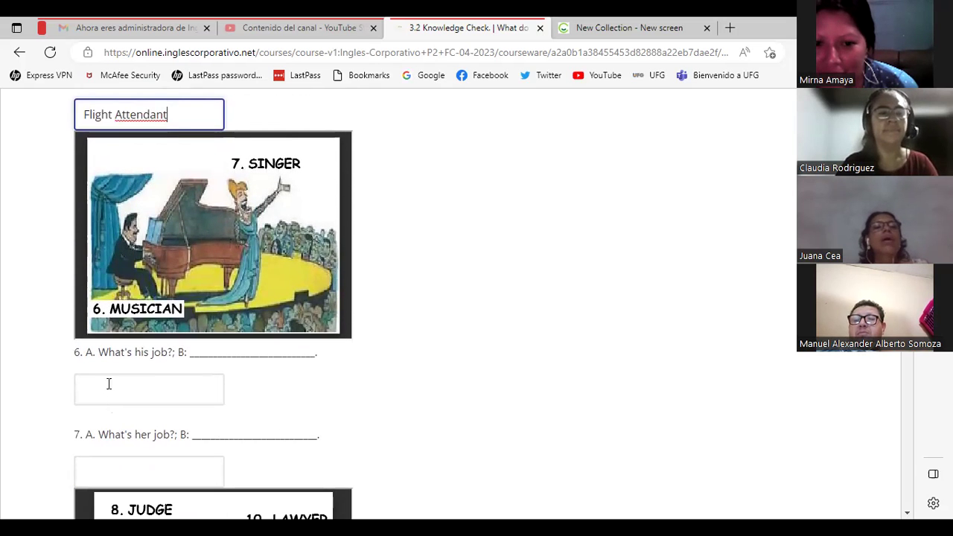
left_click(184, 377)
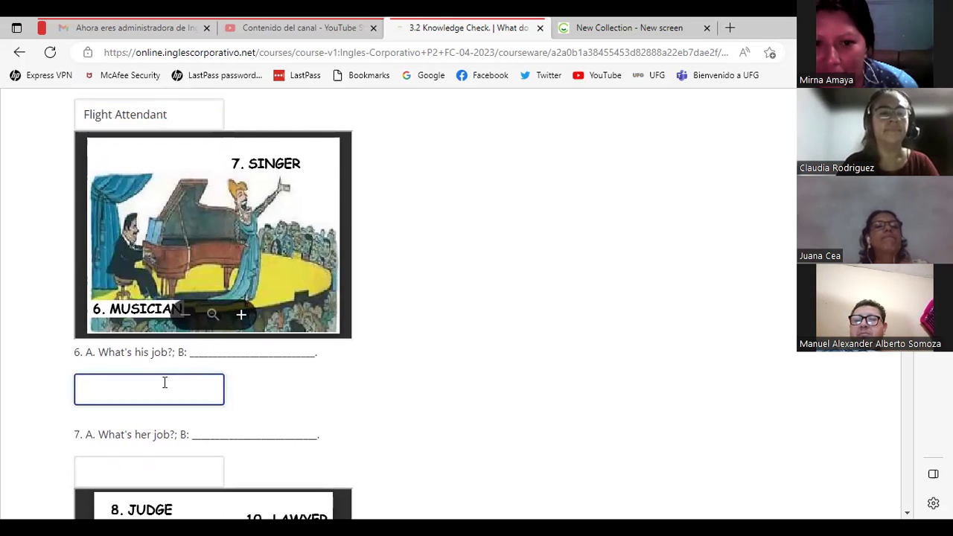
type("Mu")
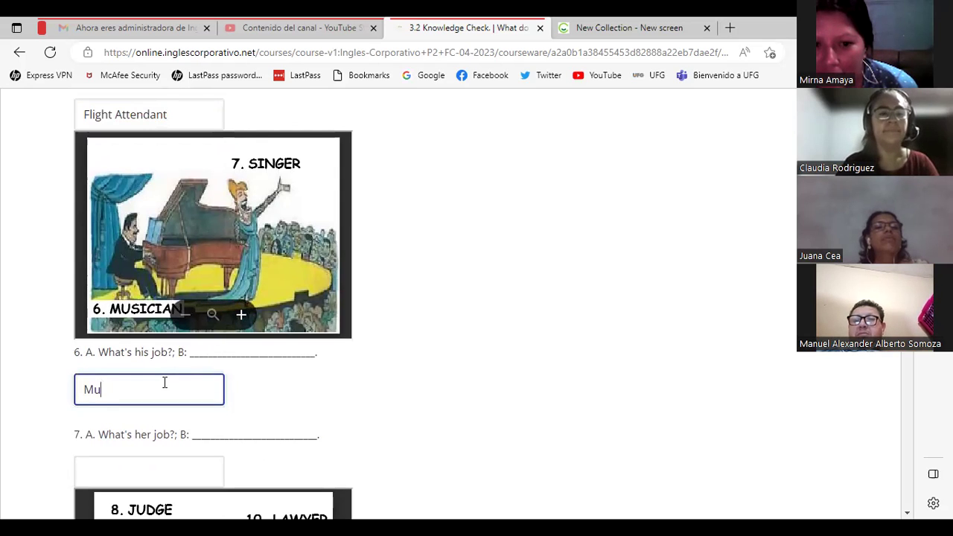
type("sician")
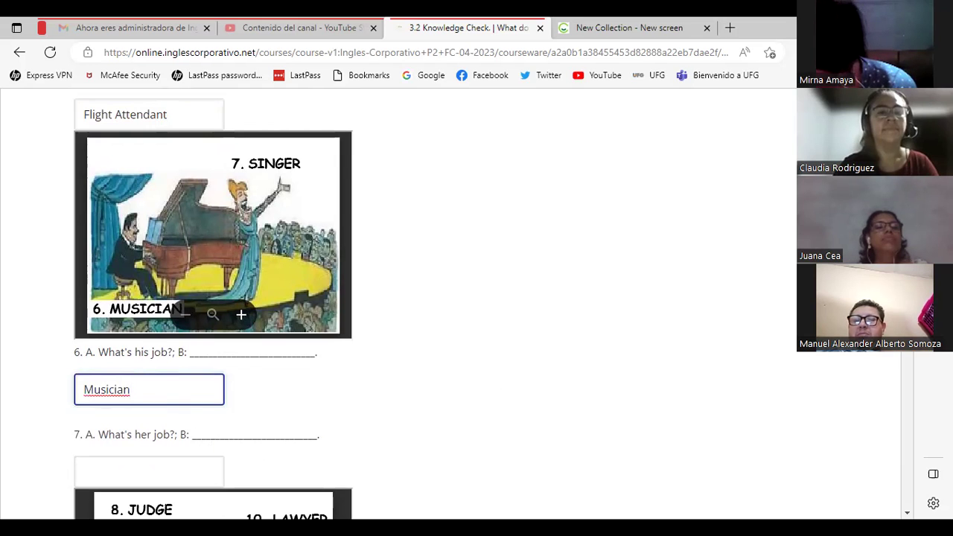
scroll(319, 340, "down", 1)
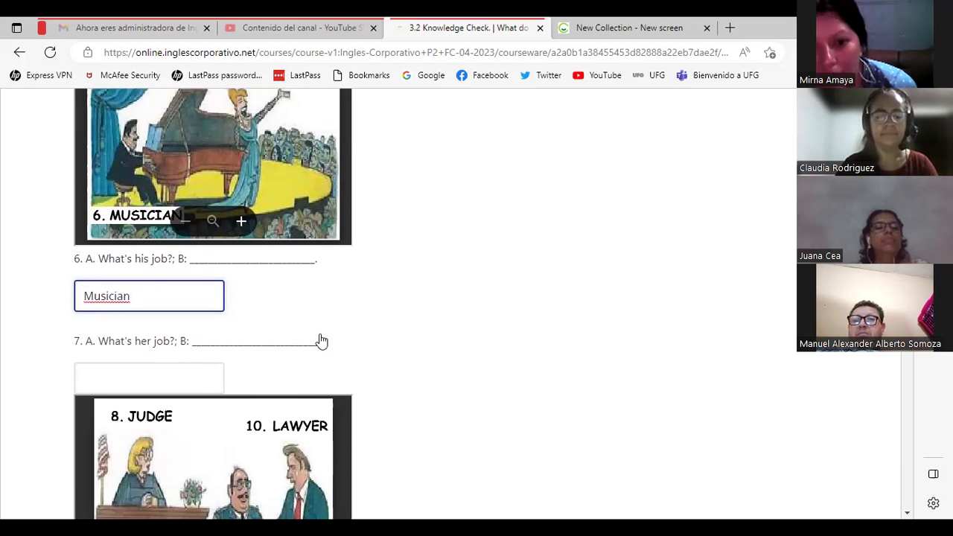
left_click(174, 358)
left_click(145, 374)
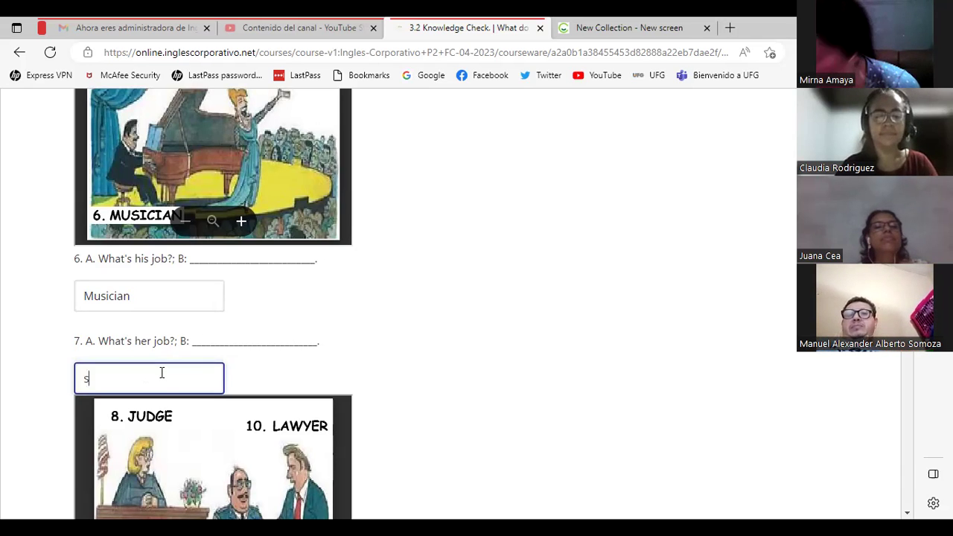
type("ger")
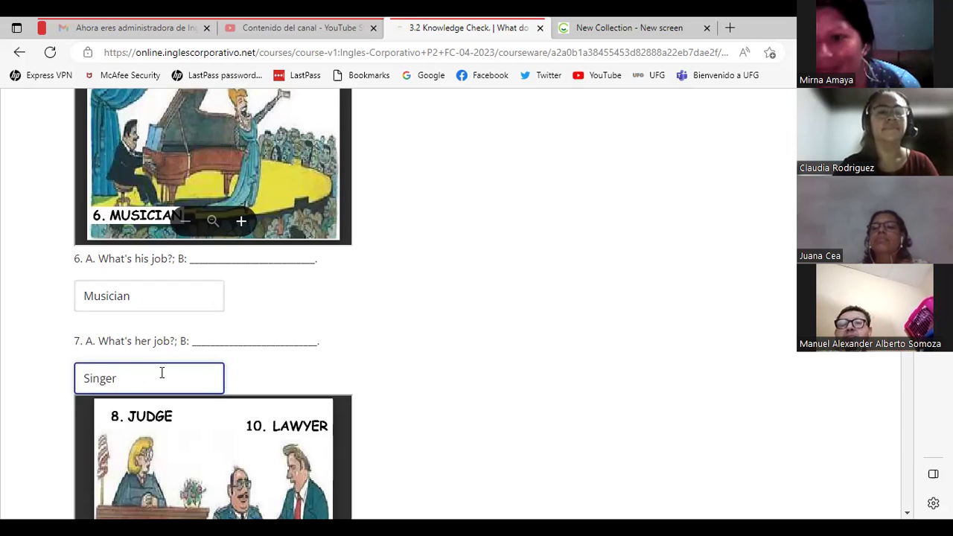
scroll(212, 304, "down", 4)
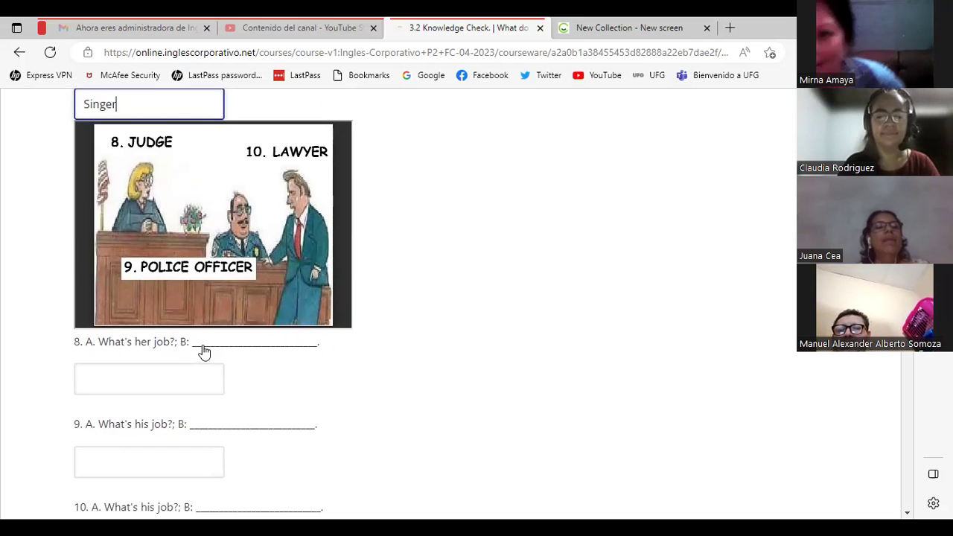
Step: Fill in questions 8–10 as JUDGE, POLICE OFFICER and LAWYER
left_click(120, 375)
type("JUDG")
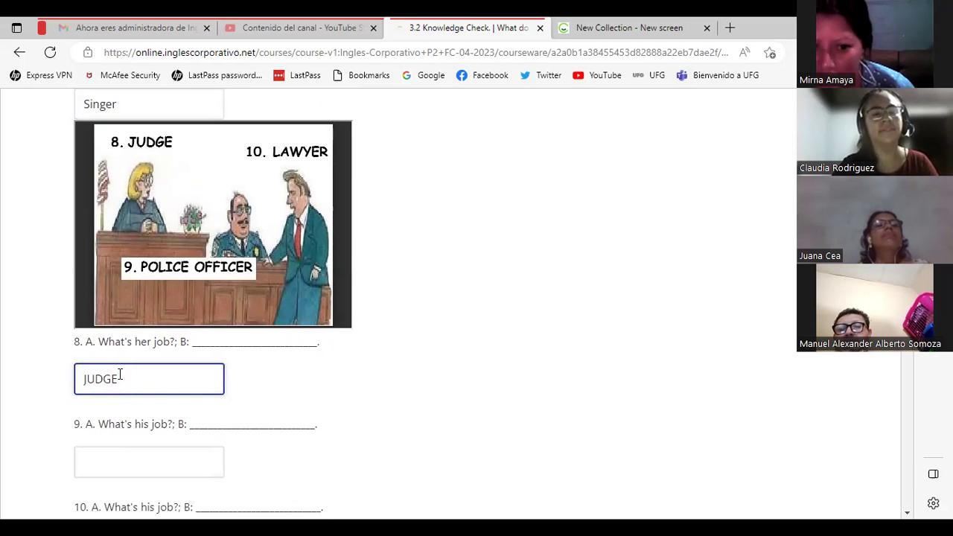
type("E")
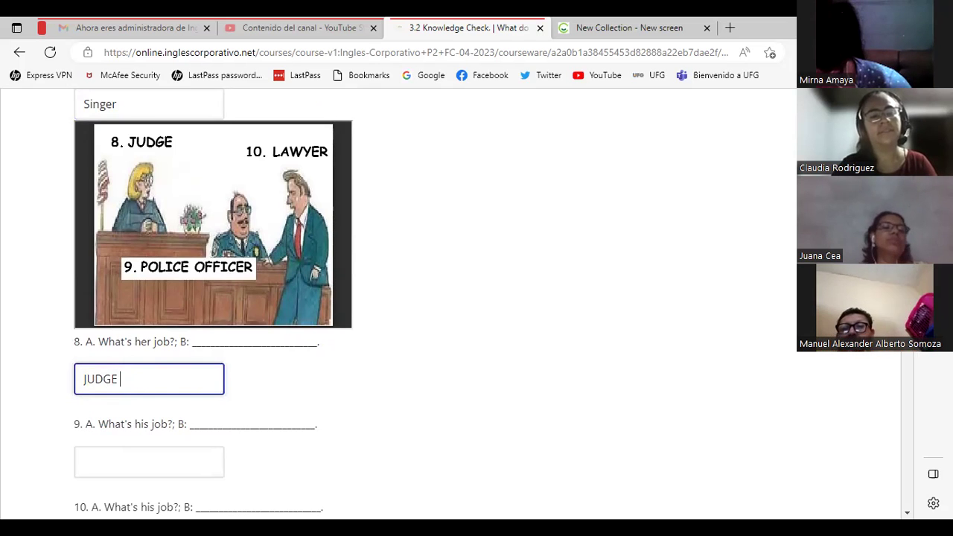
scroll(213, 298, "up", 6)
scroll(213, 298, "down", 1)
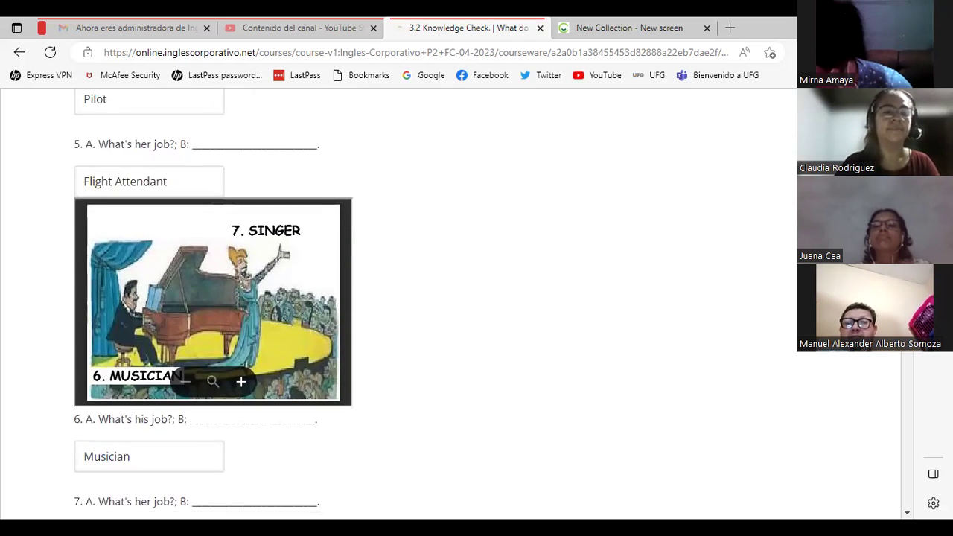
scroll(213, 298, "down", 7)
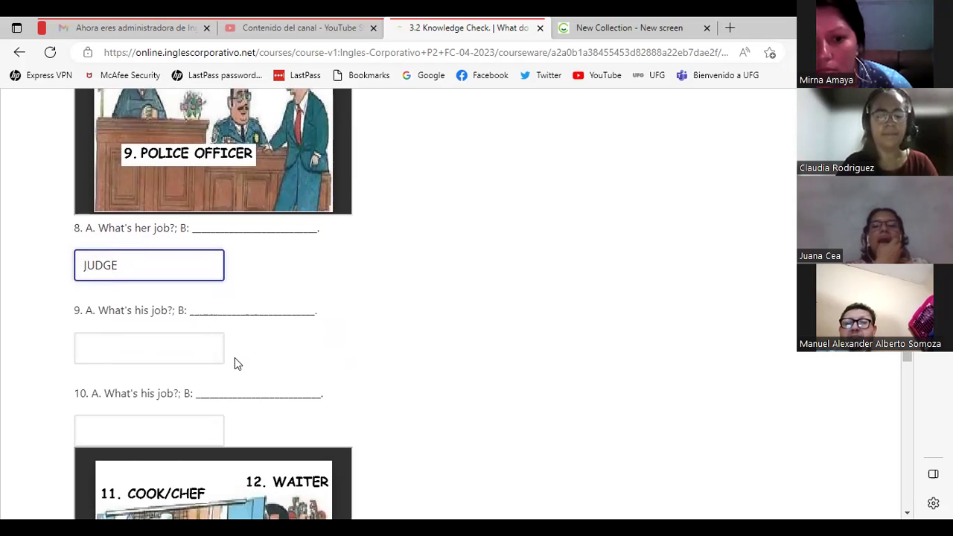
left_click(142, 356)
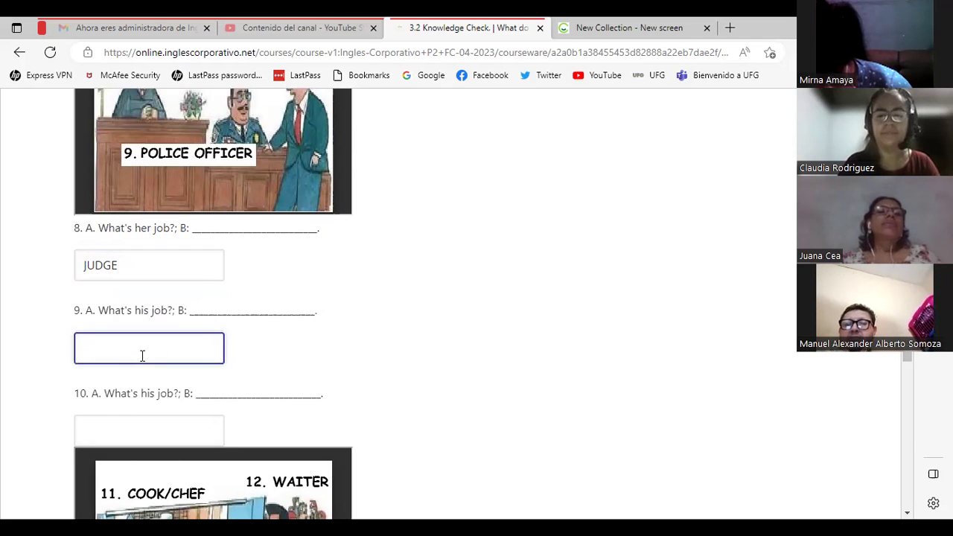
type("POLICE OFFICER")
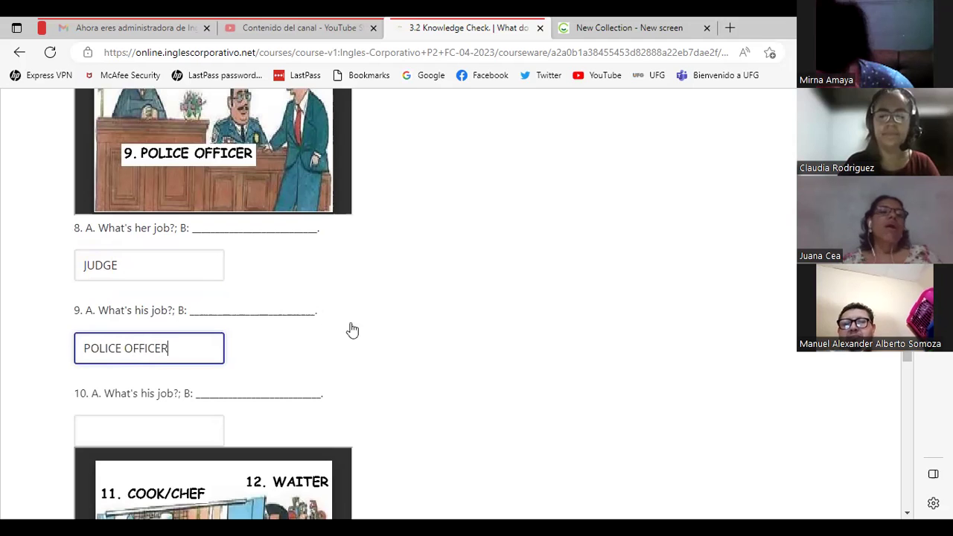
left_click(164, 421)
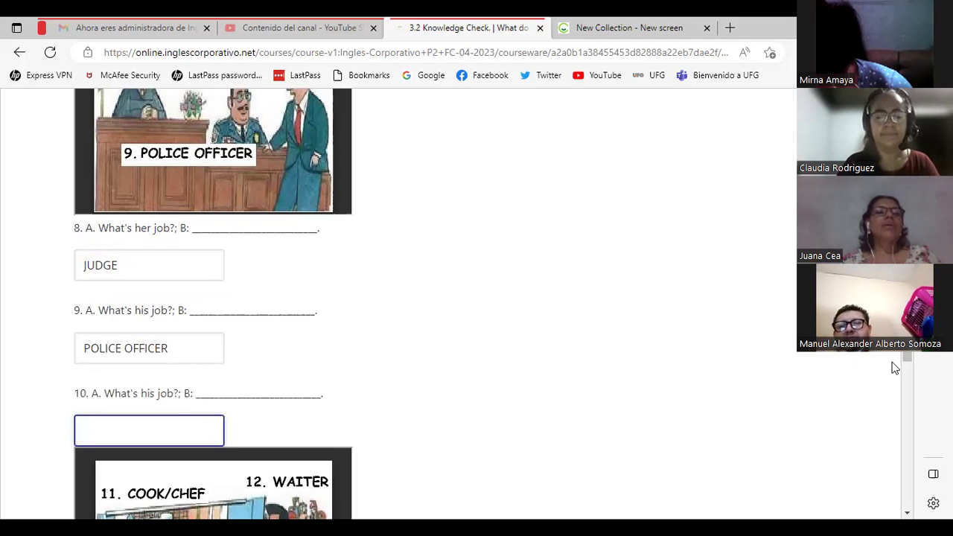
type("LAWYER")
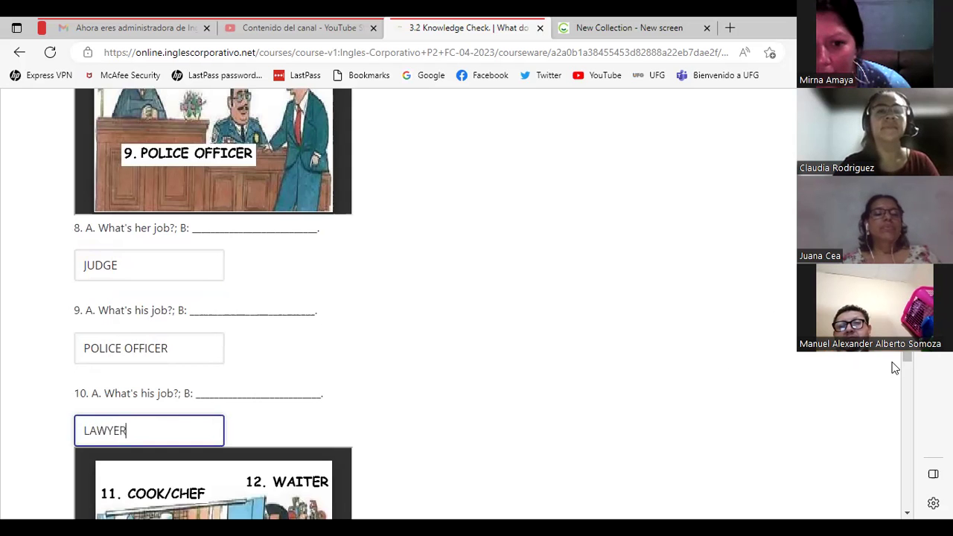
scroll(909, 378, "down", 4)
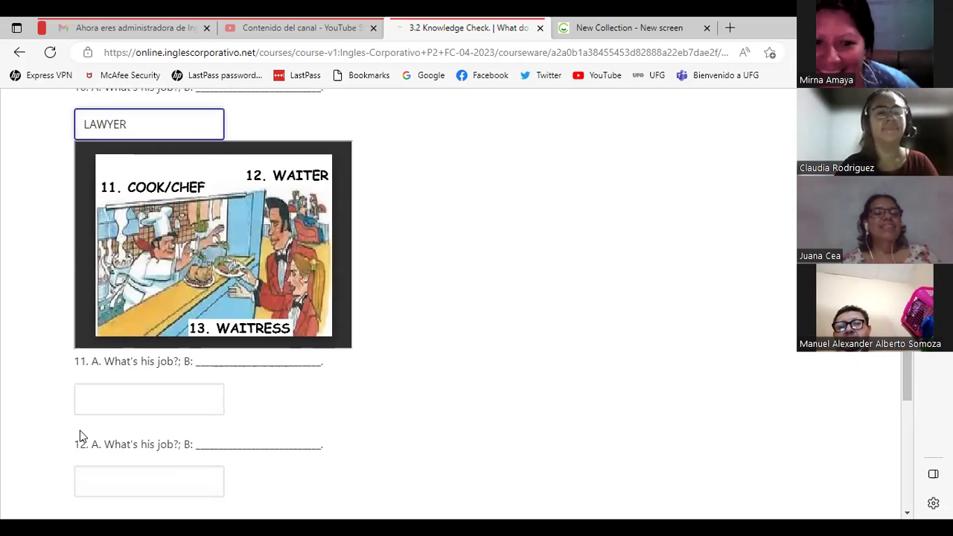
Step: Answer questions 11–13 with COOK CHEF, WAITER and WAITRESS
left_click(153, 394)
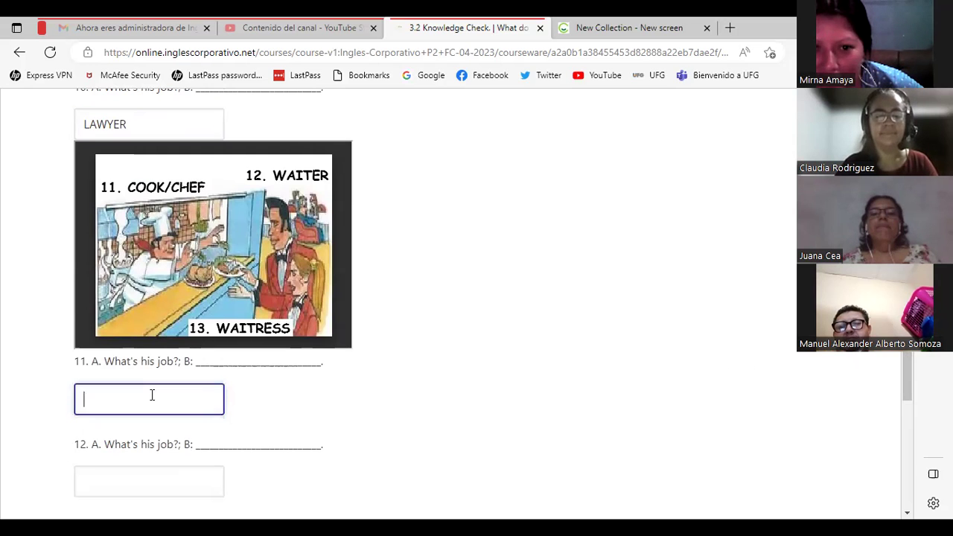
type("COOK CHEF")
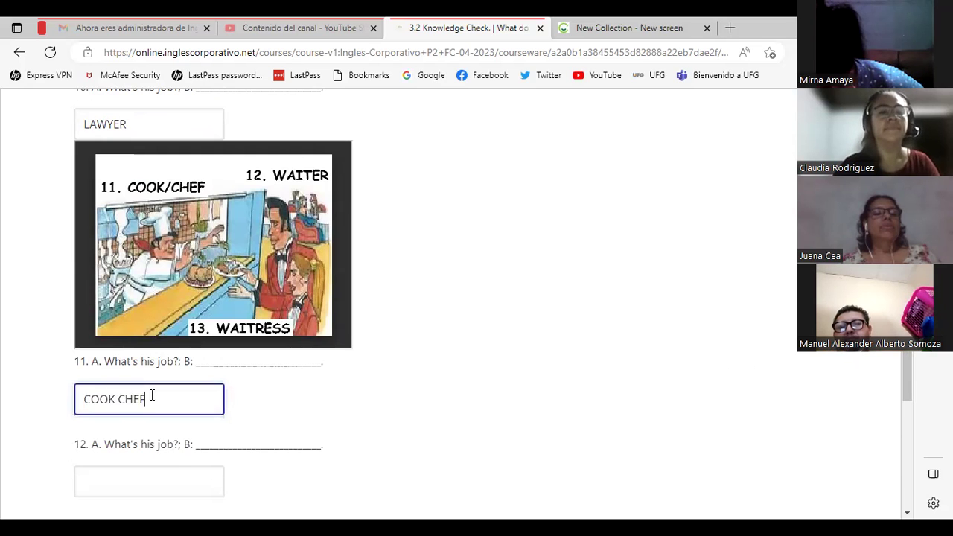
scroll(910, 365, "down", 3)
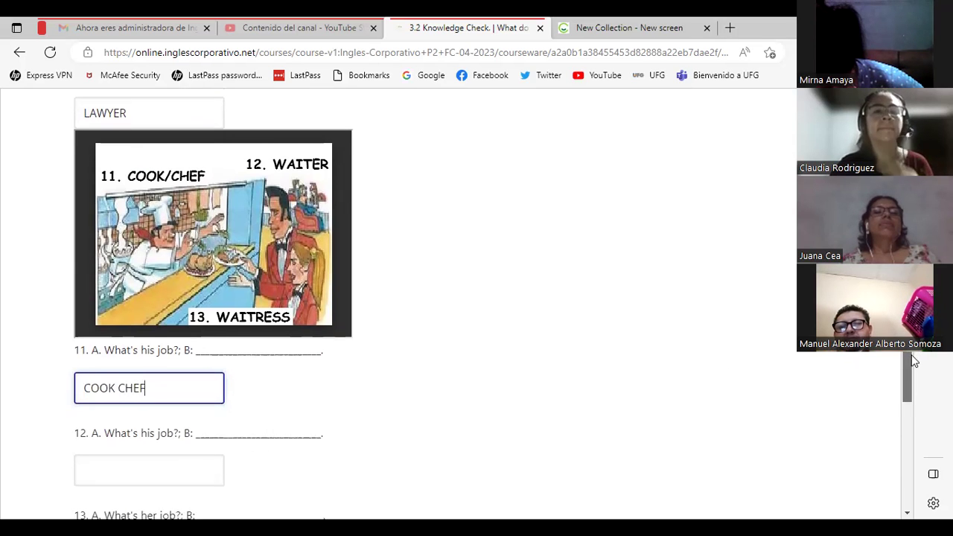
left_click(149, 366)
type("WAITER")
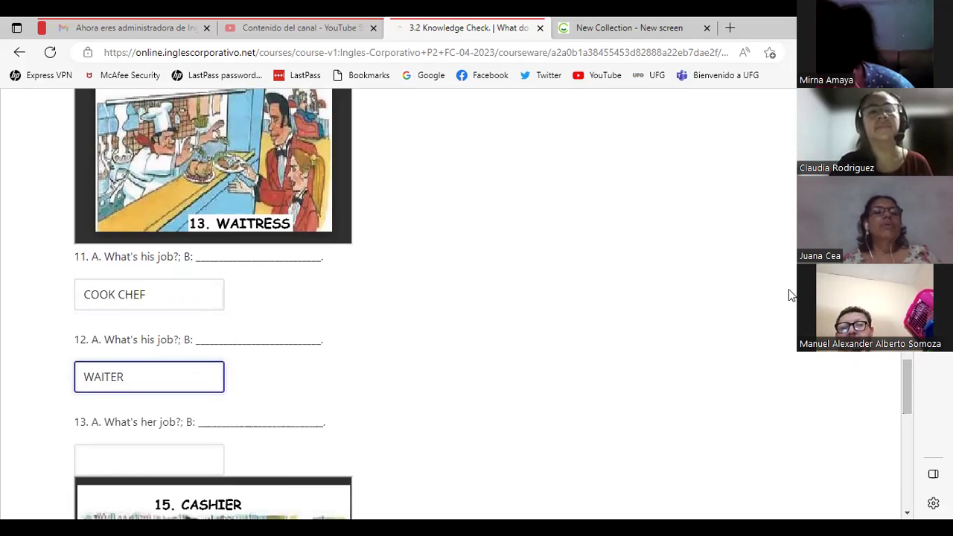
left_click(184, 454)
type("WAITRESS")
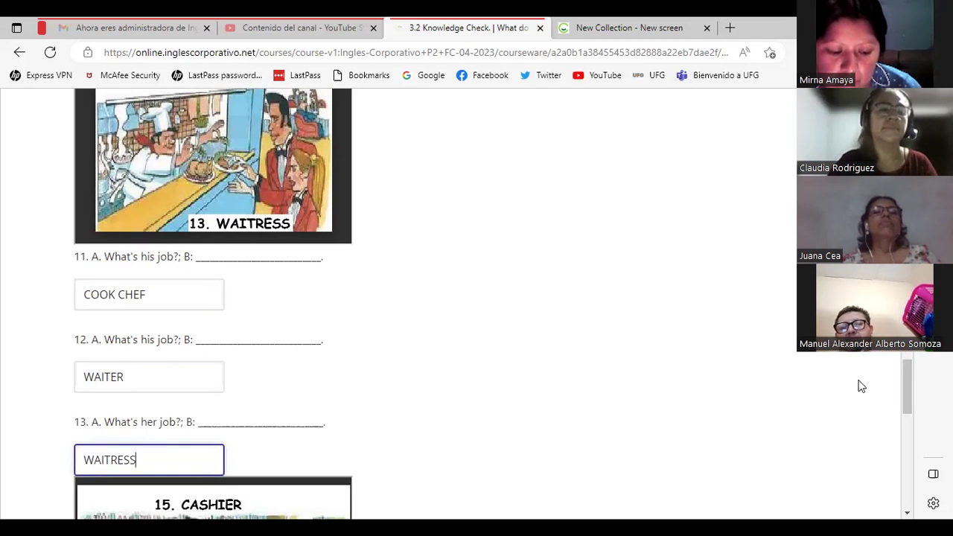
Step: Answer questions 14 and 15 with SALESPERSON and CASHIER, and begin SECURITY GUARD for question 16
left_click_drag(907, 380, 901, 423)
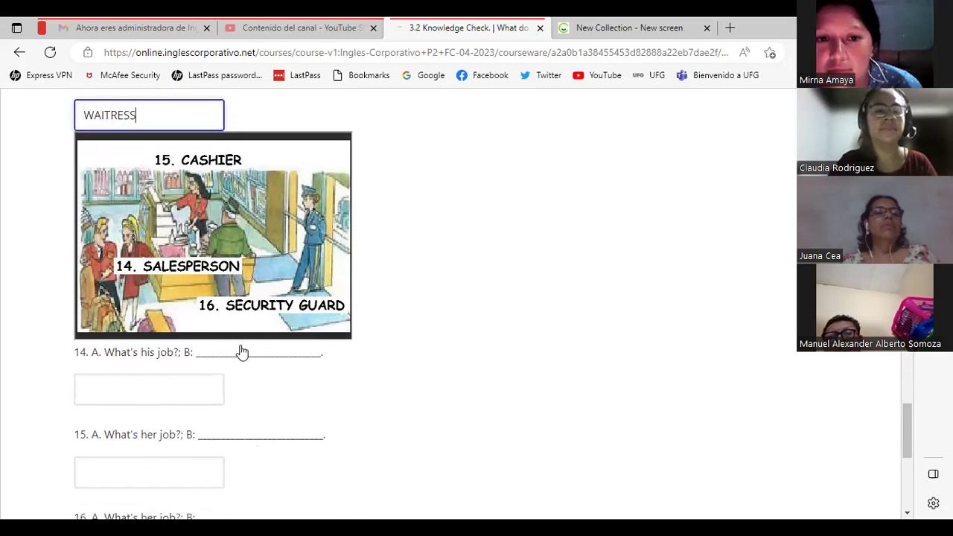
left_click(120, 398)
type("SALES")
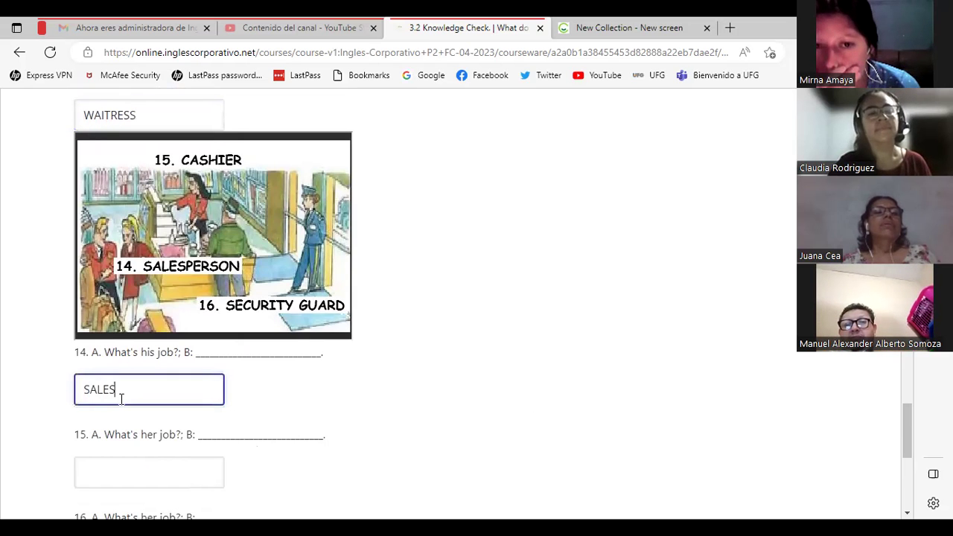
type("PERSON")
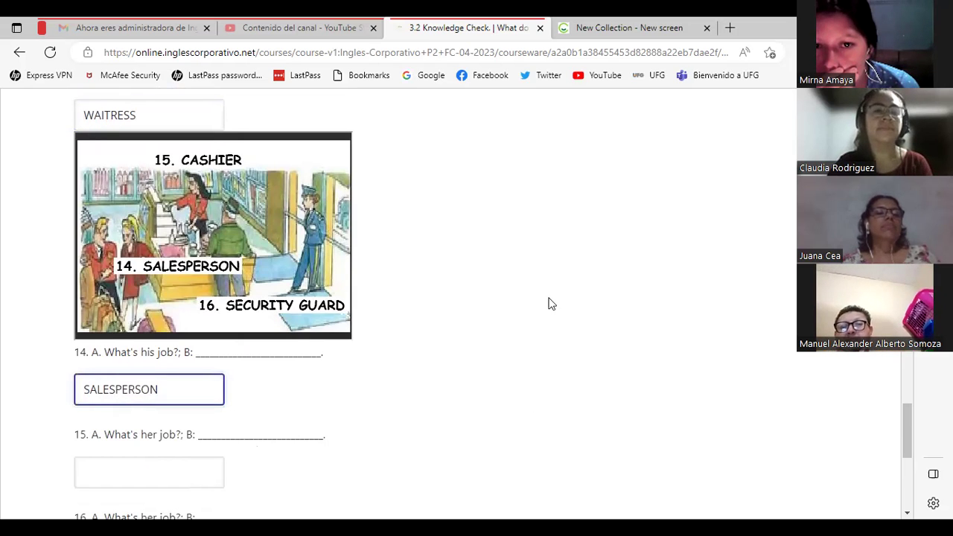
left_click(221, 437)
left_click(169, 462)
type("CASHIER")
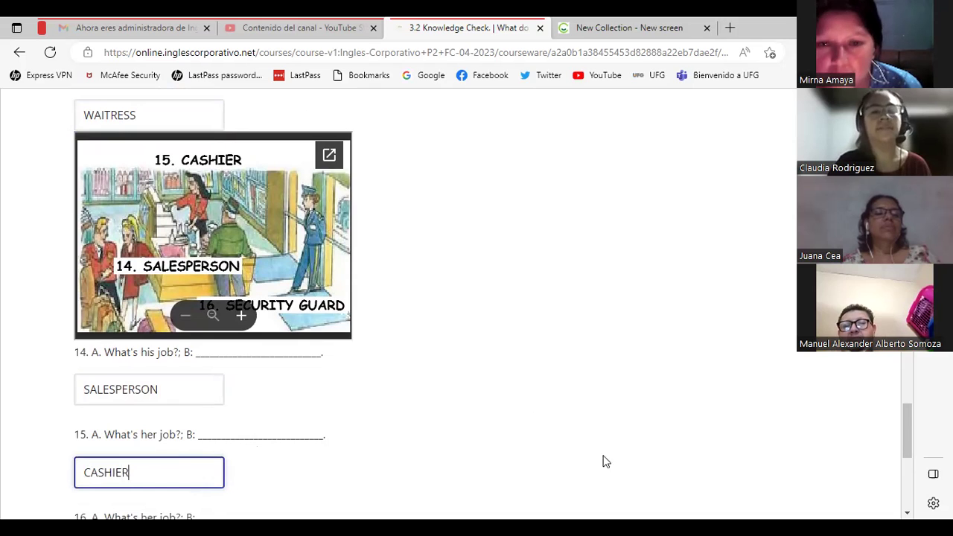
left_click_drag(908, 429, 907, 444)
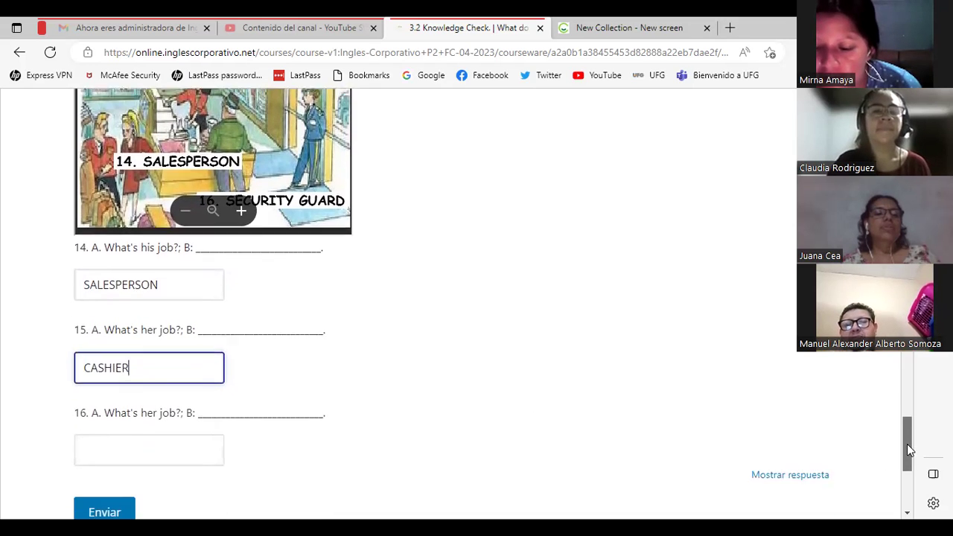
left_click(123, 435)
type("SECURI")
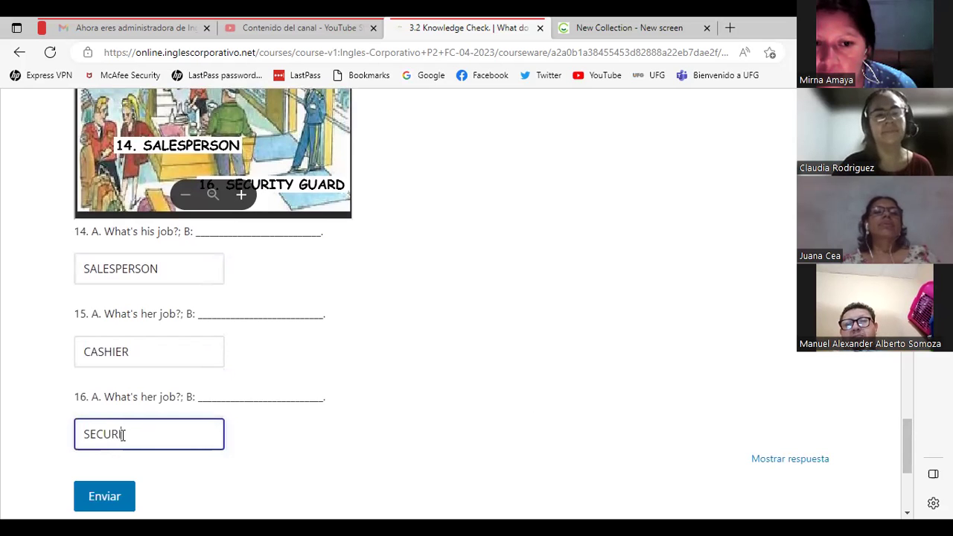
type("TY GUAR")
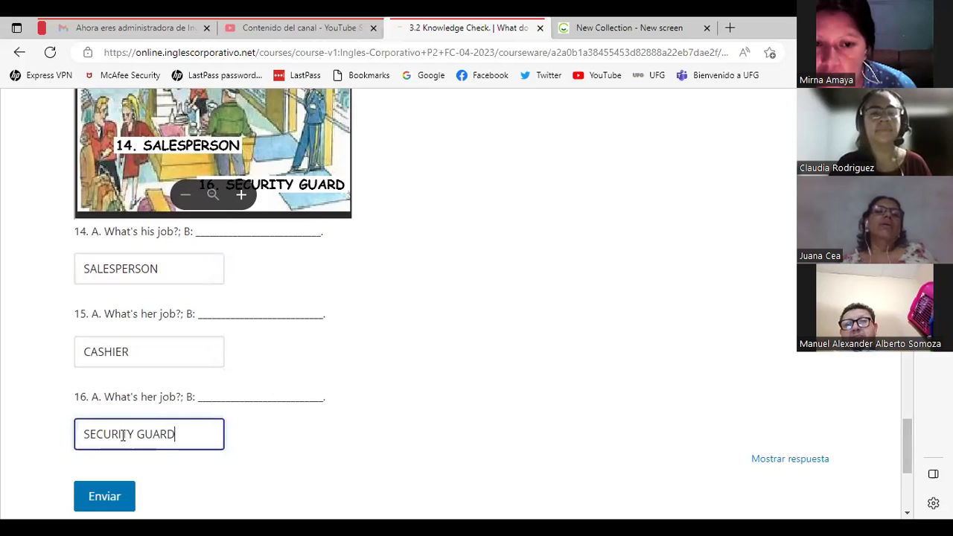
type("D")
Step: Submit the quiz, see it graded 0/25, and return to the top of the page
left_click(85, 498)
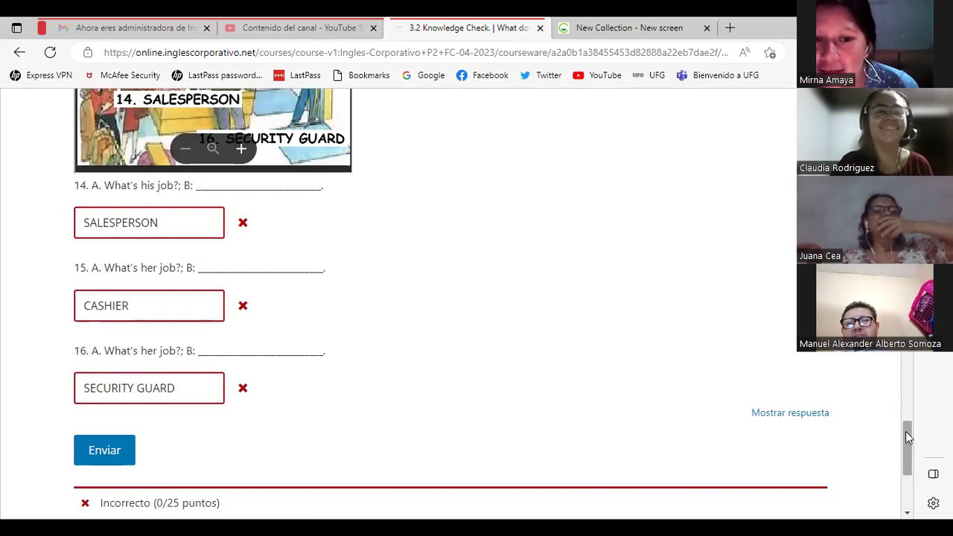
left_click_drag(906, 431, 901, 110)
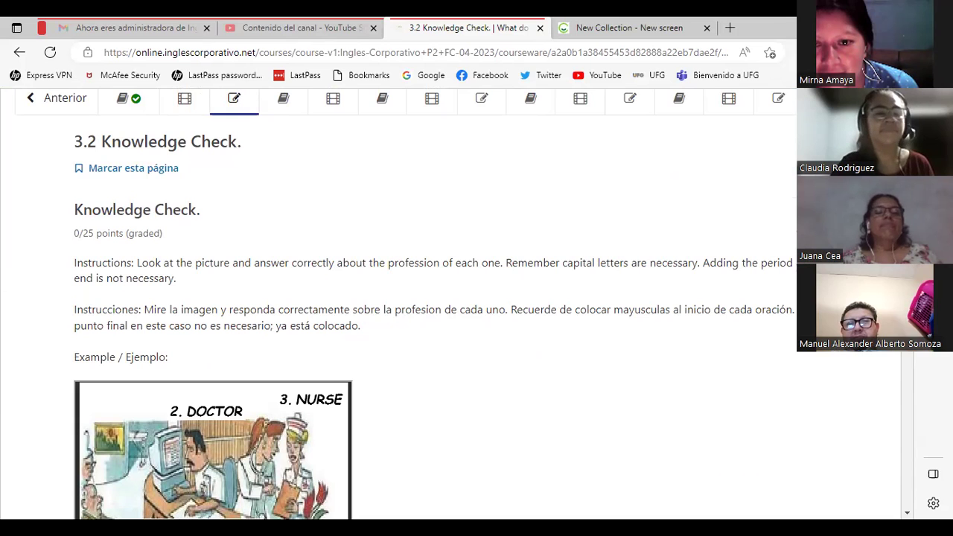
Step: Change question 4's answer from 'Pilot' to 'He is a Pilot'
scroll(434, 303, "down", 3)
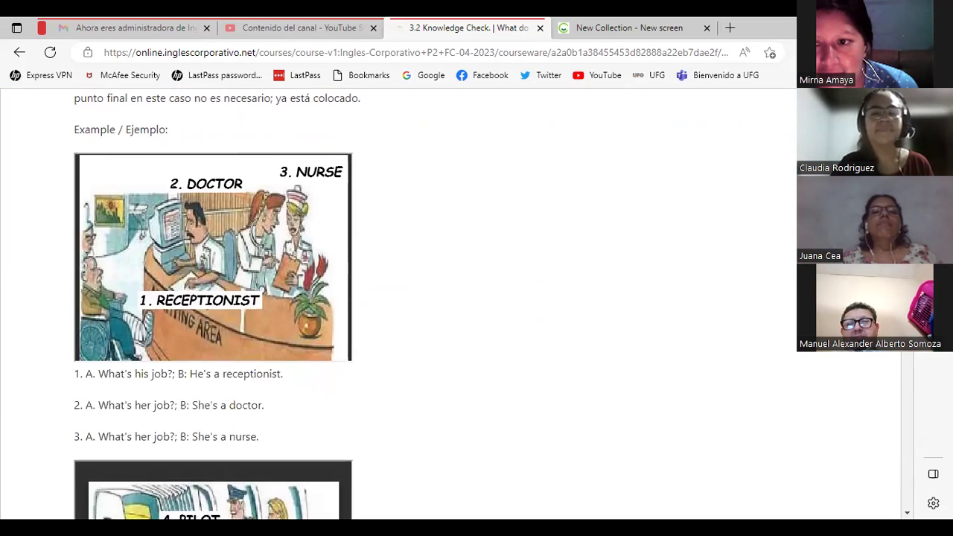
scroll(434, 303, "down", 5)
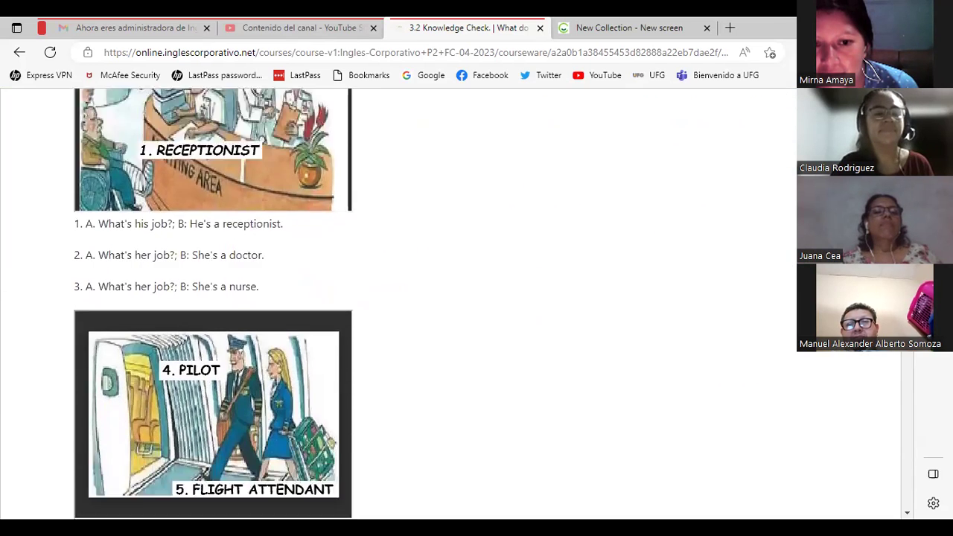
left_click(81, 292)
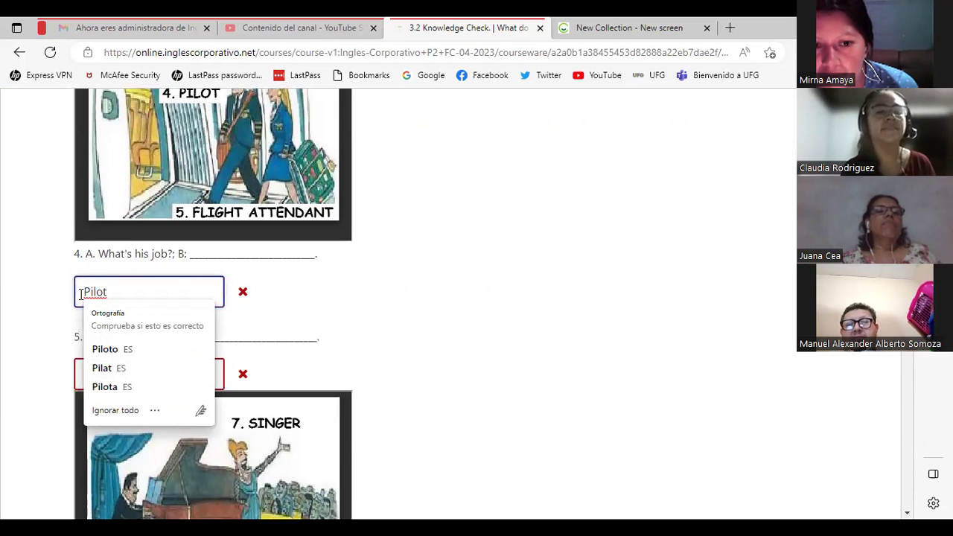
left_click(81, 292)
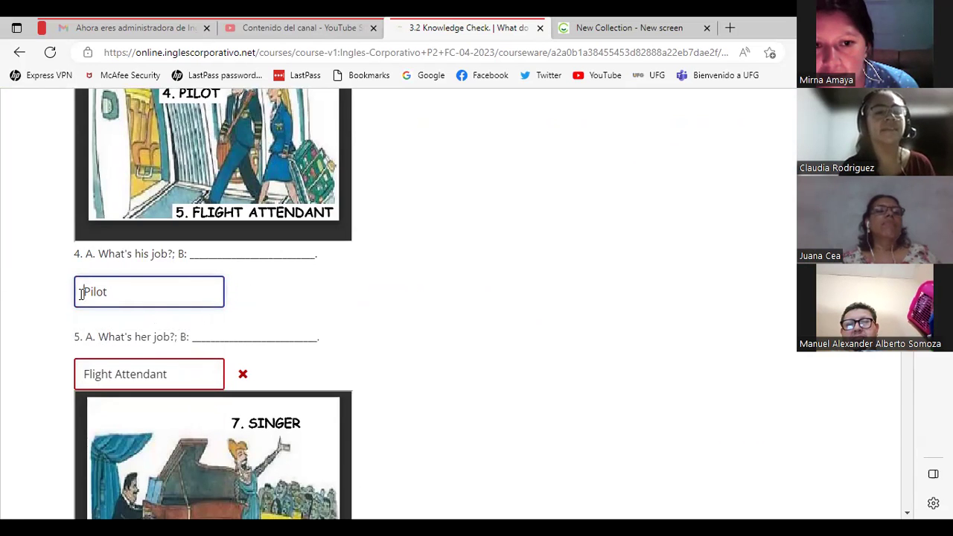
type("H")
type("e is ")
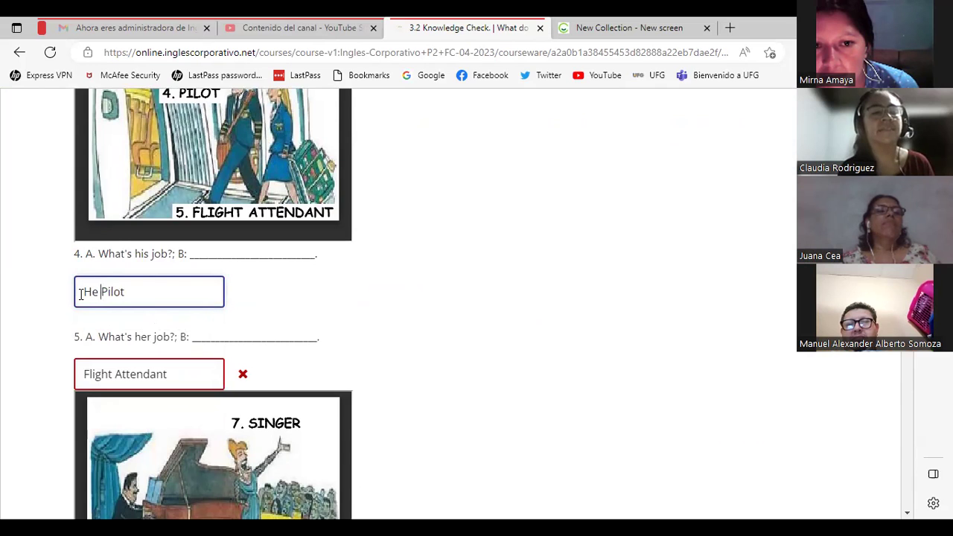
type("a")
key("BackSpace")
type("a")
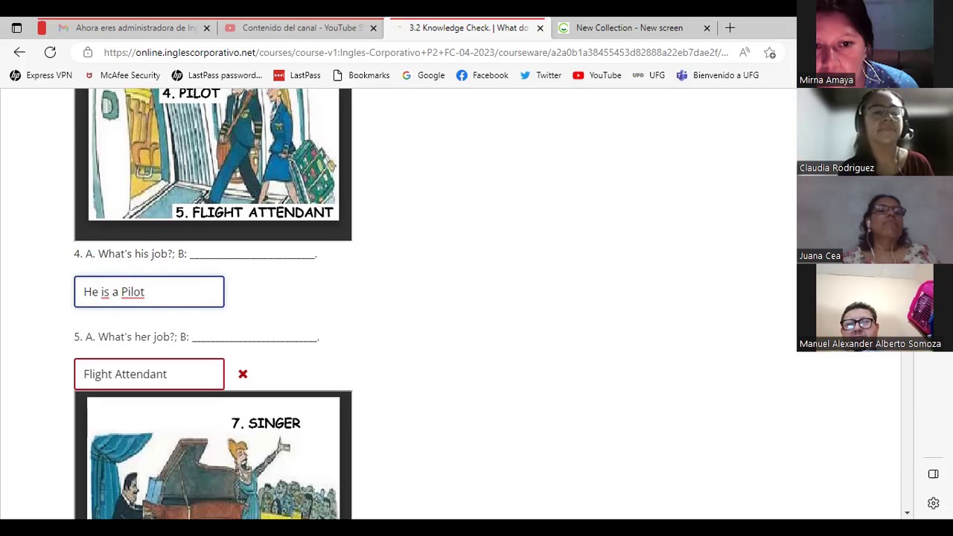
scroll(889, 358, "down", 20)
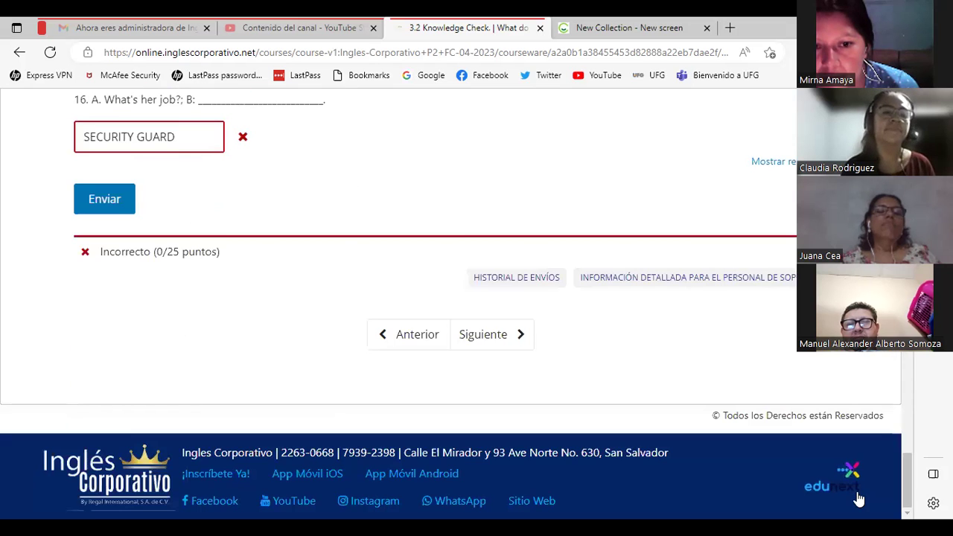
Step: Resubmit the quiz for a 1.92/25 score and reveal the correct answers
left_click(105, 199)
mouse_move(909, 480)
left_mouse_down()
mouse_move(899, 294)
mouse_move(904, 398)
mouse_move(893, 489)
left_mouse_up()
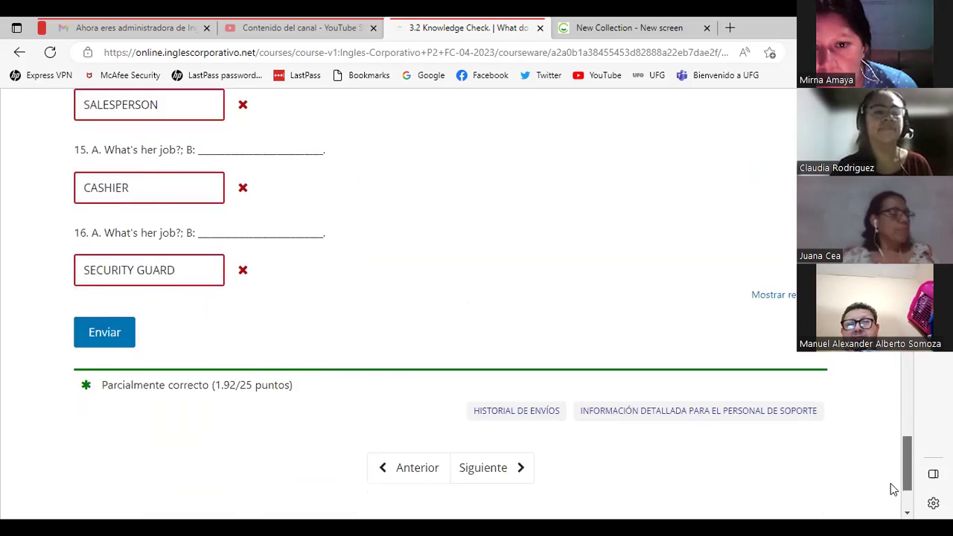
scroll(893, 488, "down", 1)
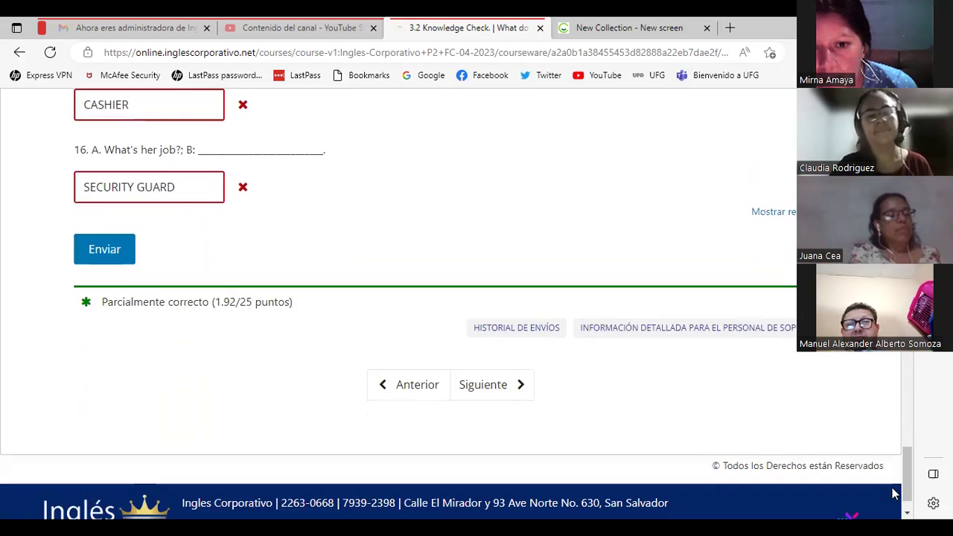
left_click(774, 212)
left_click(106, 279)
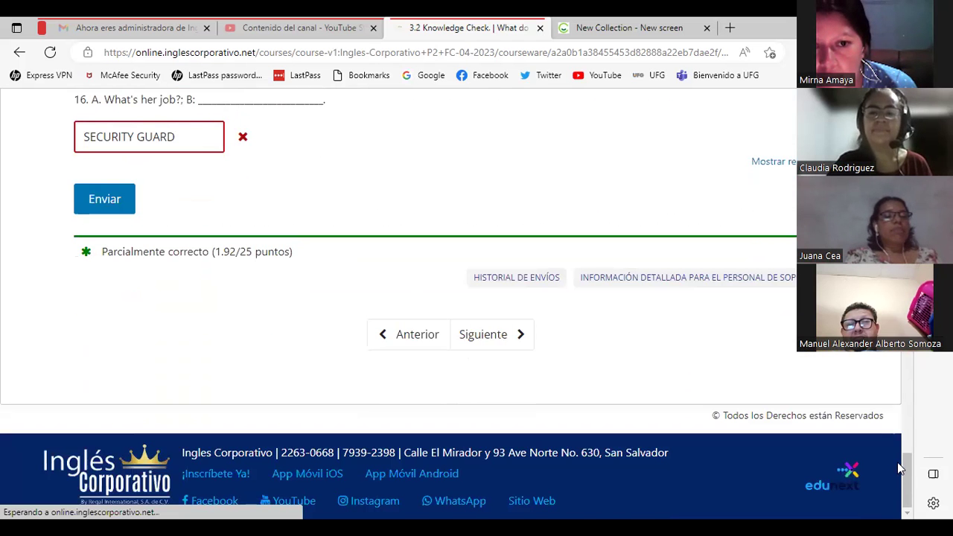
left_click_drag(900, 468, 910, 306)
Step: Rewrite answer 5 as 'She is Flight Attendant' with a capital S
scroll(654, 216, "up", 6)
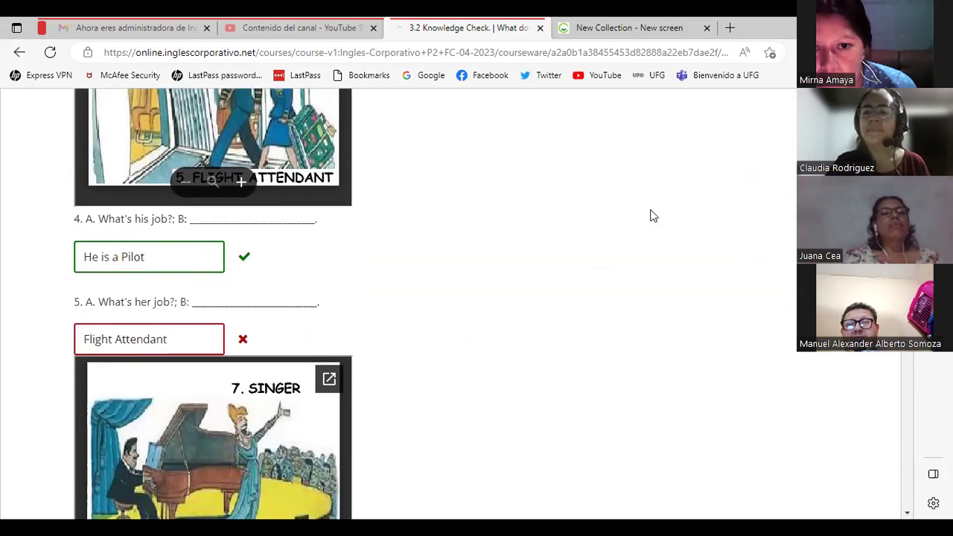
left_click(83, 339)
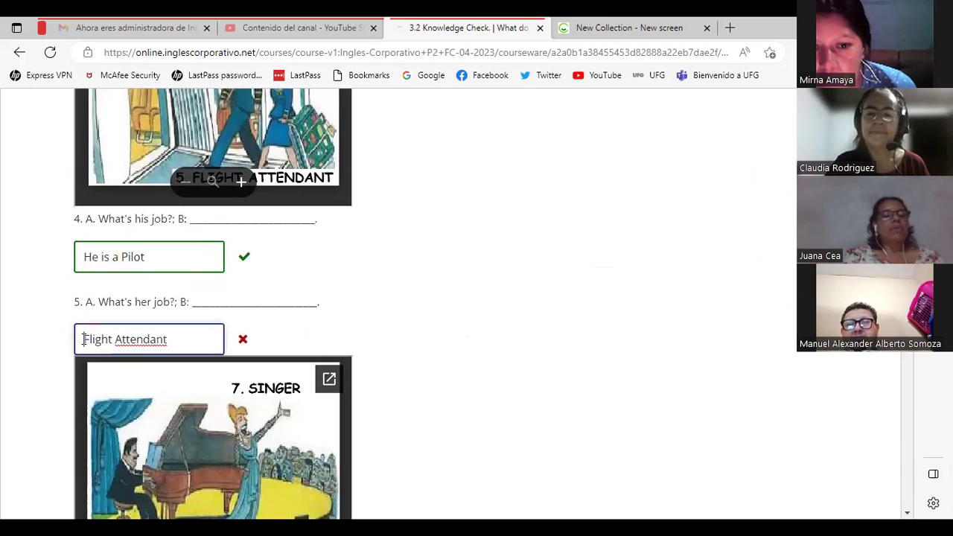
type("She is")
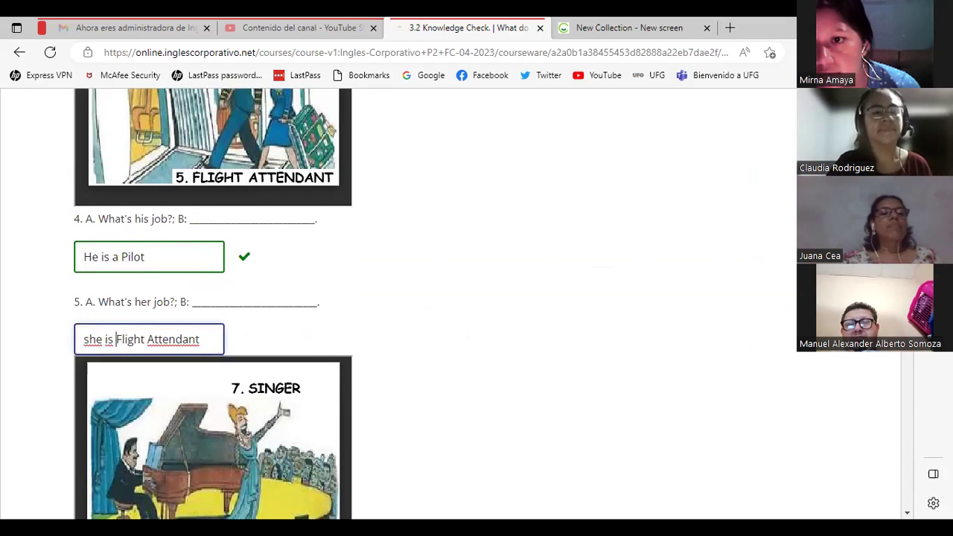
scroll(745, 273, "down", 1)
scroll(236, 361, "up", 1)
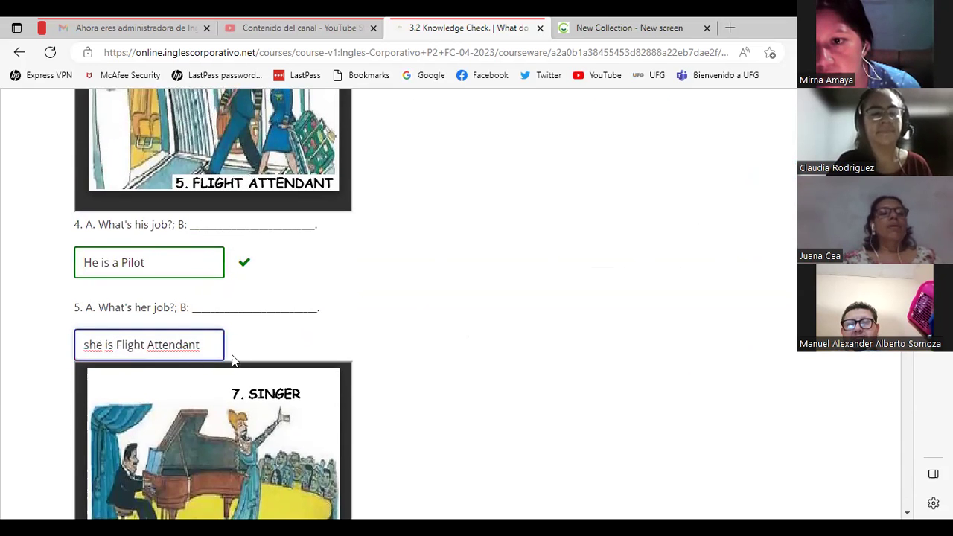
left_click(88, 346)
key("BackSpace")
type("S")
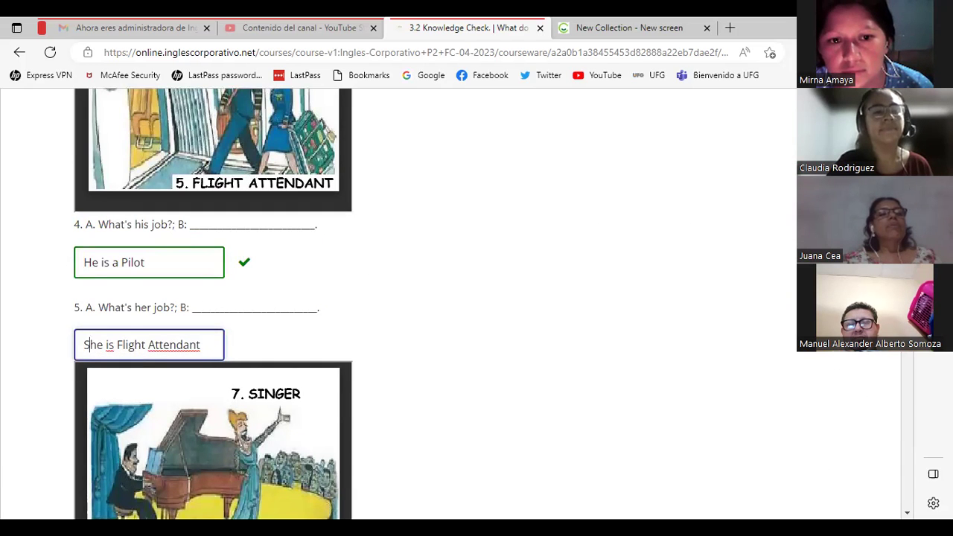
Step: Rewrite answers 6 and 7 as 'He is Musician' and 'She is a singer'
scroll(149, 298, "down", 5)
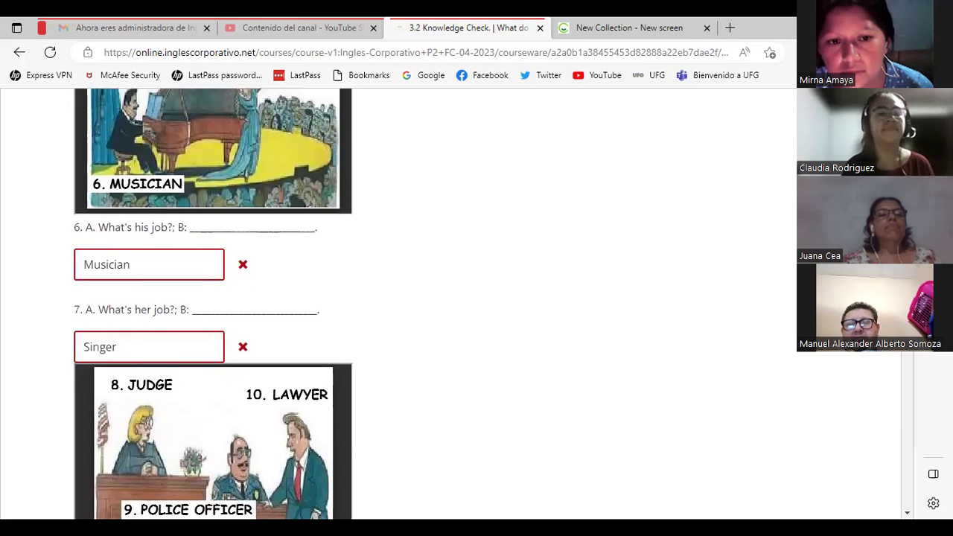
left_click(87, 263)
type("a")
key("BackSpace")
type("He is")
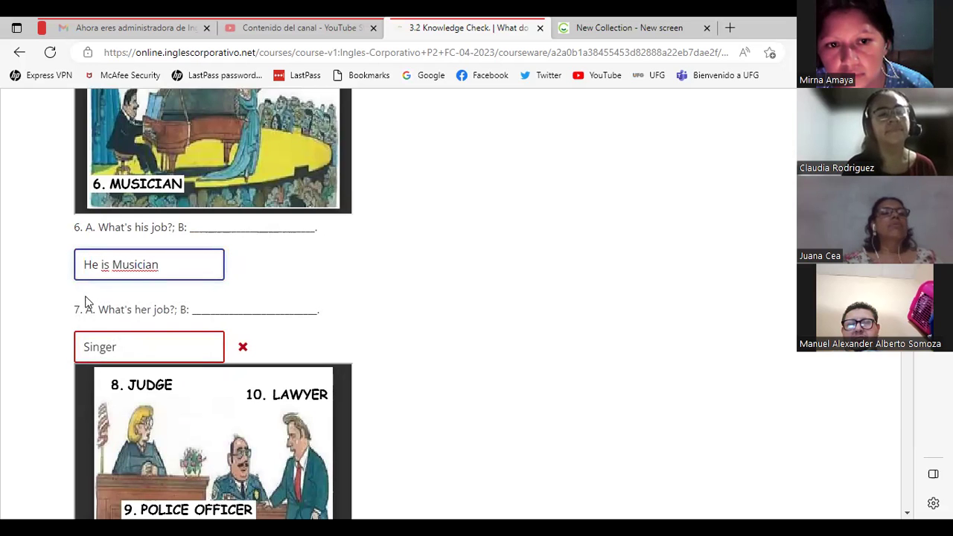
left_click(81, 347)
type("She is")
key("BackSpace")
type("a")
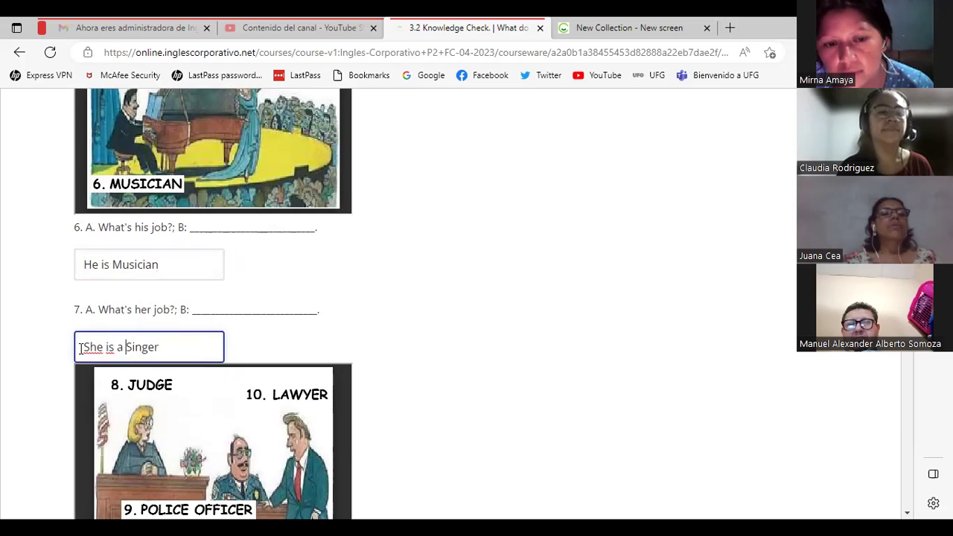
left_click(134, 347)
key("BackSpace")
type("s")
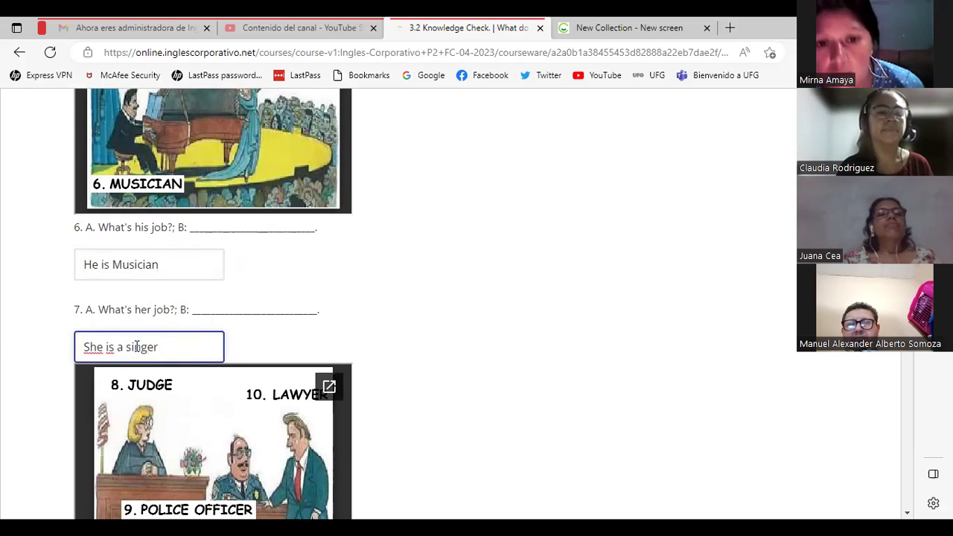
Step: Change answer 8 from JUDGE to 'She is Judge'
scroll(187, 272, "down", 3)
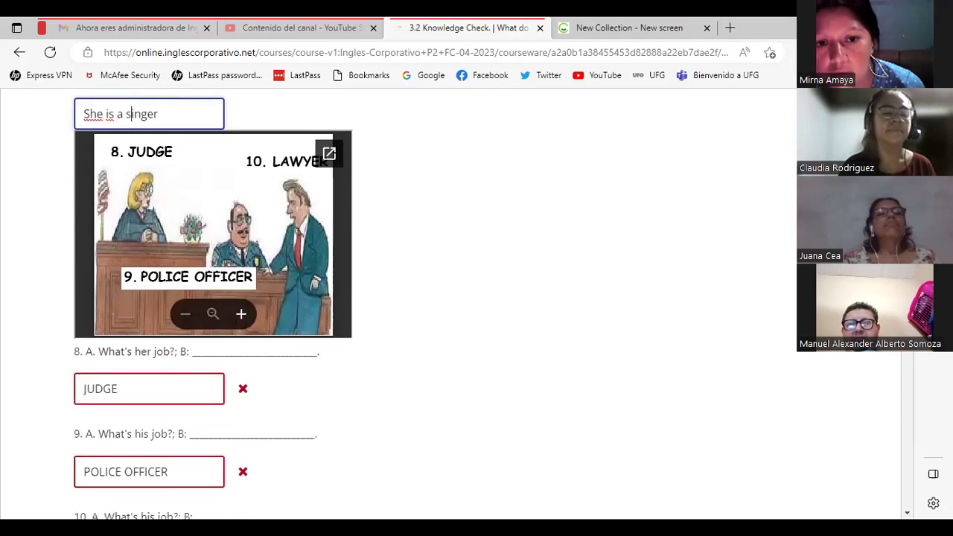
left_click(85, 291)
type("She is")
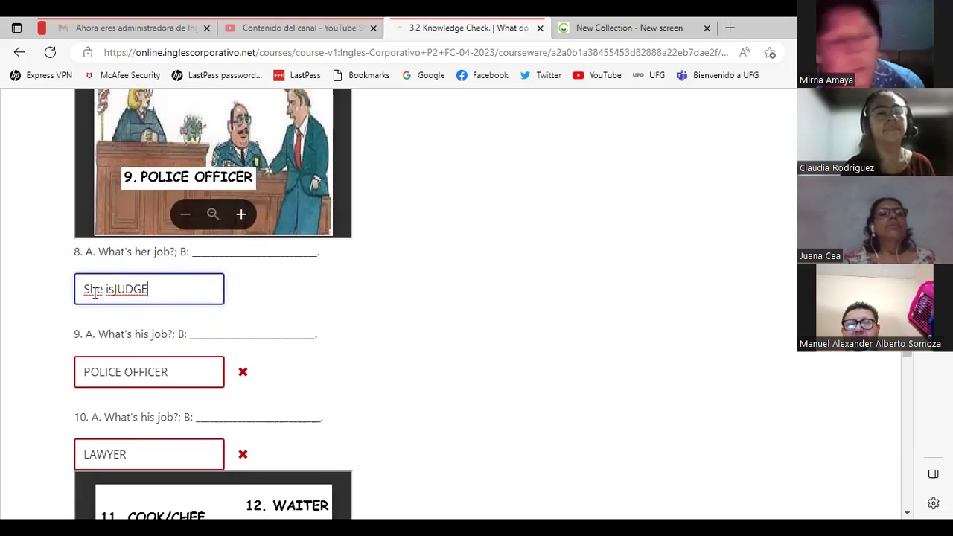
key("BackSpace")
key("BackSpace")
key("BackSpace")
key("BackSpace")
key("BackSpace")
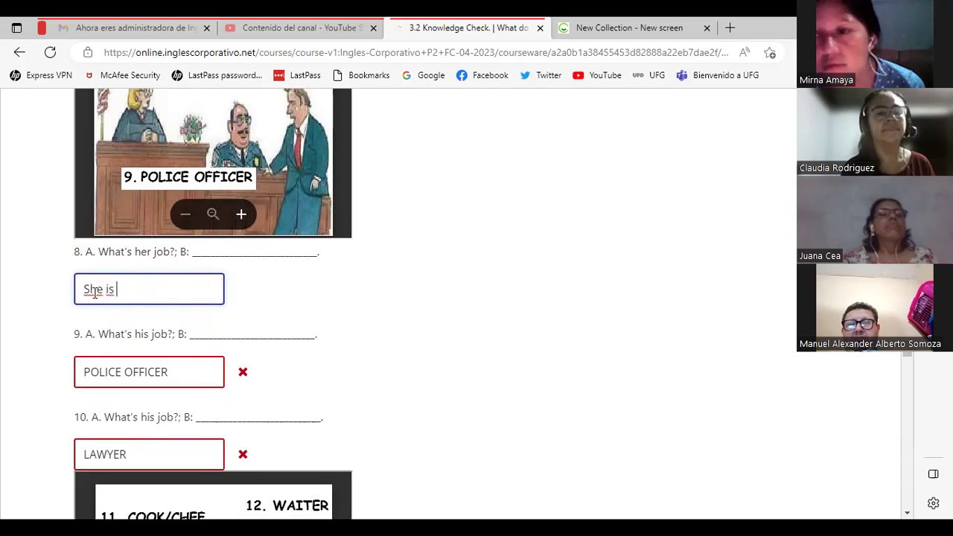
type("Judg")
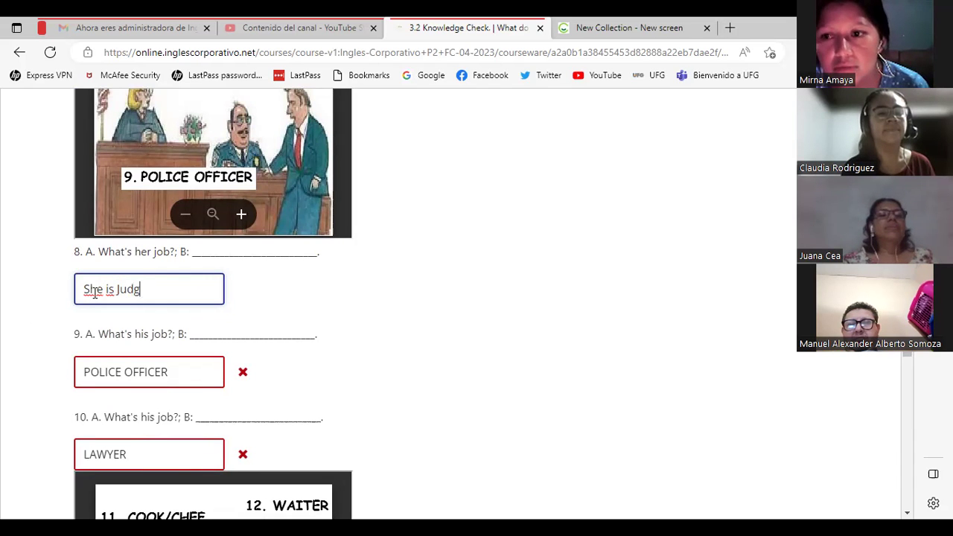
type("e")
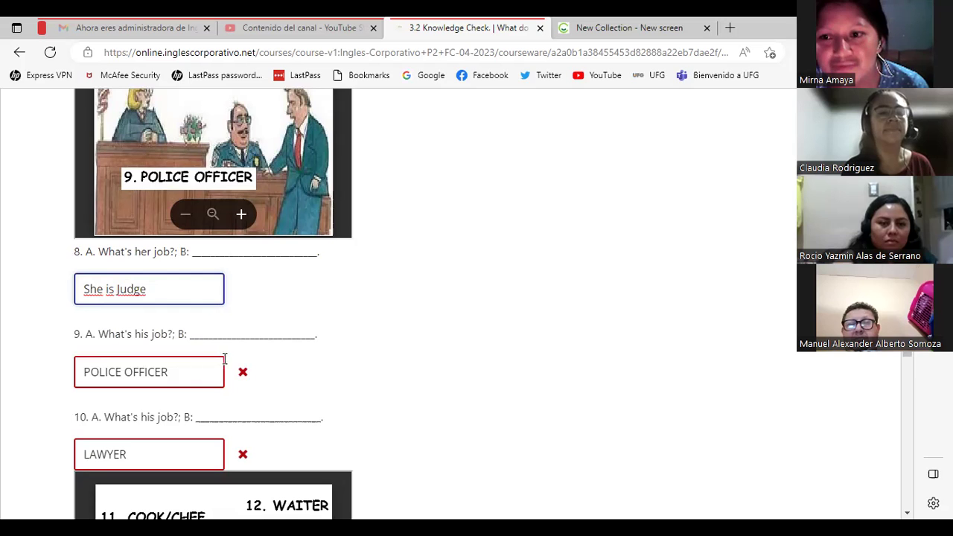
Step: Rewrite answers 9 and 10 as 'He is Police officer' and 'He is a Lawyer'
left_click(81, 372)
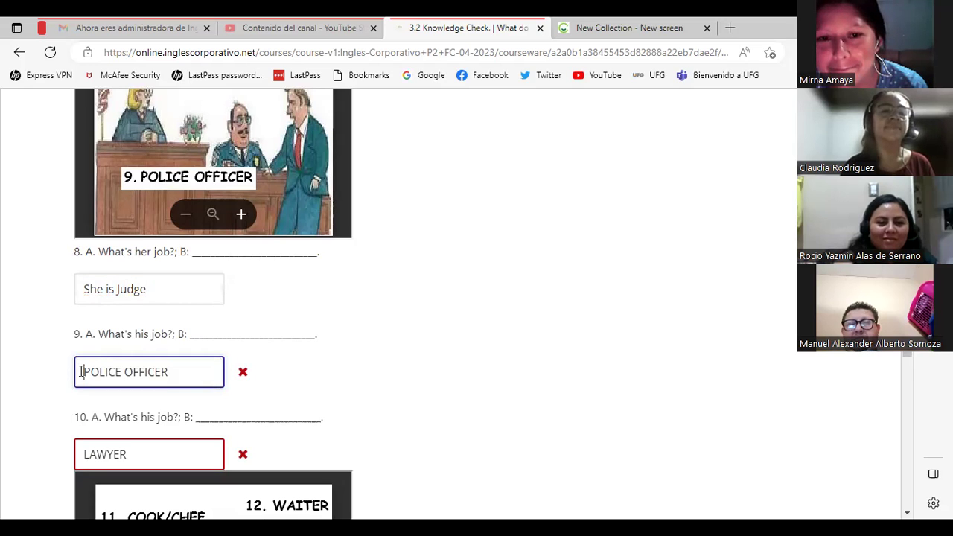
type("He is")
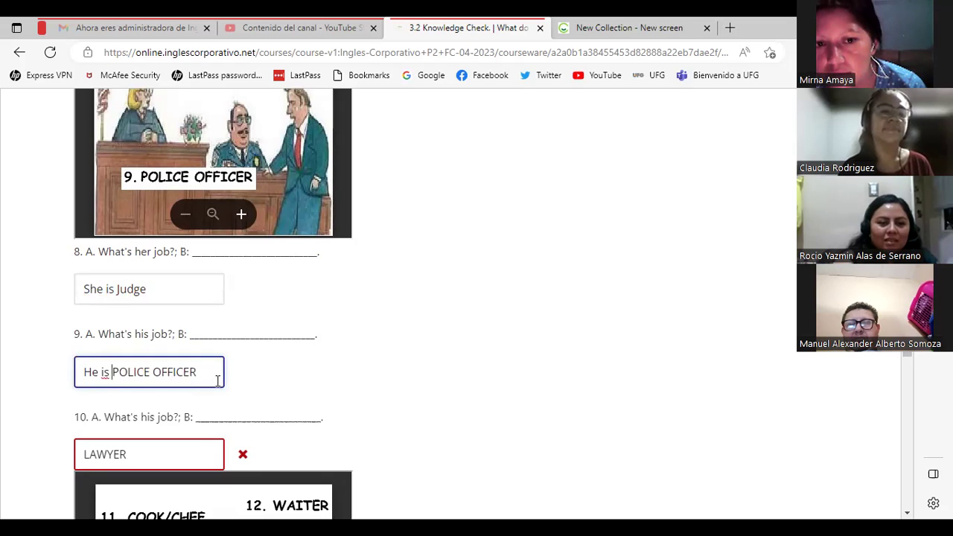
left_click_drag(199, 372, 128, 372)
key("BackSpace")
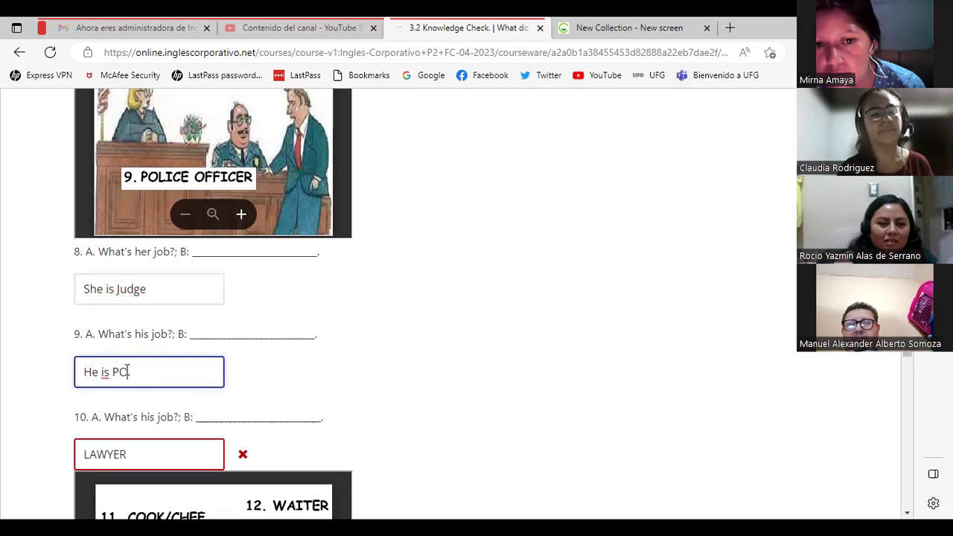
key("BackSpace")
key("BackSpace")
key("BackSpace")
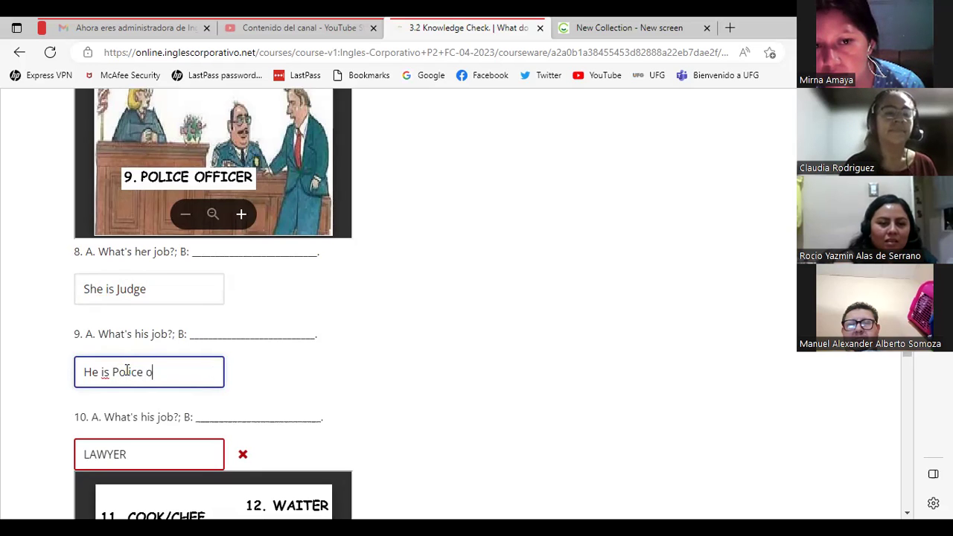
type("ficer")
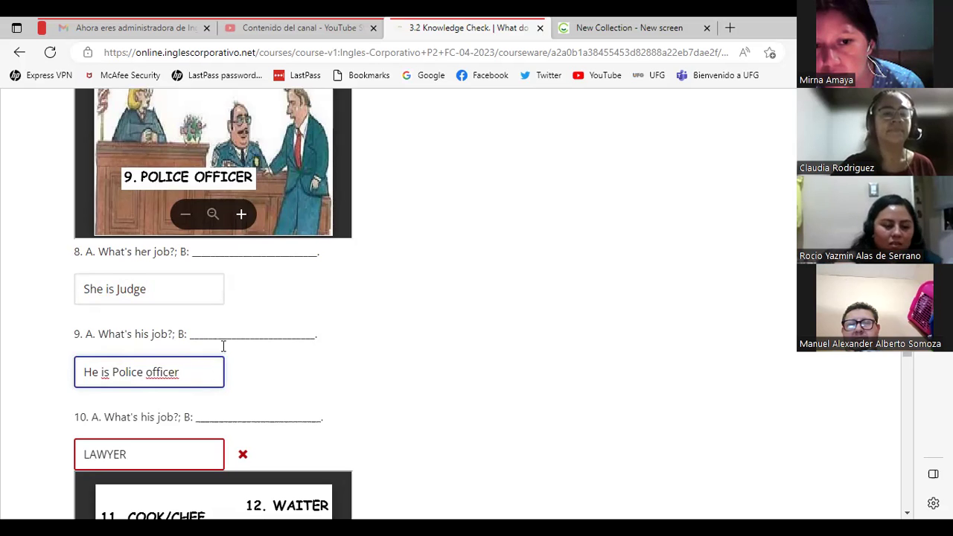
scroll(783, 318, "down", 3)
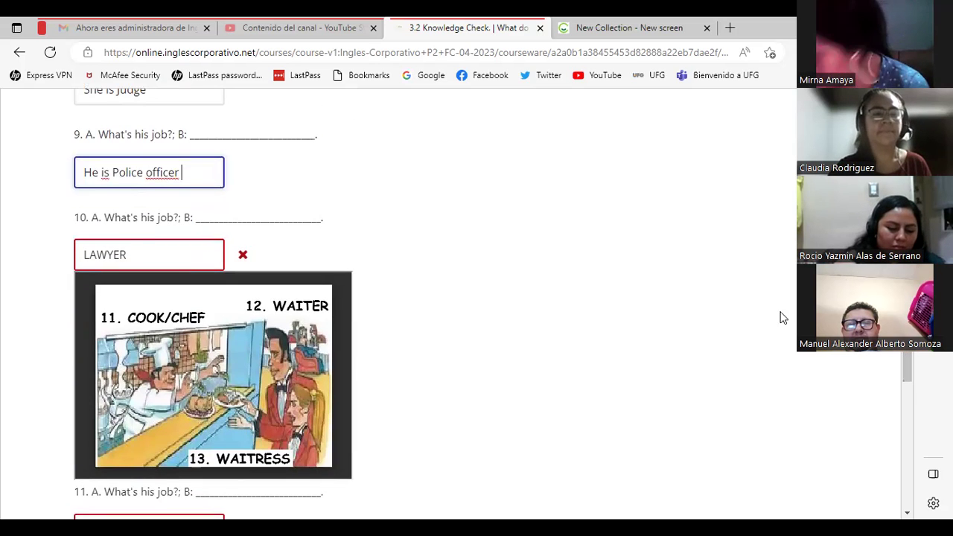
left_click(84, 254)
type("He ")
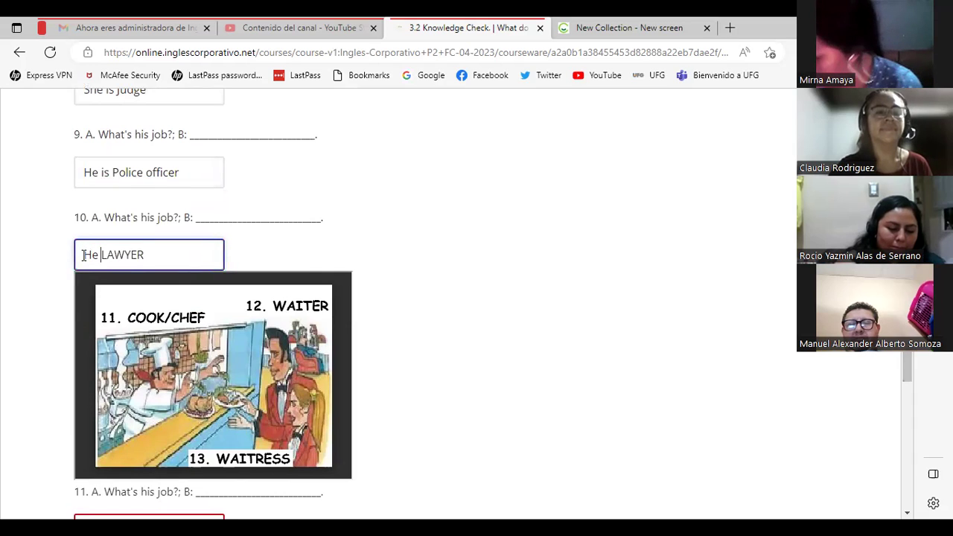
type("is a")
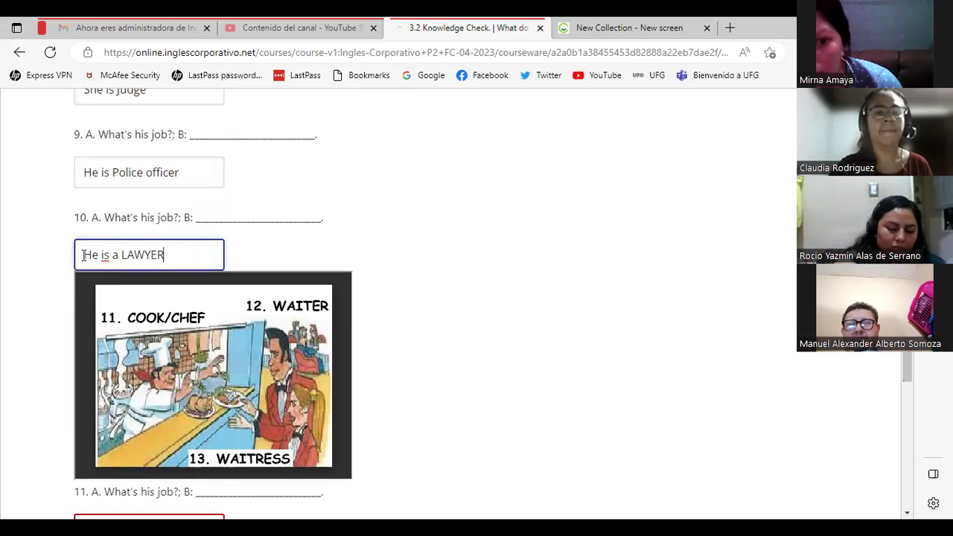
key("BackSpace")
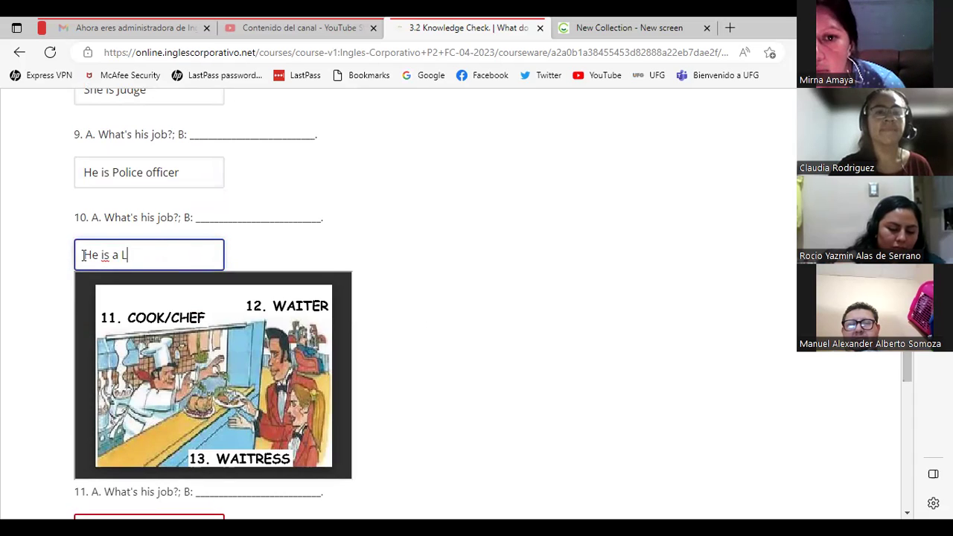
type("awt")
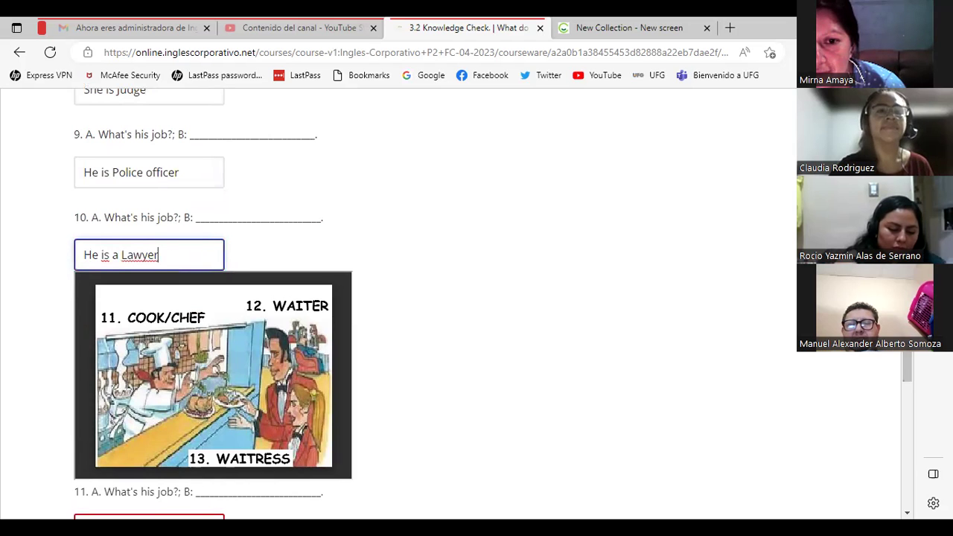
Step: Rewrite answer 11 as a 'He is' sentence, retyping COOK CHEF as 'Cook chef'
scroll(898, 380, "down", 4)
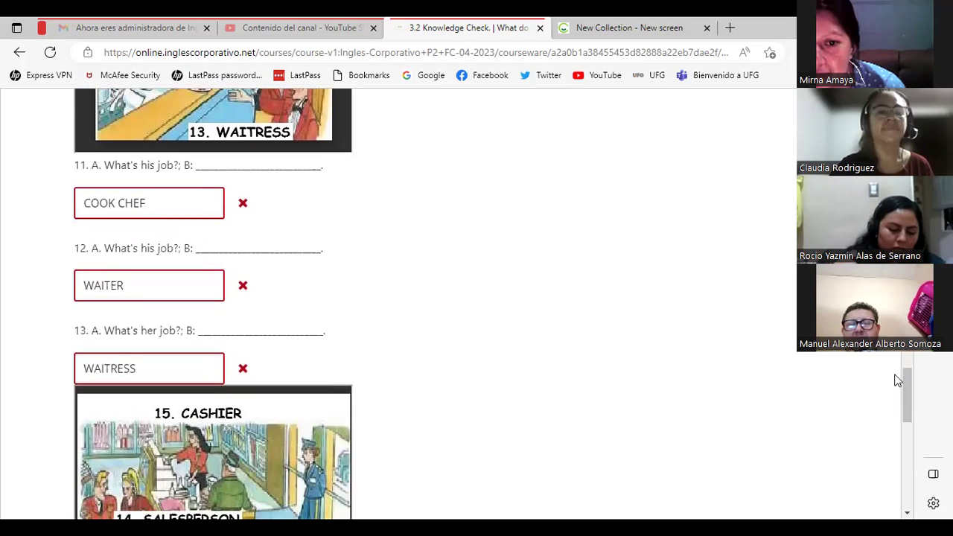
left_click(84, 202)
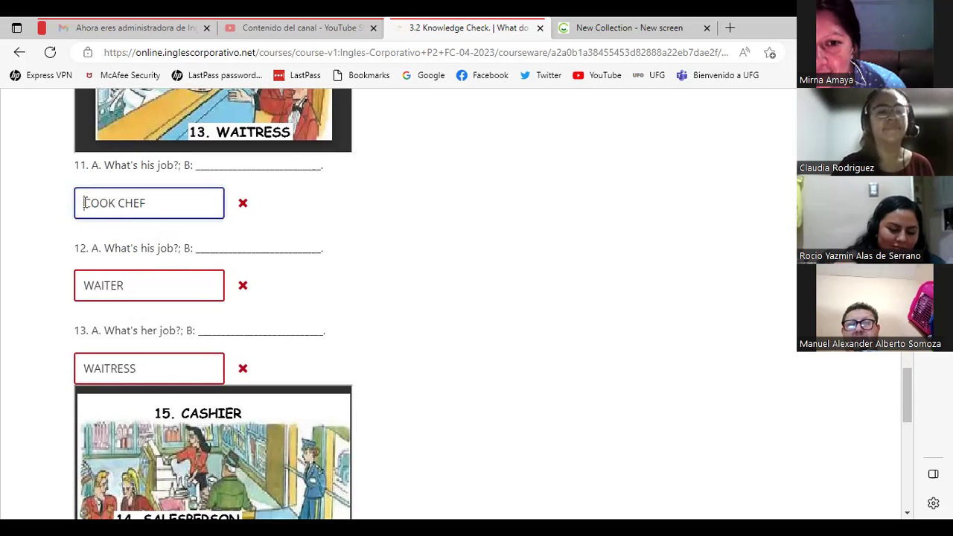
type("A ")
type("He is")
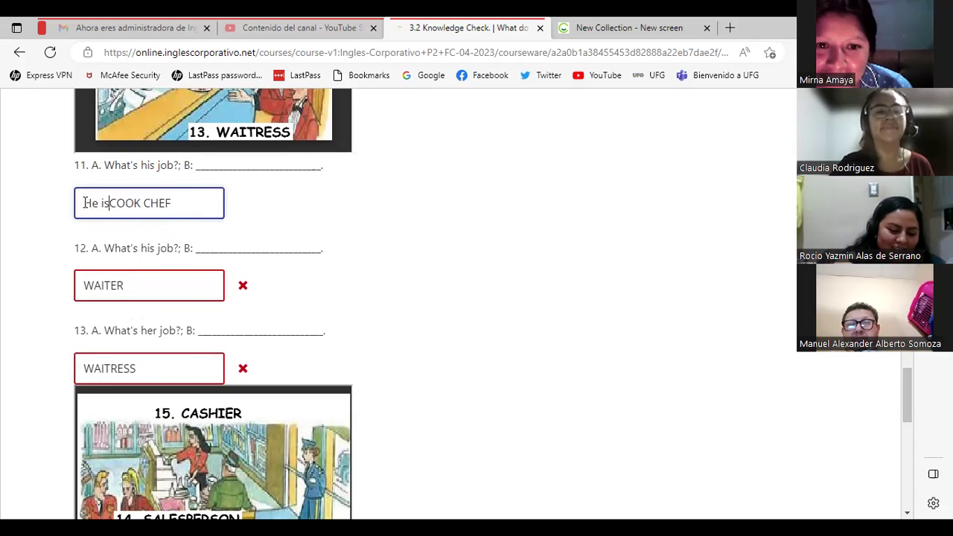
left_click_drag(181, 203, 113, 202)
key("BackSpace")
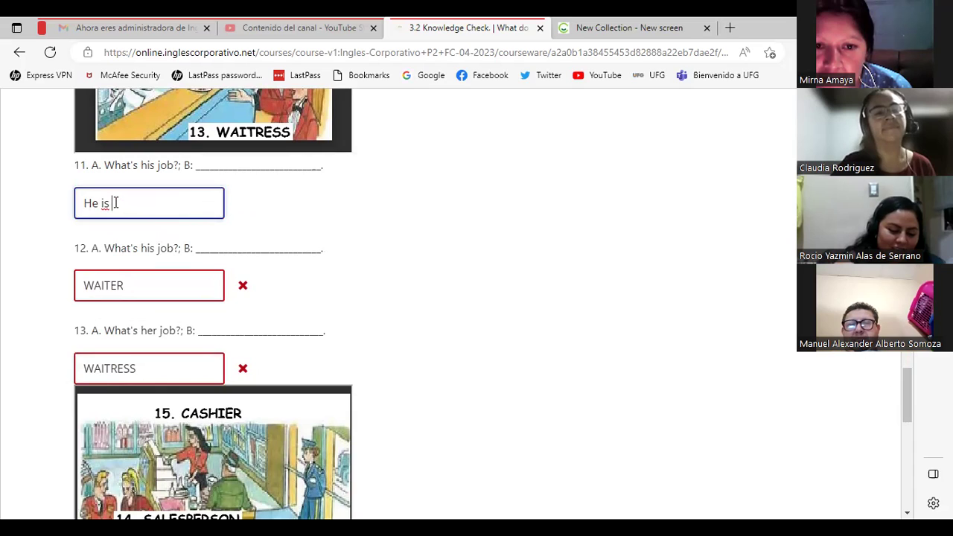
type("Cook chef")
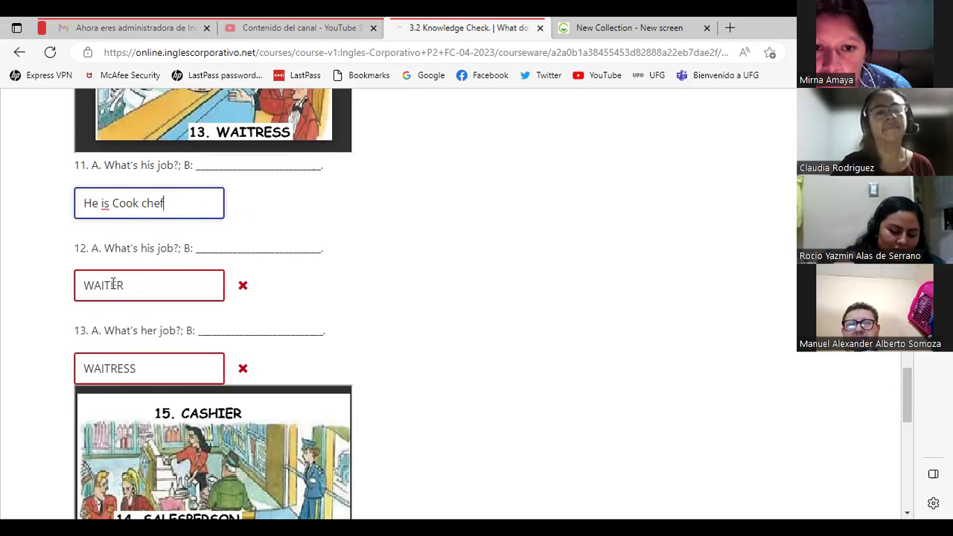
Step: Change answer 12 from WAITER to 'He is waiter'
left_click(82, 286)
type("Th")
key("BackSpace")
key("BackSpace")
type("He is")
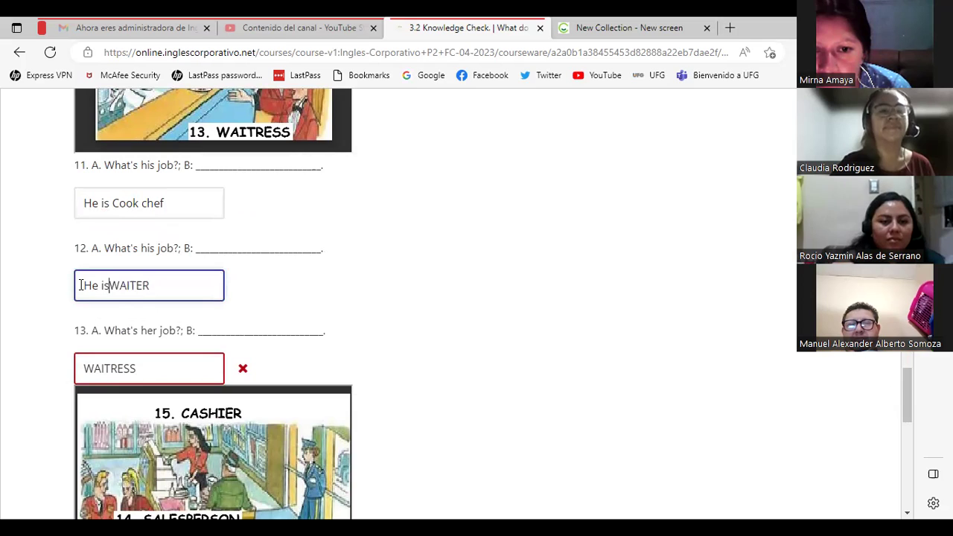
left_click_drag(159, 290, 112, 289)
key("BackSpace")
type("waiter")
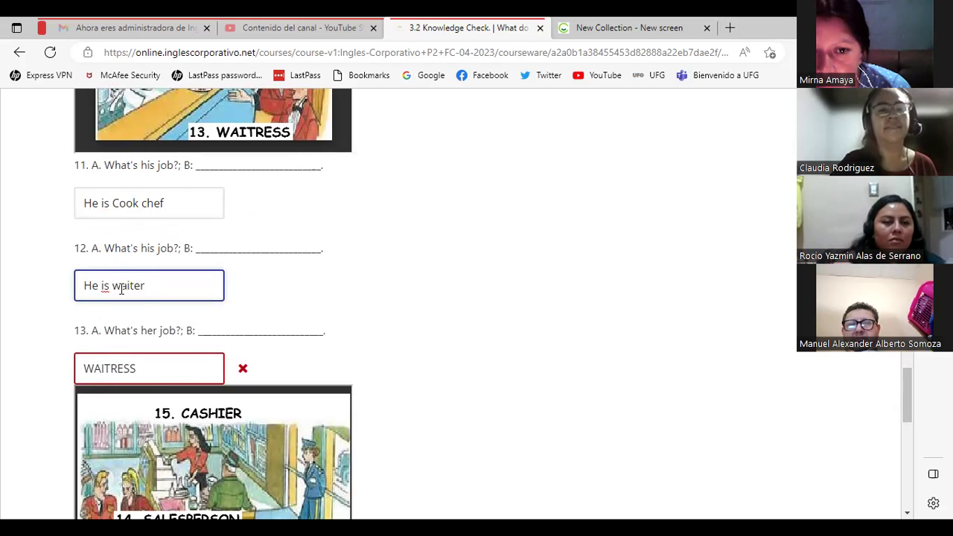
Step: Change answer 13 from WAITRESS to 'she is Waitress'
left_click_drag(910, 394, 908, 414)
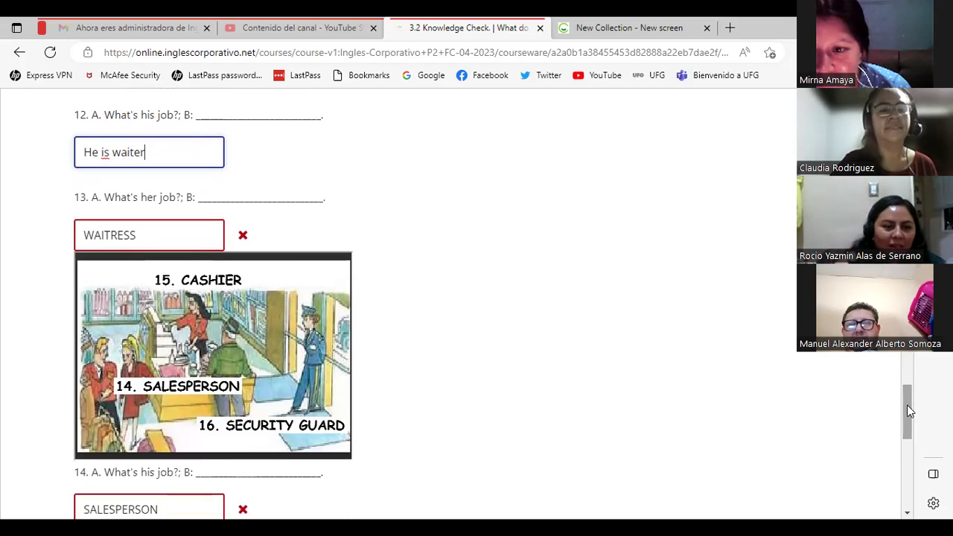
left_click(82, 230)
type("she is")
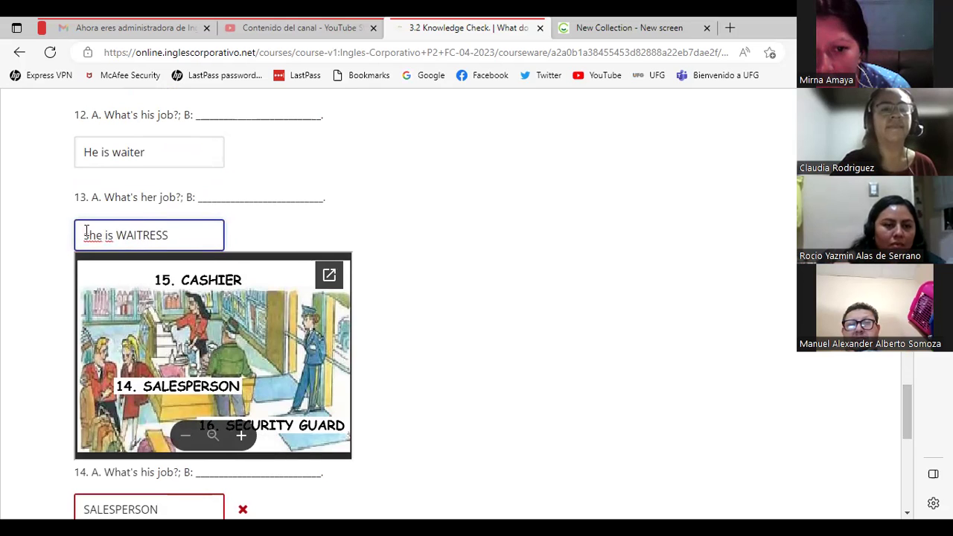
left_click_drag(173, 237, 131, 242)
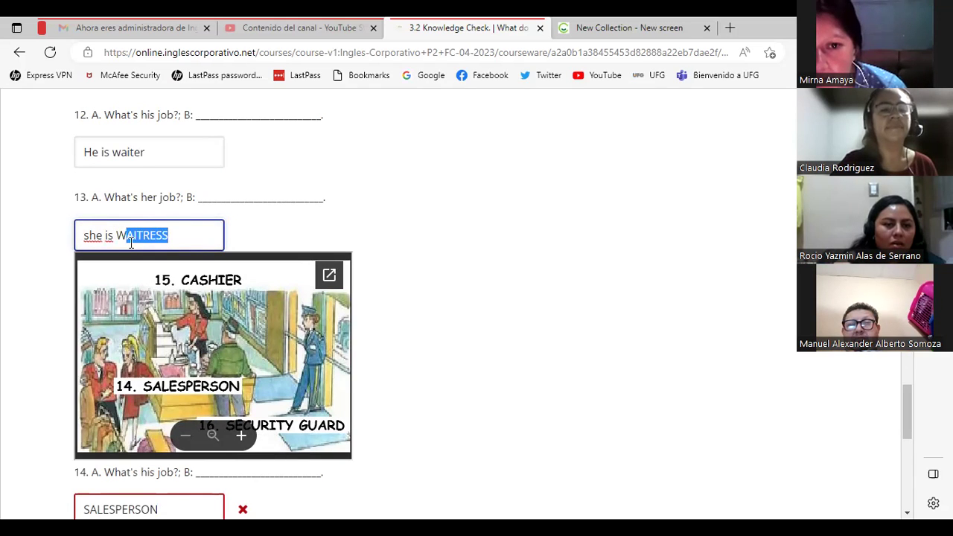
type("aitress")
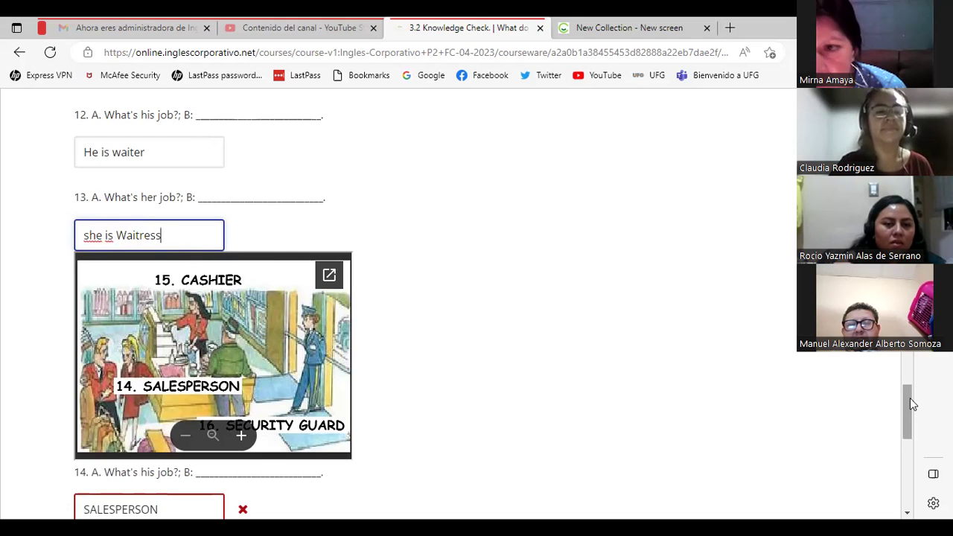
Step: Replace answer 14's SALESPERSON with 'He is a salesperson'
left_click_drag(907, 398, 906, 422)
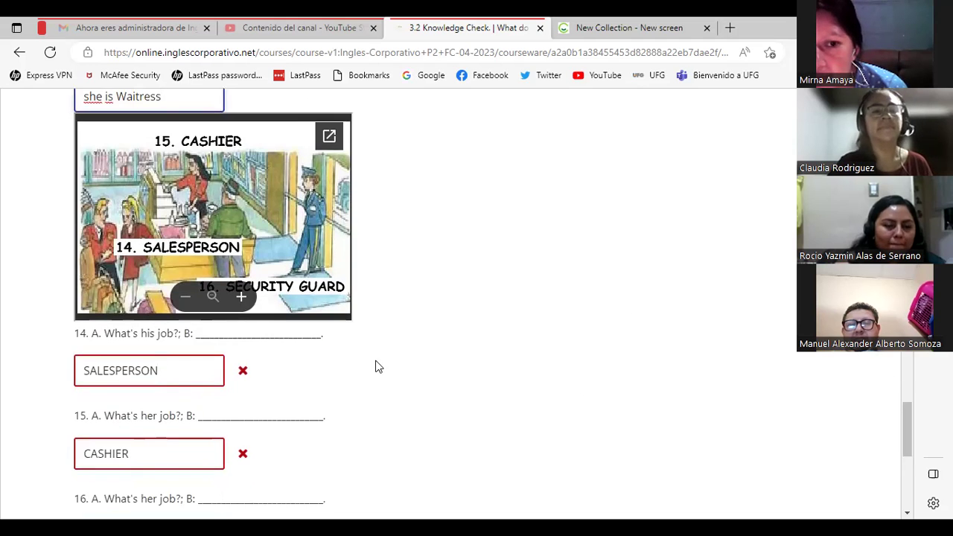
left_click(165, 382)
key("BackSpace")
key("BackSpace")
key("BackSpace")
key("BackSpace")
key("BackSpace")
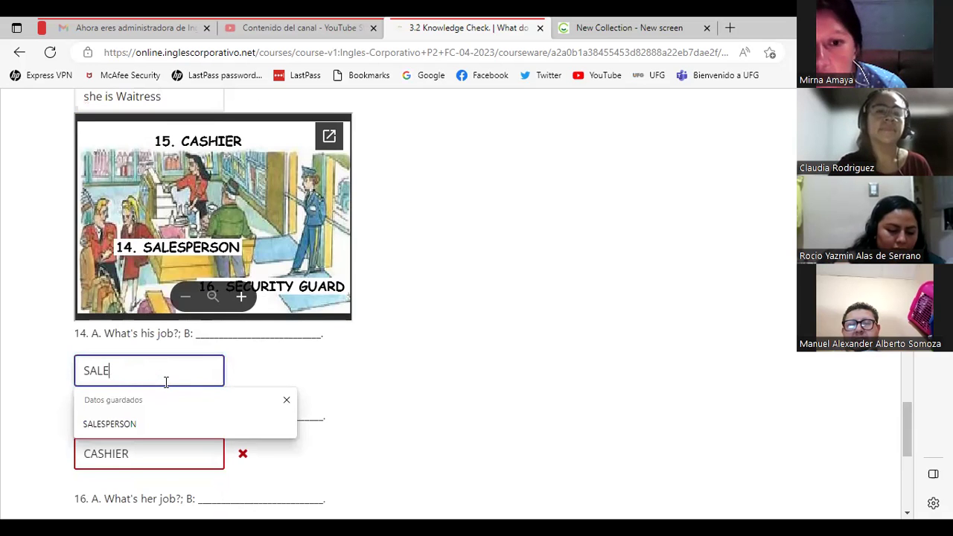
key("BackSpace")
key("BackSpace")
key("BackSpace")
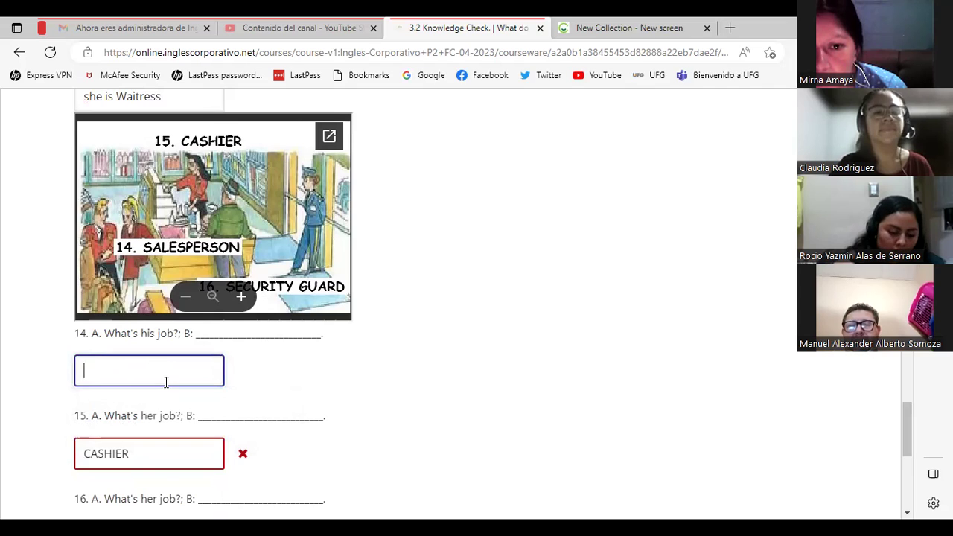
type("he")
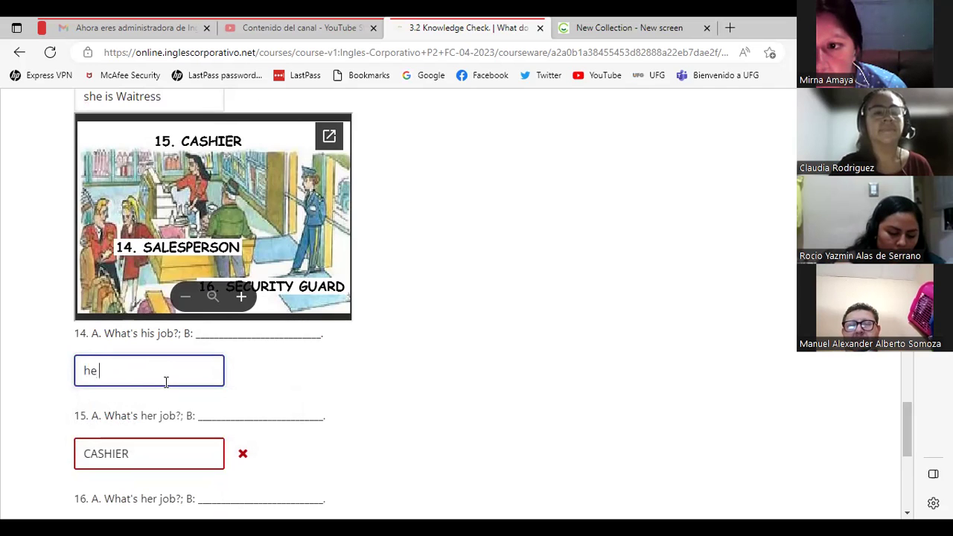
key("BackSpace")
type("H")
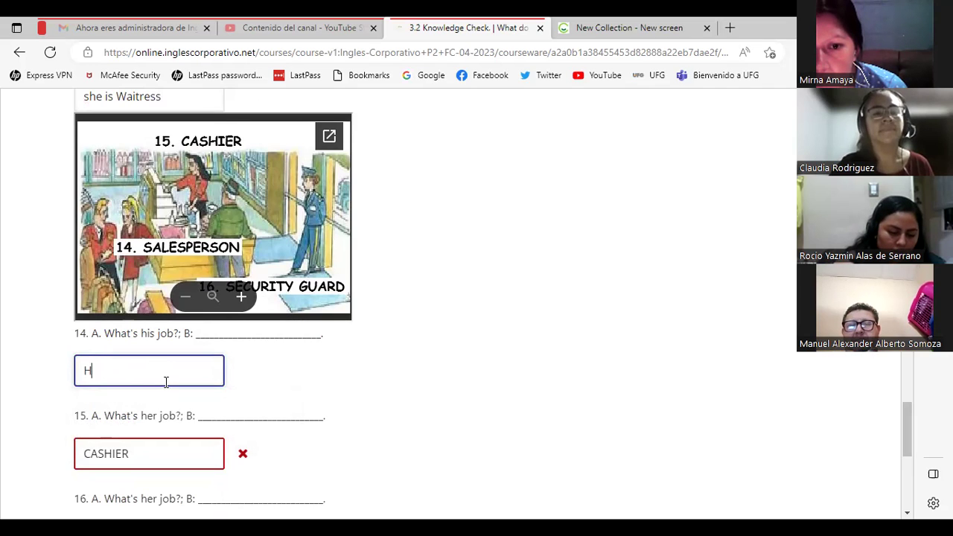
type("e iz")
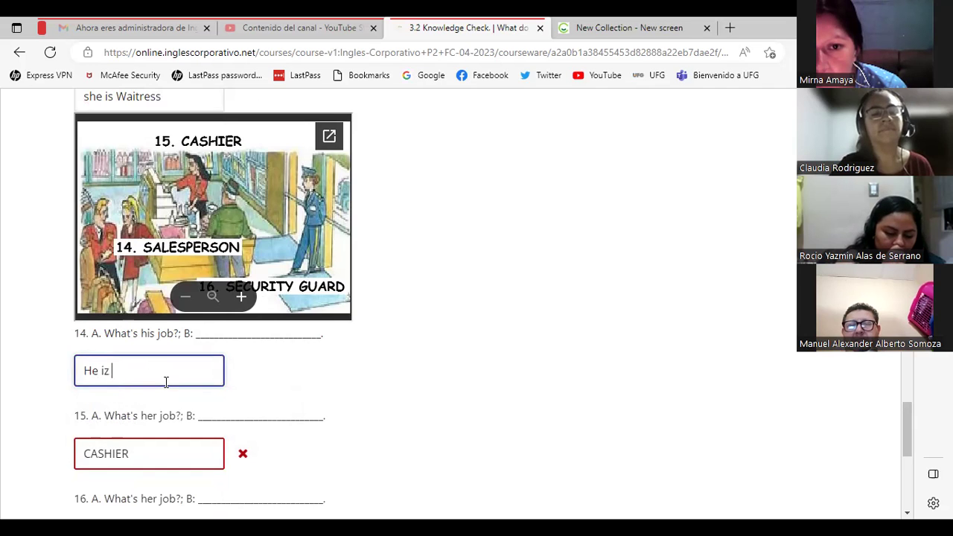
key("BackSpace")
key("BackSpace")
type("s ")
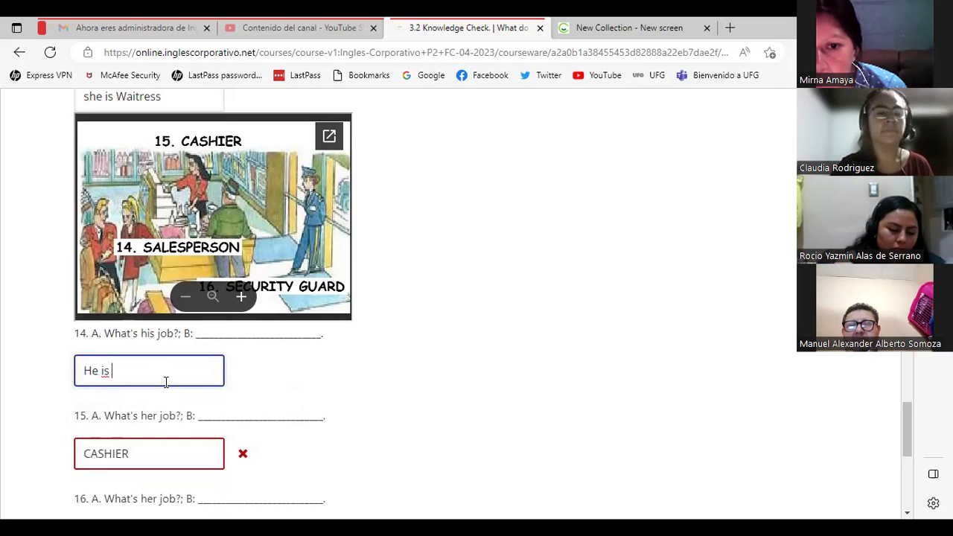
type("a salesperson")
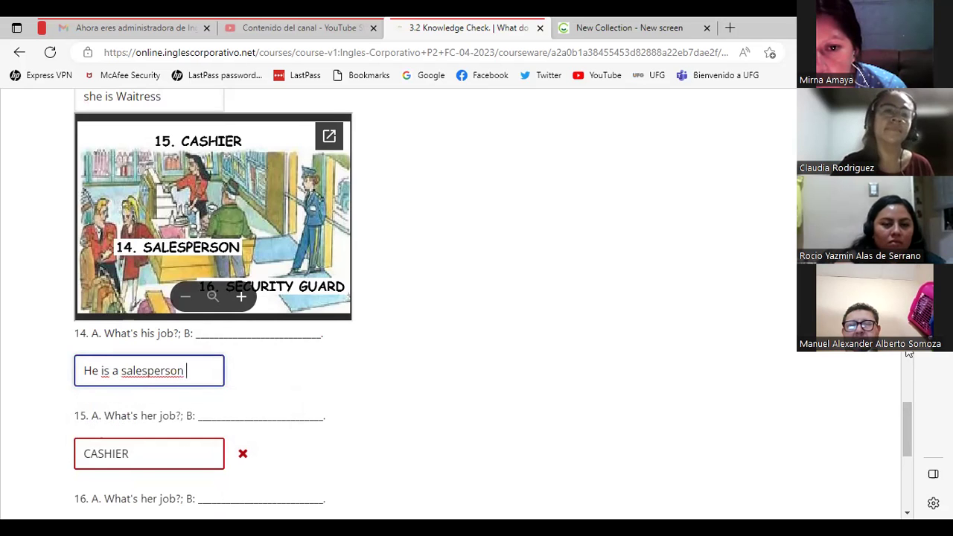
left_click_drag(904, 398, 902, 421)
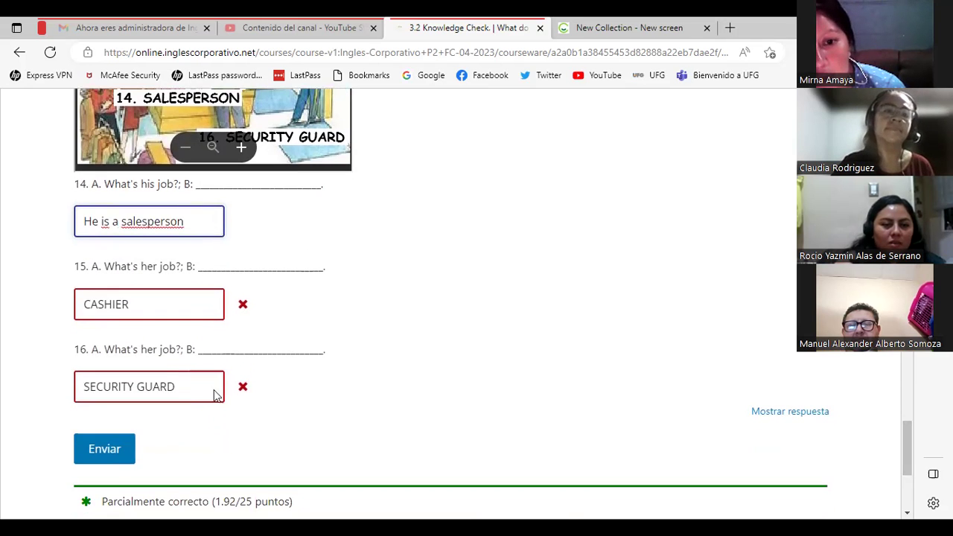
Step: Replace the CASHIER answer in question 15 with a sentence starting 'he is'
left_click(174, 310)
double_click(174, 311)
key("BackSpace")
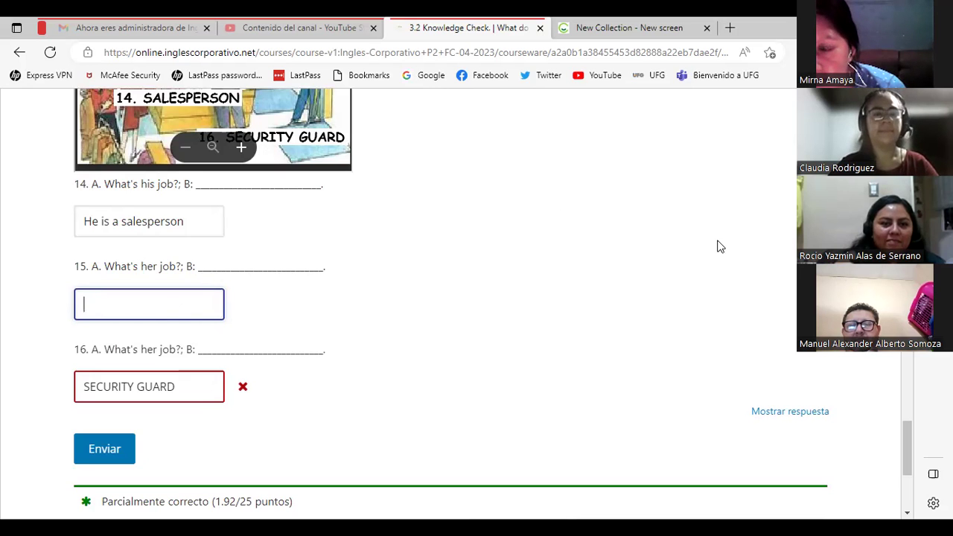
scroll(909, 427, "up", 1)
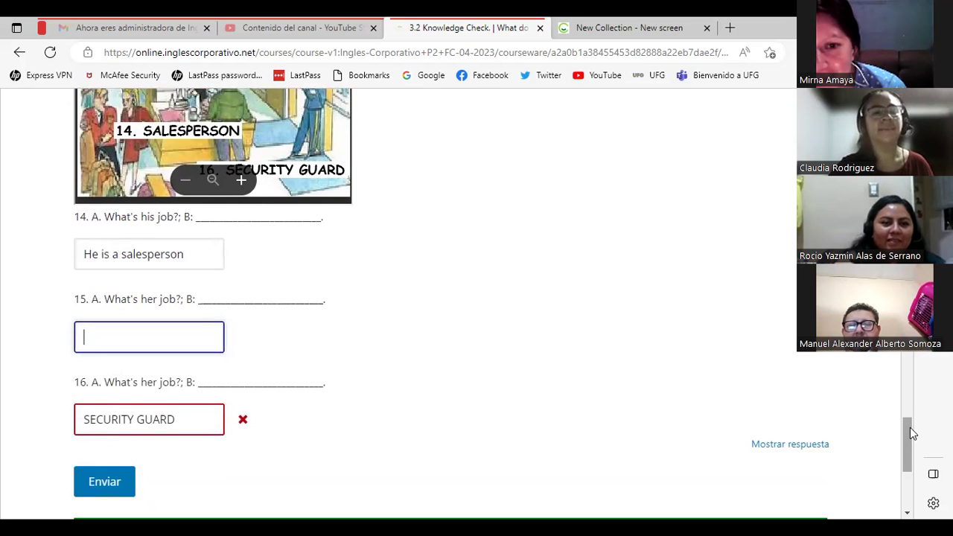
scroll(910, 428, "up", 1)
scroll(910, 427, "down", 1)
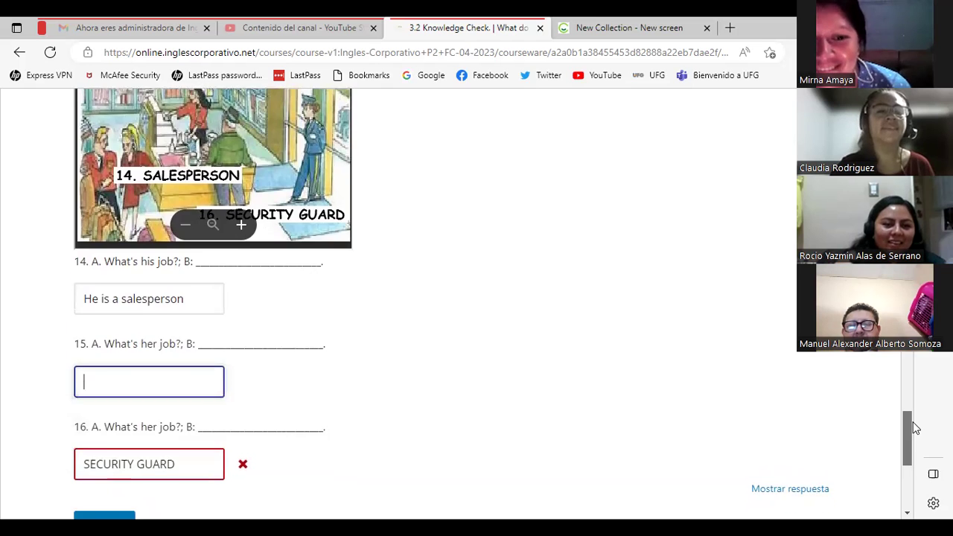
scroll(910, 427, "up", 1)
scroll(910, 427, "up", 2)
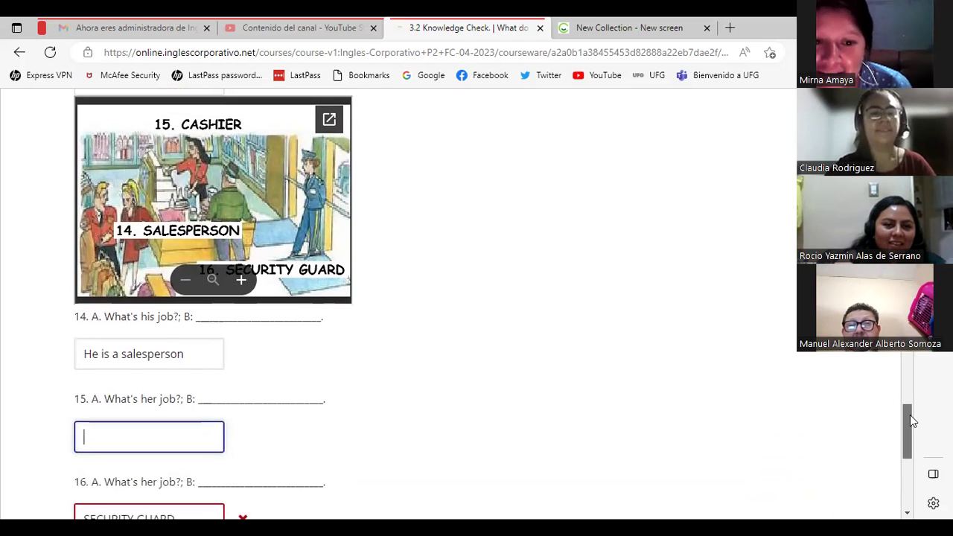
left_click_drag(910, 414, 909, 430)
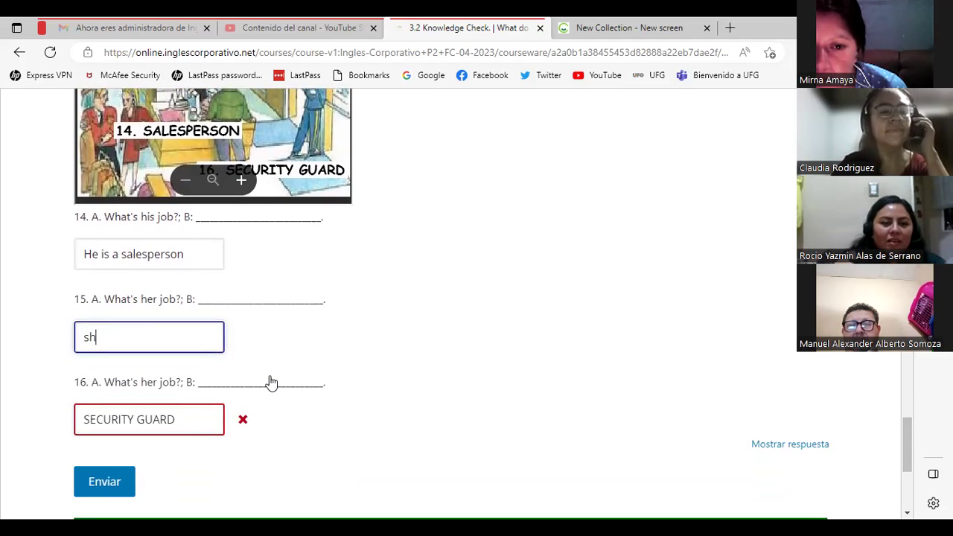
type("he is cashier")
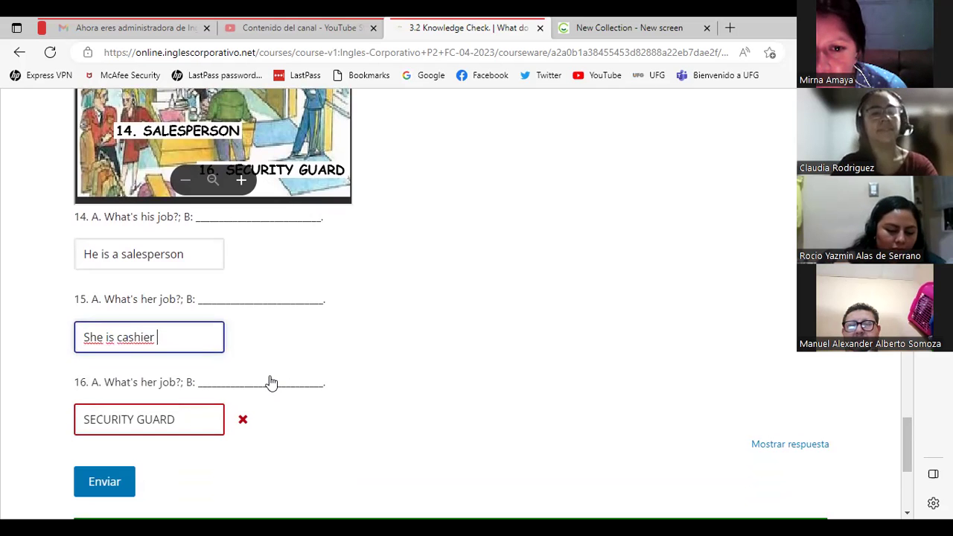
Step: Rewrite answer 16 as 'She is security guard' and submit the quiz
left_click_drag(187, 418, 68, 406)
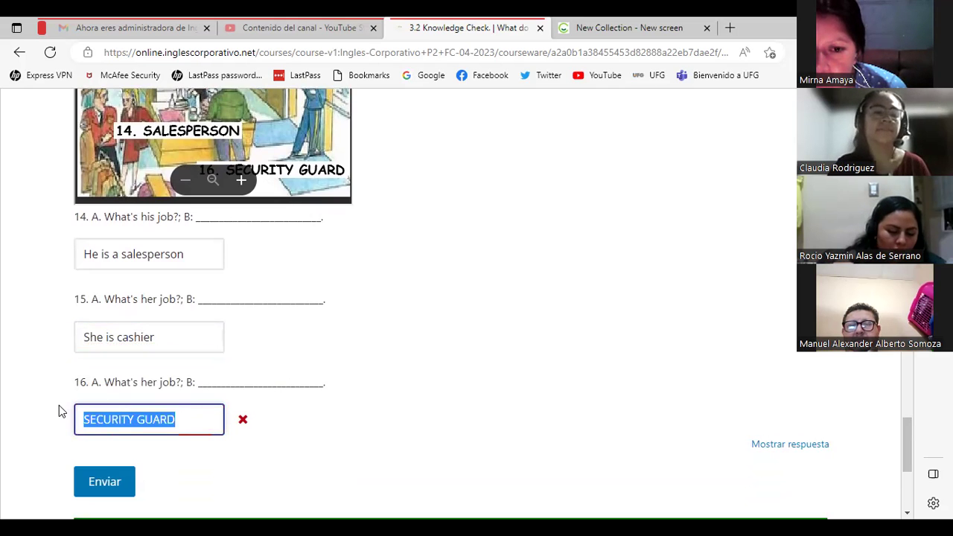
key("BackSpace")
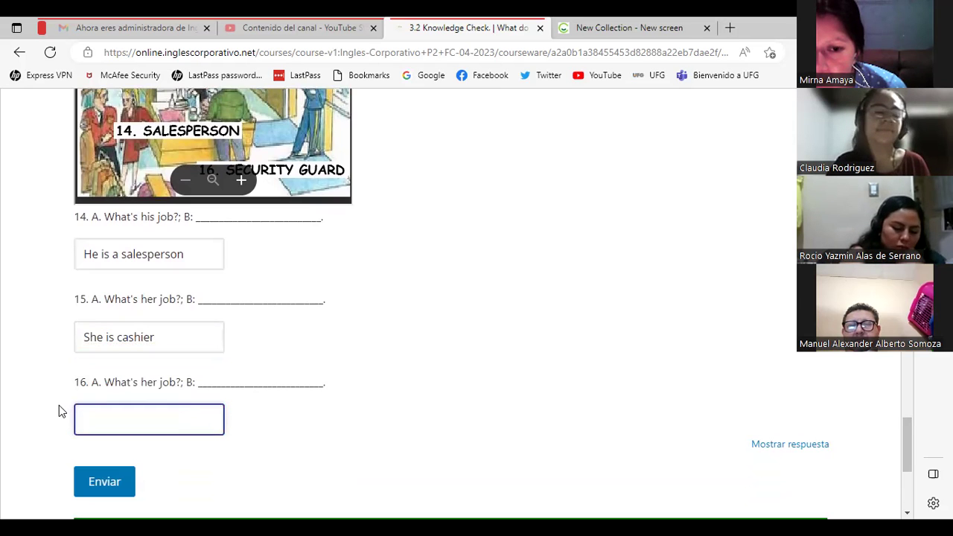
type("She is security guard")
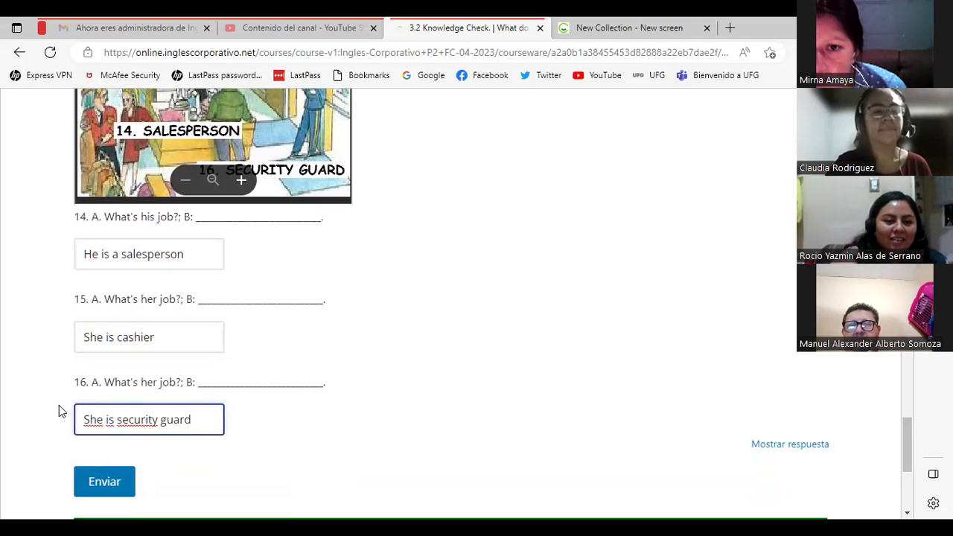
left_click(108, 482)
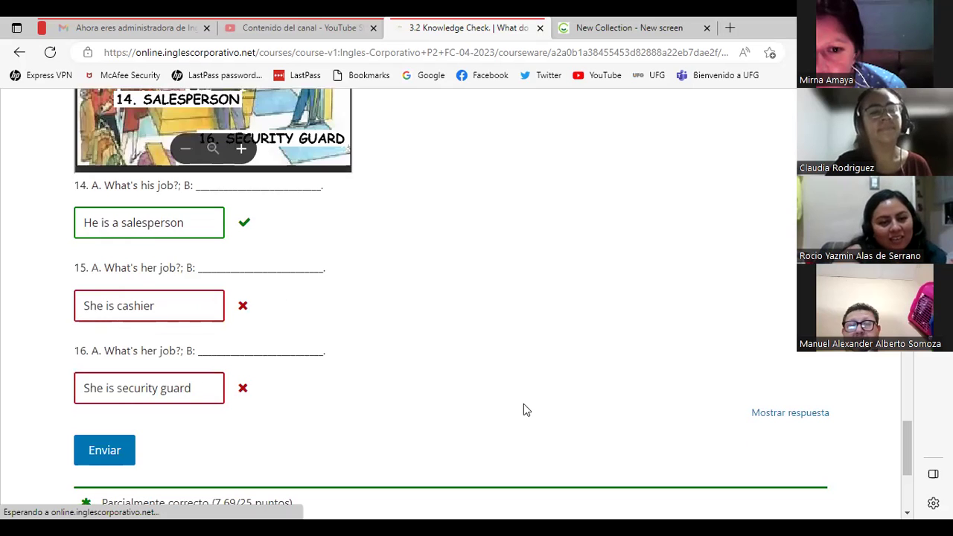
Step: Insert 'a' before the job in answers 15 and 16, resubmit, and start editing question 12
right_click(115, 306)
left_click(115, 305)
type("a")
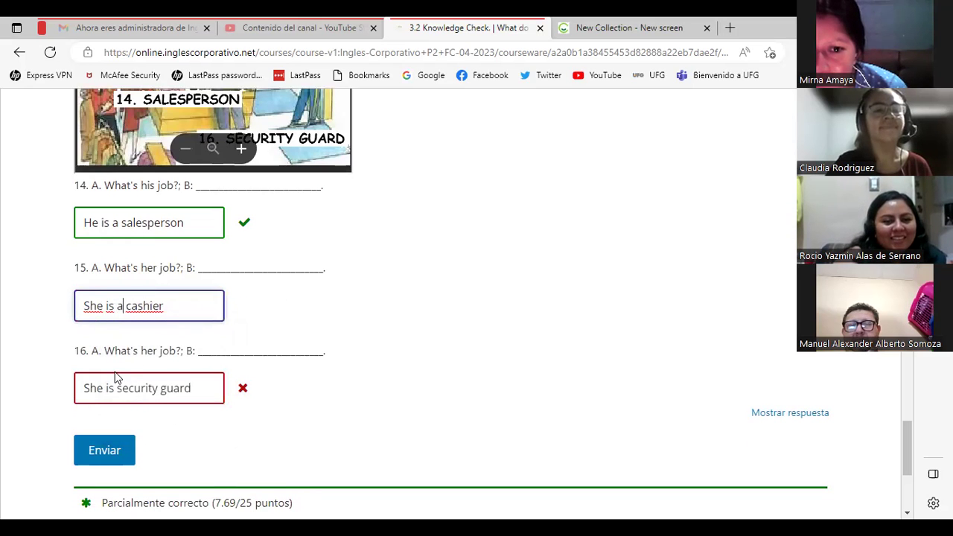
right_click(119, 392)
left_click(120, 392)
type("a")
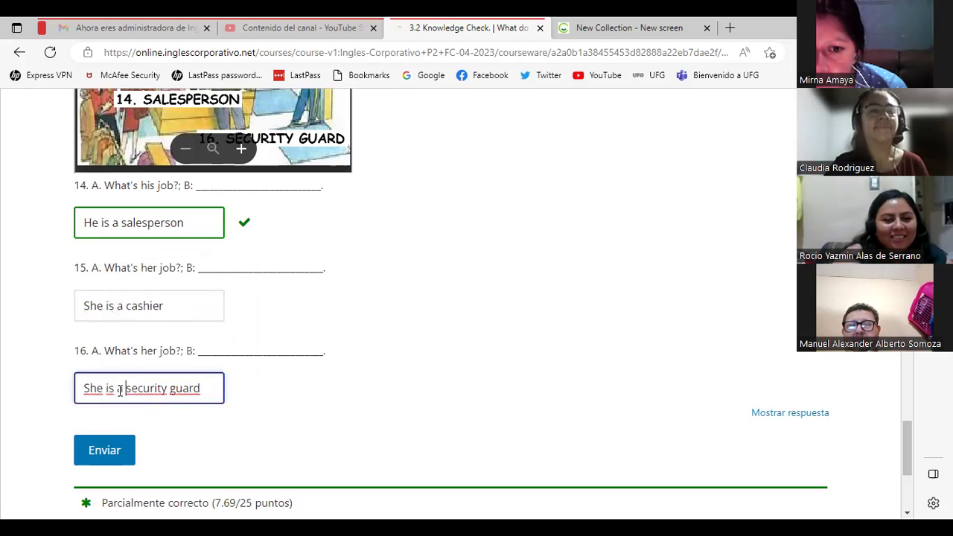
left_click(109, 437)
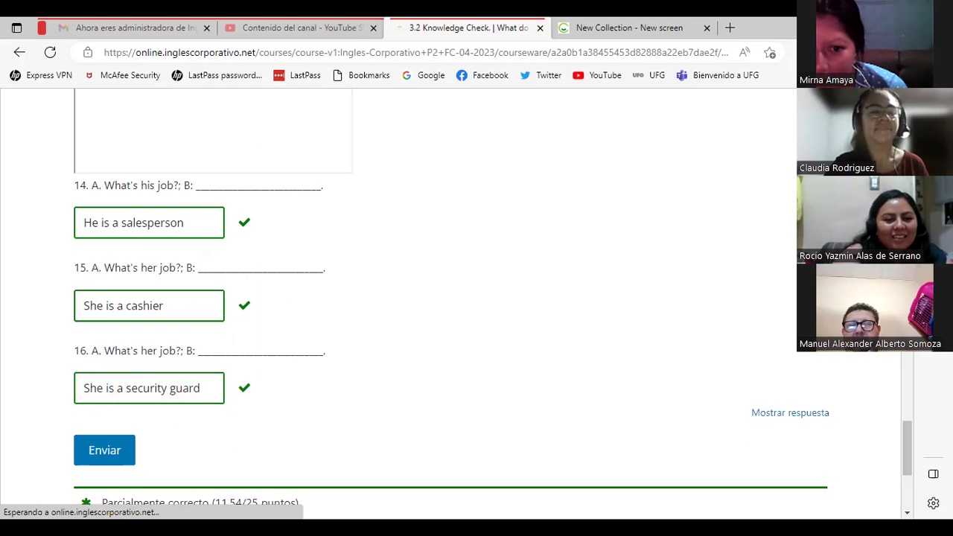
left_click_drag(909, 453, 896, 384)
left_click(111, 335)
Step: Add 'a' before the job in answers 12 (waiter), 13 (Waitress) and 11 (Cook)
right_click(111, 336)
key("Escape")
type("a waiter")
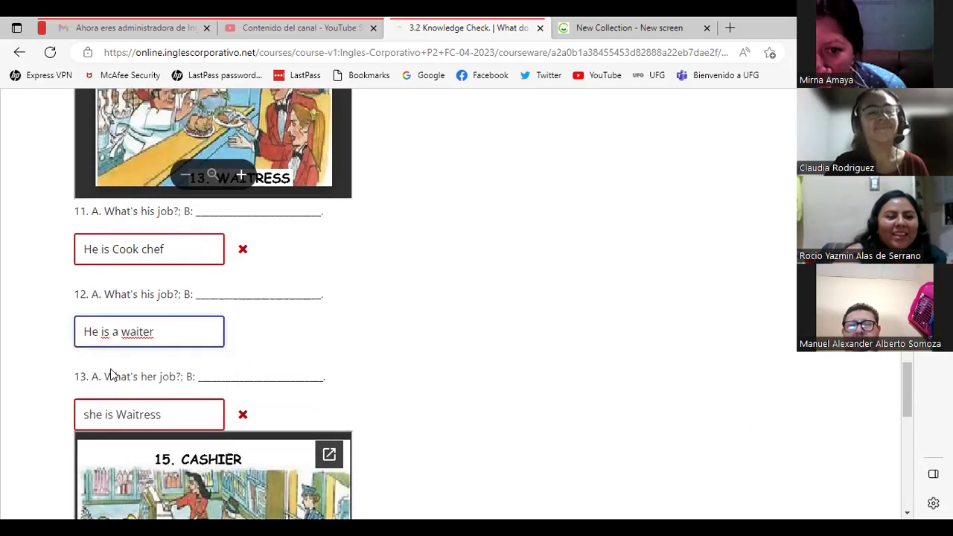
left_click(116, 416)
type("a")
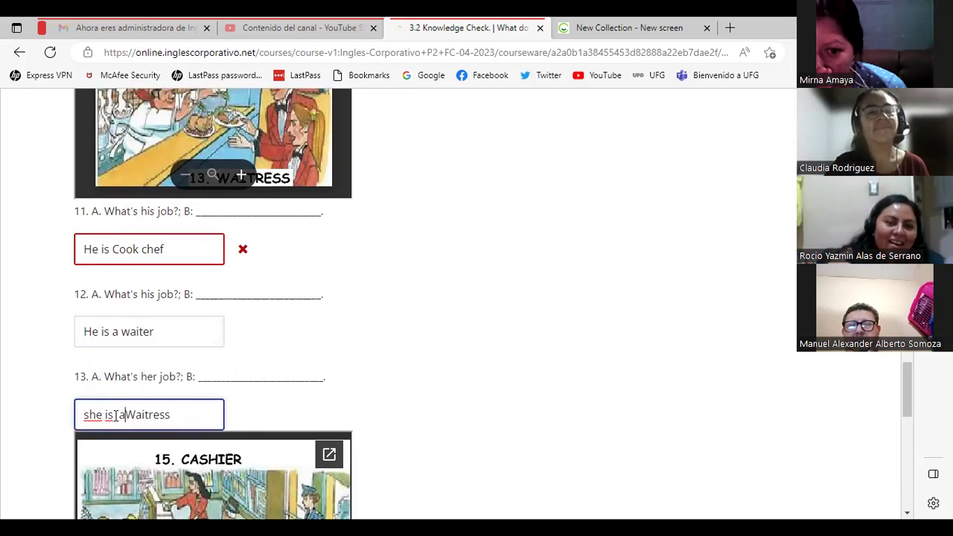
left_click(144, 250)
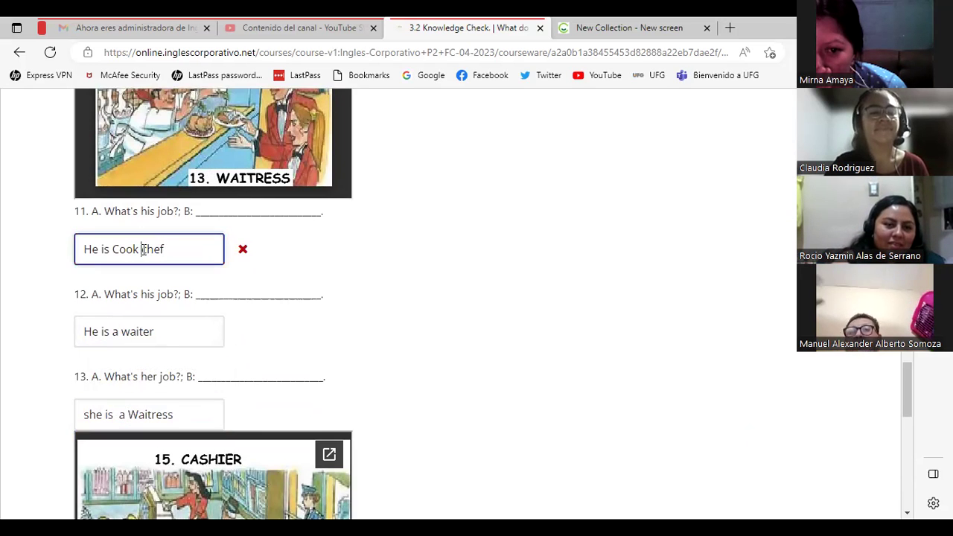
type("a")
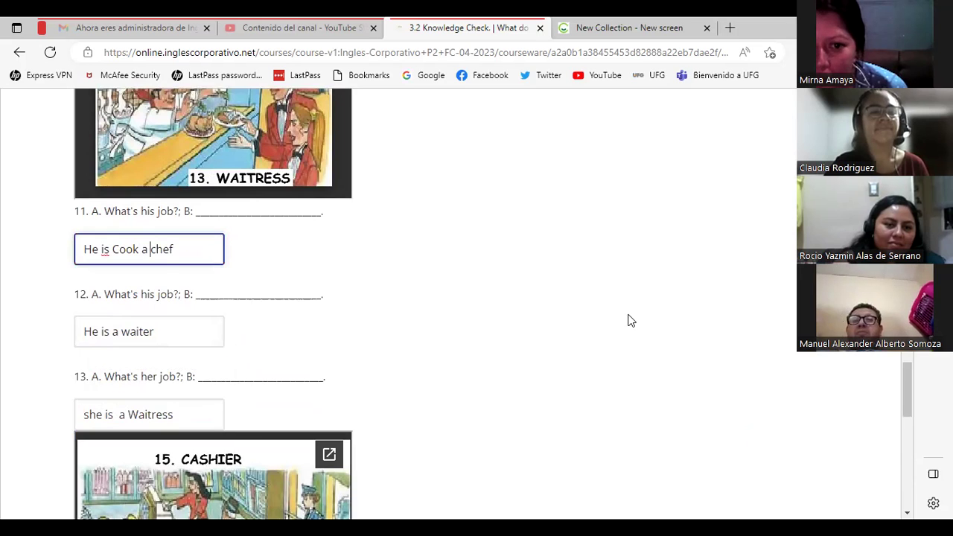
left_click_drag(901, 377, 903, 370)
key("BackSpace")
key("BackSpace")
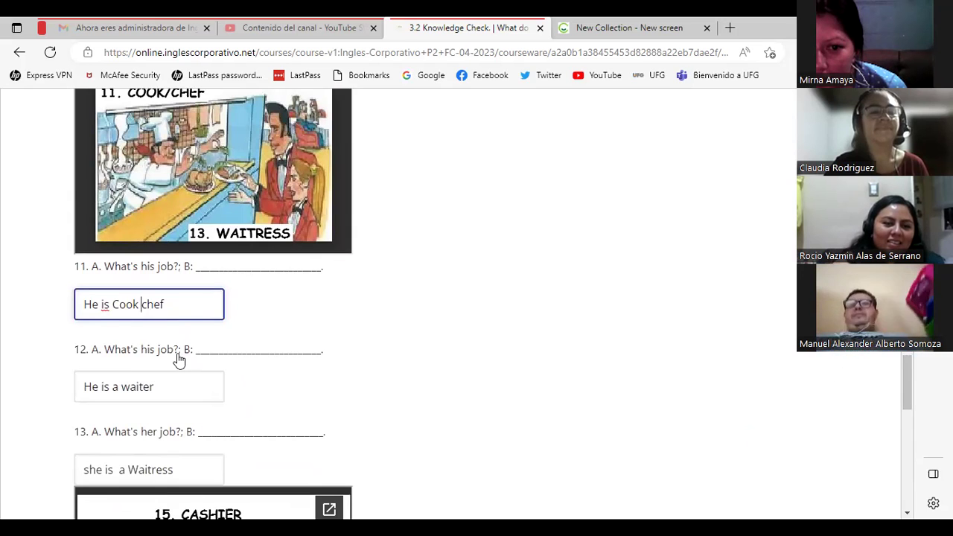
left_click(112, 302)
type("a")
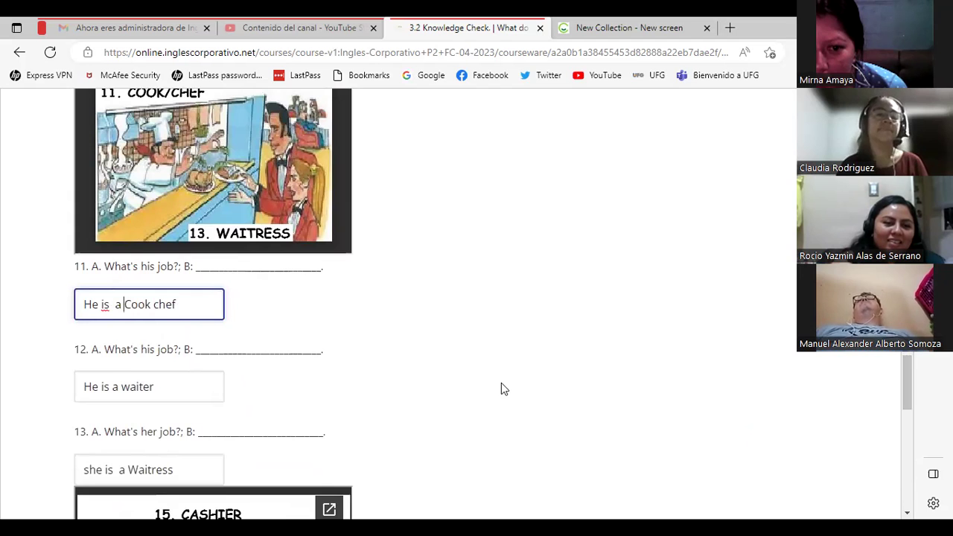
Step: Add 'a' before the job in answers 9 (Police), 8 and 6 (Musician)
left_click_drag(910, 385, 901, 333)
left_click(113, 447)
type("a")
left_click(113, 363)
type("a")
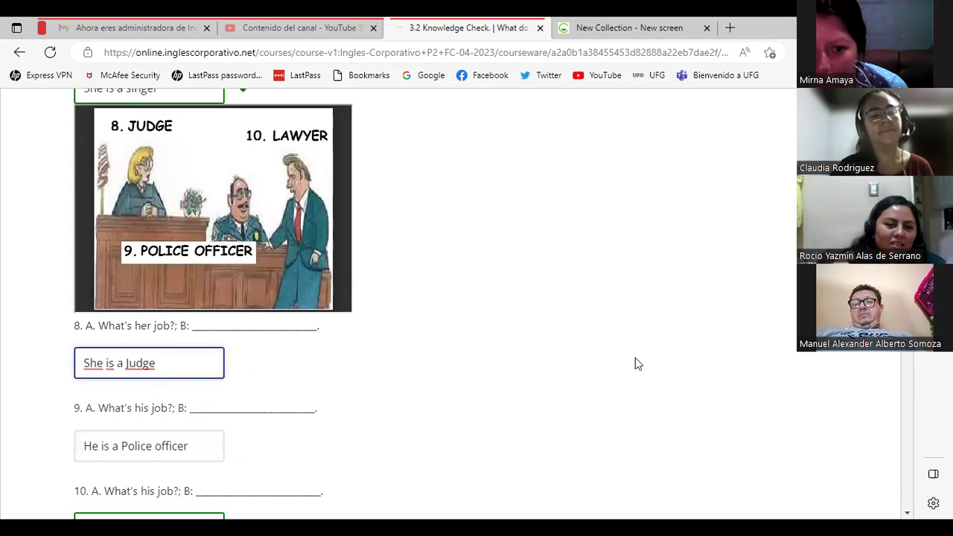
scroll(354, 319, "up", 5)
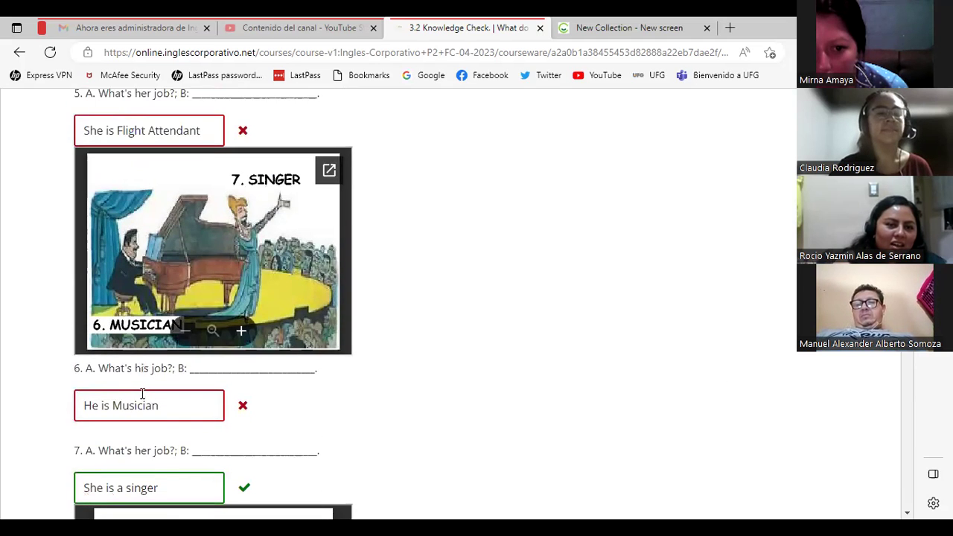
right_click(112, 408)
left_click(112, 408)
type("a")
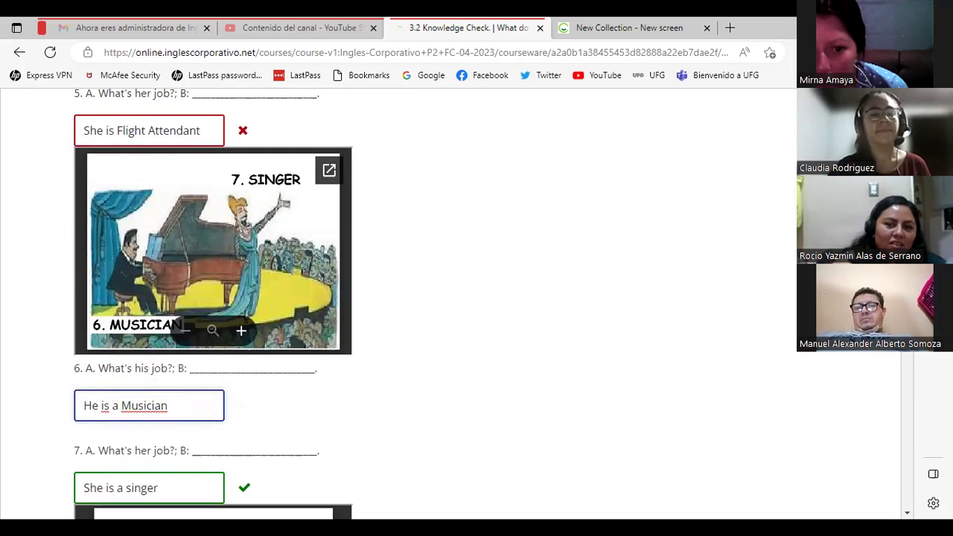
Step: Make answer 5 read 'She is a Flight Attendant' and resubmit the quiz
scroll(185, 335, "up", 3)
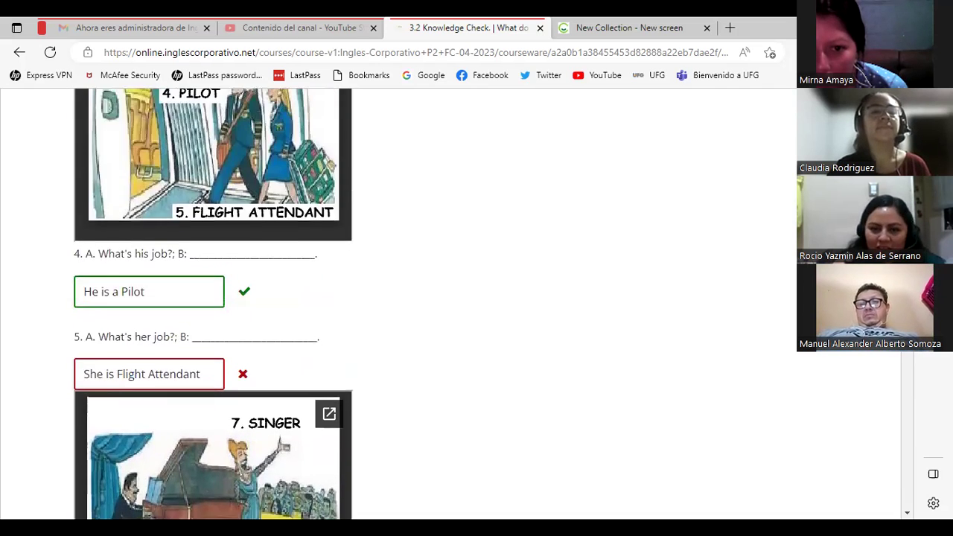
left_click(119, 382)
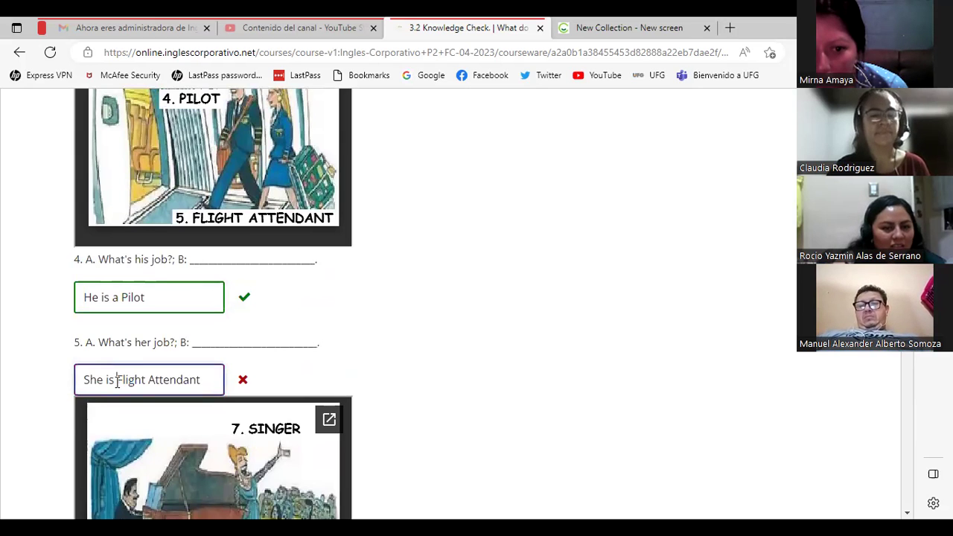
type("a")
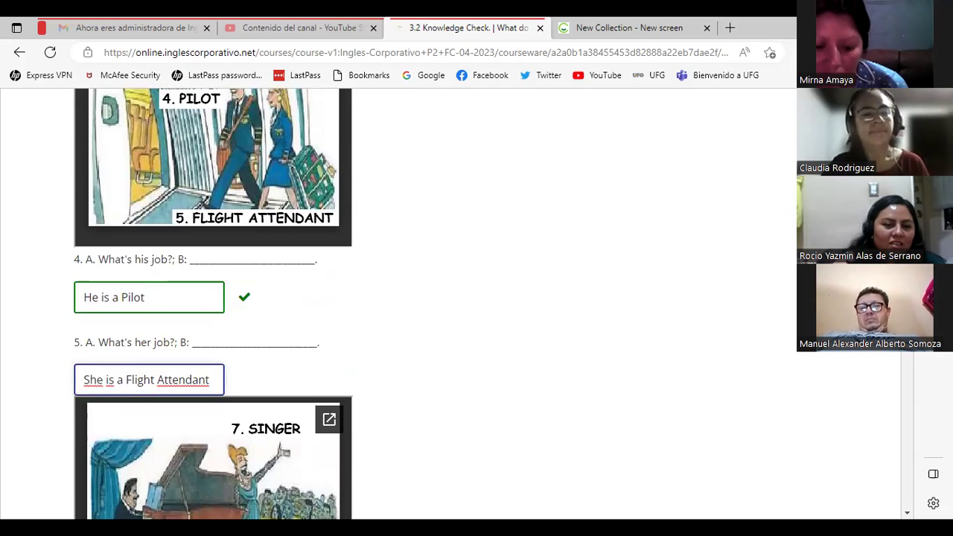
scroll(905, 298, "up", 10)
left_click_drag(905, 97, 878, 487)
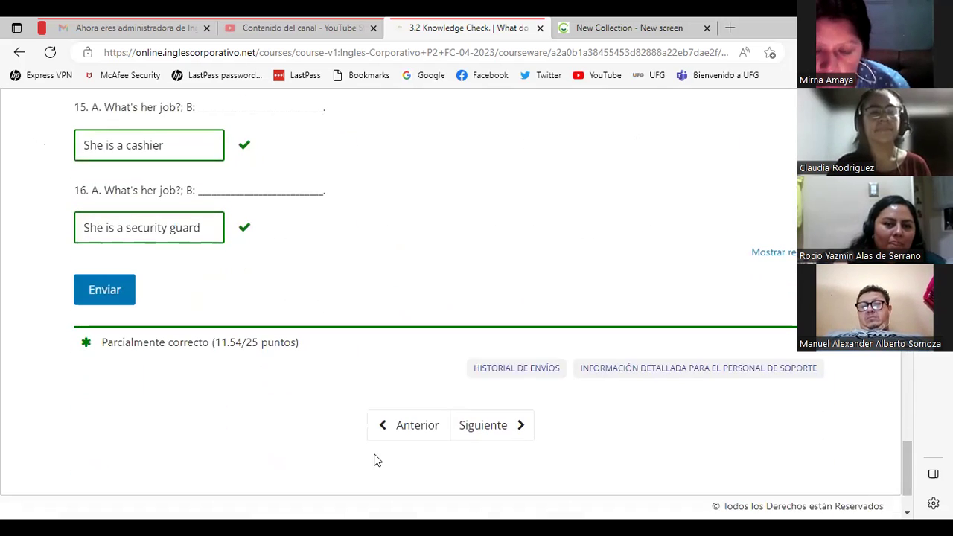
left_click(117, 293)
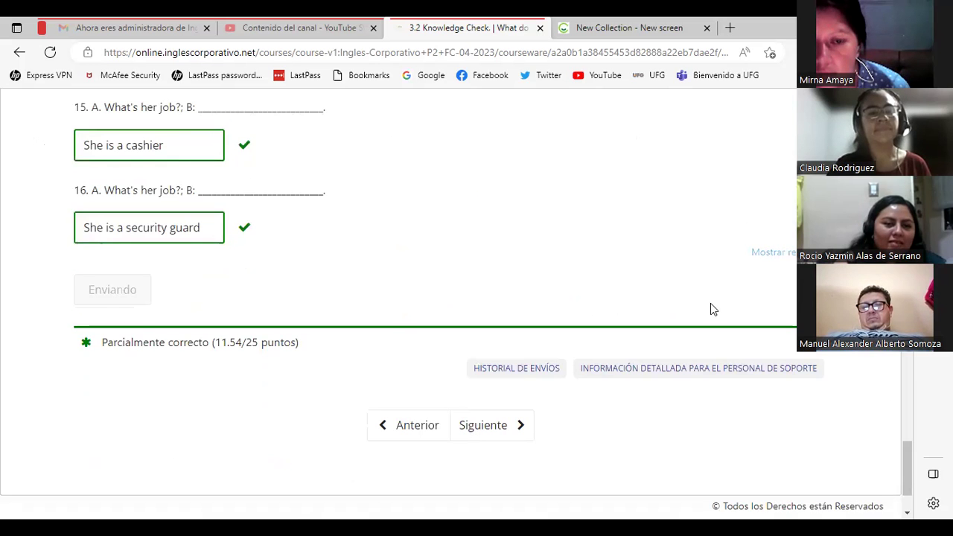
Step: Remove the extra space in the waitress answer 13, touch up answer 11, and resubmit
left_click_drag(901, 446, 905, 369)
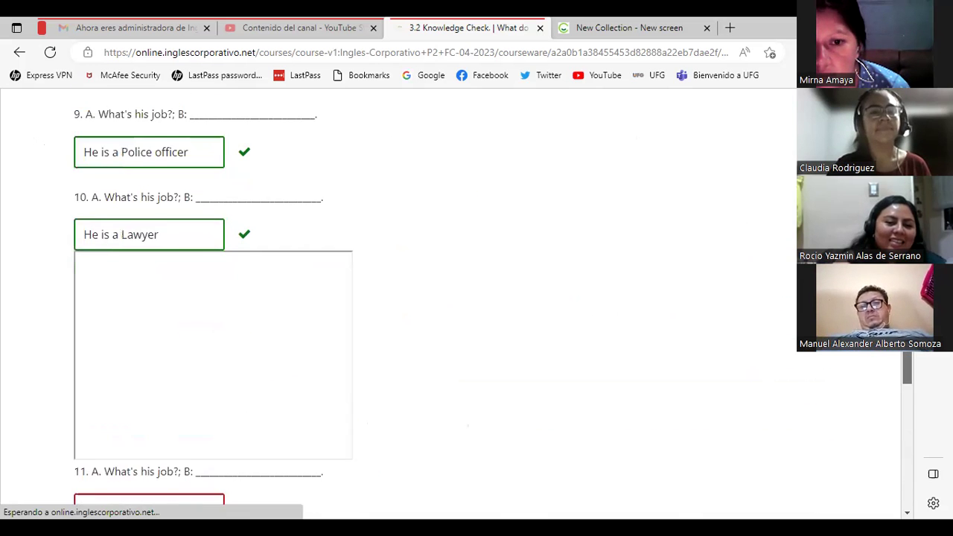
scroll(899, 362, "down", 3)
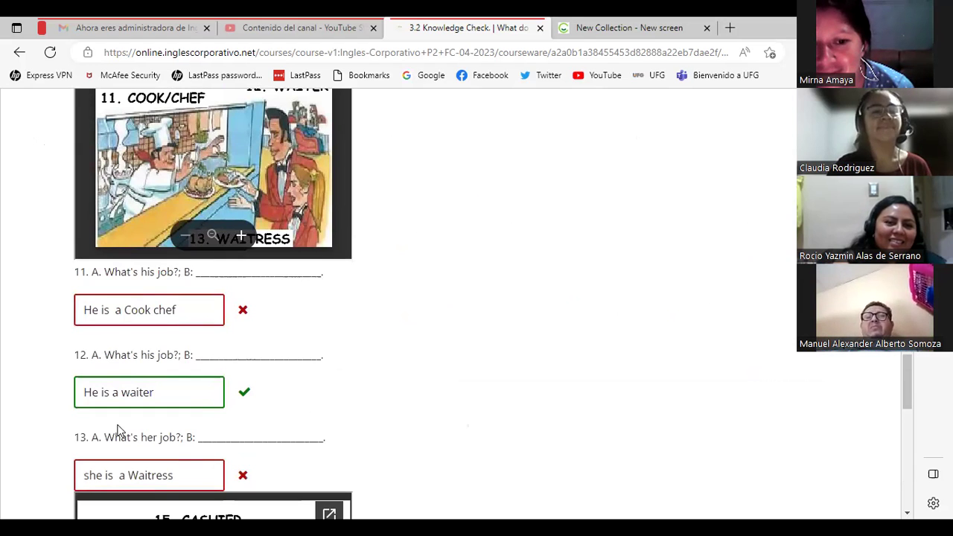
left_click(122, 480)
key("BackSpace")
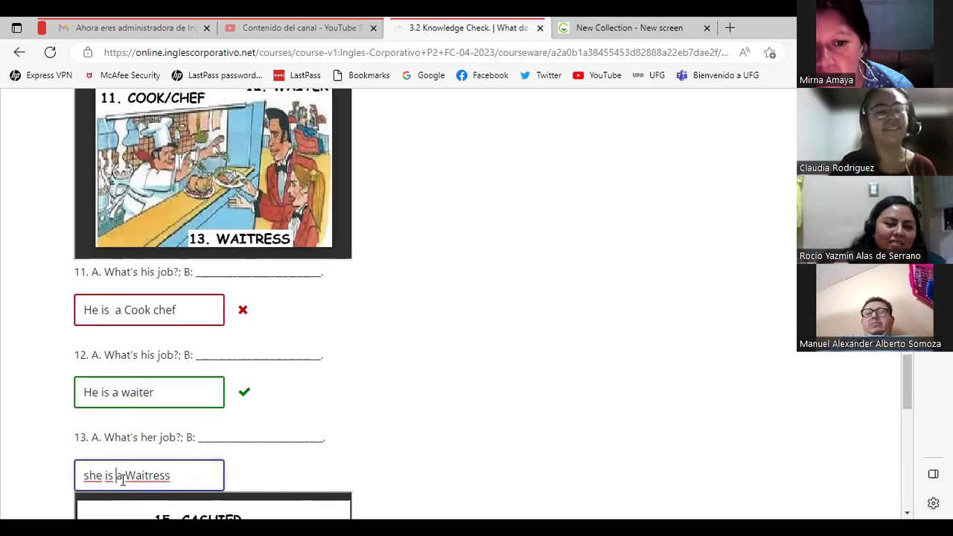
left_click(114, 311)
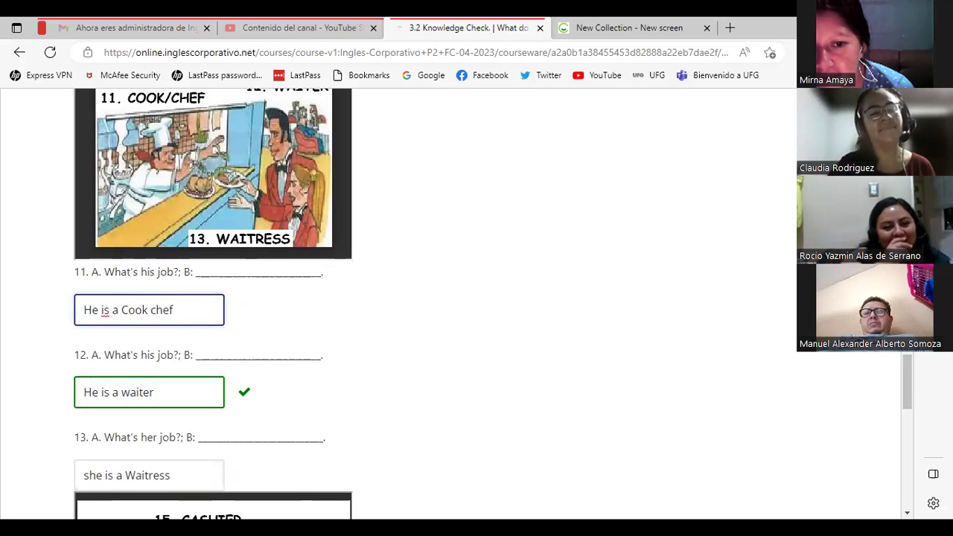
left_click_drag(908, 390, 923, 507)
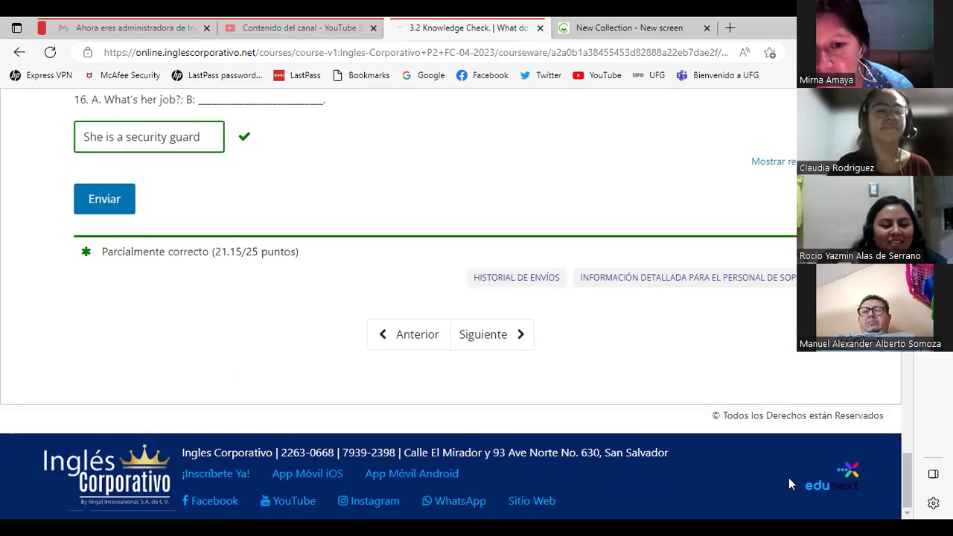
left_click(109, 213)
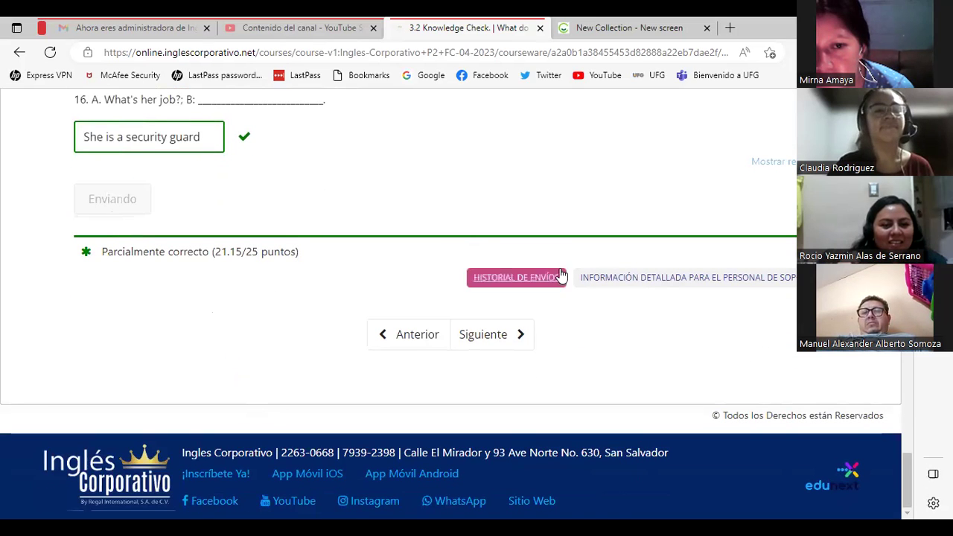
Step: Submit the quiz once more and confirm the score of 23.08/25 points at the top
left_click_drag(906, 467, 901, 361)
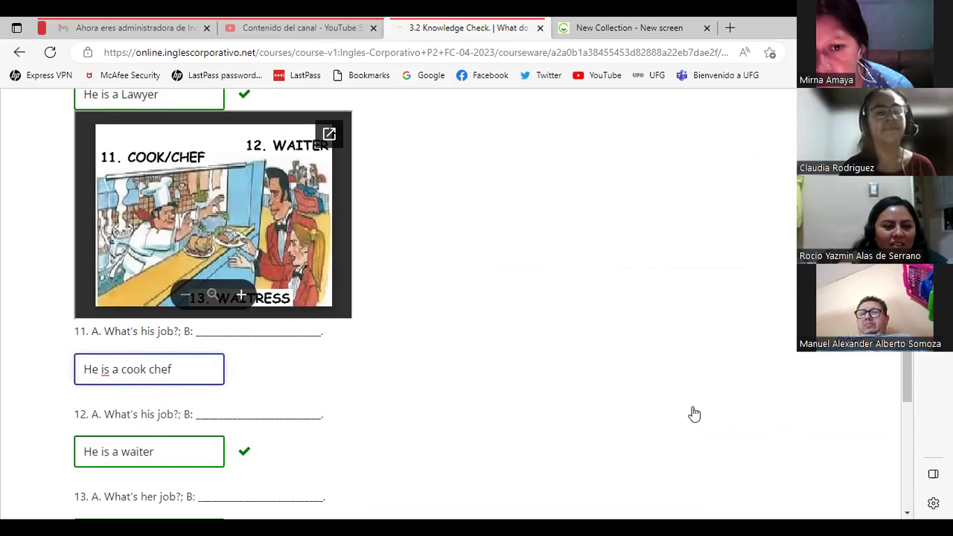
left_click_drag(908, 384, 870, 482)
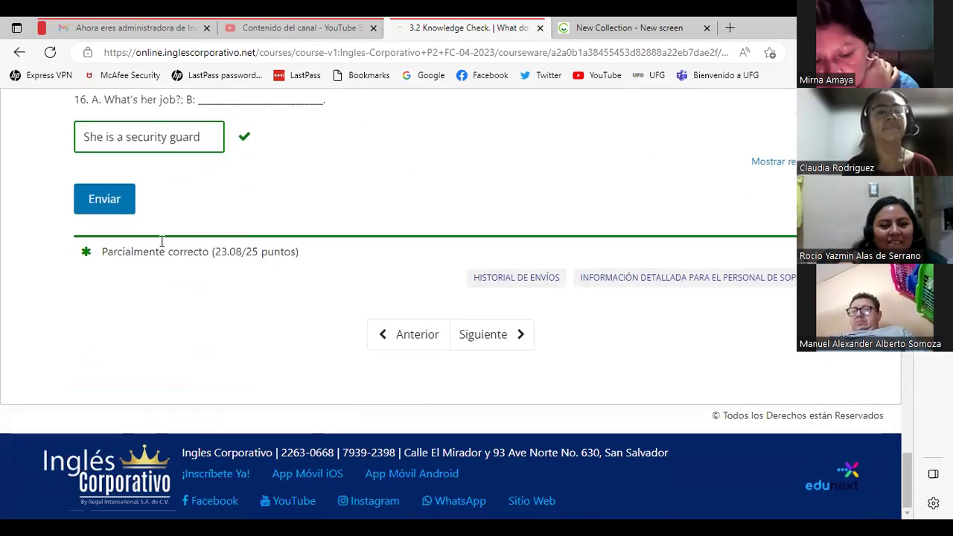
left_click(117, 207)
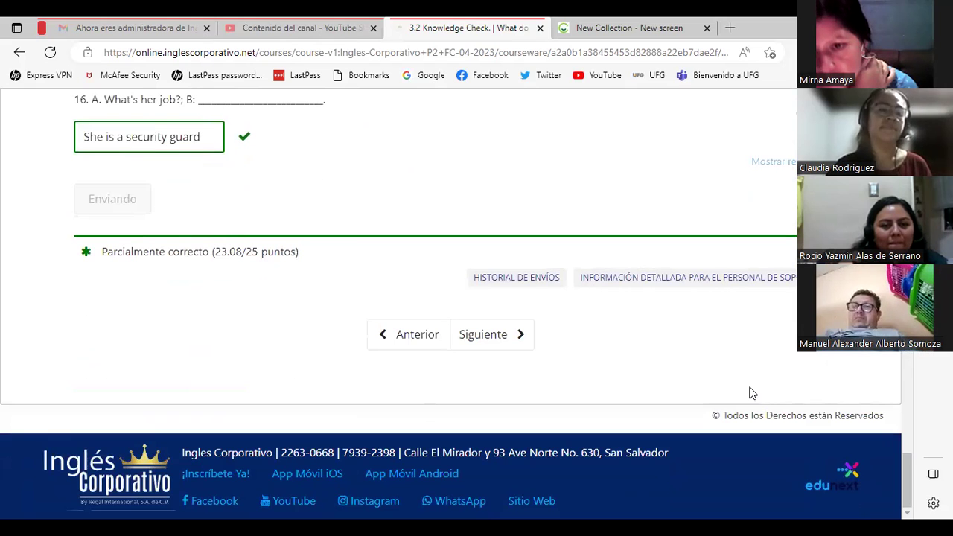
left_click_drag(904, 476, 904, 93)
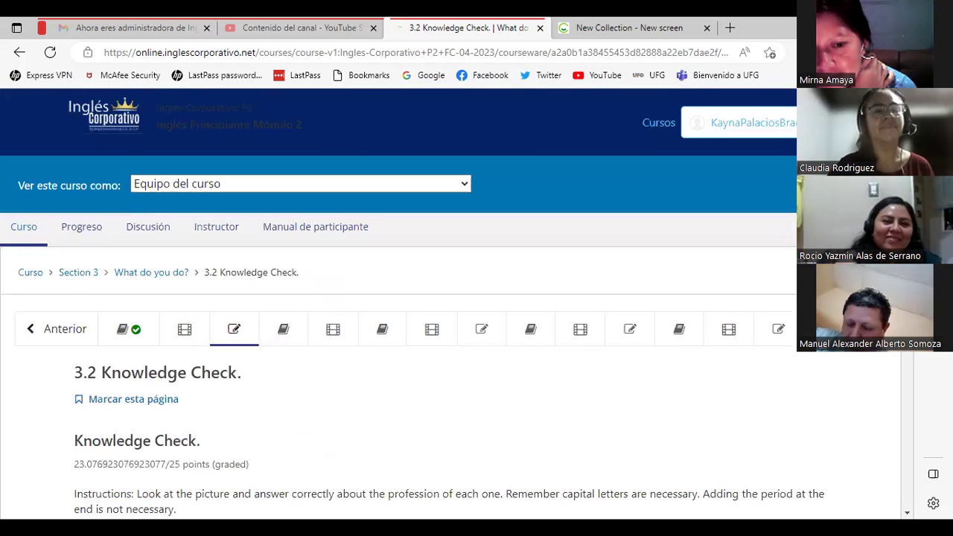